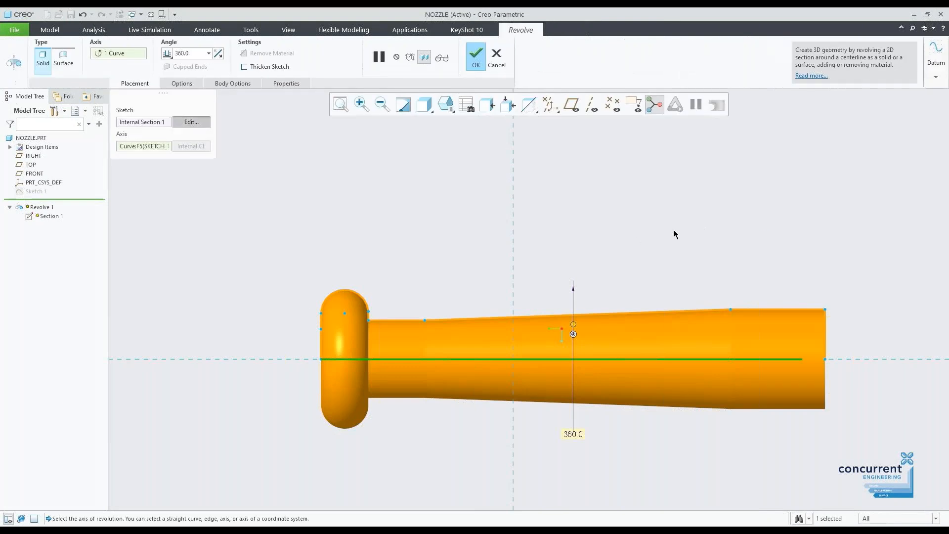
# - Finish the solid revolve of the nozzle profile through 360 degrees about the selected curve
pyautogui.click(484, 64)
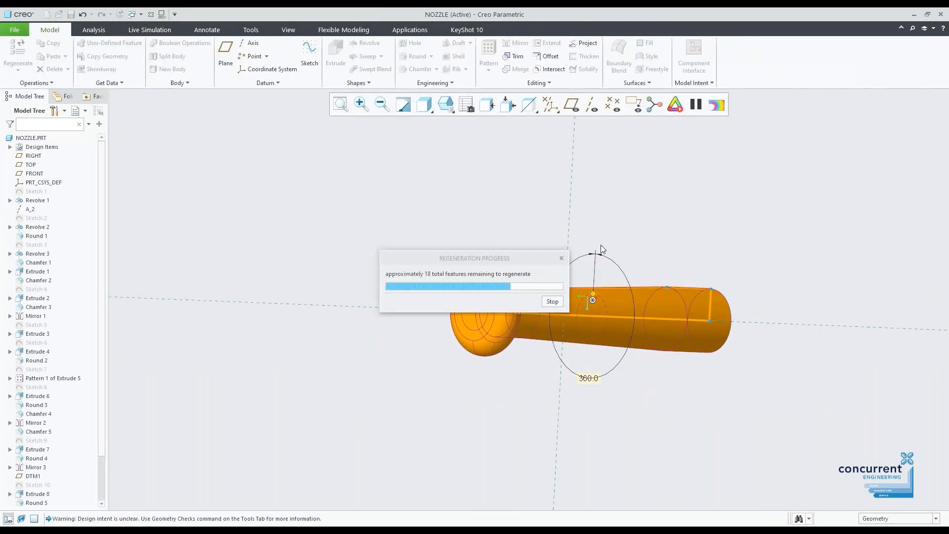
pyautogui.moveTo(570, 235); pyautogui.dragTo(528, 232, button='middle')
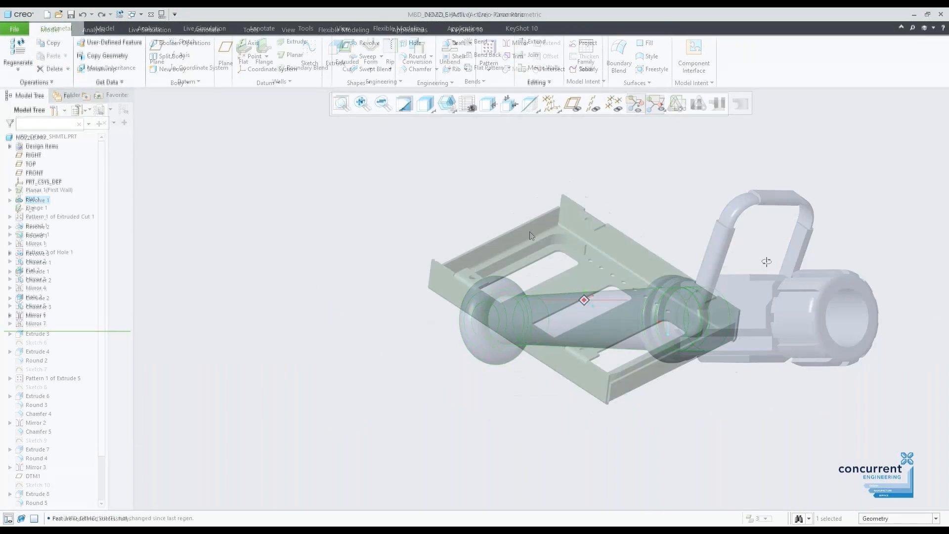
# - Add a flange wall with a length of 30 along the short end edge of the sheet metal tray
pyautogui.click(264, 50)
pyautogui.scroll(5, 695, 361)
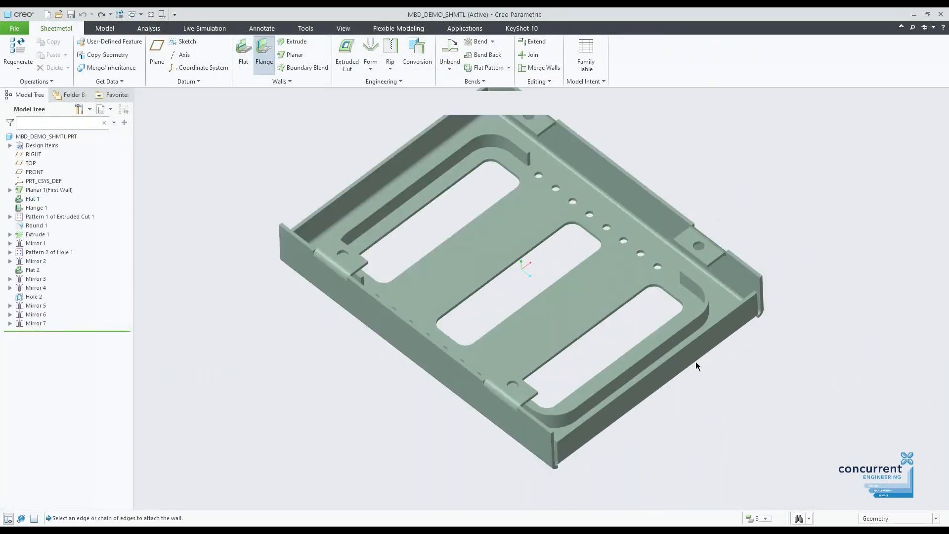
pyautogui.click(693, 330)
pyautogui.scroll(-5, 693, 329)
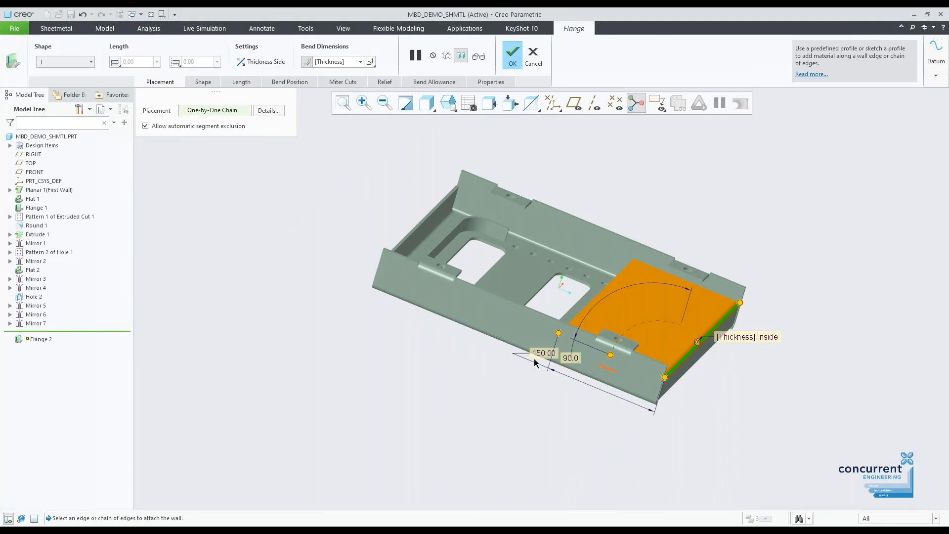
pyautogui.press('Return')
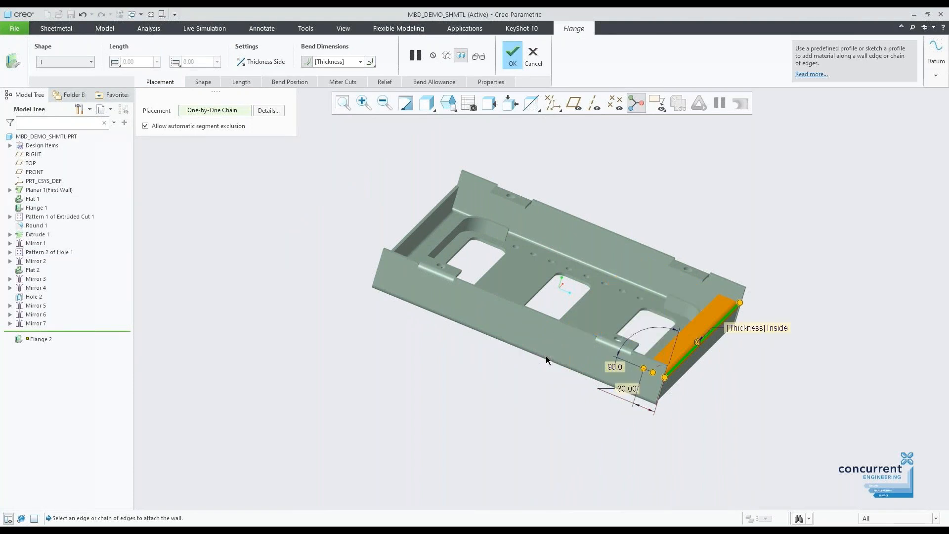
pyautogui.click(513, 55)
pyautogui.moveTo(777, 290)
pyautogui.mouseDown(button='middle')
pyautogui.moveTo(764, 277)
pyautogui.moveTo(839, 306)
pyautogui.mouseUp(button='middle')
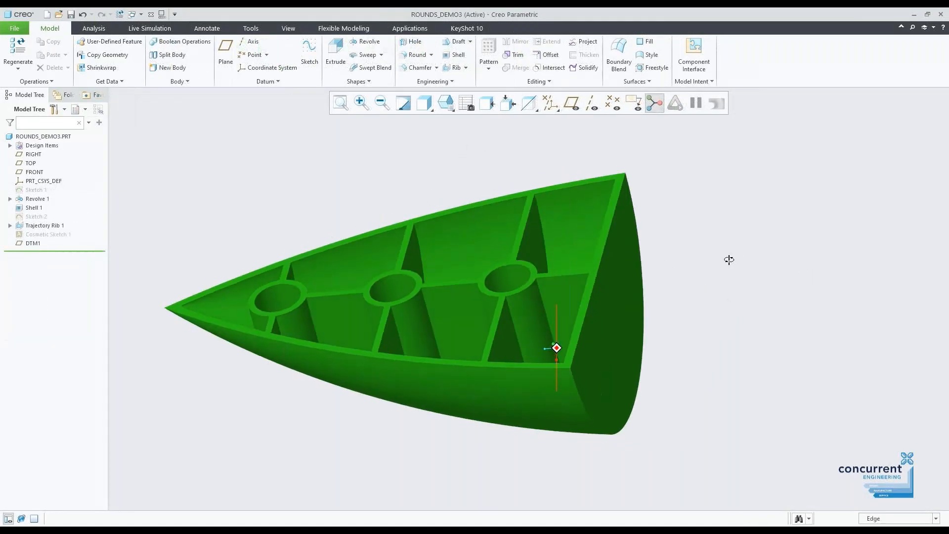
# - Round the shell and trajectory rib edges along the wide end wall's rim with a radius of 1.00
pyautogui.click(417, 55)
pyautogui.click(609, 251)
pyautogui.scroll(-5, 606, 280)
pyautogui.keyDown('ctrl'); pyautogui.click(548, 369); pyautogui.keyUp('ctrl')
pyautogui.keyDown('ctrl'); pyautogui.click(577, 225); pyautogui.keyUp('ctrl')
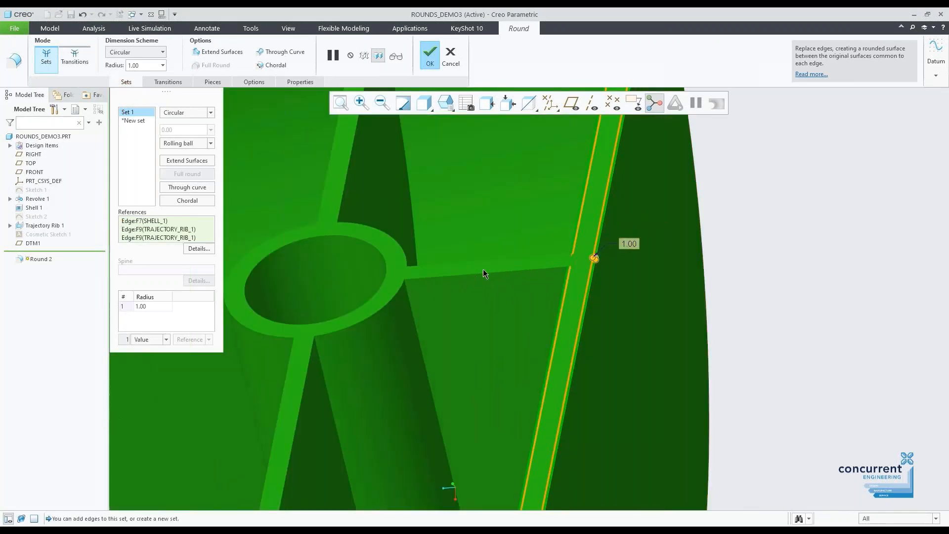
pyautogui.scroll(5, 651, 273)
pyautogui.click(430, 54)
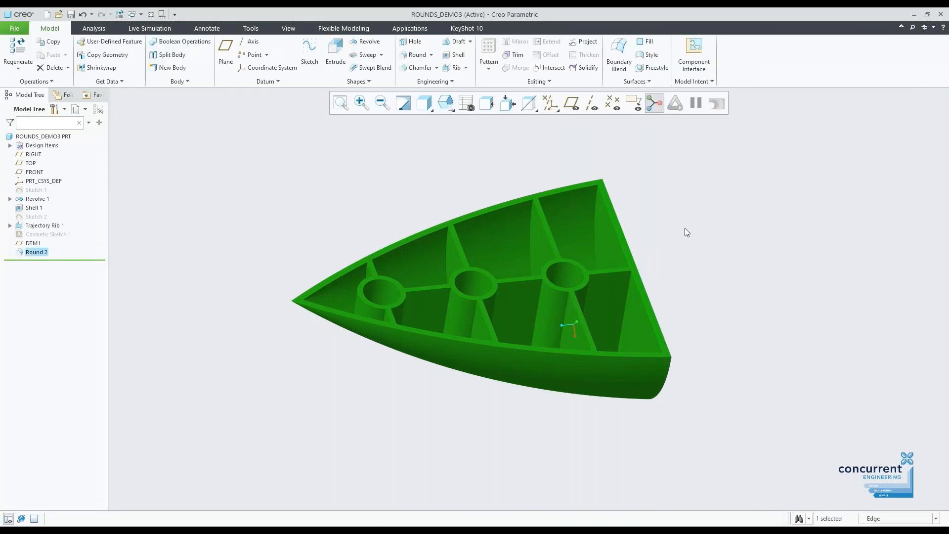
pyautogui.scroll(-5, 637, 272)
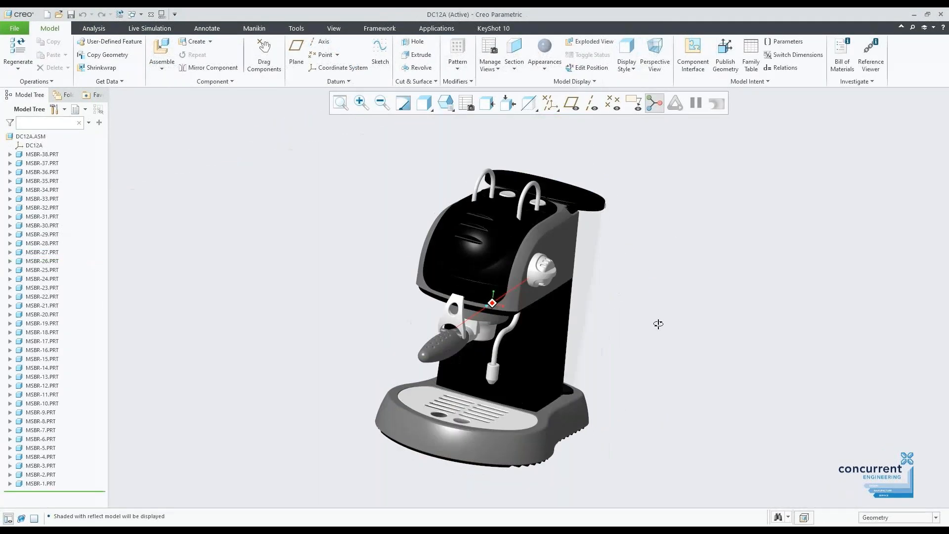
# - Open the front hood part MSBR-28 from the coffee machine assembly and edit the definition of its import feature
pyautogui.moveTo(656, 322); pyautogui.dragTo(638, 316, button='middle')
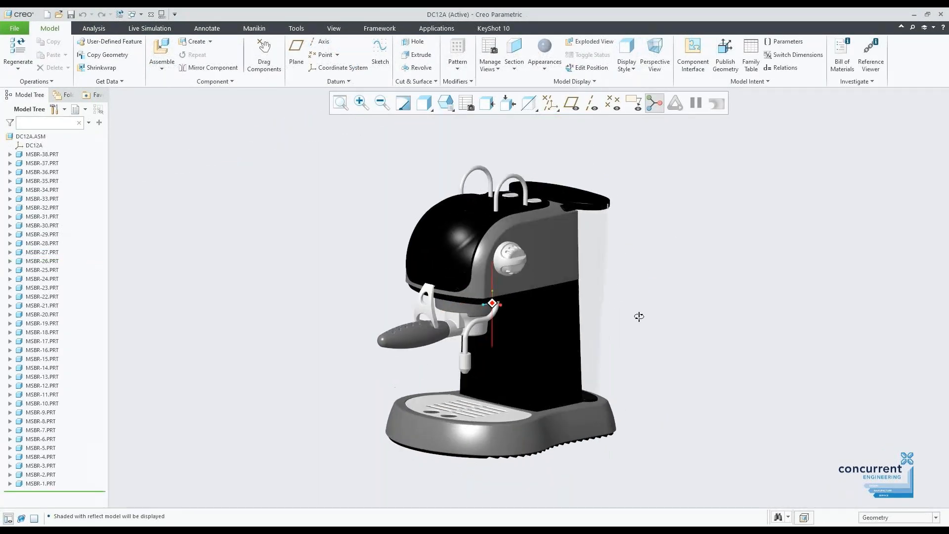
pyautogui.scroll(-4, 560, 263)
pyautogui.click(457, 245)
pyautogui.click(476, 208)
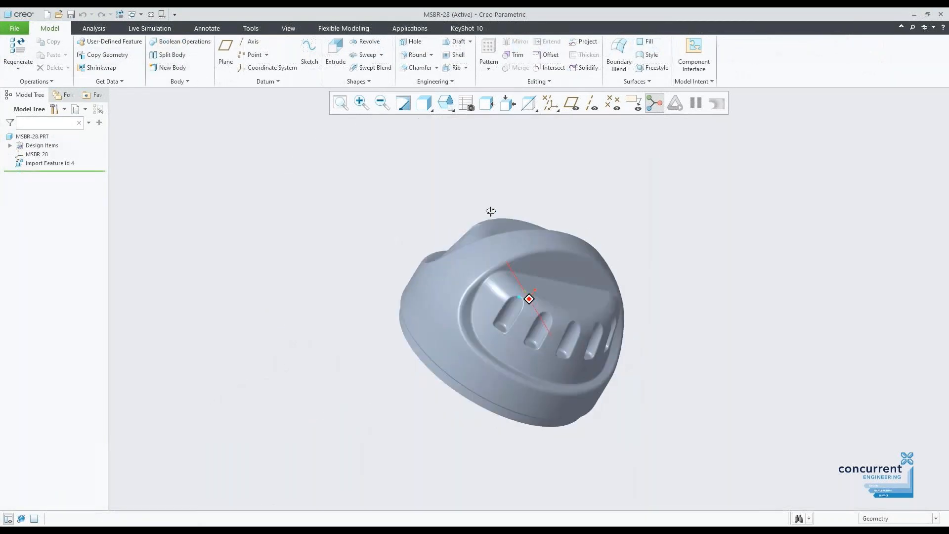
pyautogui.click(554, 271)
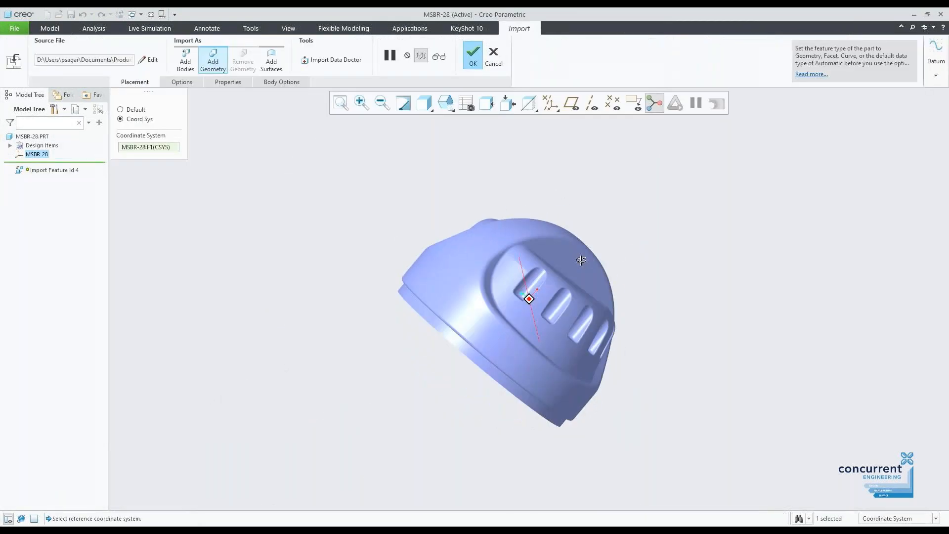
pyautogui.moveTo(534, 279); pyautogui.dragTo(521, 260, button='middle')
pyautogui.moveTo(521, 260); pyautogui.dragTo(499, 254, button='middle')
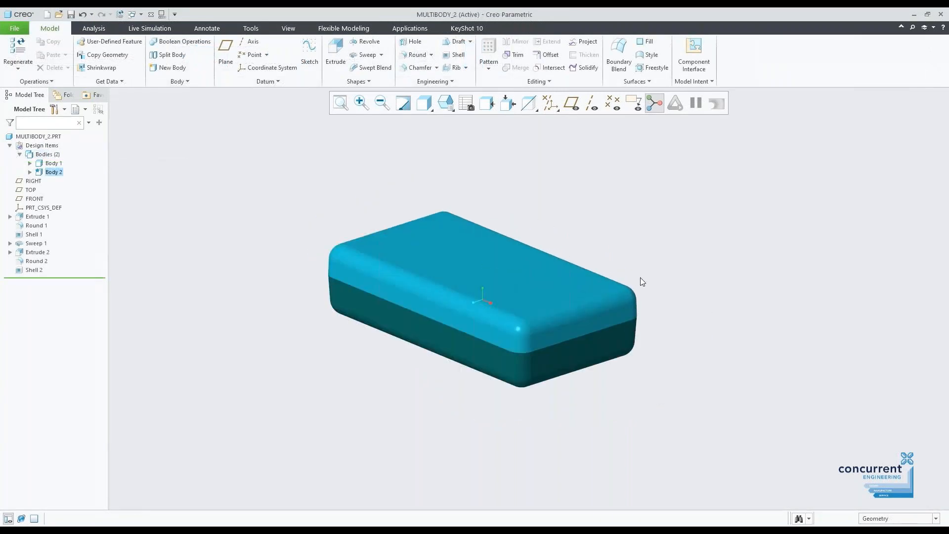
# - Hide Body 2 to view the inside of Body 1, and show Body 2 again
pyautogui.click(60, 171)
pyautogui.click(79, 142)
pyautogui.moveTo(486, 237)
pyautogui.mouseDown(button='middle')
pyautogui.moveTo(489, 226)
pyautogui.moveTo(434, 211)
pyautogui.mouseUp(button='middle')
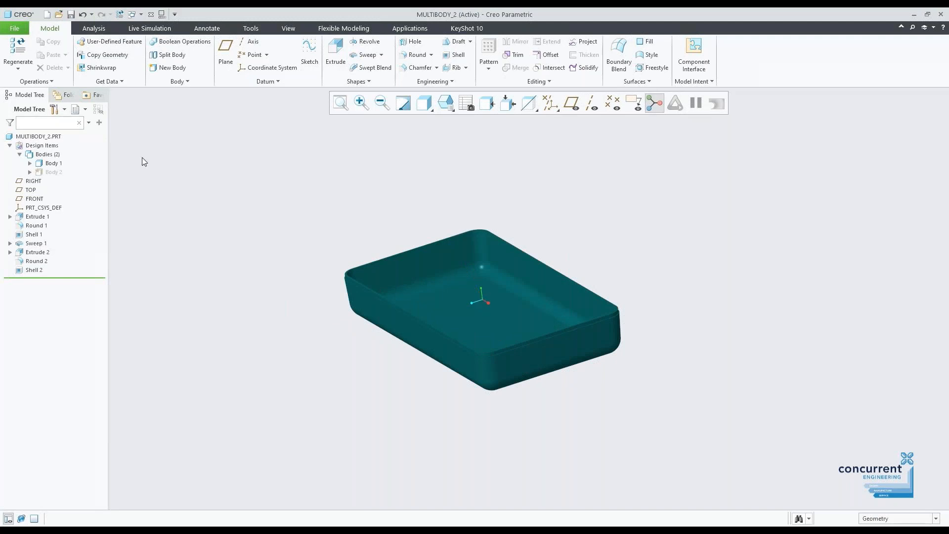
pyautogui.click(61, 172)
pyautogui.click(79, 142)
# - Subtract Body 1 from Body 2 with a Boolean operation
pyautogui.click(201, 41)
pyautogui.click(98, 55)
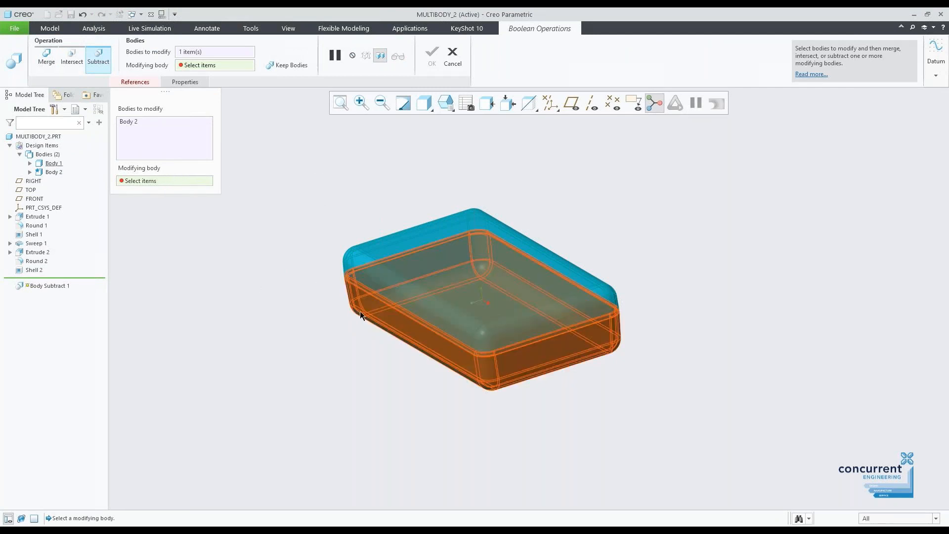
pyautogui.click(381, 308)
pyautogui.moveTo(385, 191); pyautogui.dragTo(413, 176, button='middle')
pyautogui.click(432, 52)
pyautogui.moveTo(542, 197); pyautogui.dragTo(458, 222, button='middle')
pyautogui.scroll(-4, 574, 153)
pyautogui.scroll(1, 578, 143)
pyautogui.click(577, 142)
pyautogui.scroll(-4, 578, 143)
pyautogui.scroll(6, 522, 197)
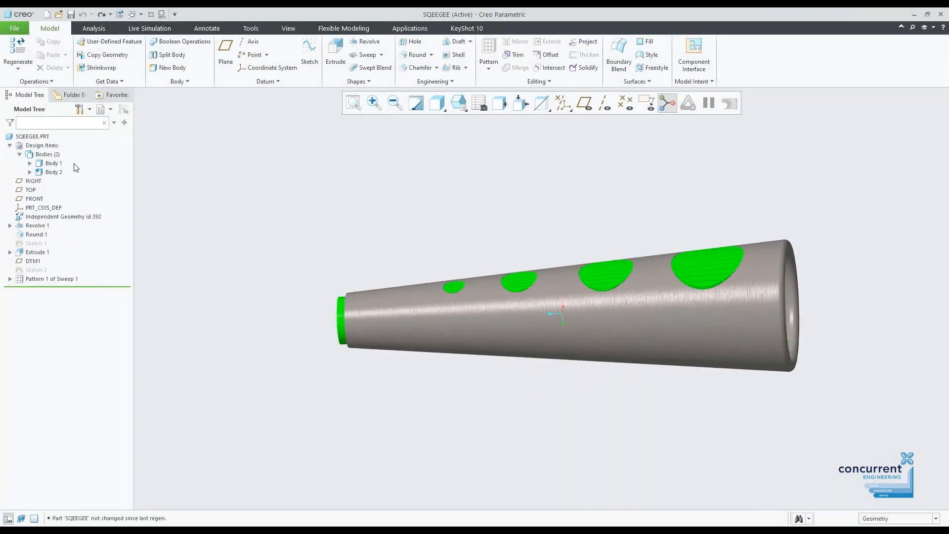
# - Hide Body 1 of the squeegee part to view Body 2 alone, and show Body 1 again
pyautogui.click(55, 163)
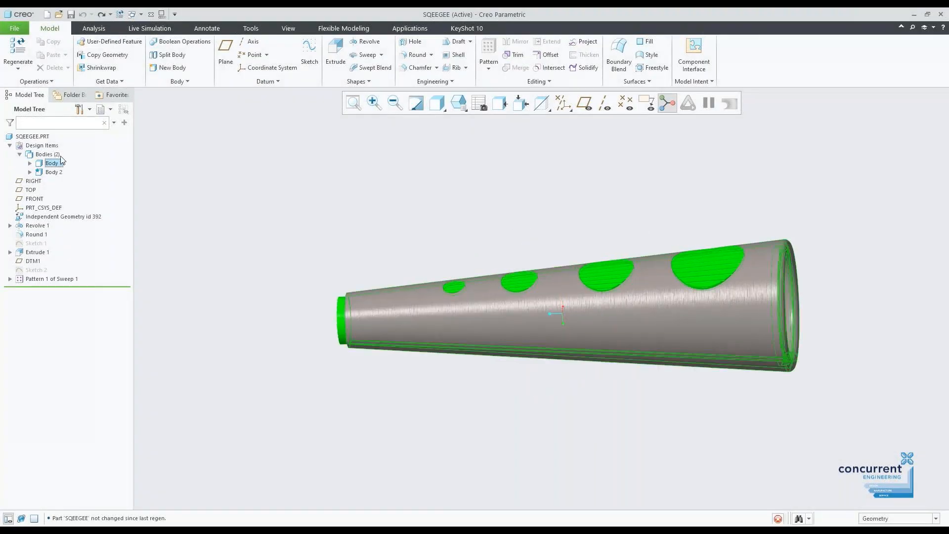
pyautogui.click(77, 127)
pyautogui.moveTo(425, 227); pyautogui.dragTo(299, 142, button='middle')
pyautogui.click(53, 164)
pyautogui.click(74, 129)
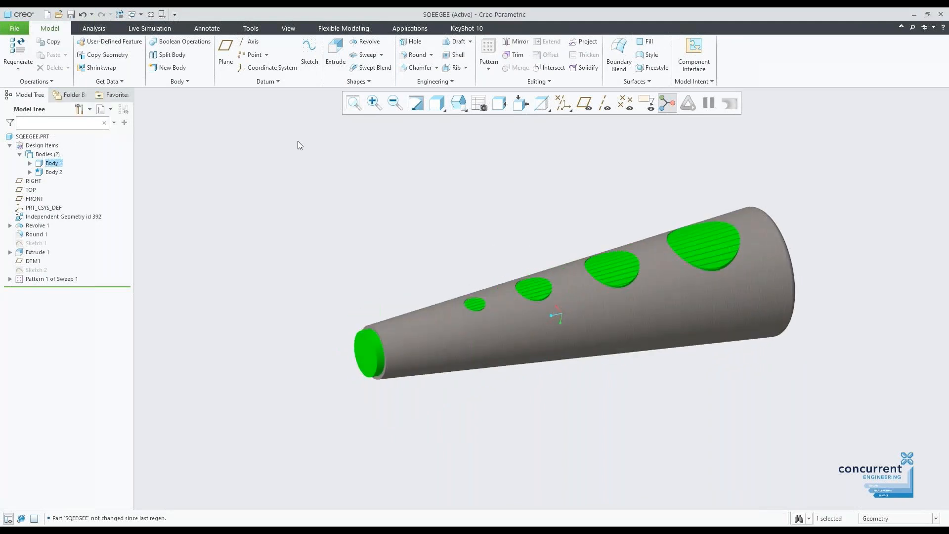
# - Convert Body 2 to sheet metal with a thickness of 1.00, using the Revolve 1 surface as the driving surface
pyautogui.click(35, 82)
pyautogui.click(47, 256)
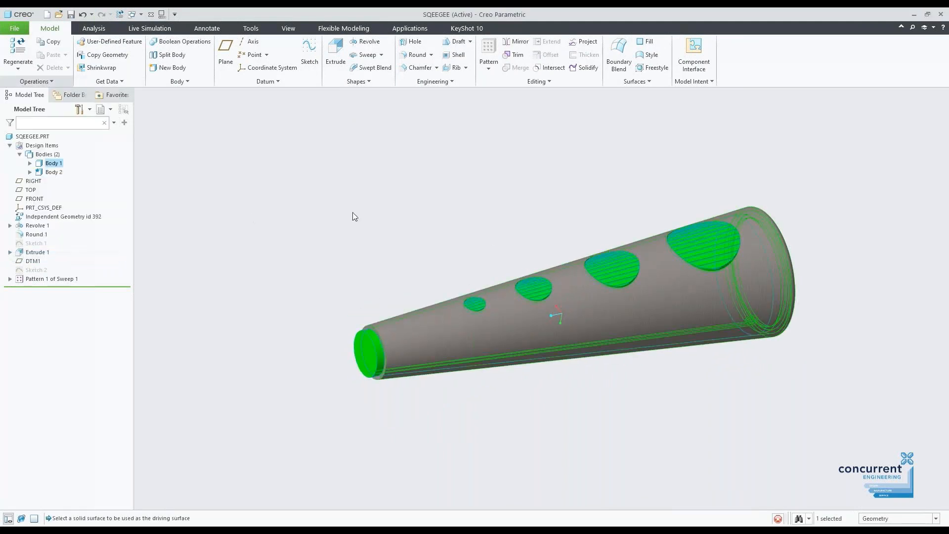
pyautogui.click(538, 328)
pyautogui.click(316, 65)
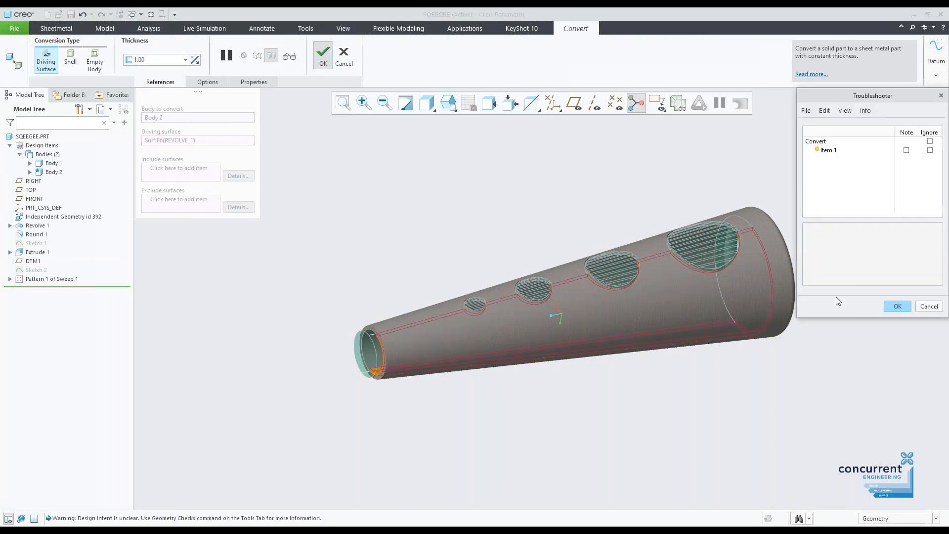
pyautogui.click(897, 306)
pyautogui.moveTo(705, 208)
pyautogui.mouseDown(button='middle')
pyautogui.moveTo(646, 195)
pyautogui.moveTo(599, 214)
pyautogui.moveTo(666, 205)
pyautogui.moveTo(709, 223)
pyautogui.mouseUp(button='middle')
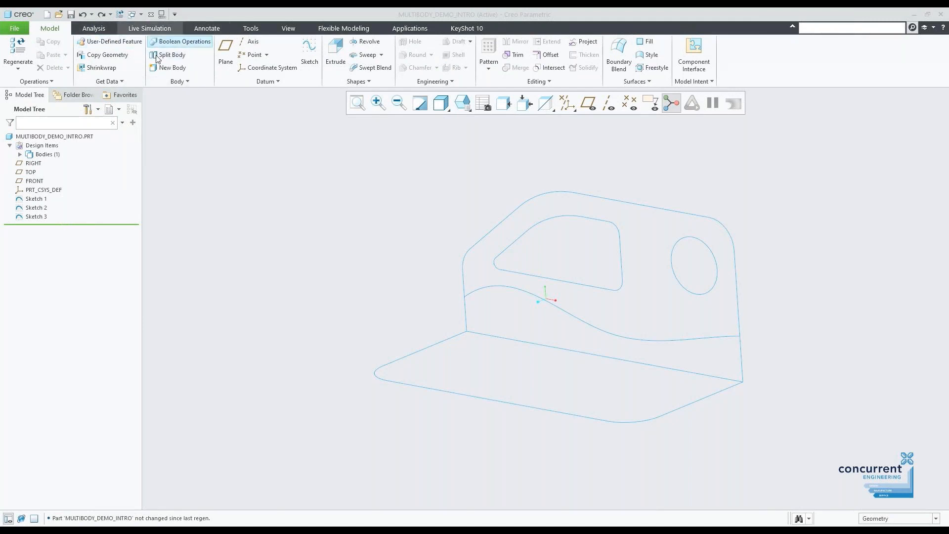
# - Review the merge, intersect and subtract options of the Boolean Operations tool and leave it without changes
pyautogui.click(195, 43)
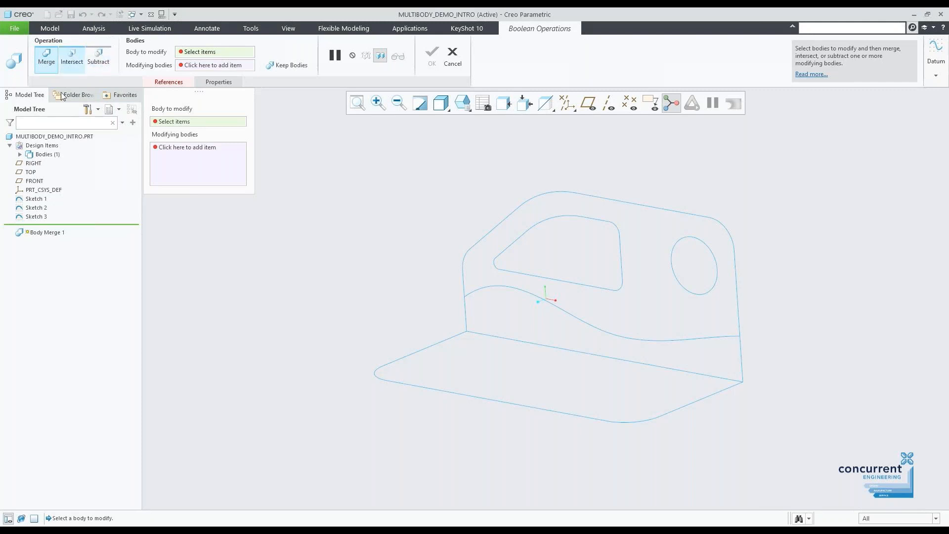
pyautogui.click(452, 55)
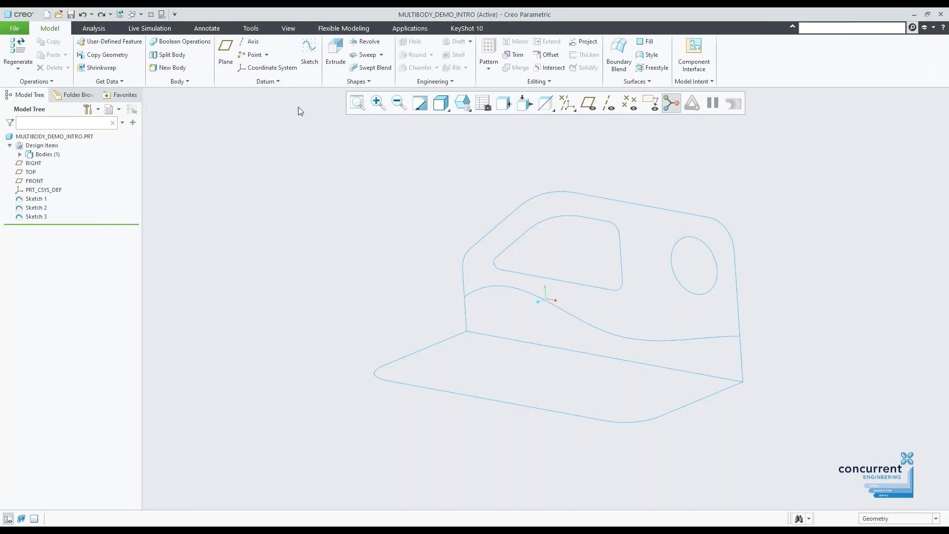
# - Extrude Sketch 1 as a solid to a depth of 50, adding the geometry to Body 1
pyautogui.moveTo(485, 212)
pyautogui.mouseDown(button='middle')
pyautogui.moveTo(519, 191)
pyautogui.moveTo(488, 205)
pyautogui.moveTo(485, 235)
pyautogui.moveTo(486, 219)
pyautogui.mouseUp(button='middle')
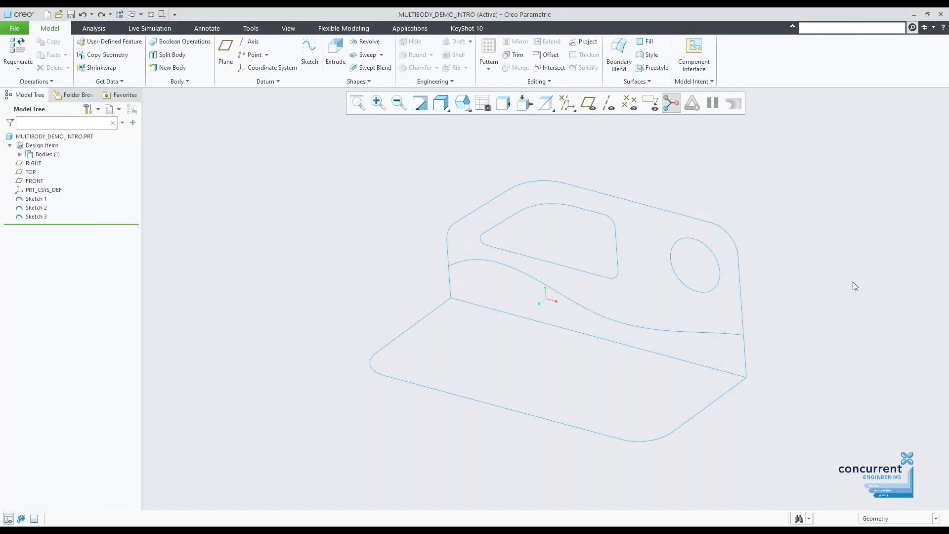
pyautogui.moveTo(853, 282); pyautogui.dragTo(828, 283, button='middle')
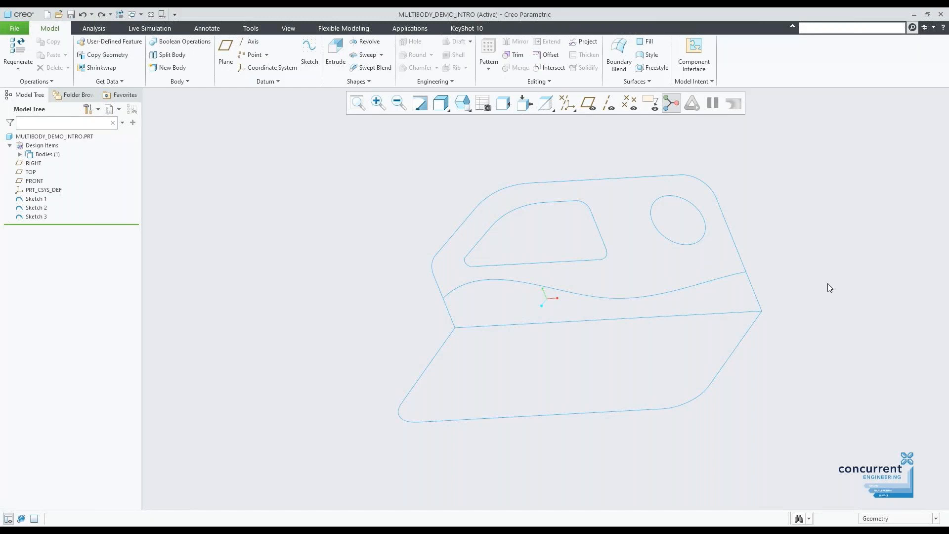
pyautogui.click(732, 354)
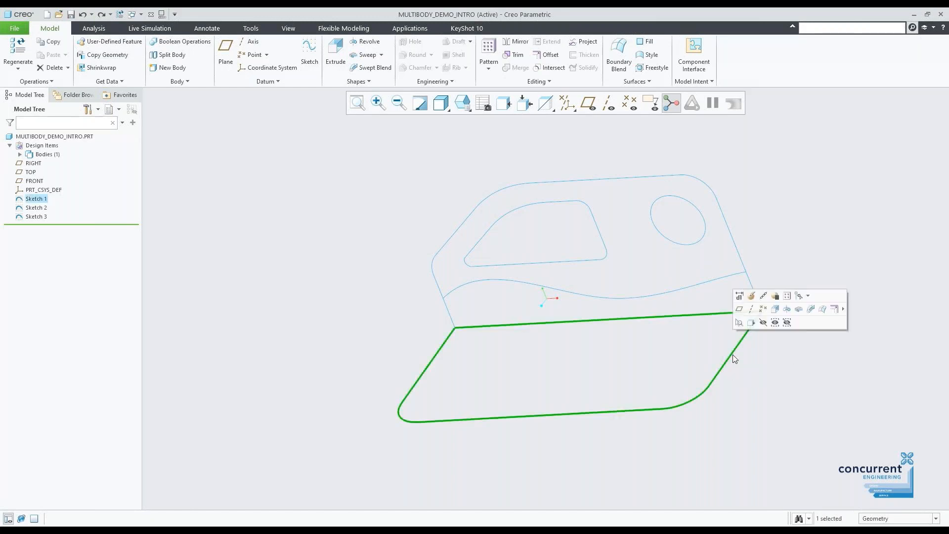
pyautogui.click(774, 310)
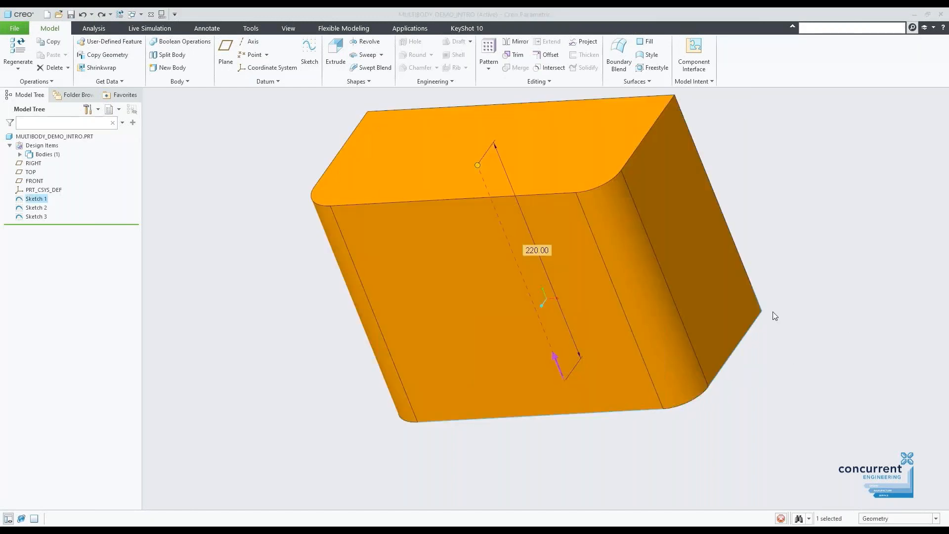
pyautogui.doubleClick(538, 251)
pyautogui.write('50')
pyautogui.press('Return')
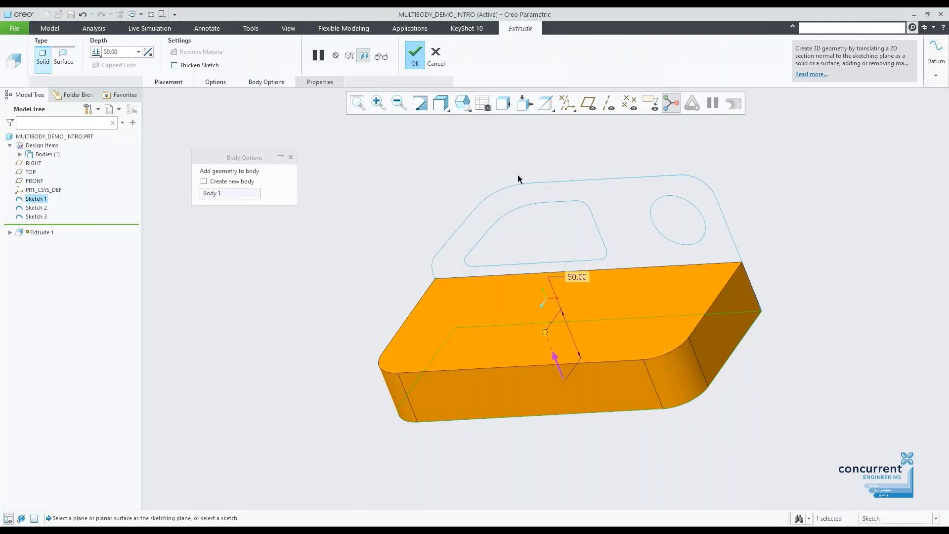
pyautogui.click(415, 54)
pyautogui.moveTo(821, 292)
pyautogui.mouseDown(button='middle')
pyautogui.moveTo(765, 250)
pyautogui.moveTo(796, 282)
pyautogui.moveTo(811, 271)
pyautogui.moveTo(786, 262)
pyautogui.moveTo(716, 267)
pyautogui.moveTo(744, 260)
pyautogui.moveTo(788, 278)
pyautogui.moveTo(799, 272)
pyautogui.mouseUp(button='middle')
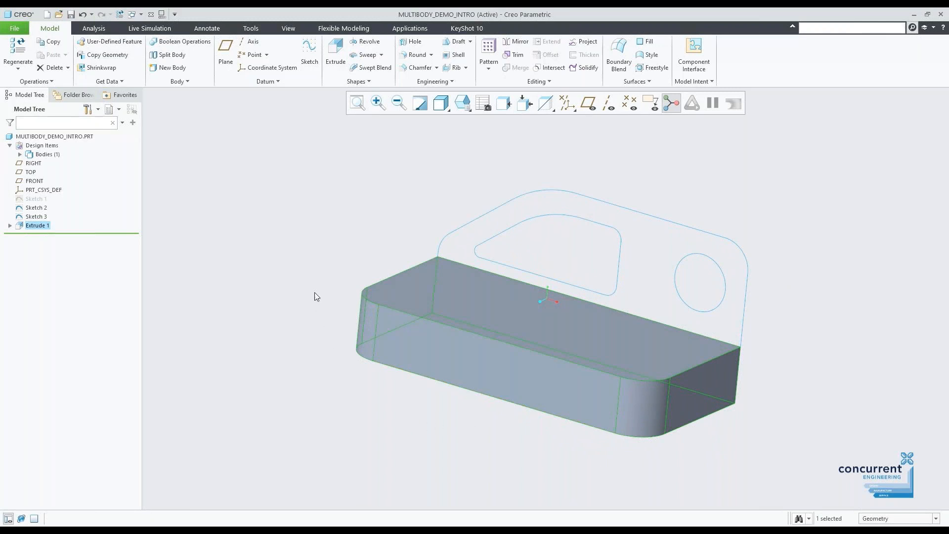
# - Extrude Sketch 2 as a solid to a depth of 30, creating a new body for the geometry
pyautogui.click(42, 208)
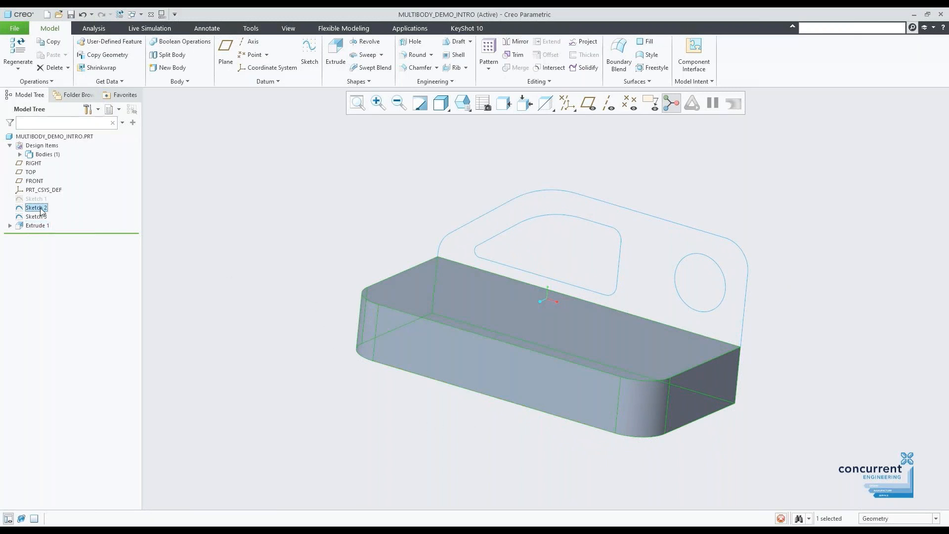
pyautogui.click(49, 164)
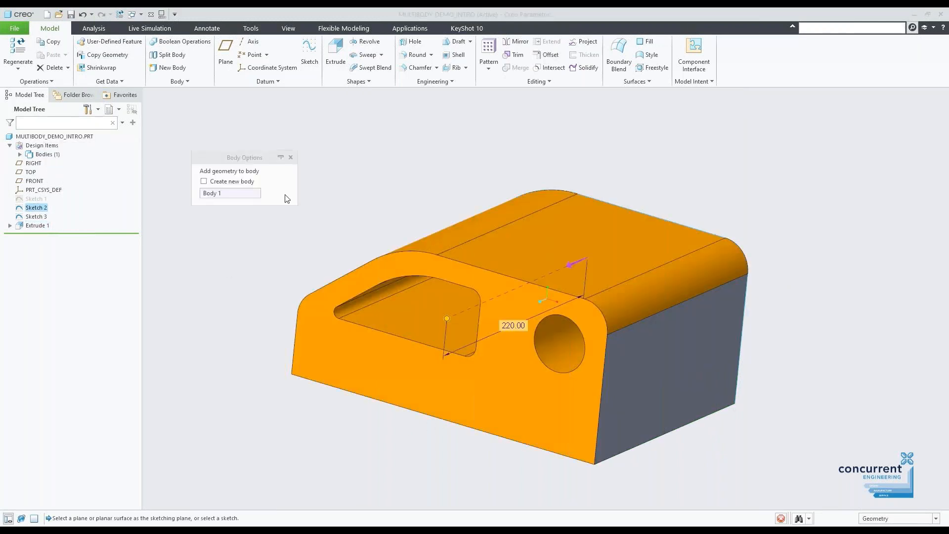
pyautogui.doubleClick(512, 326)
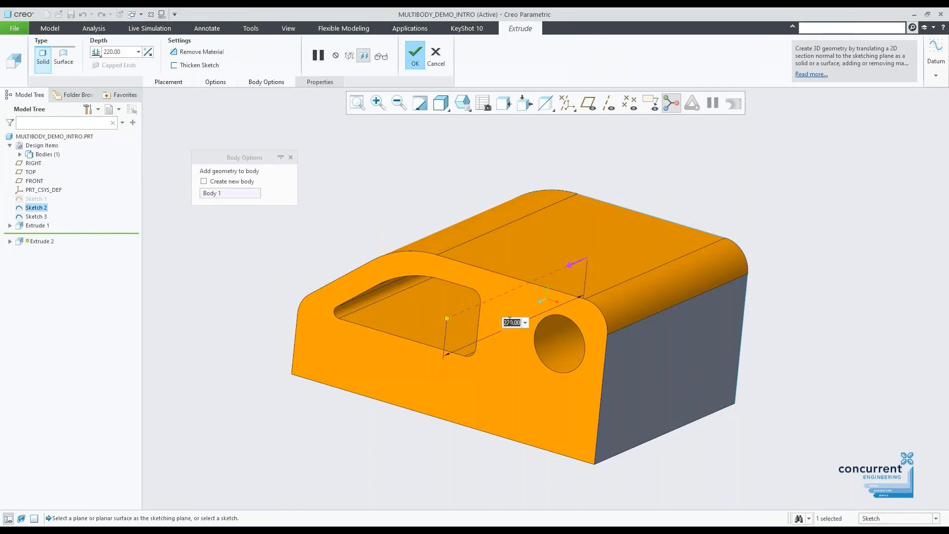
pyautogui.write('30')
pyautogui.press('Return')
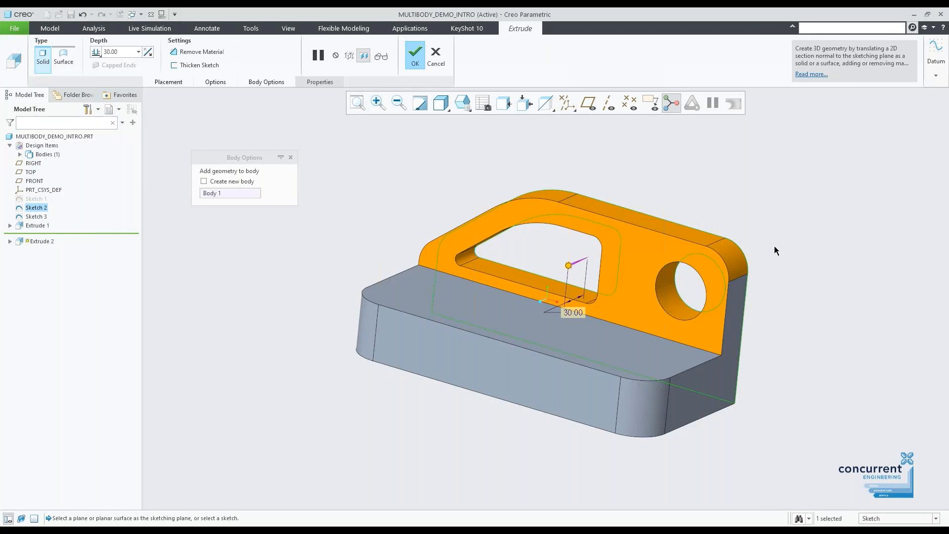
pyautogui.moveTo(809, 299)
pyautogui.mouseDown(button='middle')
pyautogui.moveTo(769, 269)
pyautogui.moveTo(786, 286)
pyautogui.moveTo(815, 290)
pyautogui.moveTo(805, 277)
pyautogui.moveTo(795, 297)
pyautogui.moveTo(810, 306)
pyautogui.mouseUp(button='middle')
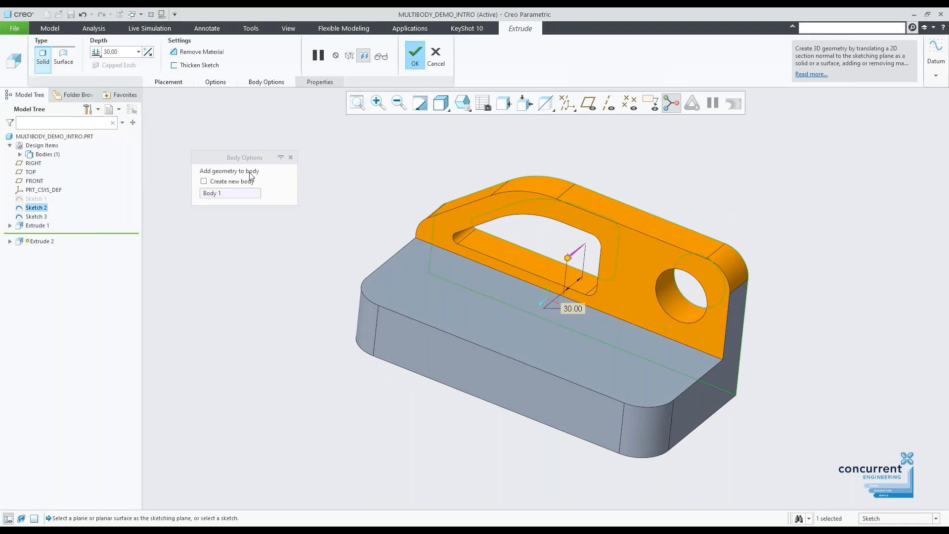
pyautogui.click(227, 184)
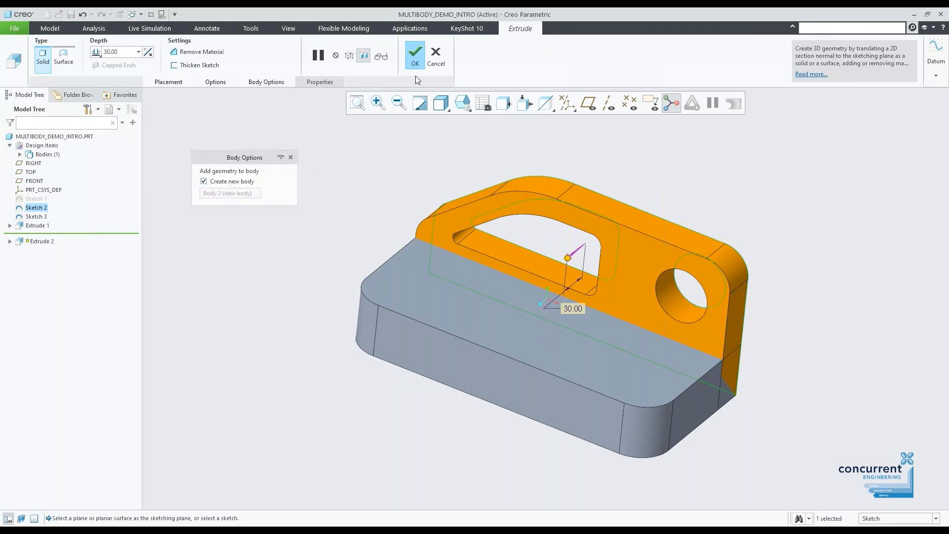
pyautogui.click(413, 54)
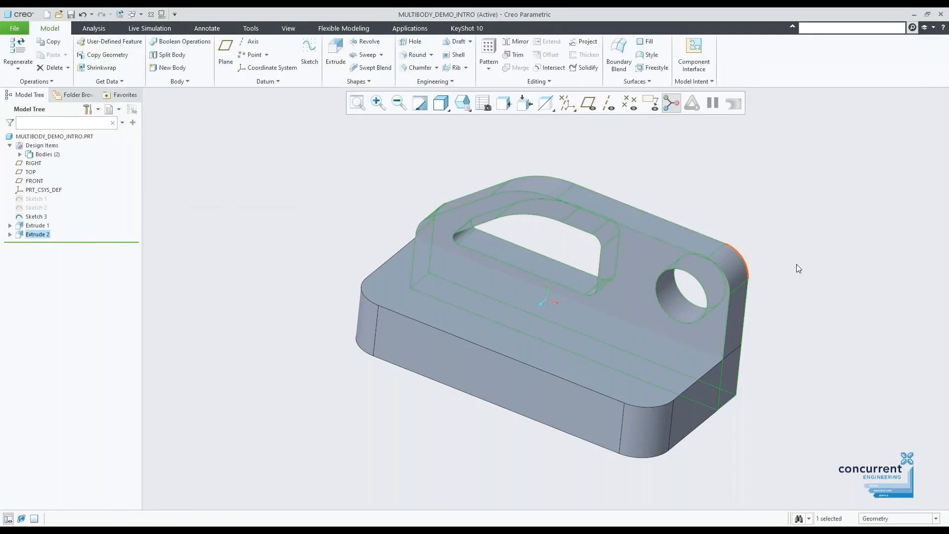
# - Expand the list of bodies and highlight Body 1 and Body 2 in turn to check which geometry each contains
pyautogui.moveTo(826, 236); pyautogui.dragTo(841, 269, button='middle')
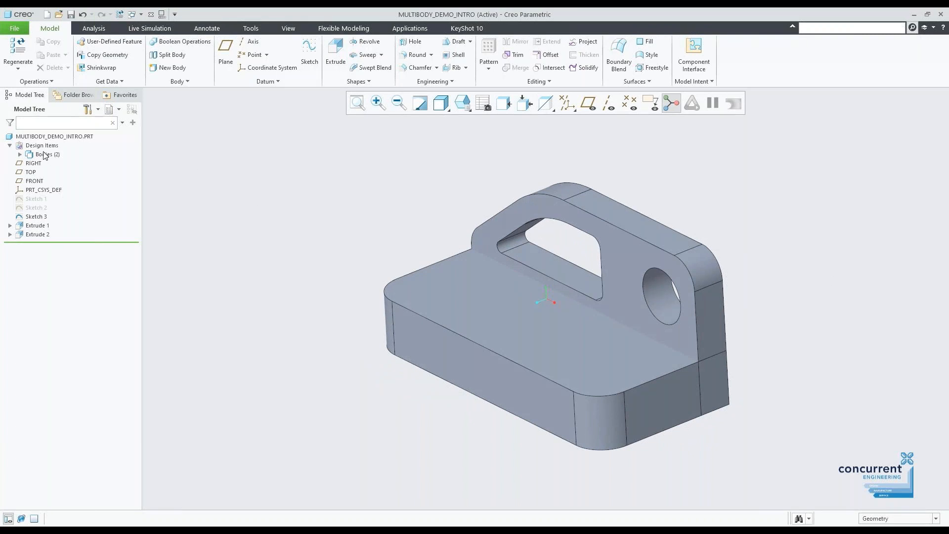
pyautogui.click(20, 154)
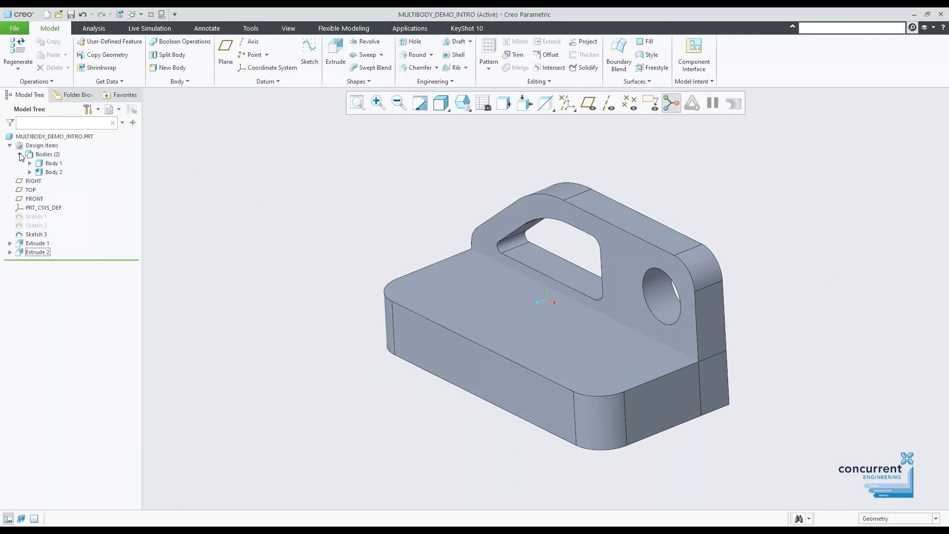
pyautogui.click(53, 164)
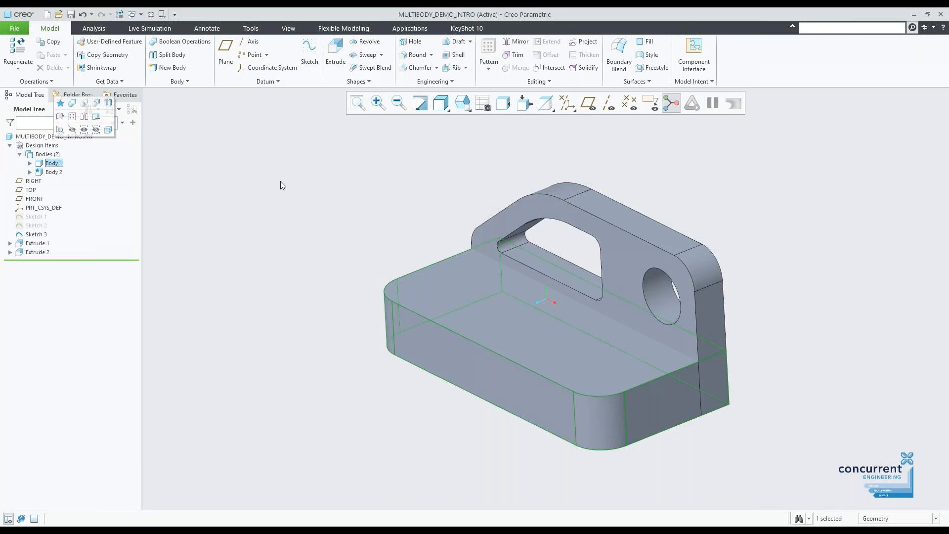
pyautogui.click(280, 181)
pyautogui.click(58, 175)
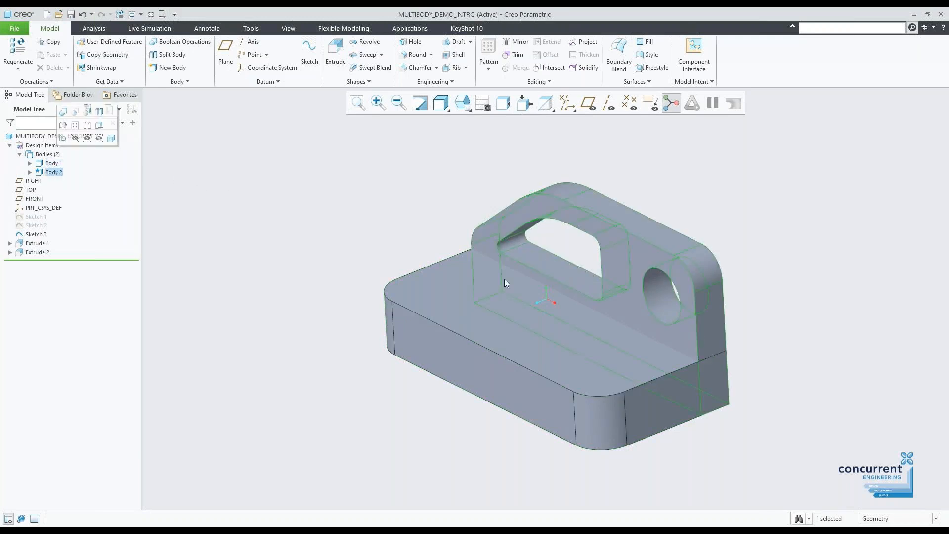
pyautogui.click(702, 174)
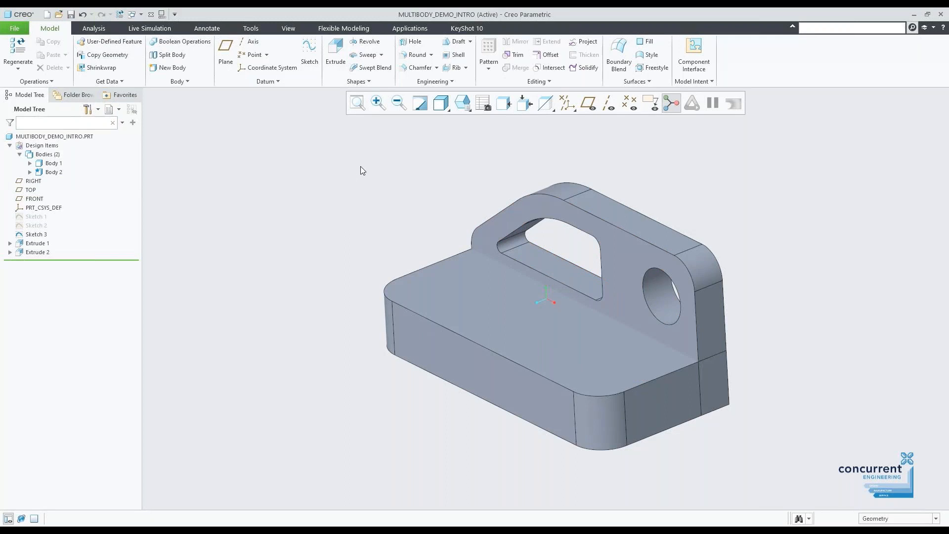
# - Extrude Sketch 3 as a surface up to the flat front face of the base block
pyautogui.click(40, 235)
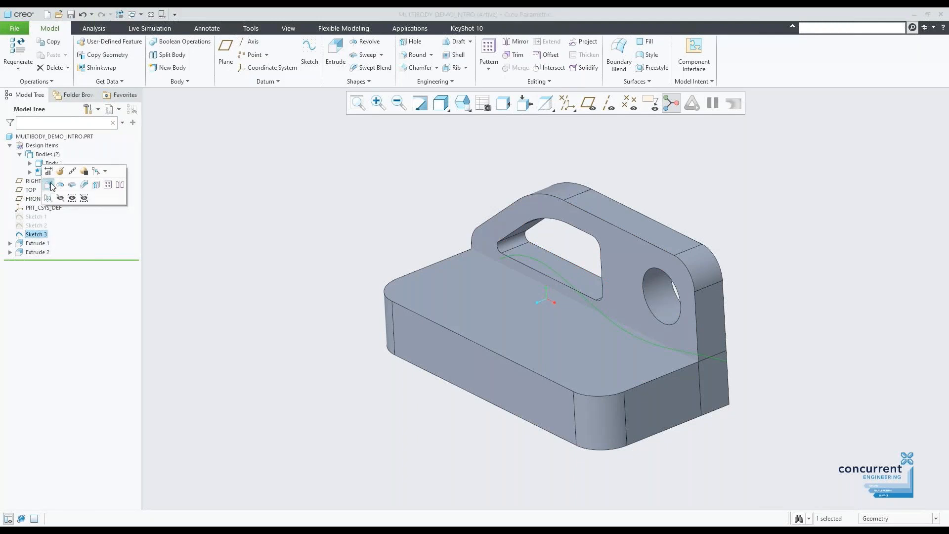
pyautogui.click(52, 186)
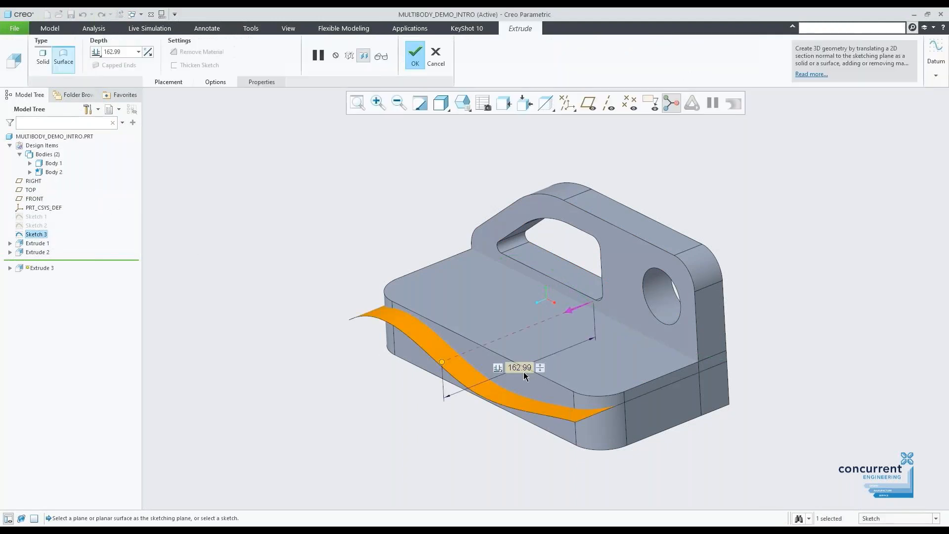
pyautogui.click(97, 52)
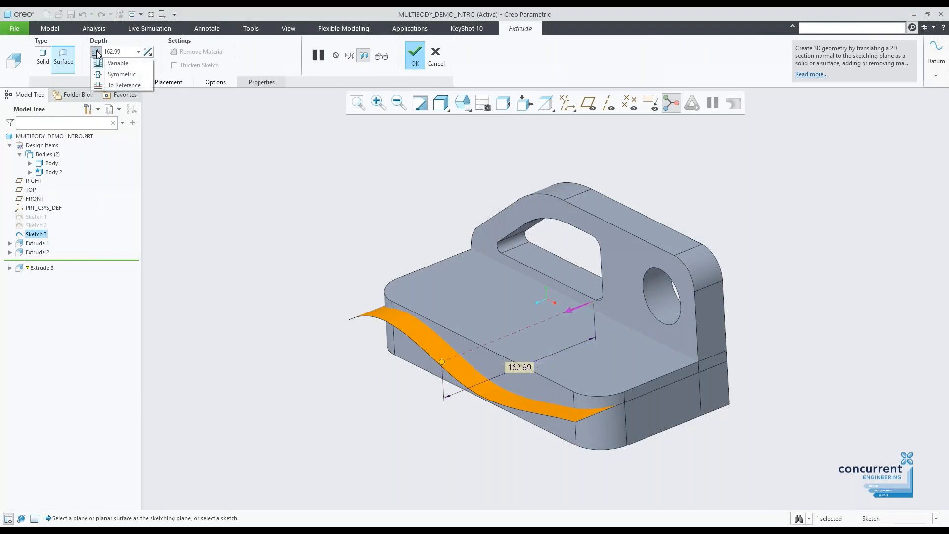
pyautogui.click(124, 85)
pyautogui.click(489, 367)
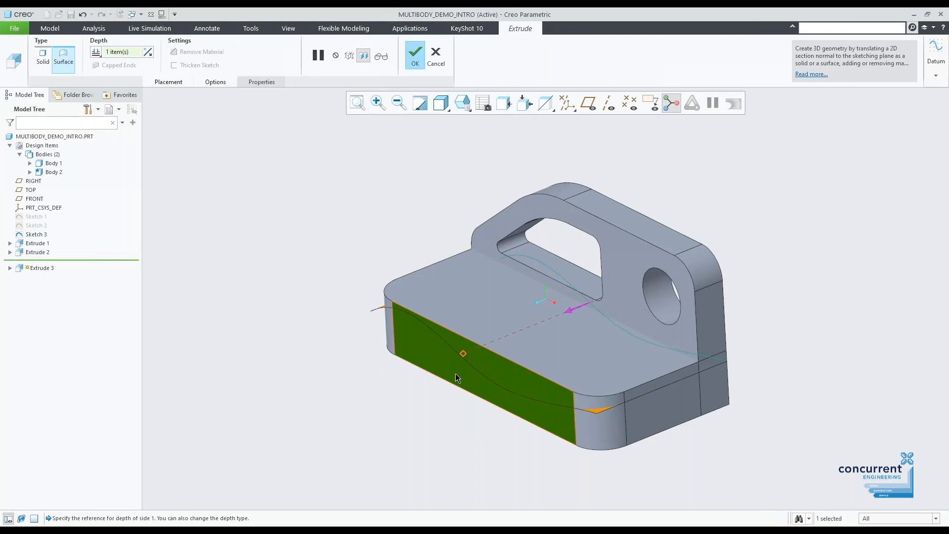
pyautogui.click(414, 55)
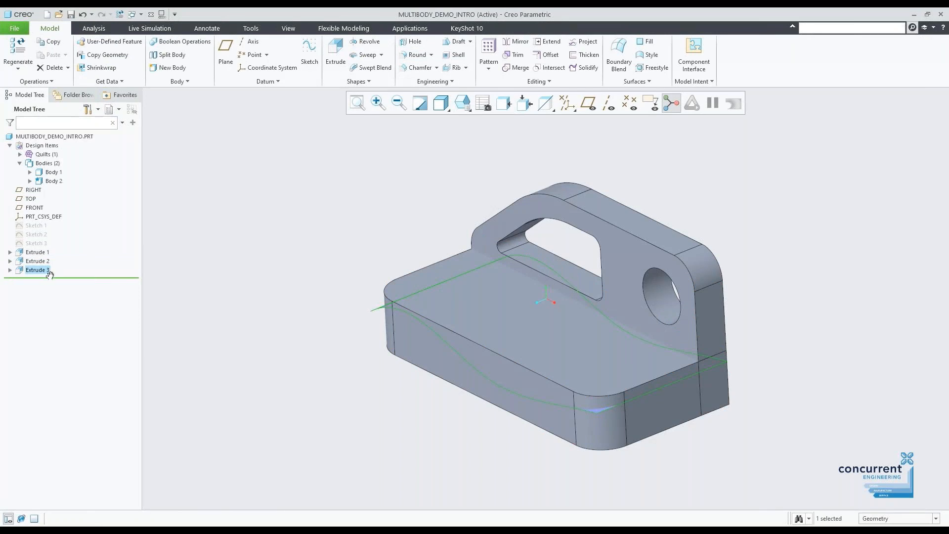
# - Hide Body 1 to inspect the wavy extruded surface against Body 2, and show Body 1 again
pyautogui.moveTo(797, 271); pyautogui.dragTo(745, 257, button='middle')
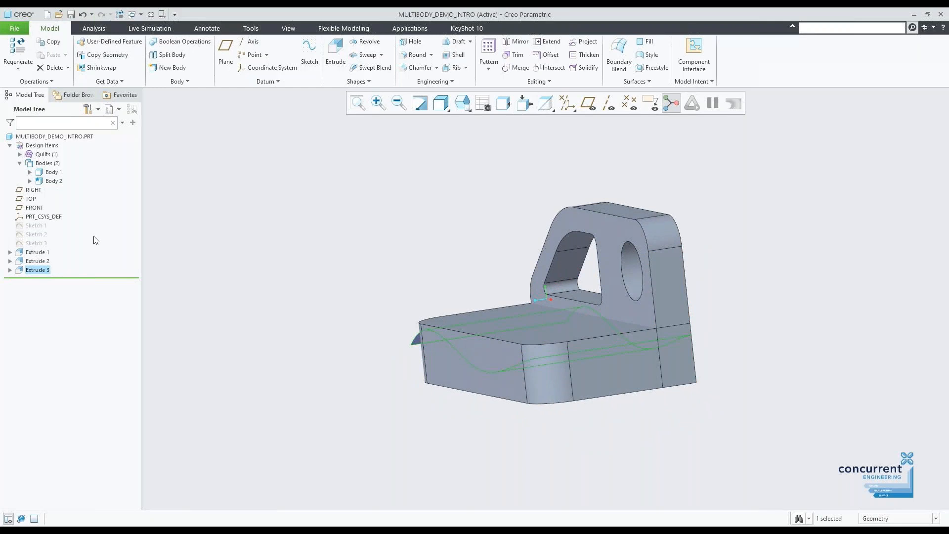
pyautogui.click(53, 172)
pyautogui.click(93, 136)
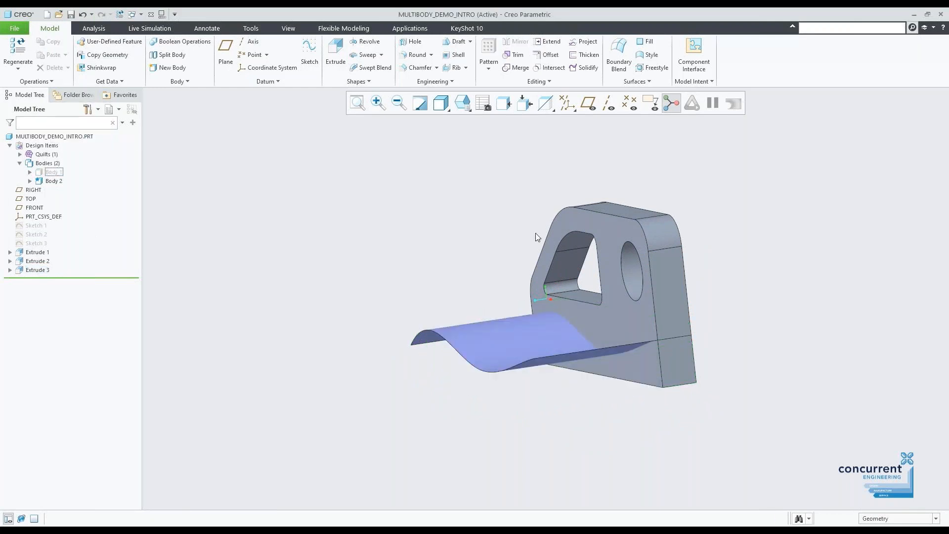
pyautogui.moveTo(669, 313); pyautogui.dragTo(688, 338, button='middle')
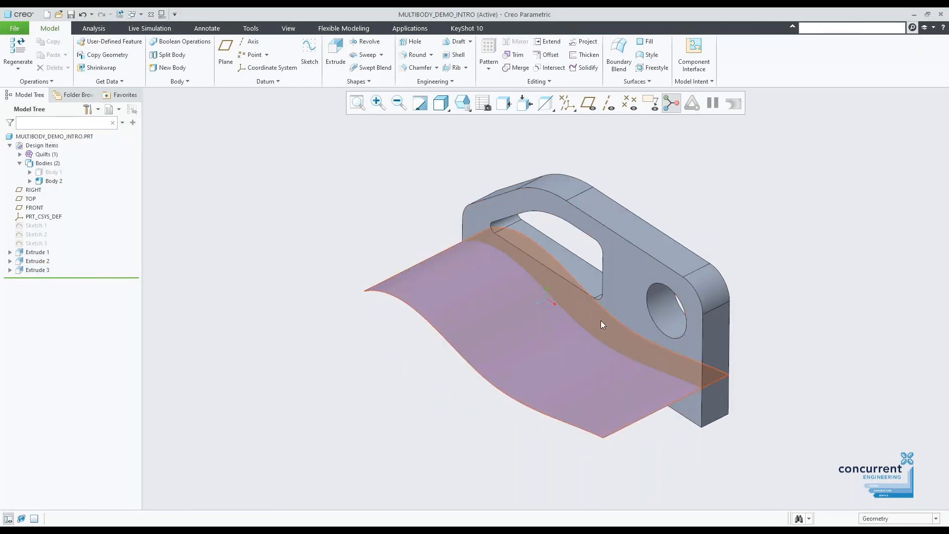
pyautogui.click(53, 172)
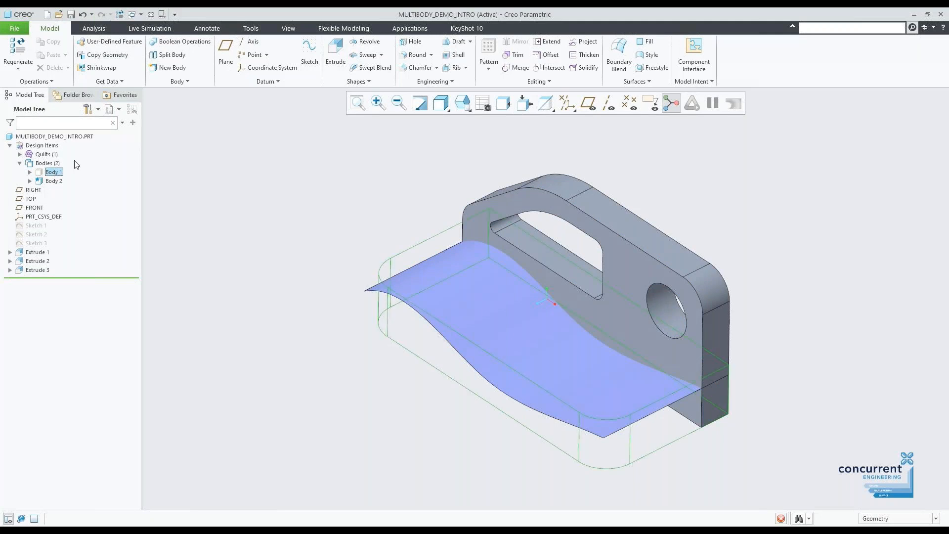
pyautogui.click(70, 141)
pyautogui.click(746, 196)
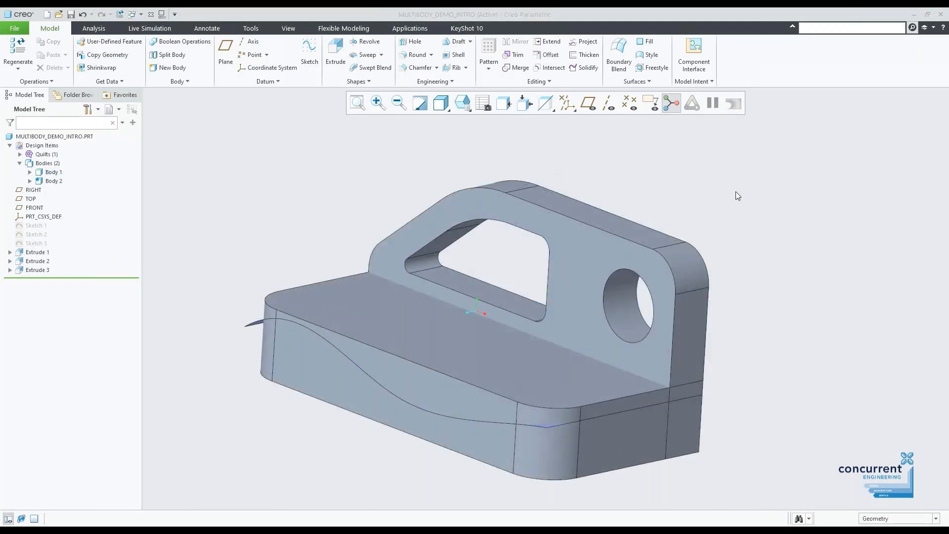
# - Preview a Boolean intersect with Body 1 as the body to modify and Body 2 as the modifying body, and cancel it
pyautogui.moveTo(735, 196)
pyautogui.mouseDown(button='middle')
pyautogui.moveTo(718, 187)
pyautogui.moveTo(718, 173)
pyautogui.moveTo(750, 193)
pyautogui.moveTo(745, 184)
pyautogui.moveTo(735, 191)
pyautogui.moveTo(748, 198)
pyautogui.moveTo(743, 176)
pyautogui.moveTo(723, 202)
pyautogui.moveTo(689, 186)
pyautogui.moveTo(742, 186)
pyautogui.mouseUp(button='middle')
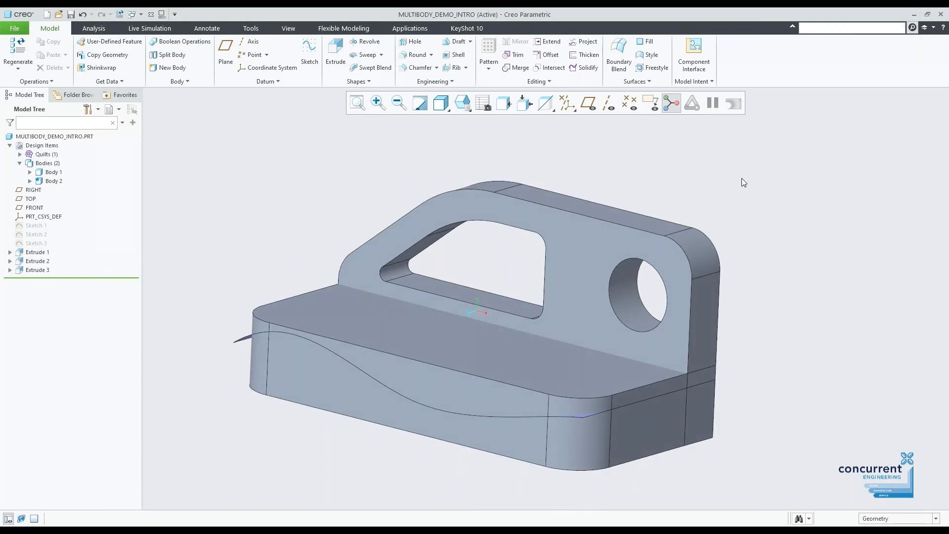
pyautogui.scroll(3, 741, 178)
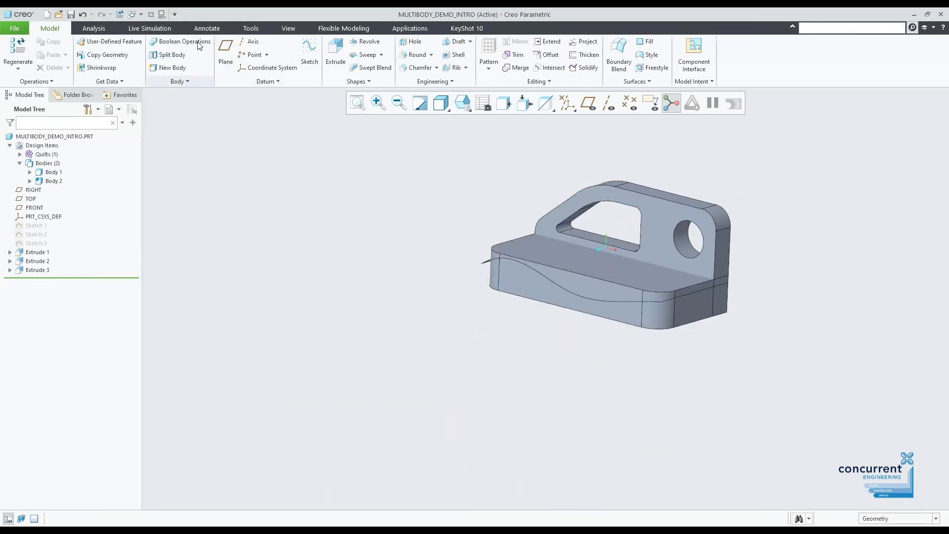
pyautogui.click(184, 42)
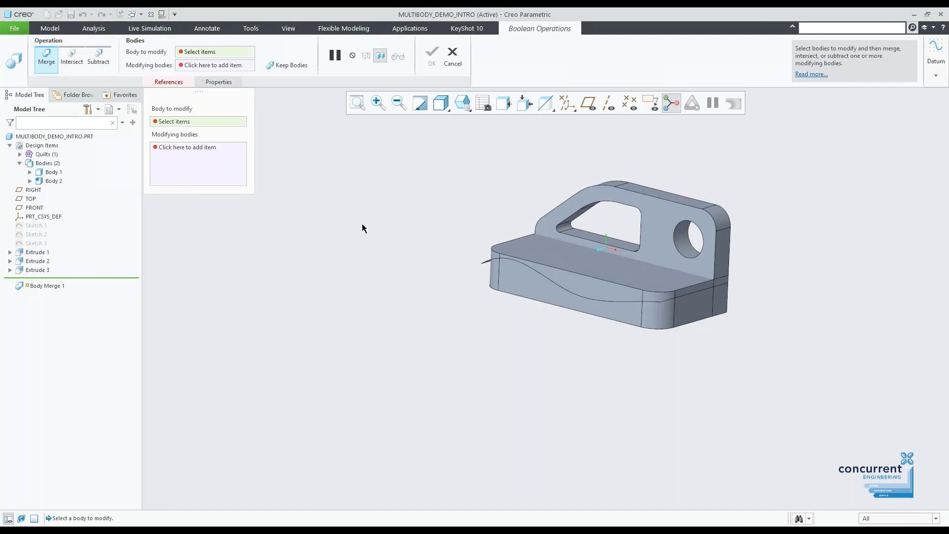
pyautogui.click(72, 62)
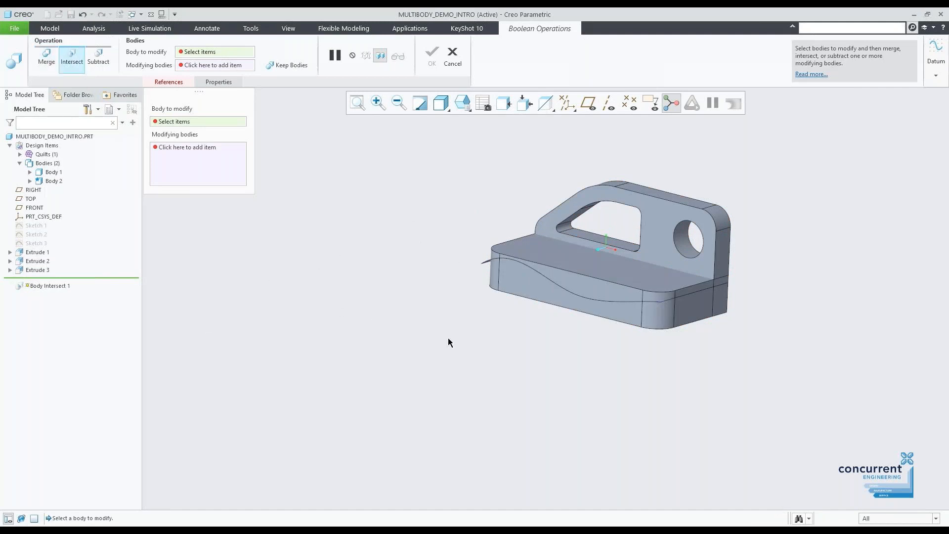
pyautogui.click(609, 291)
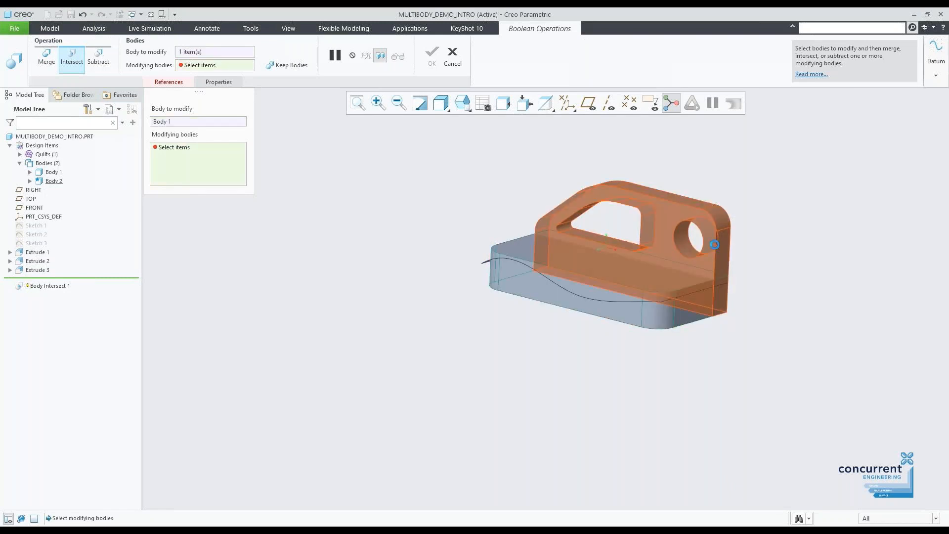
pyautogui.click(714, 244)
pyautogui.scroll(5, 734, 307)
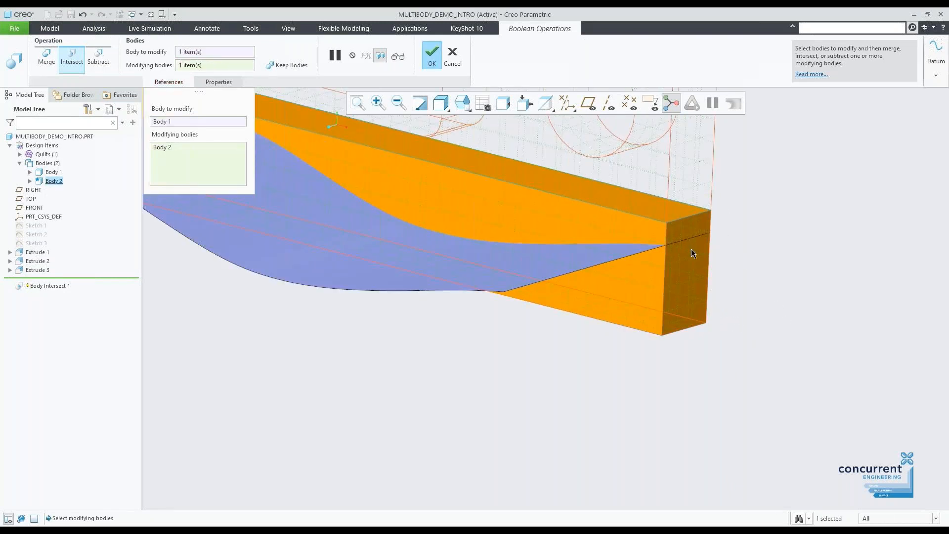
pyautogui.scroll(-5, 691, 248)
pyautogui.press('Escape')
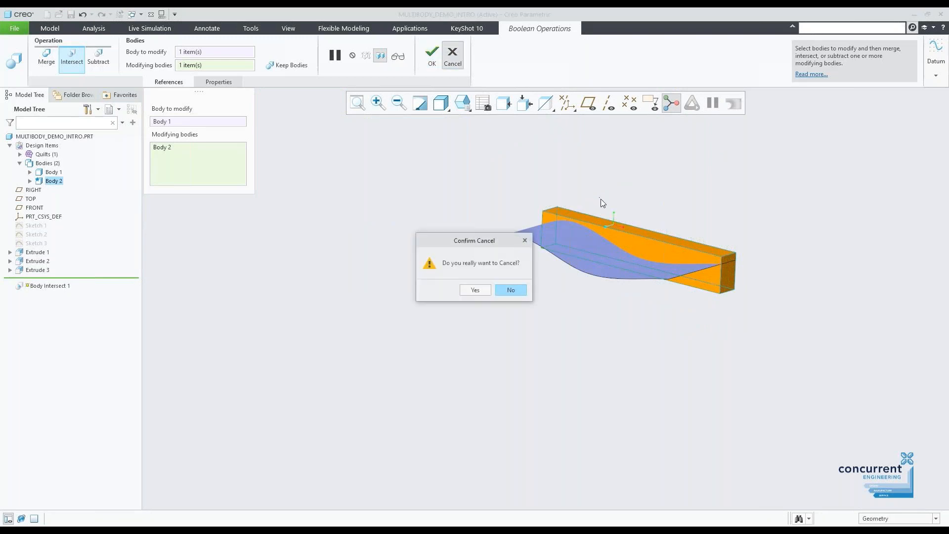
pyautogui.click(483, 292)
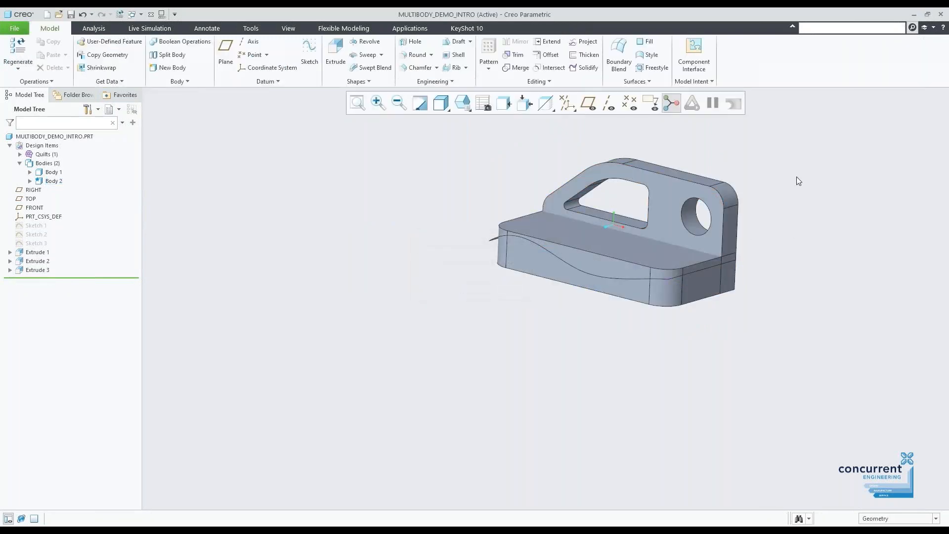
# - Preview a Boolean subtract with Body 1 as the body to modify and Body 2 as the modifying body, and cancel it
pyautogui.scroll(2, 789, 142)
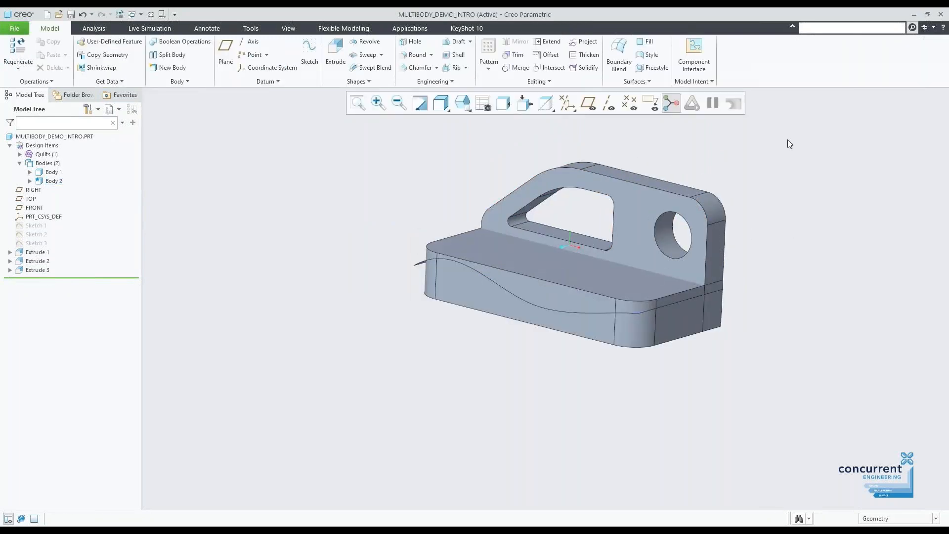
pyautogui.click(197, 47)
pyautogui.click(96, 57)
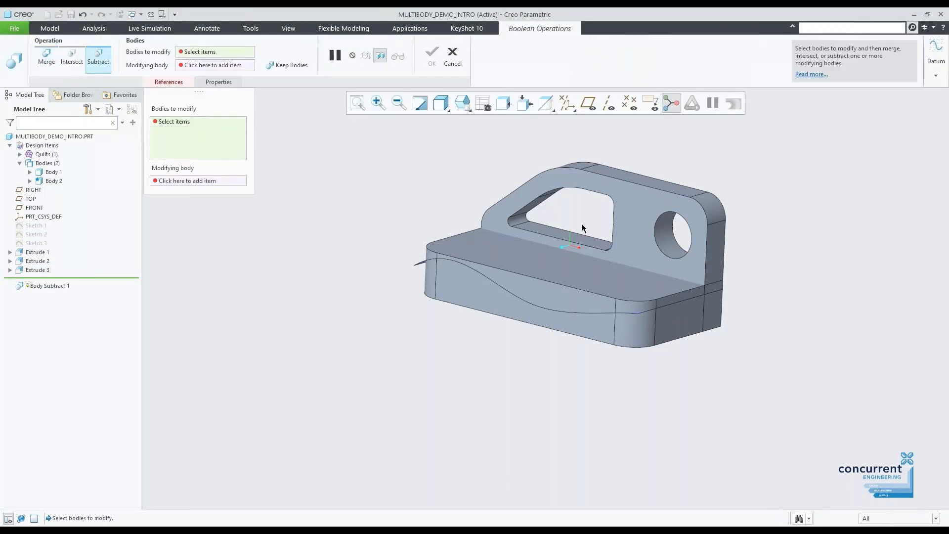
pyautogui.click(644, 236)
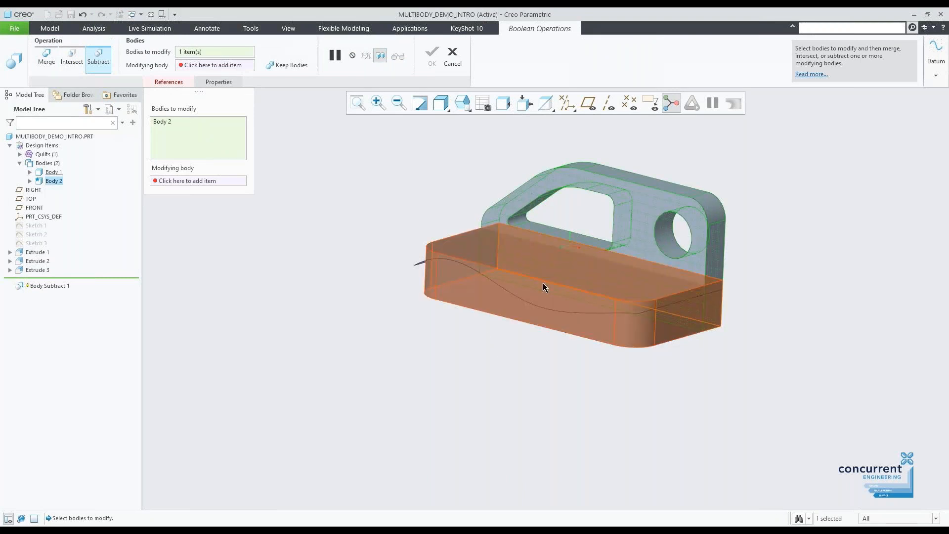
pyautogui.click(580, 304)
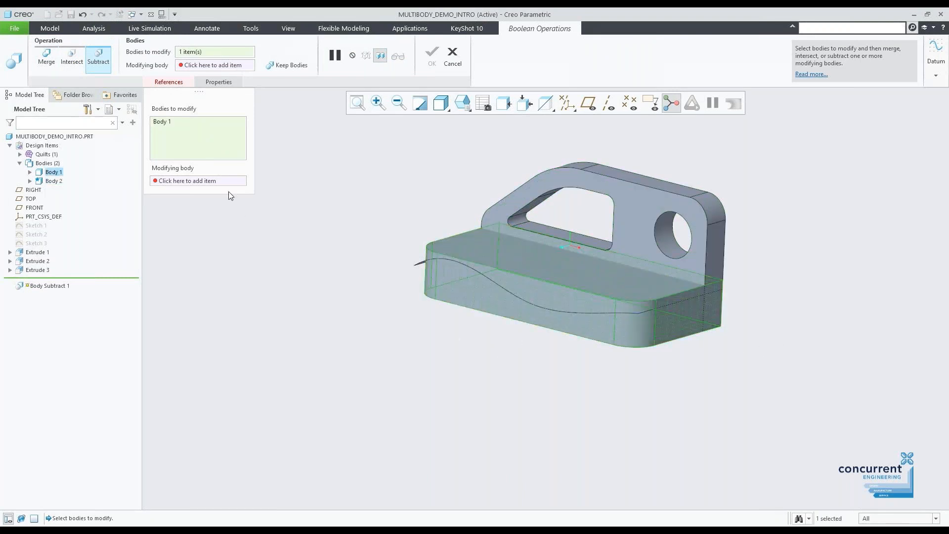
pyautogui.click(214, 181)
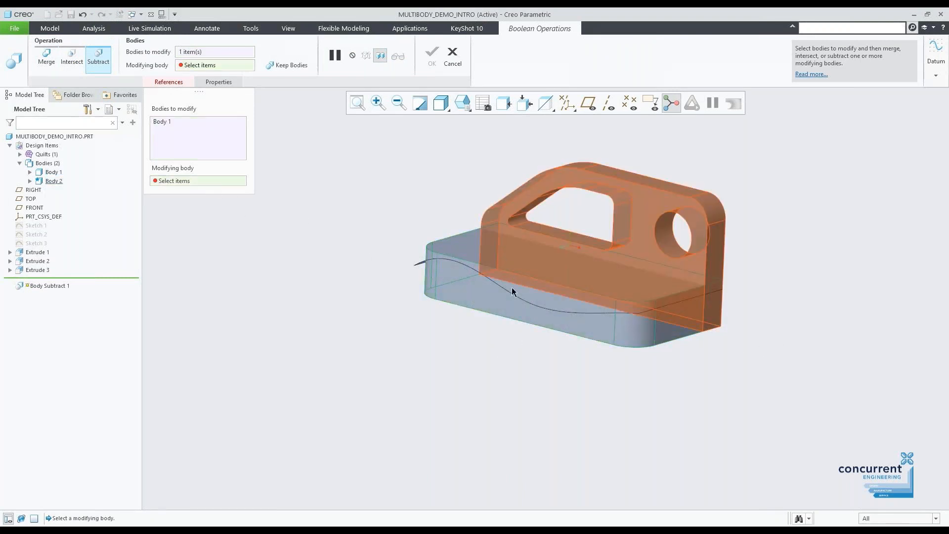
pyautogui.click(540, 194)
pyautogui.moveTo(780, 324); pyautogui.dragTo(790, 341, button='middle')
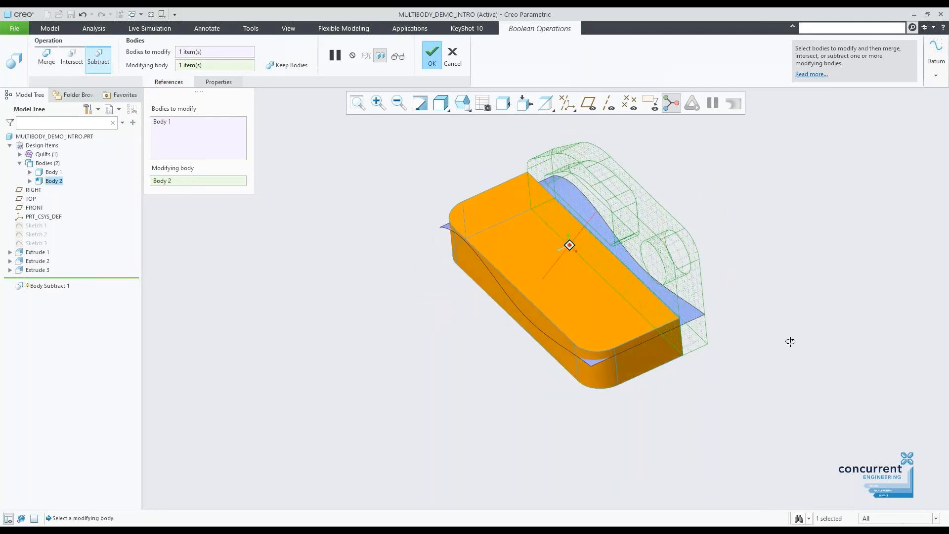
pyautogui.click(451, 57)
pyautogui.click(474, 290)
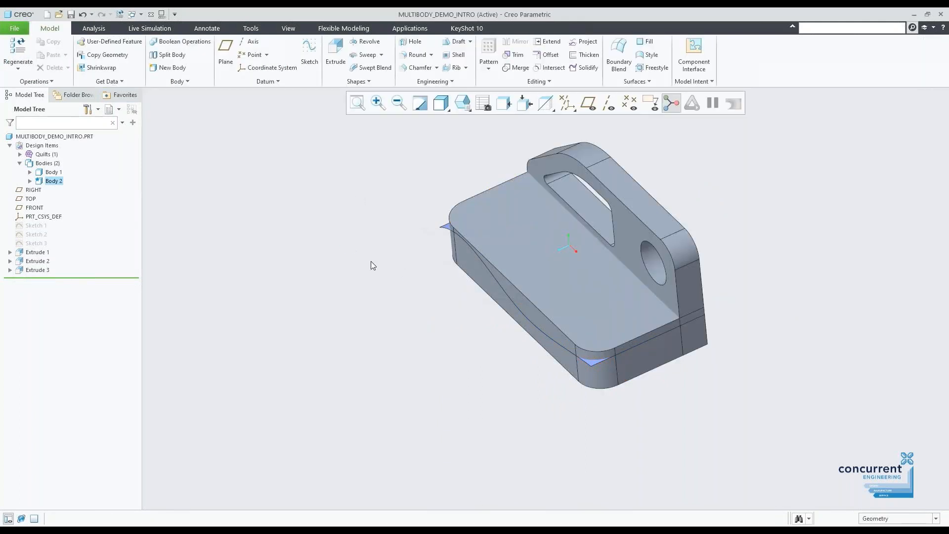
# - Split Body 1 into two bodies, using the wavy Extrude 3 surface as the splitting object
pyautogui.moveTo(371, 265); pyautogui.dragTo(382, 249, button='middle')
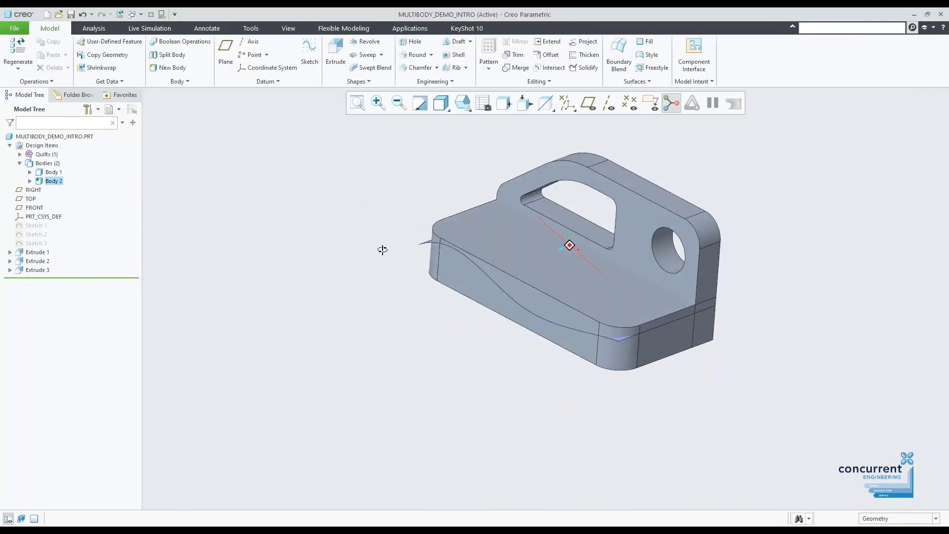
pyautogui.click(172, 55)
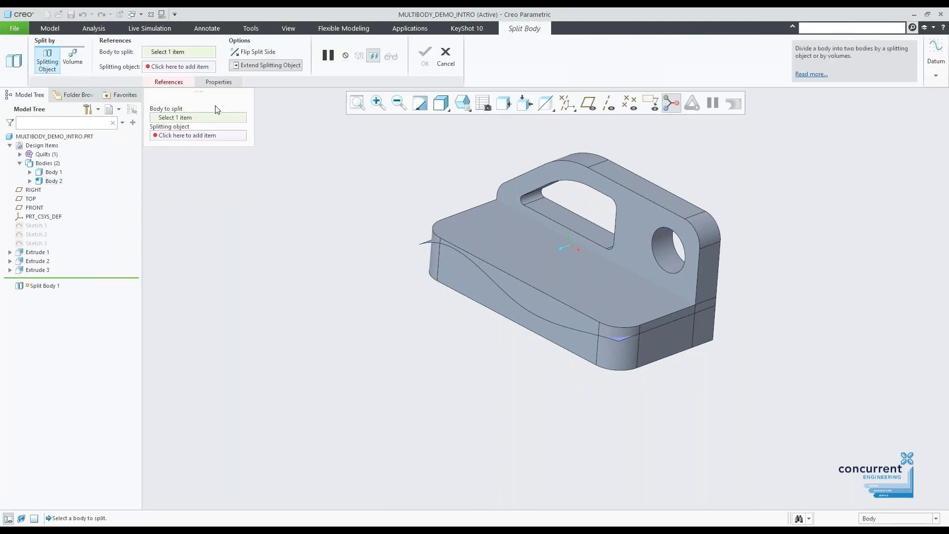
pyautogui.click(551, 260)
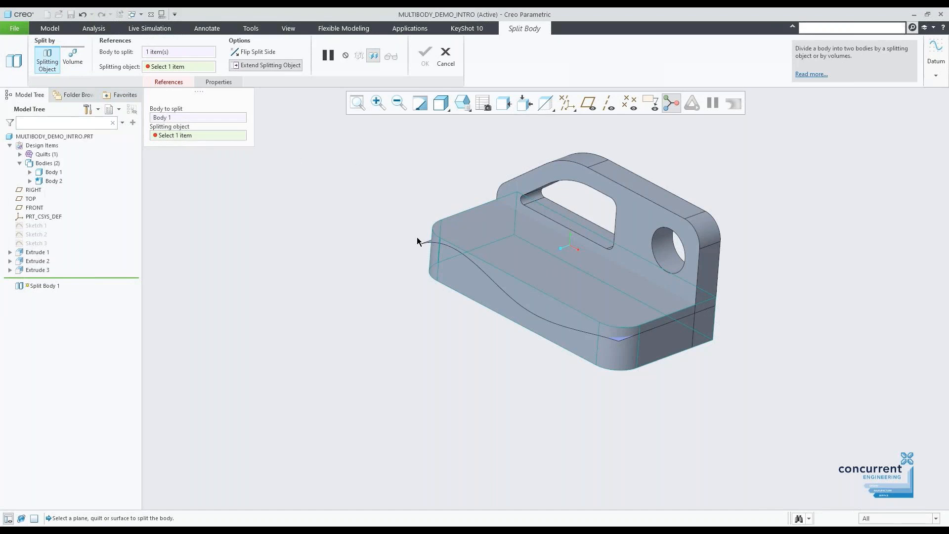
pyautogui.rightClick(618, 340)
pyautogui.click(618, 340)
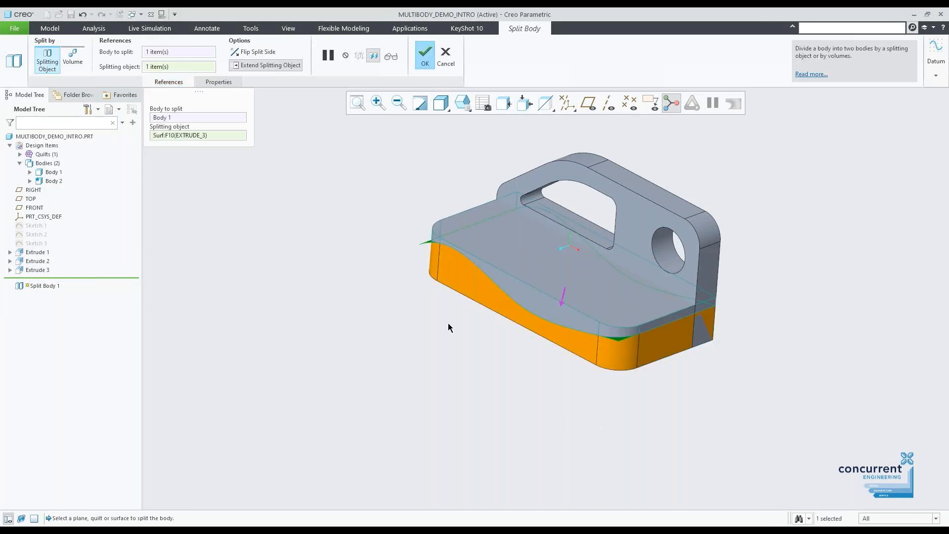
pyautogui.click(426, 58)
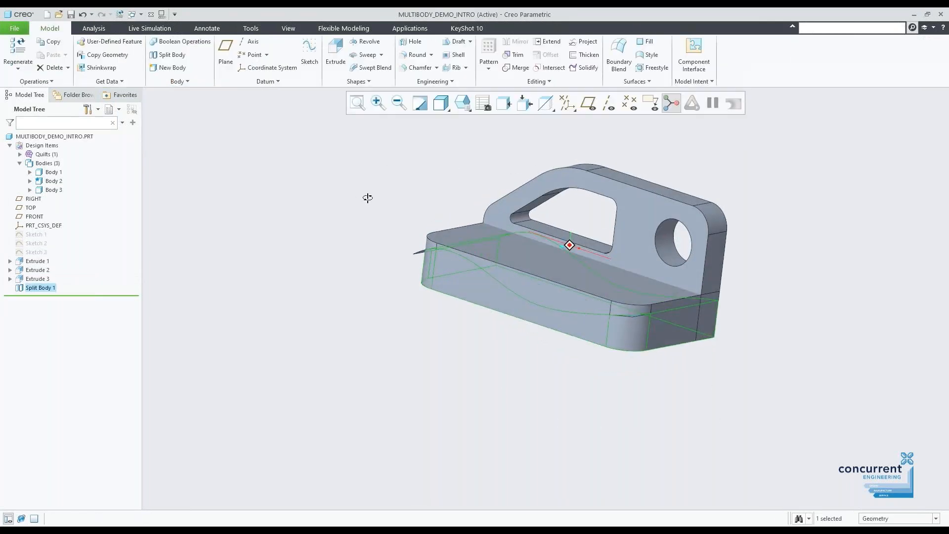
# - Set the selection filter to Body and inspect the pieces of the split base block and the commands available for Body 1
pyautogui.click(888, 517)
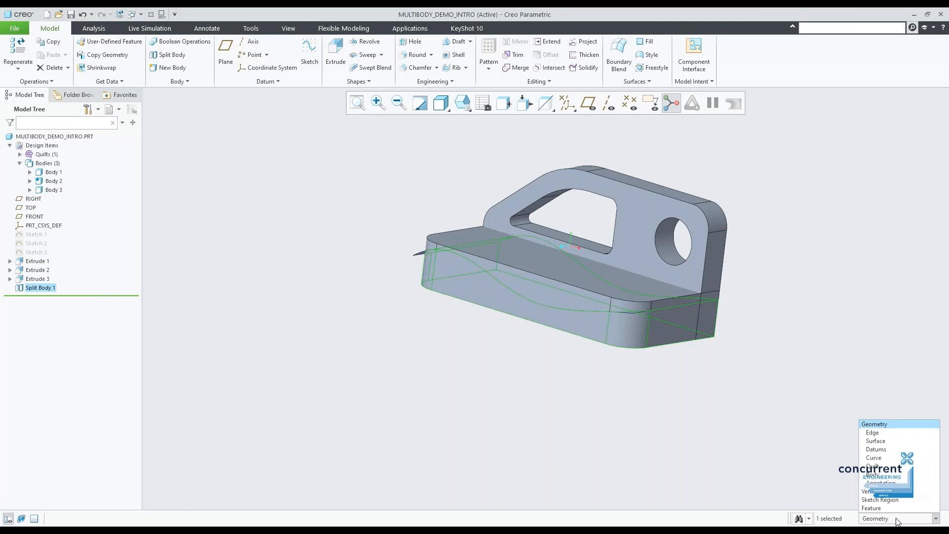
pyautogui.click(897, 478)
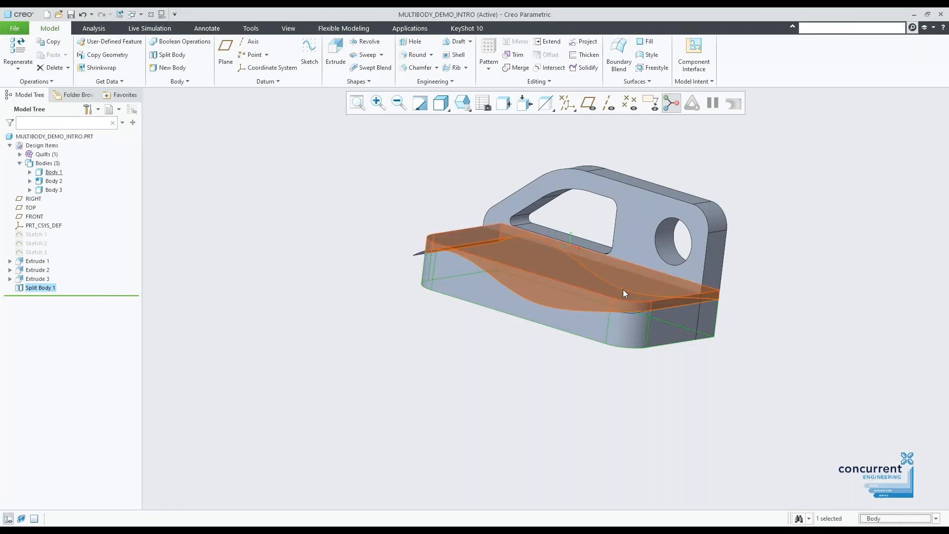
pyautogui.click(630, 325)
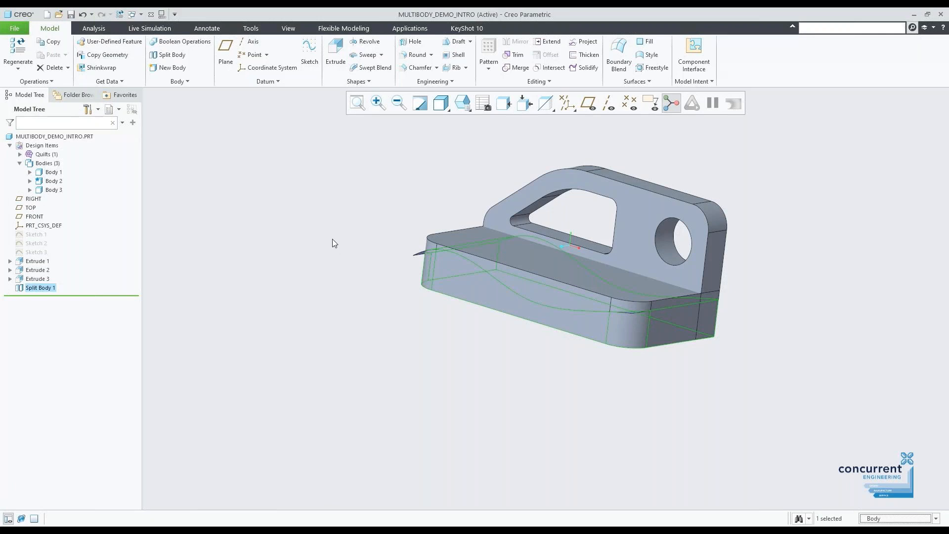
pyautogui.moveTo(370, 295)
pyautogui.mouseDown(button='middle')
pyautogui.moveTo(349, 282)
pyautogui.moveTo(372, 294)
pyautogui.moveTo(366, 303)
pyautogui.mouseUp(button='middle')
pyautogui.click(796, 198)
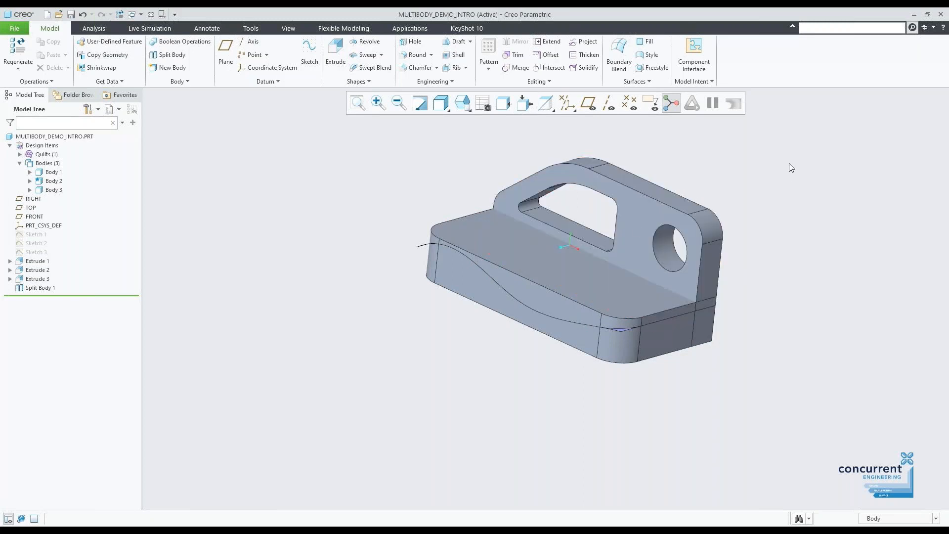
pyautogui.rightClick(54, 173)
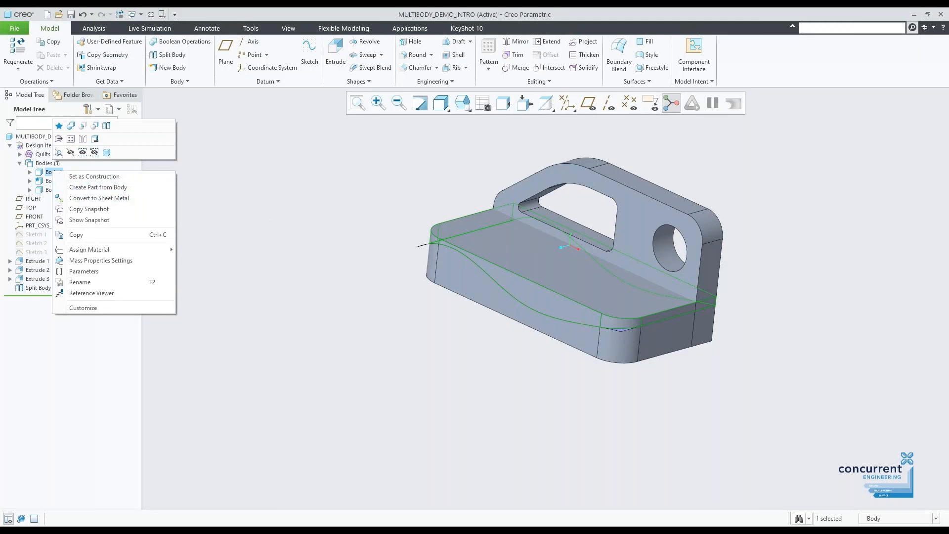
pyautogui.click(340, 227)
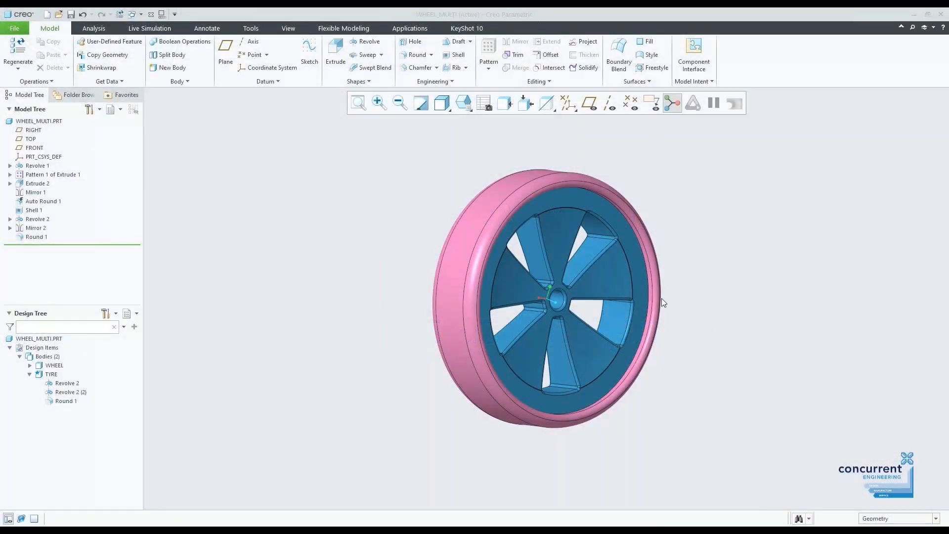
# - Examine the WHEEL_MULTI part from several sides and display only its WHEEL body
pyautogui.moveTo(649, 296); pyautogui.dragTo(436, 286, button='middle')
pyautogui.moveTo(459, 273); pyautogui.dragTo(601, 246, button='middle')
pyautogui.moveTo(657, 274); pyautogui.dragTo(645, 316, button='middle')
pyautogui.scroll(-3, 645, 316)
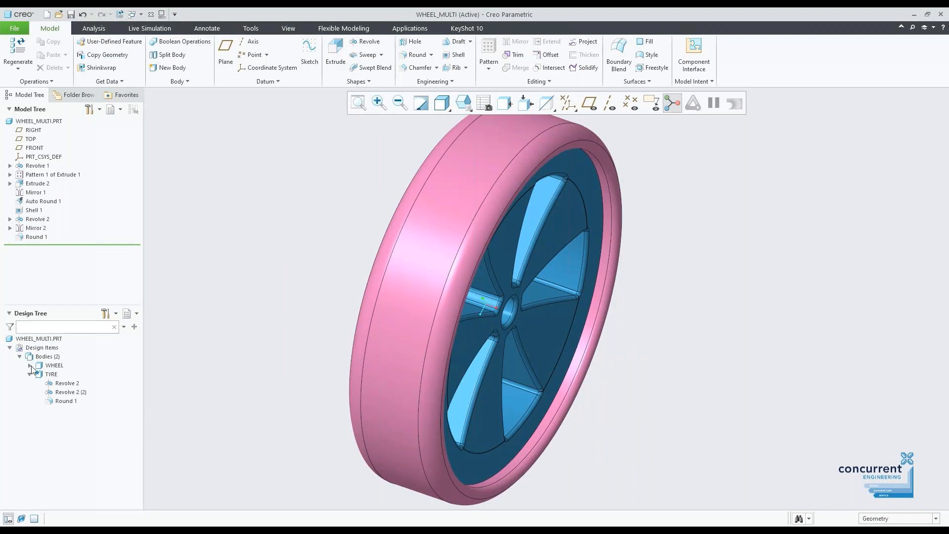
pyautogui.click(52, 365)
pyautogui.click(78, 331)
pyautogui.moveTo(598, 333); pyautogui.dragTo(546, 301, button='middle')
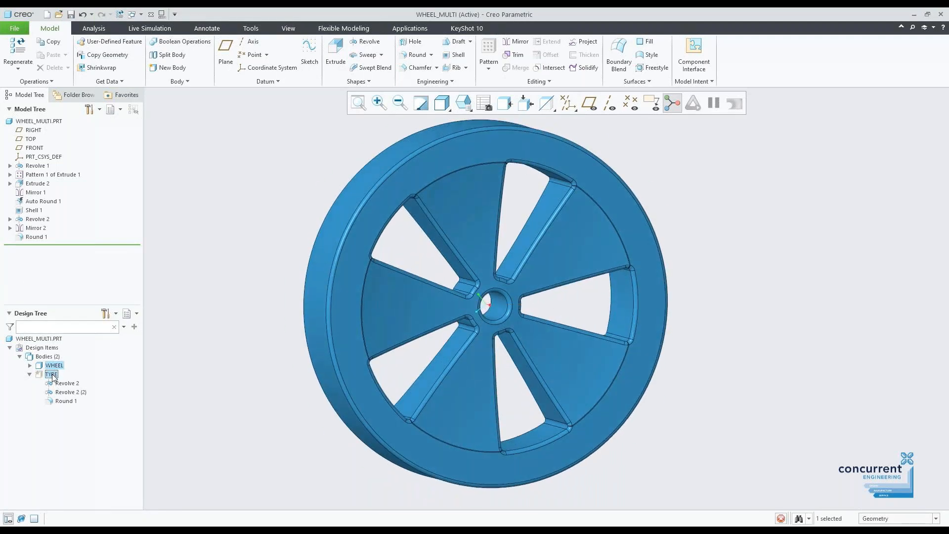
# - Display only the TYRE body to inspect it, and show the WHEEL body again
pyautogui.click(52, 374)
pyautogui.click(112, 338)
pyautogui.moveTo(506, 311); pyautogui.dragTo(610, 366, button='middle')
pyautogui.scroll(5, 610, 367)
pyautogui.scroll(2, 515, 398)
pyautogui.scroll(-8, 513, 394)
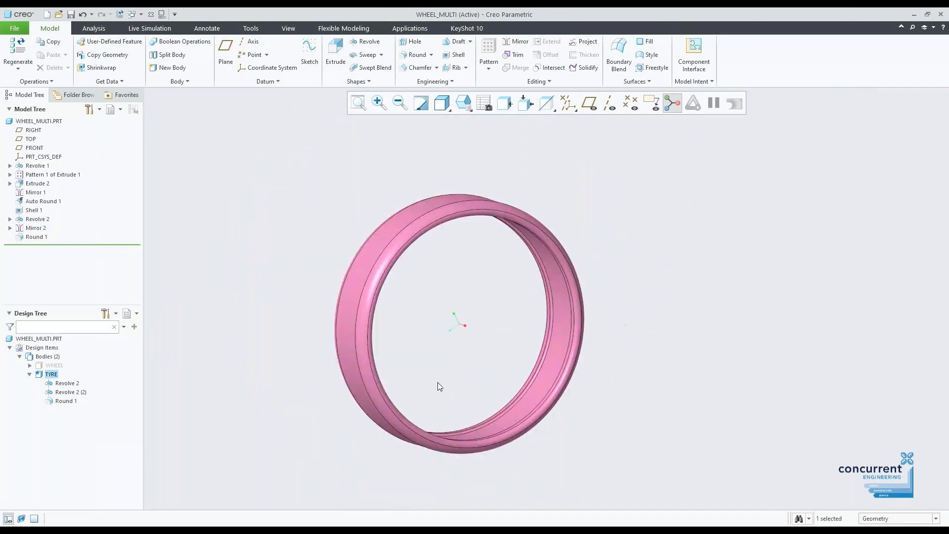
pyautogui.click(53, 365)
pyautogui.click(77, 333)
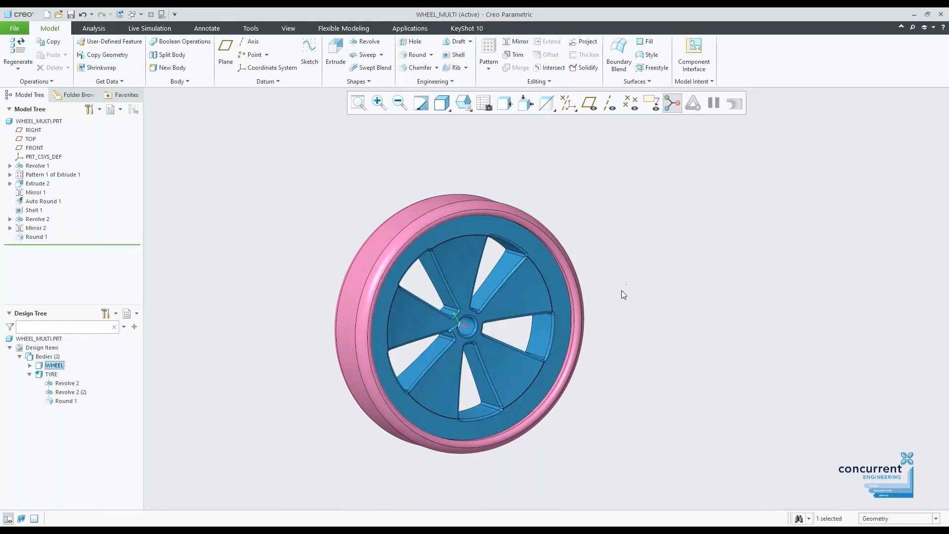
pyautogui.moveTo(611, 289)
pyautogui.mouseDown(button='middle')
pyautogui.moveTo(588, 284)
pyautogui.moveTo(586, 294)
pyautogui.moveTo(586, 282)
pyautogui.moveTo(616, 297)
pyautogui.moveTo(599, 288)
pyautogui.mouseUp(button='middle')
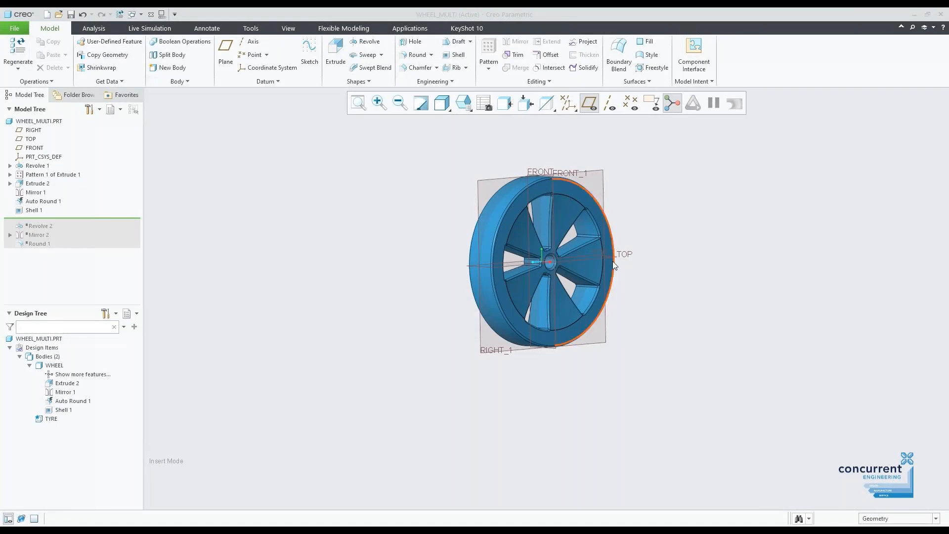
# - Start a Revolve sketch on the FRONT plane and draw a horizontal centerline along the TOP plane
pyautogui.scroll(-4, 612, 230)
pyautogui.moveTo(613, 230)
pyautogui.mouseDown(button='middle')
pyautogui.moveTo(602, 254)
pyautogui.moveTo(637, 247)
pyautogui.moveTo(608, 216)
pyautogui.moveTo(621, 218)
pyautogui.moveTo(618, 246)
pyautogui.moveTo(573, 226)
pyautogui.moveTo(603, 203)
pyautogui.moveTo(576, 185)
pyautogui.moveTo(623, 197)
pyautogui.moveTo(608, 214)
pyautogui.moveTo(635, 226)
pyautogui.moveTo(584, 200)
pyautogui.moveTo(631, 241)
pyautogui.moveTo(642, 206)
pyautogui.moveTo(631, 138)
pyautogui.moveTo(610, 123)
pyautogui.moveTo(625, 155)
pyautogui.moveTo(572, 168)
pyautogui.mouseUp(button='middle')
pyautogui.scroll(3, 592, 247)
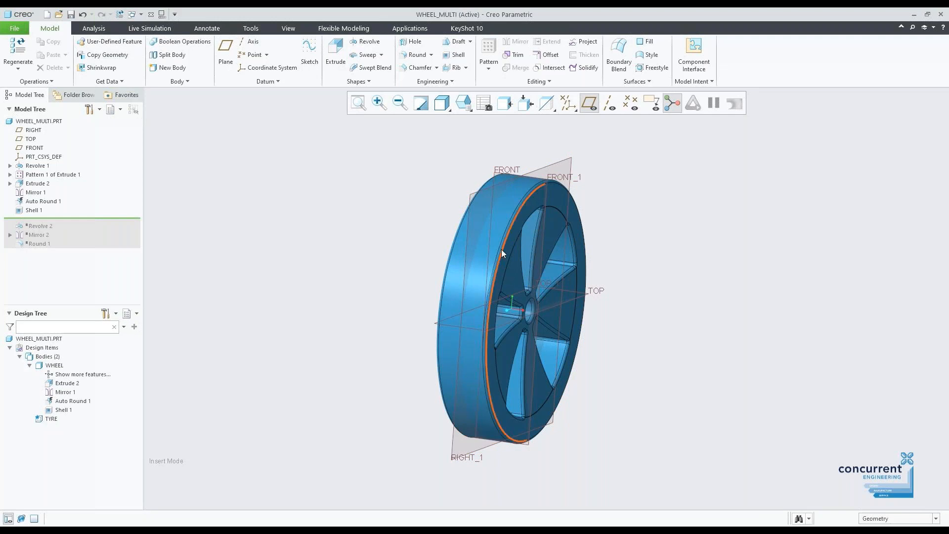
pyautogui.click(502, 167)
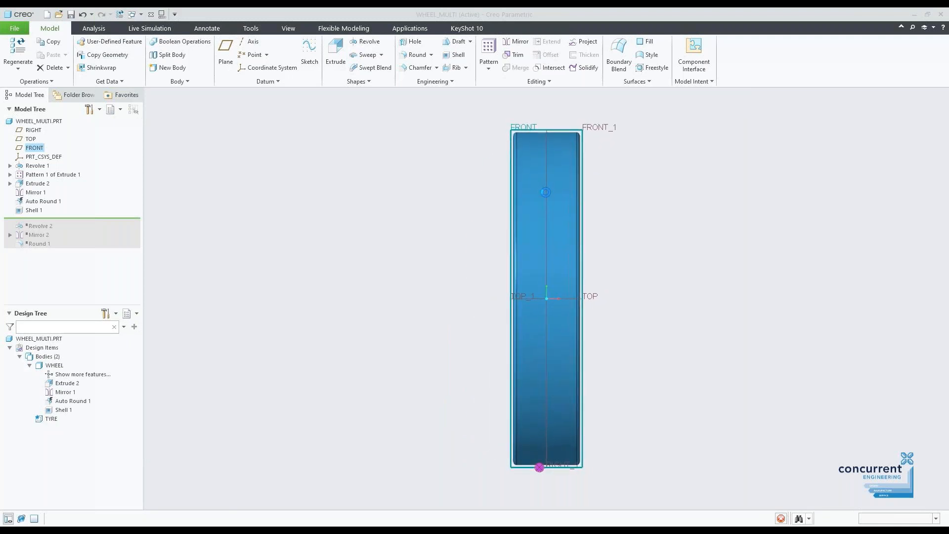
pyautogui.click(416, 41)
pyautogui.click(446, 298)
pyautogui.click(618, 298)
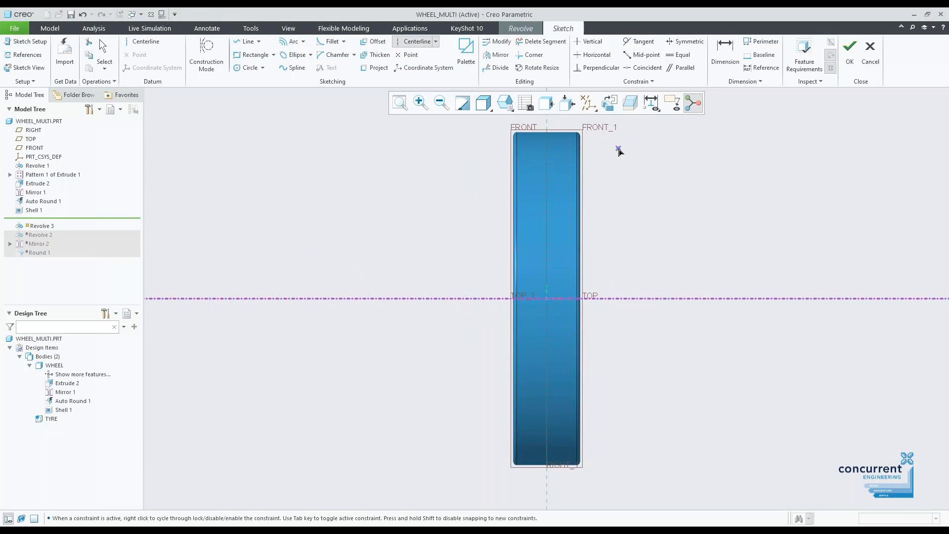
# - Project the wheel's outer rim edge and one corner arc into the sketch, and trim away the edge's half beyond the vertical reference
pyautogui.scroll(3, 604, 174)
pyautogui.scroll(-5, 573, 148)
pyautogui.scroll(5, 461, 169)
pyautogui.click(366, 70)
pyautogui.click(523, 220)
pyautogui.scroll(5, 562, 158)
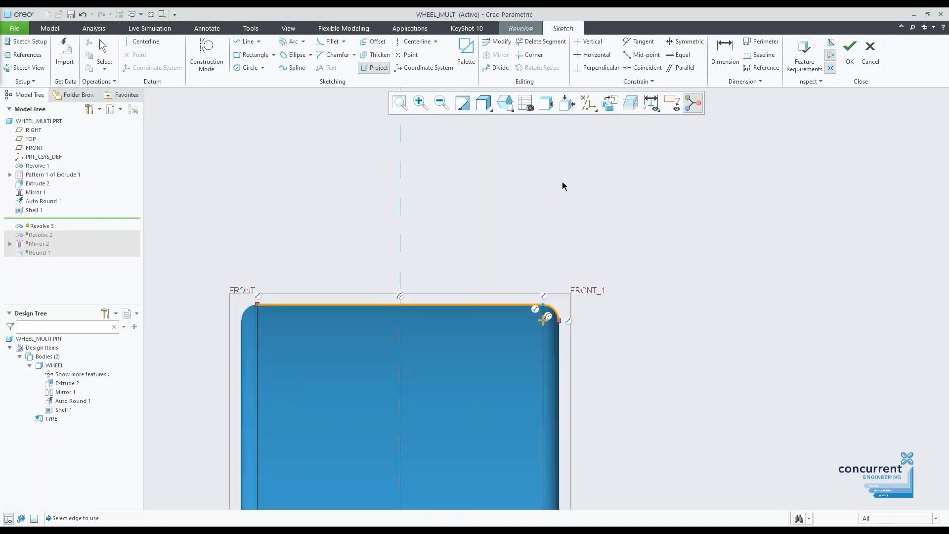
pyautogui.click(543, 43)
pyautogui.click(380, 305)
# - Thicken the projected edge-and-arc chain with flat end caps, a thickness of 10 and an offset of -10
pyautogui.click(376, 55)
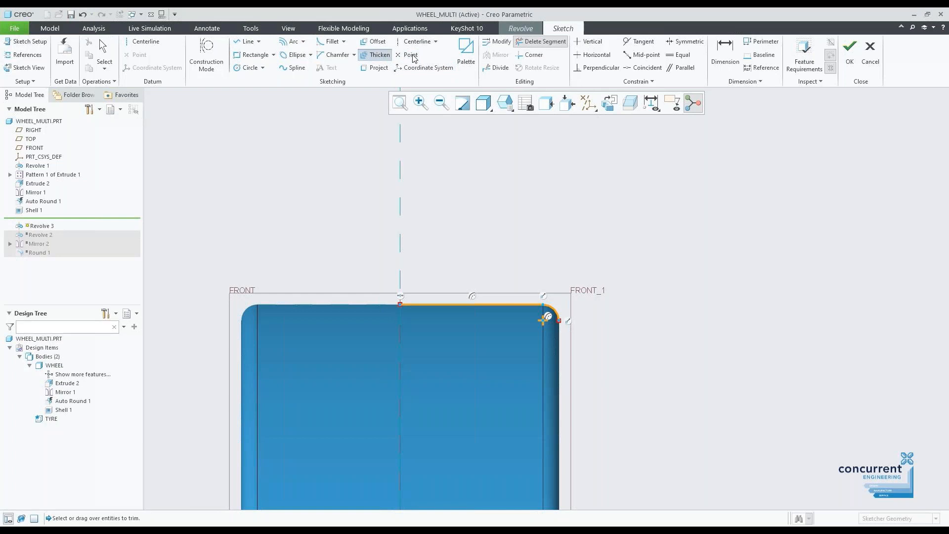
pyautogui.click(773, 172)
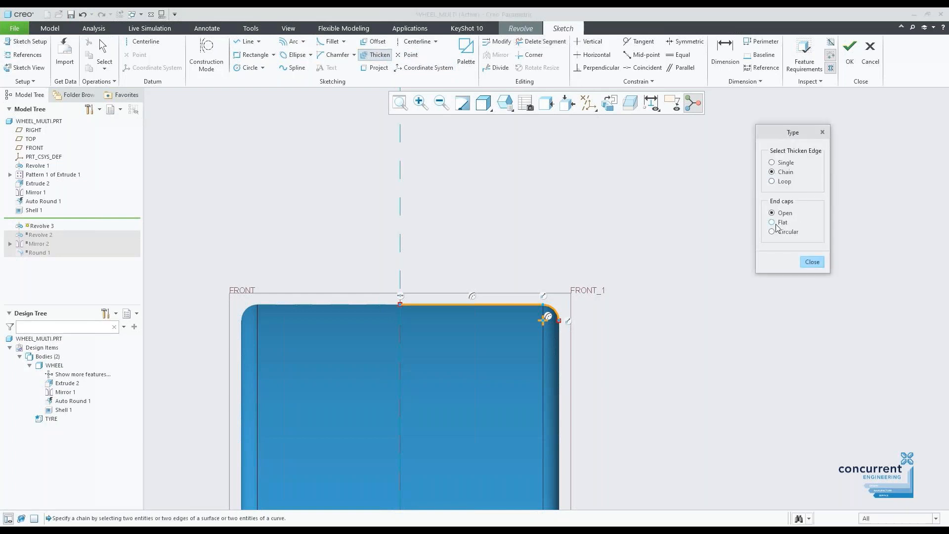
pyautogui.click(773, 222)
pyautogui.click(523, 302)
pyautogui.click(555, 313)
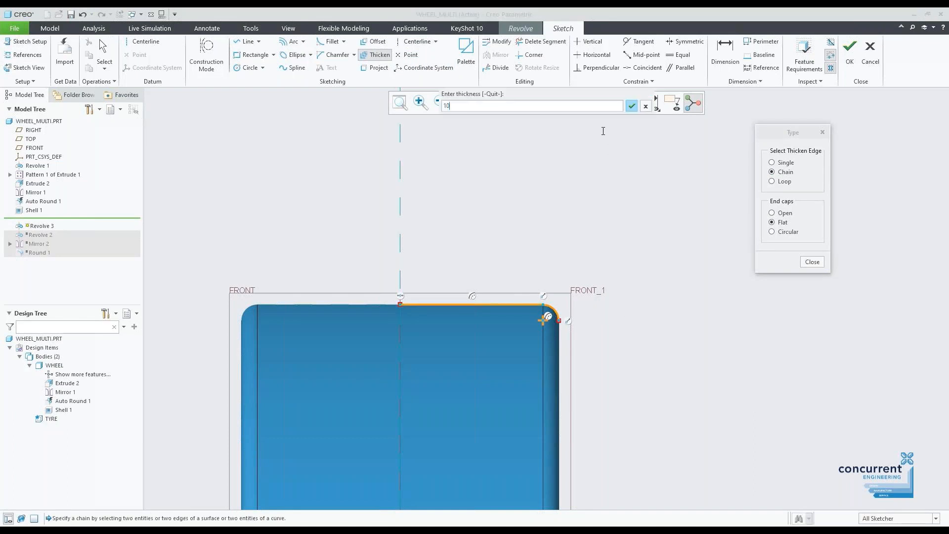
pyautogui.press('Return')
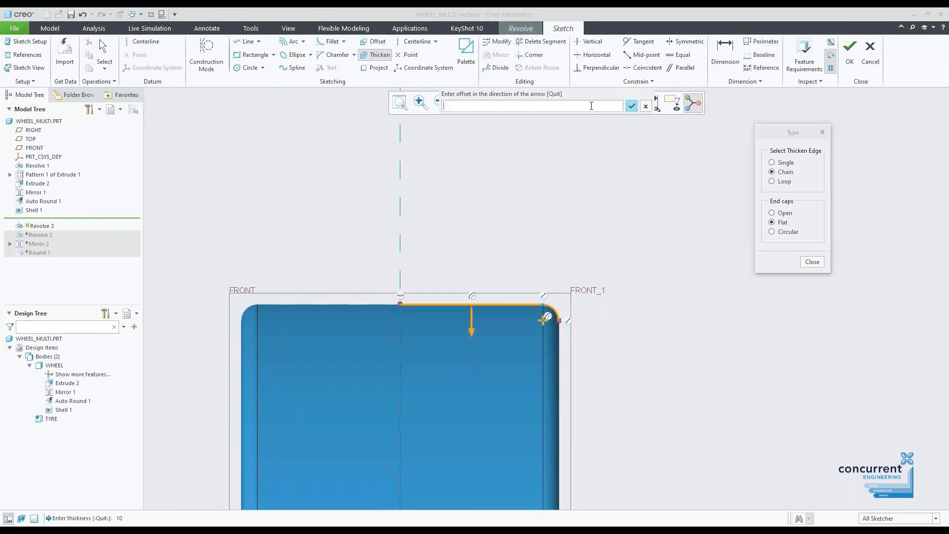
pyautogui.write('-10')
pyautogui.press('Return')
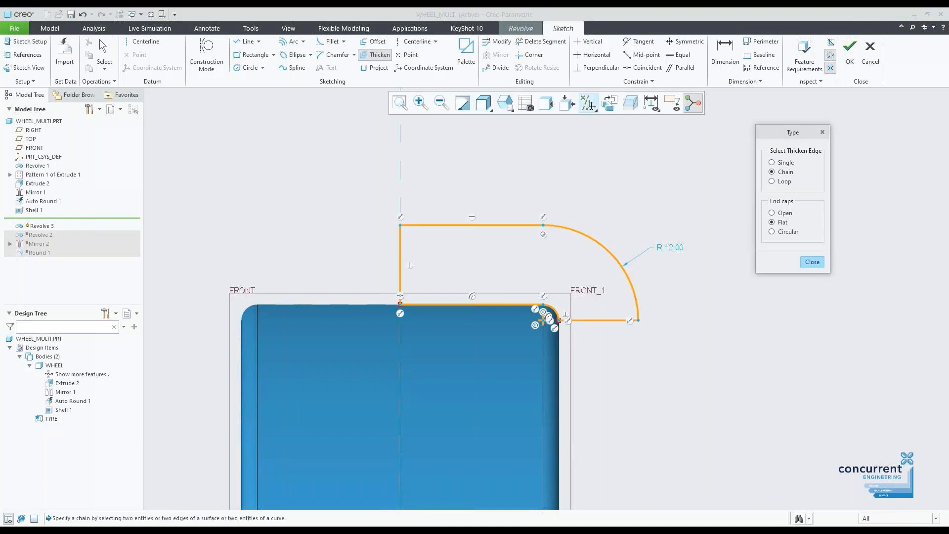
pyautogui.scroll(-2, 666, 151)
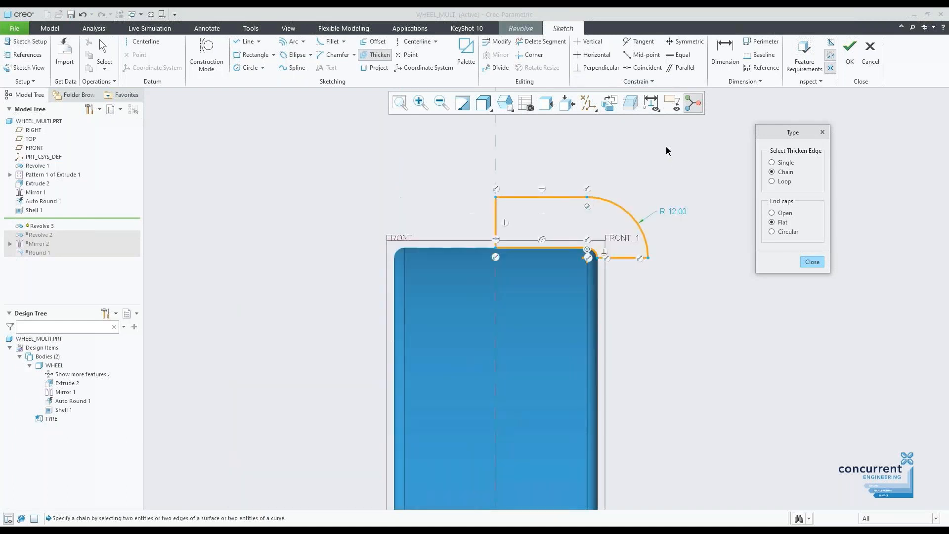
pyautogui.scroll(3, 672, 156)
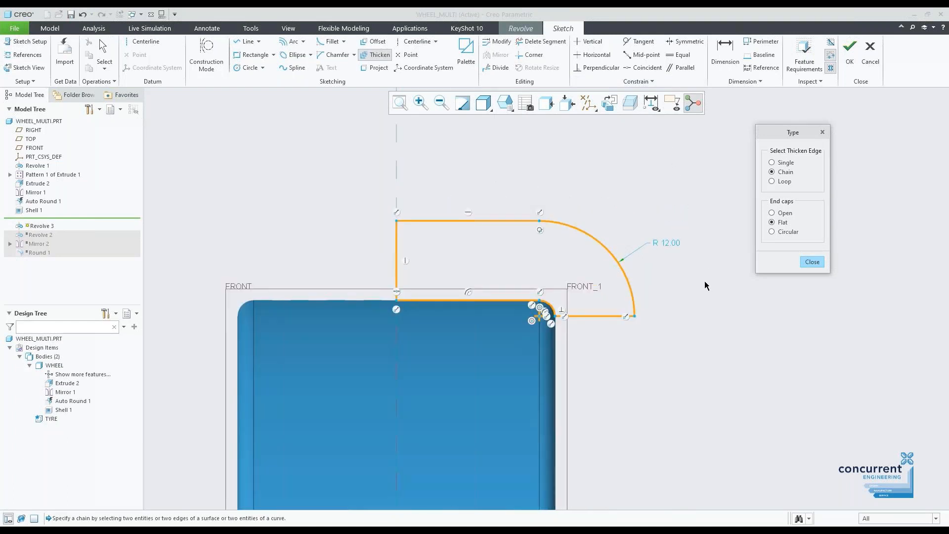
pyautogui.middleClick(705, 281)
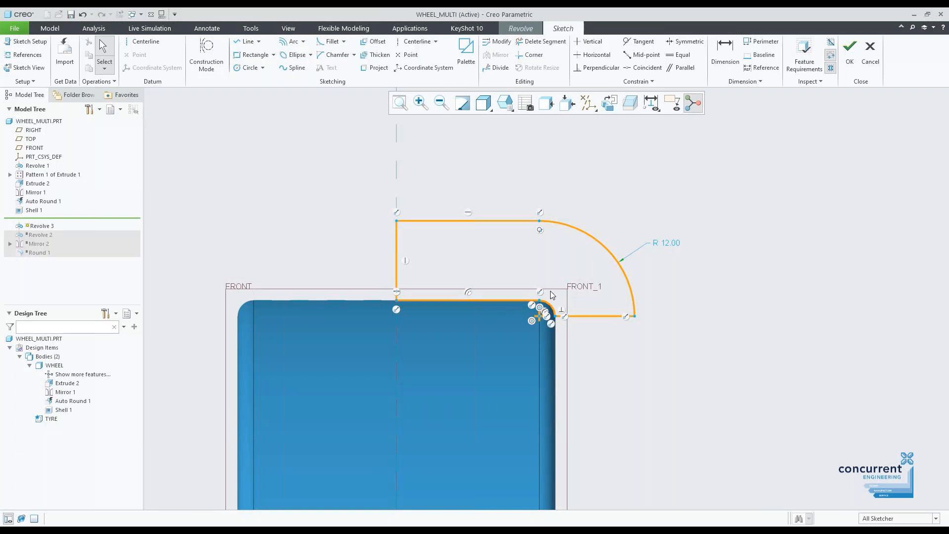
# - Delete the unwanted segment at the rim's corner arc and finish the revolve sketch
pyautogui.click(541, 41)
pyautogui.click(551, 306)
pyautogui.middleClick(632, 188)
pyautogui.scroll(3, 638, 209)
pyautogui.scroll(3, 680, 244)
pyautogui.moveTo(680, 246); pyautogui.dragTo(680, 262, button='middle')
pyautogui.click(850, 52)
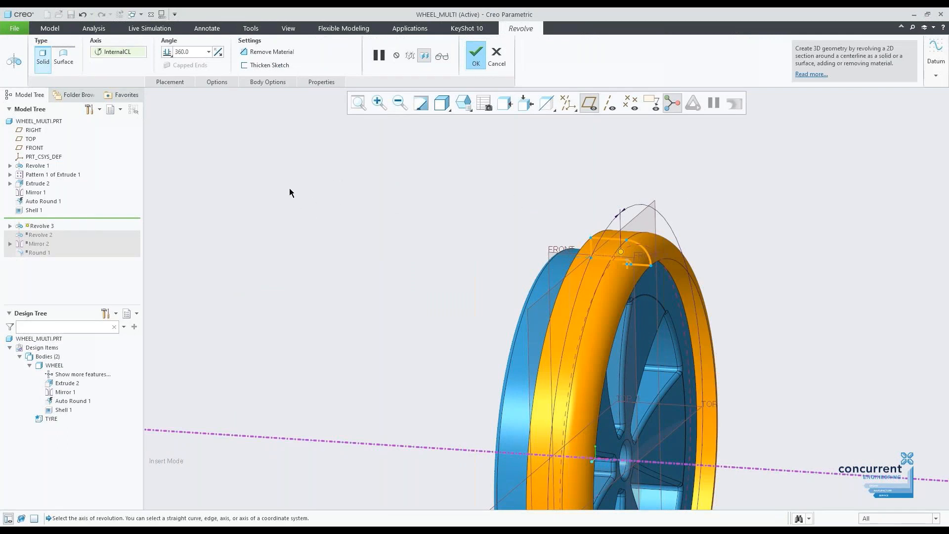
# - Set the 360° revolve to create a new body and complete the feature
pyautogui.click(265, 83)
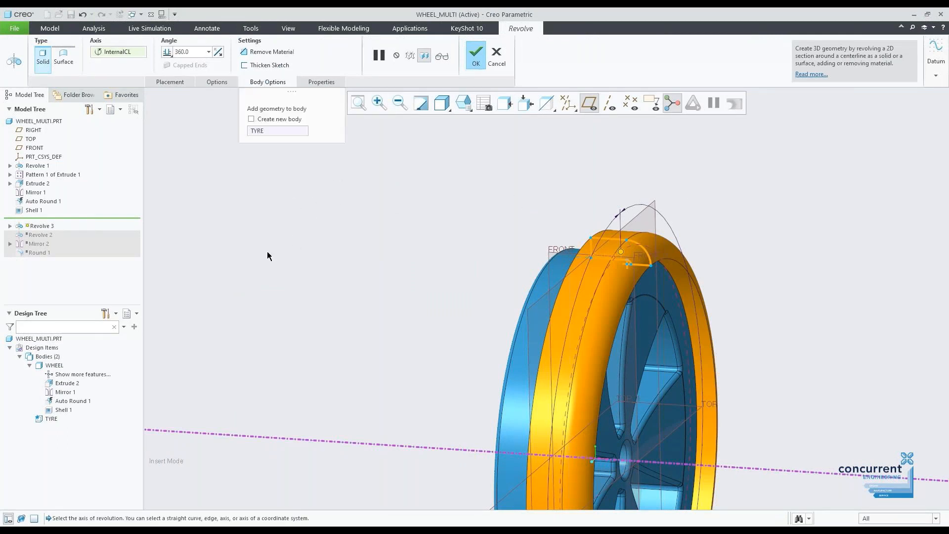
pyautogui.click(251, 120)
pyautogui.scroll(-4, 347, 262)
pyautogui.moveTo(398, 275); pyautogui.dragTo(311, 236, button='middle')
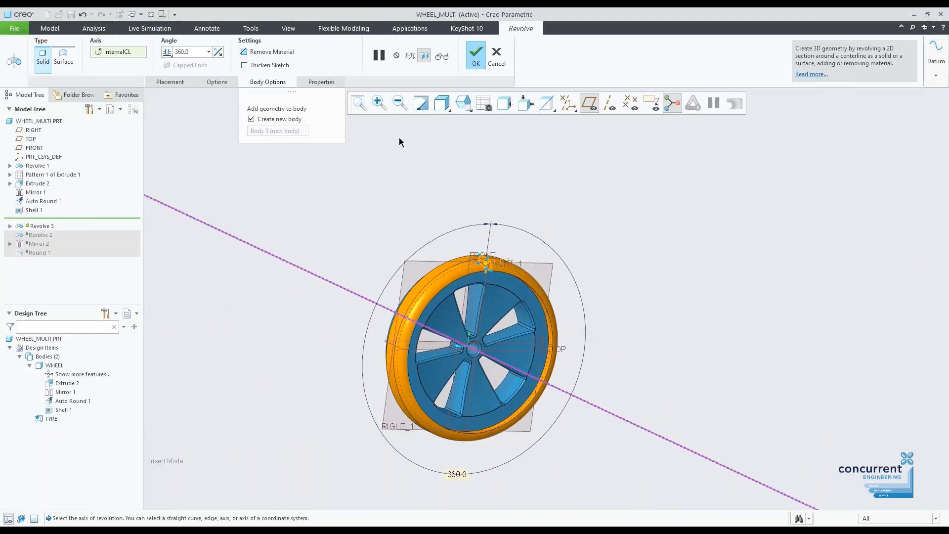
pyautogui.click(475, 55)
pyautogui.moveTo(528, 188); pyautogui.dragTo(557, 224, button='middle')
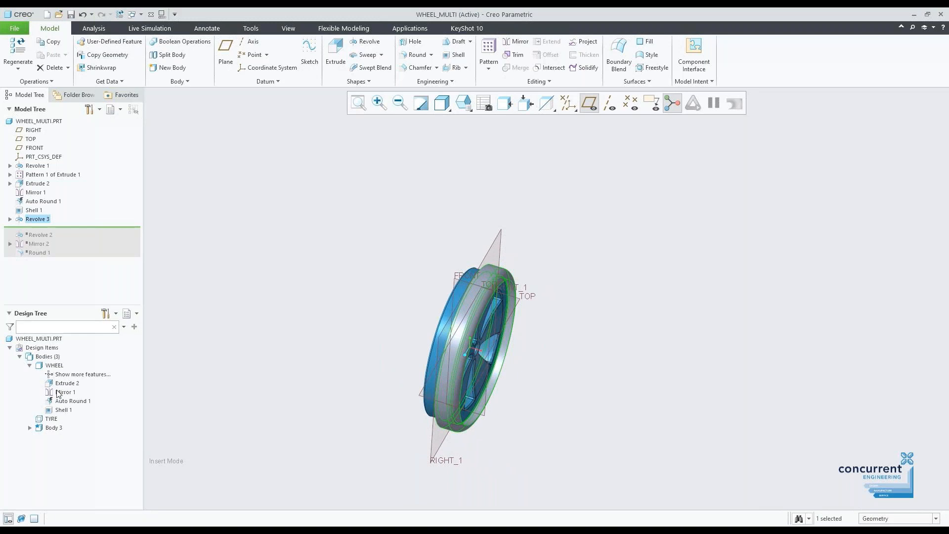
# - Rename the new revolve feature under Body 3 to TYRE2
pyautogui.click(30, 428)
pyautogui.rightClick(69, 440)
pyautogui.click(101, 406)
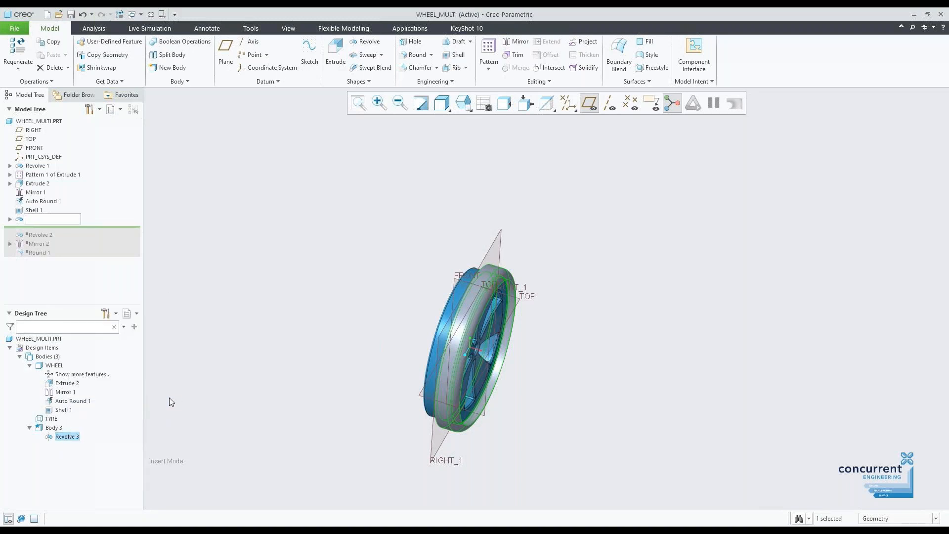
pyautogui.rightClick(68, 439)
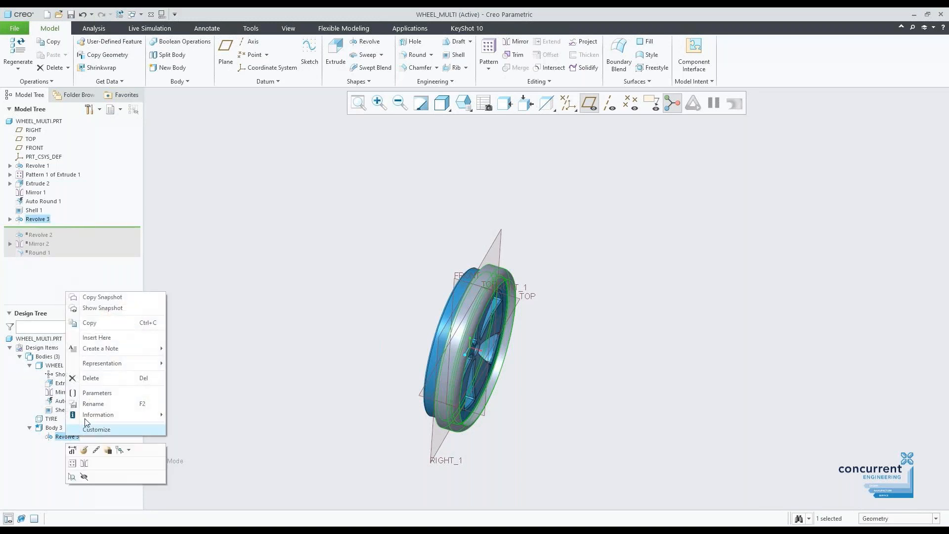
pyautogui.click(100, 407)
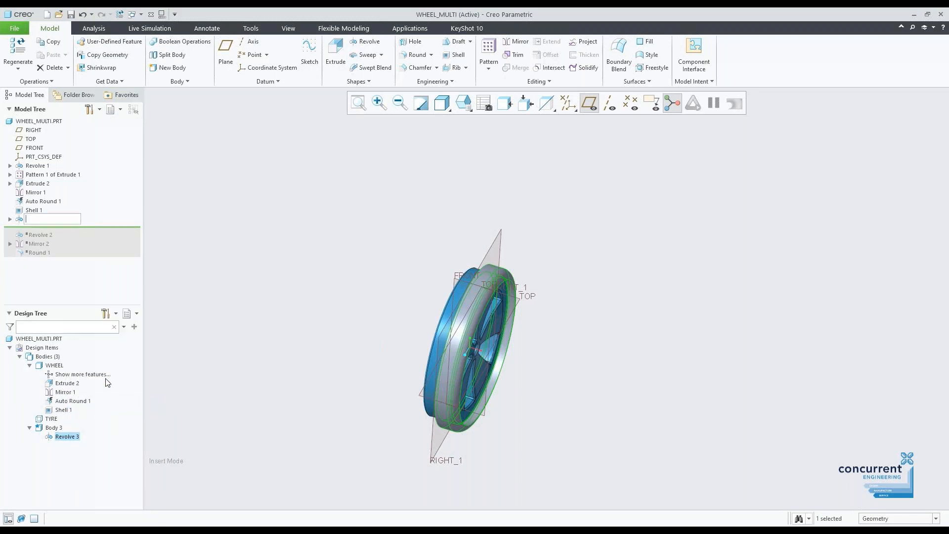
pyautogui.write('tyre2')
pyautogui.press('Return')
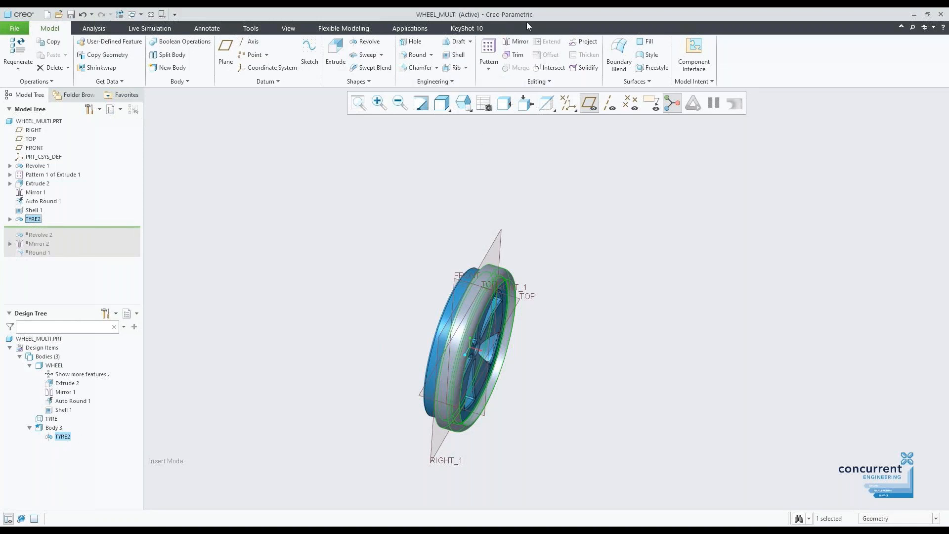
# - Mirror the TYRE2 feature about its own flat side face and turn off the datum plane display
pyautogui.click(517, 42)
pyautogui.hotkey('ctrl', 'd')
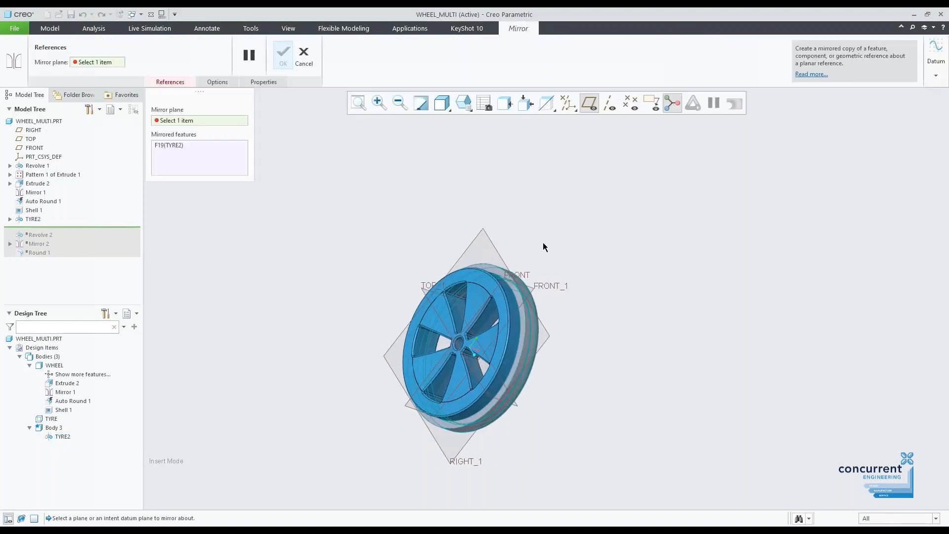
pyautogui.click(497, 268)
pyautogui.moveTo(496, 268); pyautogui.dragTo(473, 233, button='middle')
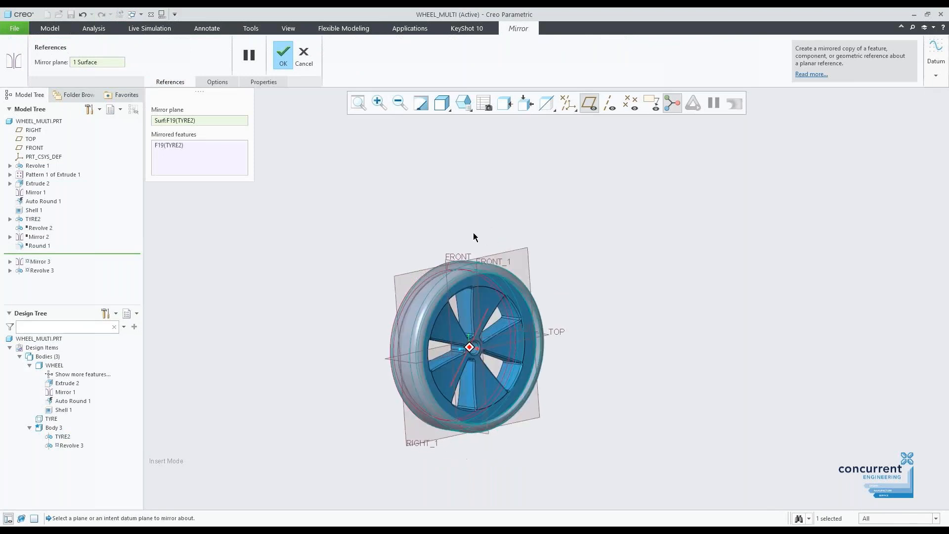
pyautogui.click(282, 54)
pyautogui.moveTo(529, 214); pyautogui.dragTo(536, 277, button='middle')
pyautogui.click(589, 103)
# - Examine how the mirrored tyre fits around the wheel rim from several angles
pyautogui.scroll(3, 583, 281)
pyautogui.scroll(3, 537, 277)
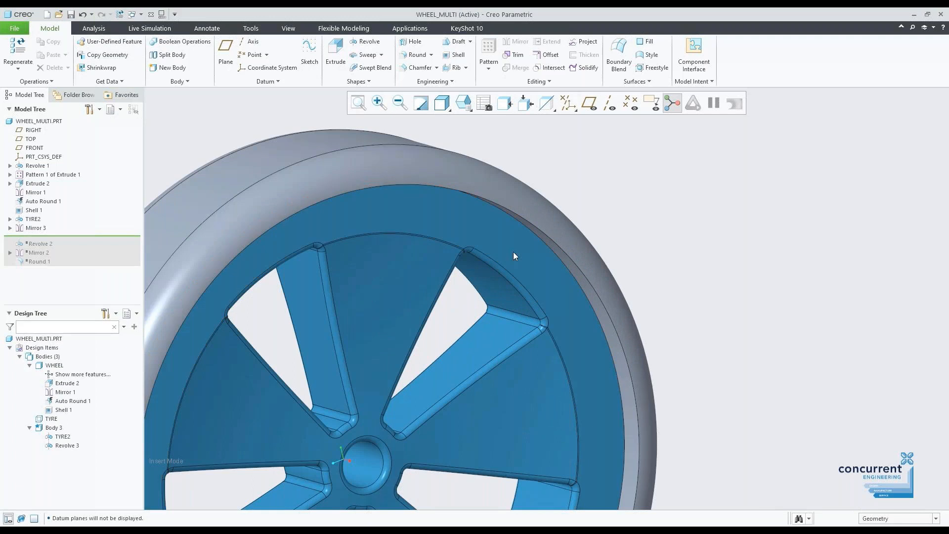
pyautogui.scroll(-5, 518, 247)
pyautogui.moveTo(500, 232)
pyautogui.mouseDown(button='middle')
pyautogui.moveTo(538, 256)
pyautogui.moveTo(491, 219)
pyautogui.mouseUp(button='middle')
pyautogui.scroll(4, 461, 218)
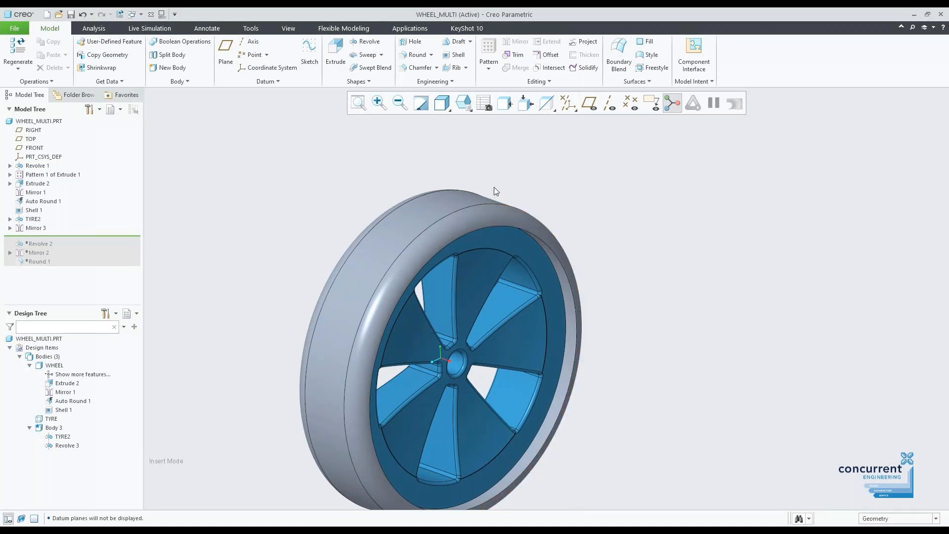
pyautogui.moveTo(528, 174); pyautogui.dragTo(534, 267, button='middle')
pyautogui.scroll(5, 395, 207)
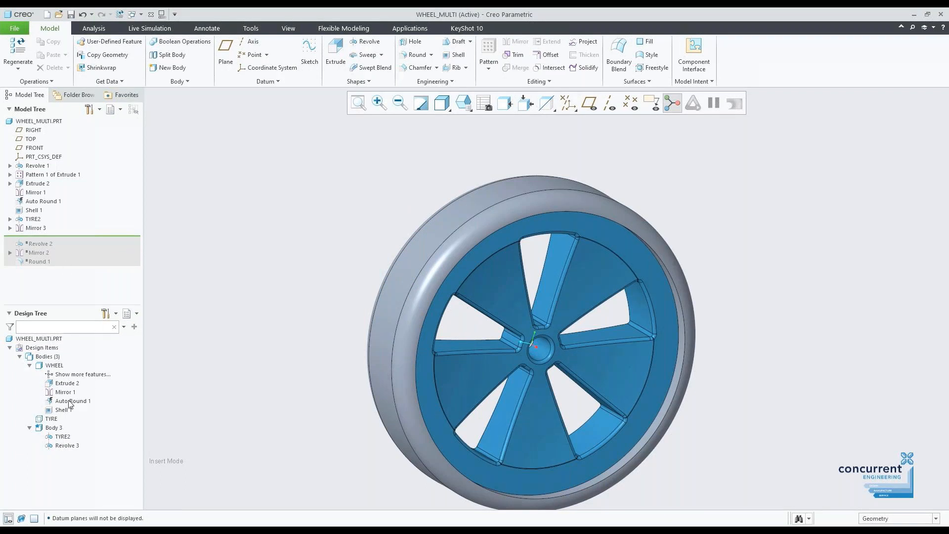
# - Check which body the mirrored tyre revolve adds geometry to, close its definition, and inspect the tyre and wheel closely
pyautogui.click(65, 446)
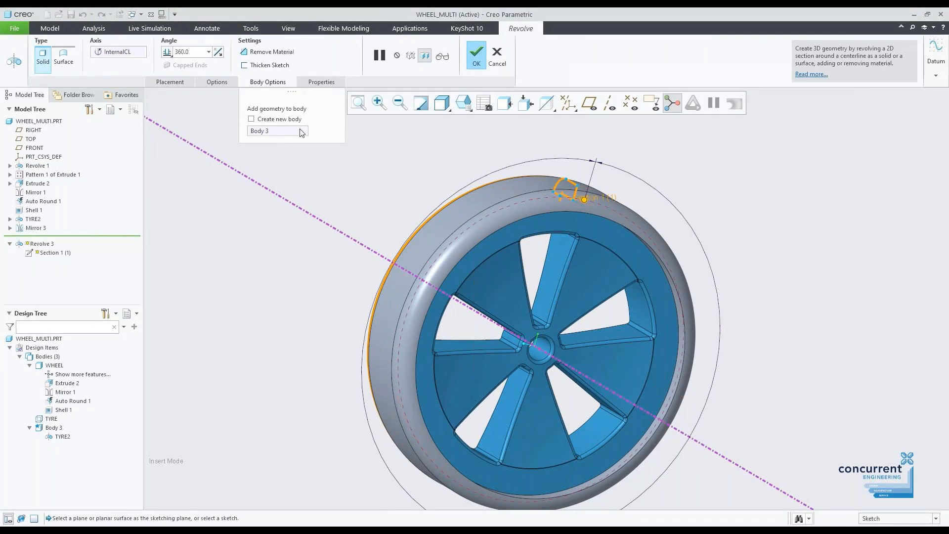
pyautogui.click(477, 54)
pyautogui.click(415, 185)
pyautogui.moveTo(489, 202); pyautogui.dragTo(513, 214, button='middle')
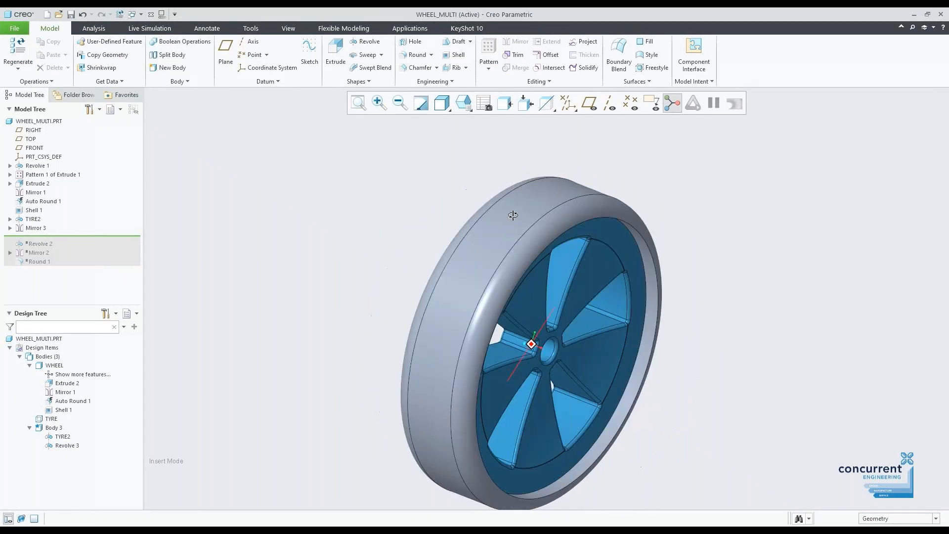
pyautogui.scroll(4, 518, 216)
pyautogui.moveTo(572, 248); pyautogui.dragTo(698, 318, button='middle')
pyautogui.scroll(-3, 643, 310)
pyautogui.scroll(3, 682, 318)
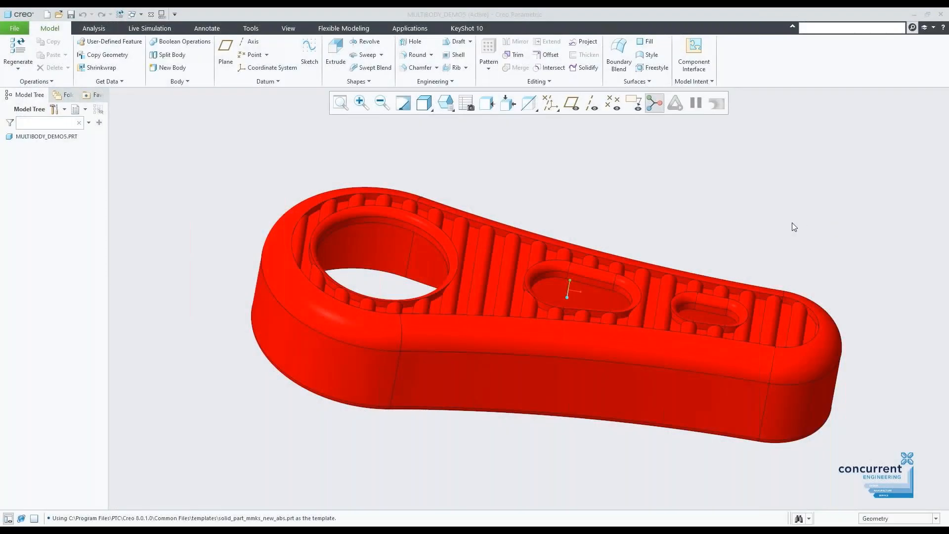
# - Examine the red handle part's ribbed recess, round through-hole and two slotted pockets up close
pyautogui.moveTo(761, 226)
pyautogui.mouseDown(button='middle')
pyautogui.moveTo(741, 226)
pyautogui.moveTo(761, 193)
pyautogui.moveTo(748, 183)
pyautogui.moveTo(735, 218)
pyautogui.moveTo(771, 237)
pyautogui.moveTo(764, 215)
pyautogui.moveTo(741, 218)
pyautogui.moveTo(741, 203)
pyautogui.moveTo(752, 212)
pyautogui.moveTo(748, 201)
pyautogui.moveTo(750, 224)
pyautogui.moveTo(752, 155)
pyautogui.moveTo(758, 195)
pyautogui.moveTo(744, 224)
pyautogui.mouseUp(button='middle')
pyautogui.scroll(5, 475, 227)
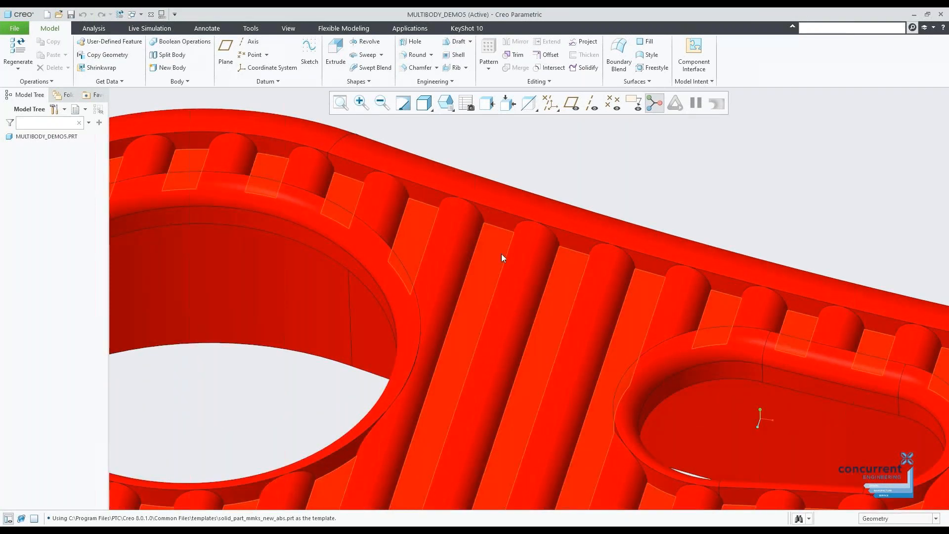
pyautogui.scroll(-5, 569, 262)
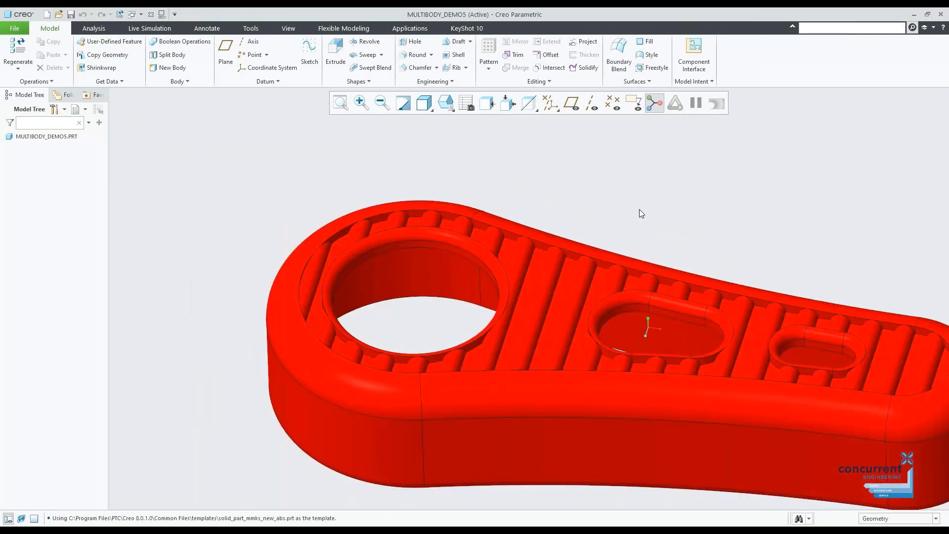
pyautogui.moveTo(639, 209); pyautogui.dragTo(593, 205, button='middle')
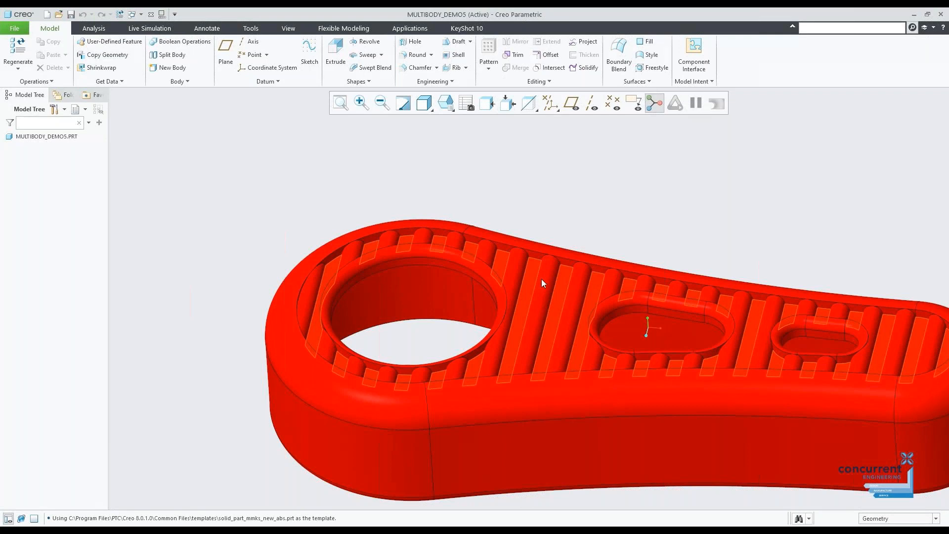
pyautogui.scroll(-4, 541, 279)
pyautogui.scroll(3, 702, 301)
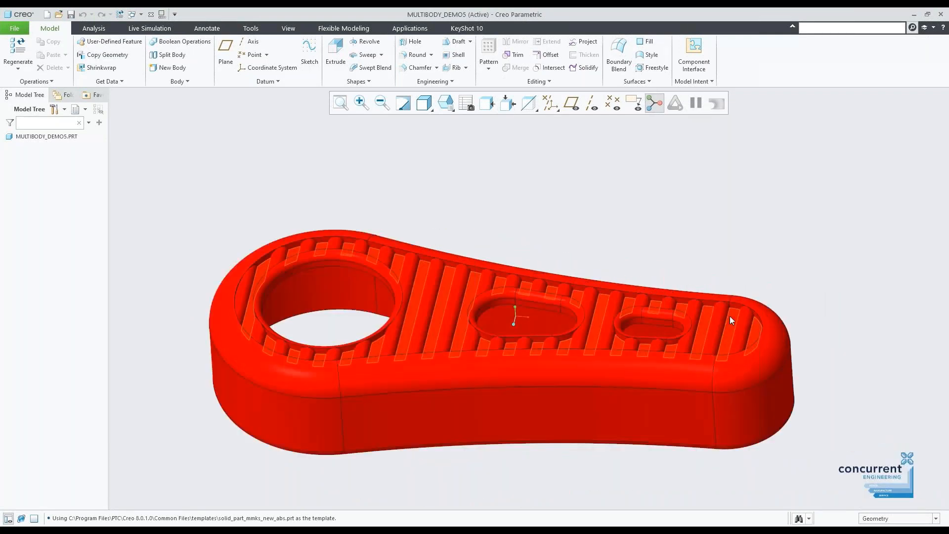
pyautogui.scroll(3, 729, 316)
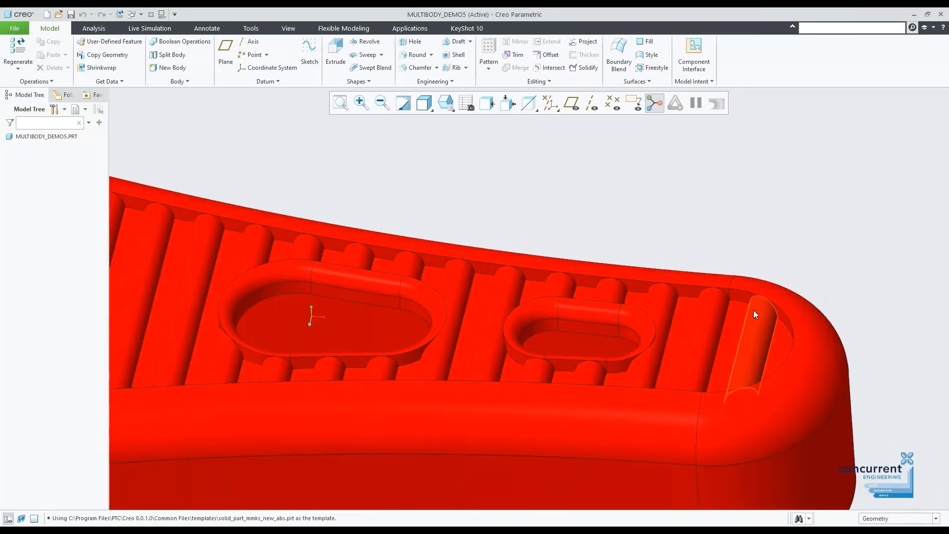
pyautogui.scroll(-4, 754, 311)
pyautogui.moveTo(777, 303)
pyautogui.mouseDown(button='middle')
pyautogui.moveTo(741, 288)
pyautogui.moveTo(762, 299)
pyautogui.moveTo(776, 277)
pyautogui.moveTo(772, 301)
pyautogui.mouseUp(button='middle')
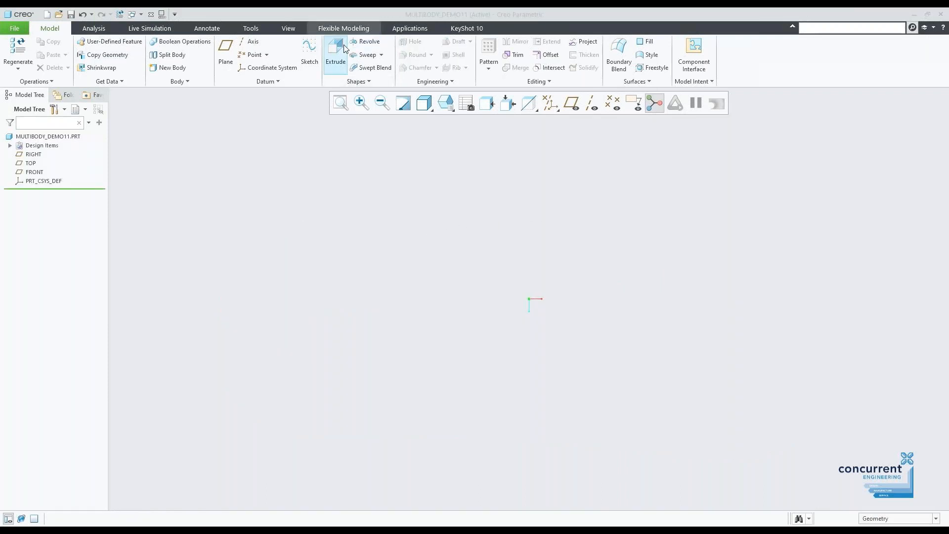
# - Start an Extrude sketch on the TOP plane and draw a circle of diameter 50 centred on the origin
pyautogui.click(345, 48)
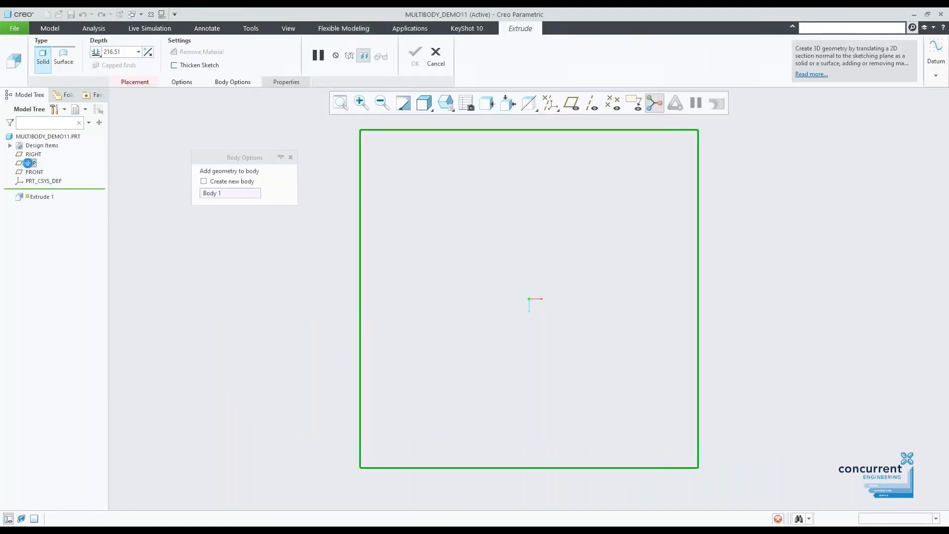
pyautogui.click(27, 165)
pyautogui.click(258, 70)
pyautogui.click(529, 299)
pyautogui.click(566, 321)
pyautogui.middleClick(617, 262)
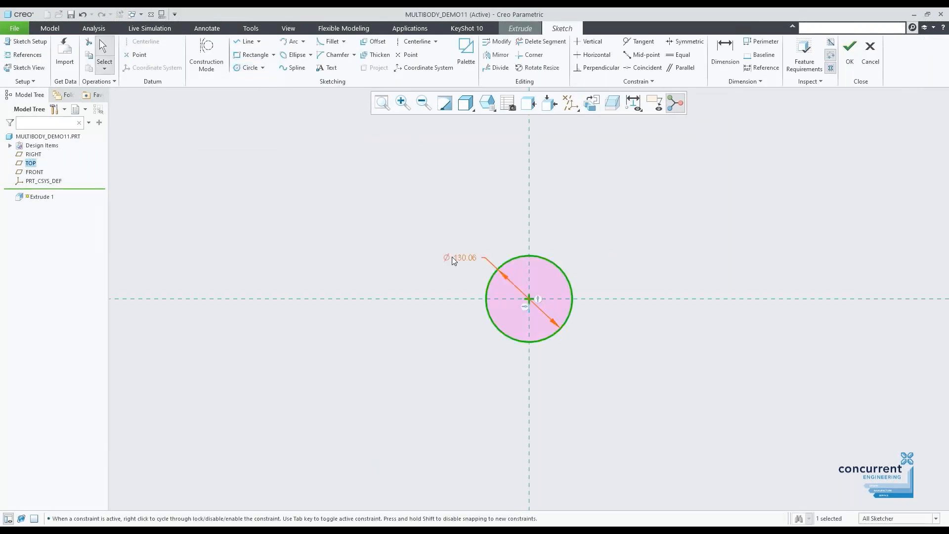
pyautogui.doubleClick(470, 259)
pyautogui.write('50')
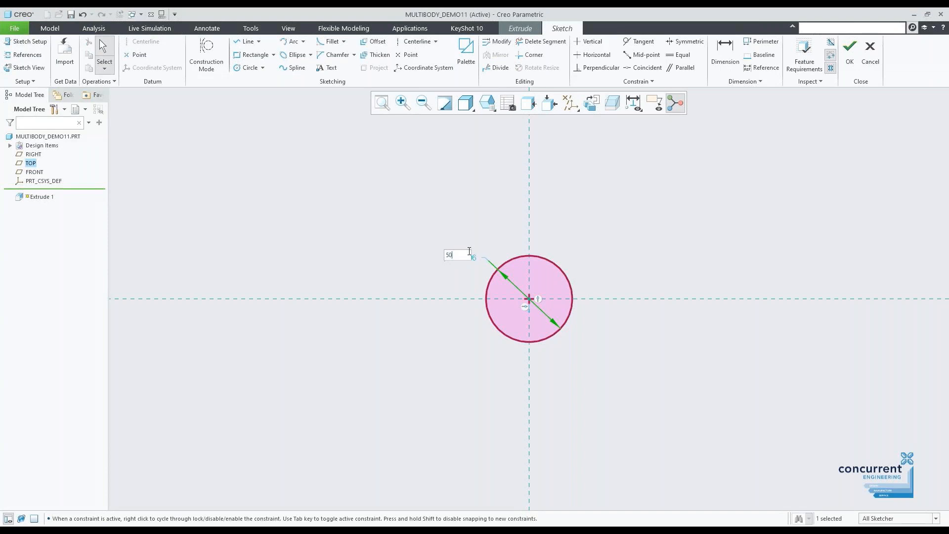
pyautogui.press('Return')
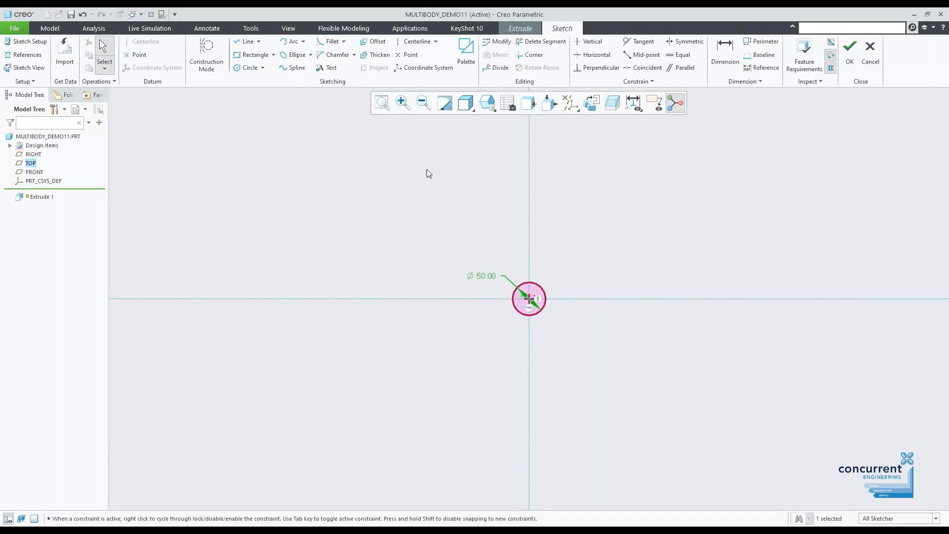
# - Draw a second circle of diameter 30 on the horizontal reference, with its centre 100 from the first circle's centre
pyautogui.click(247, 67)
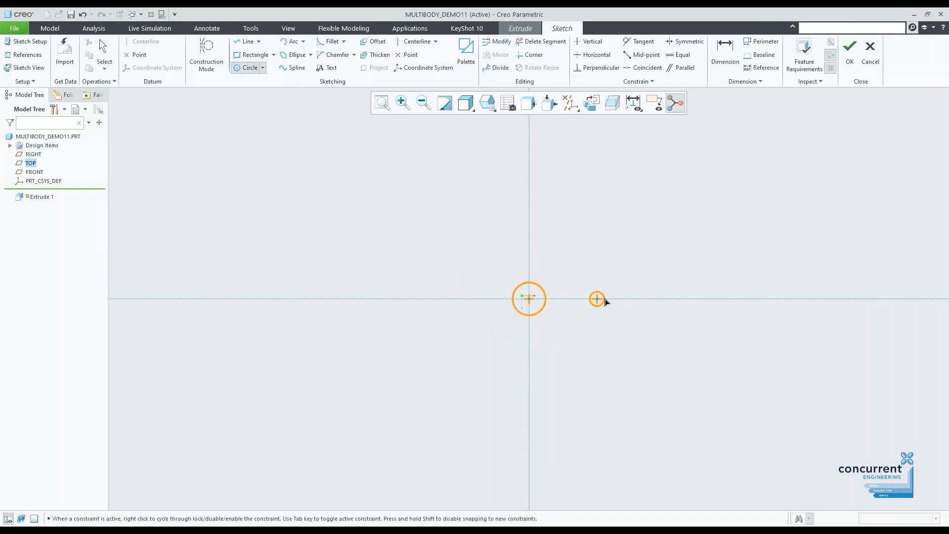
pyautogui.click(606, 301)
pyautogui.middleClick(621, 293)
pyautogui.scroll(4, 618, 296)
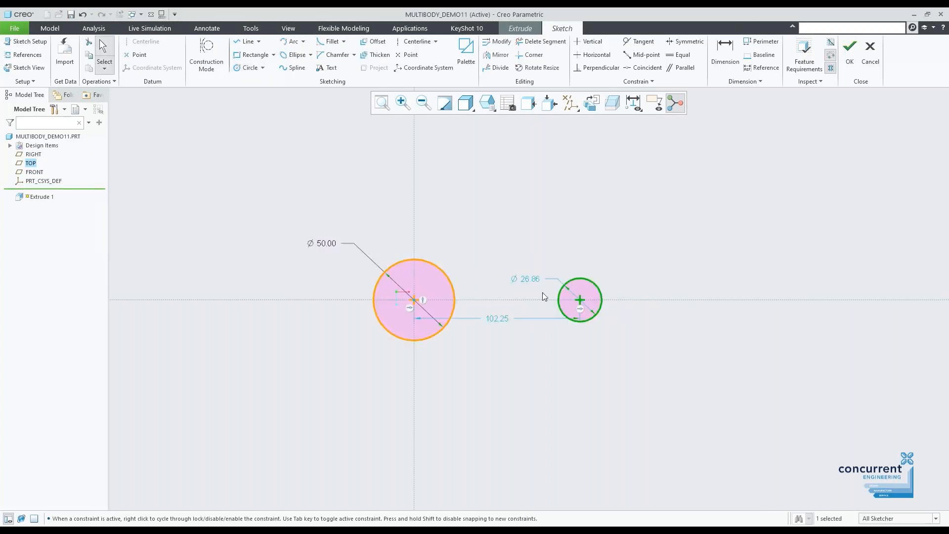
pyautogui.doubleClick(530, 279)
pyautogui.write('30')
pyautogui.press('Return')
pyautogui.doubleClick(504, 319)
pyautogui.write('100')
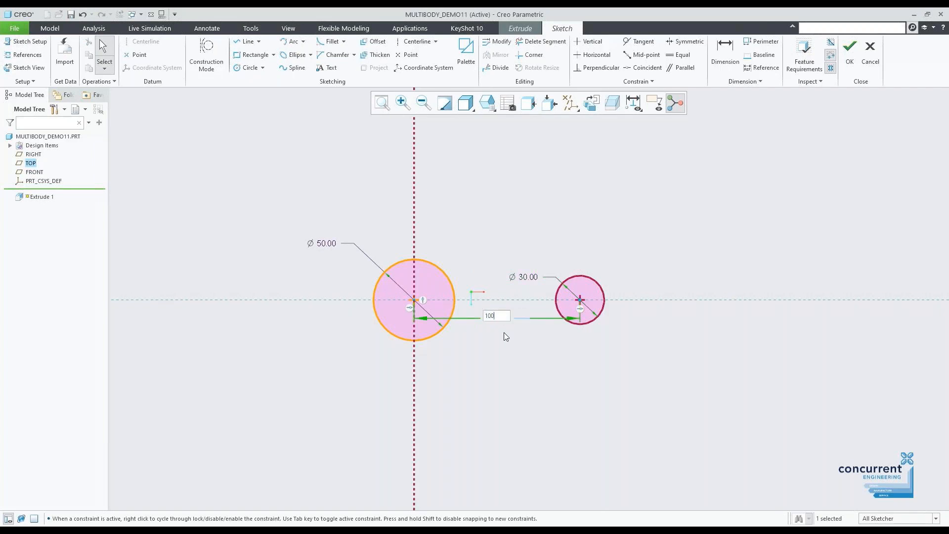
pyautogui.press('Return')
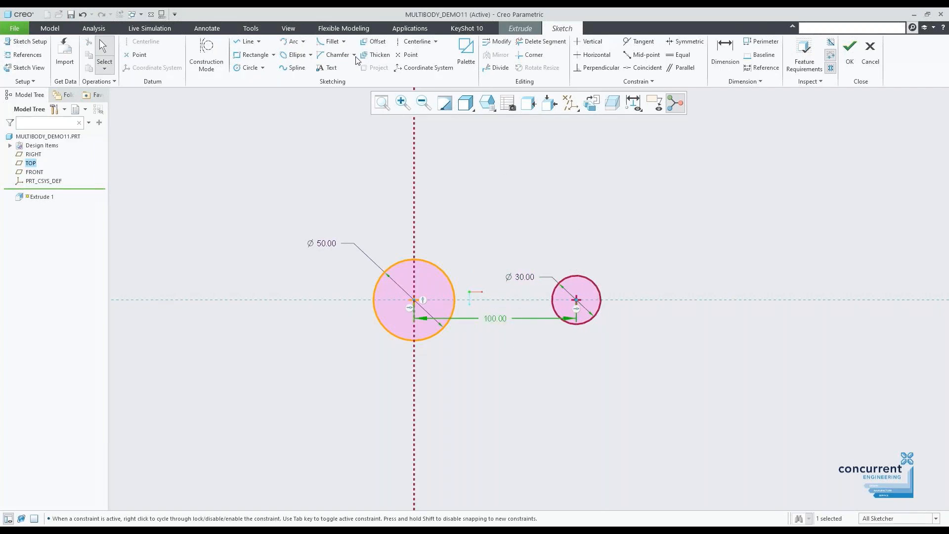
# - Draw a shallow concave three-point arc joining the upper edges of the two circles
pyautogui.click(290, 42)
pyautogui.click(425, 263)
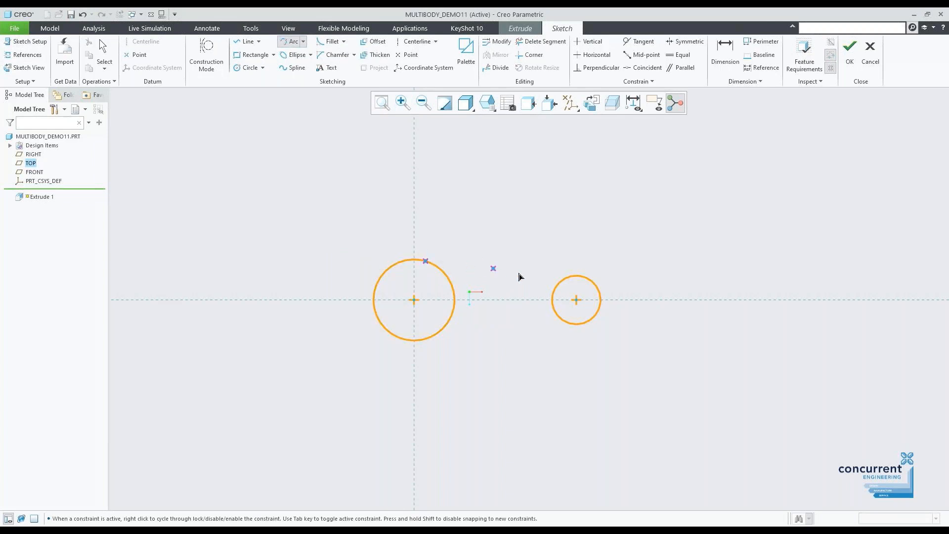
pyautogui.click(570, 278)
pyautogui.click(534, 276)
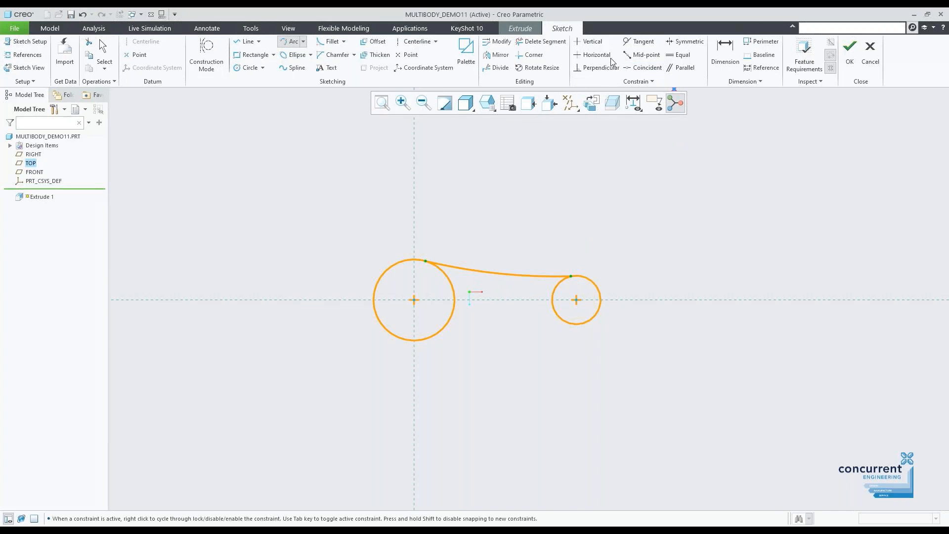
# - Constrain both ends of the connecting arc tangent to the small and the large circle
pyautogui.click(638, 41)
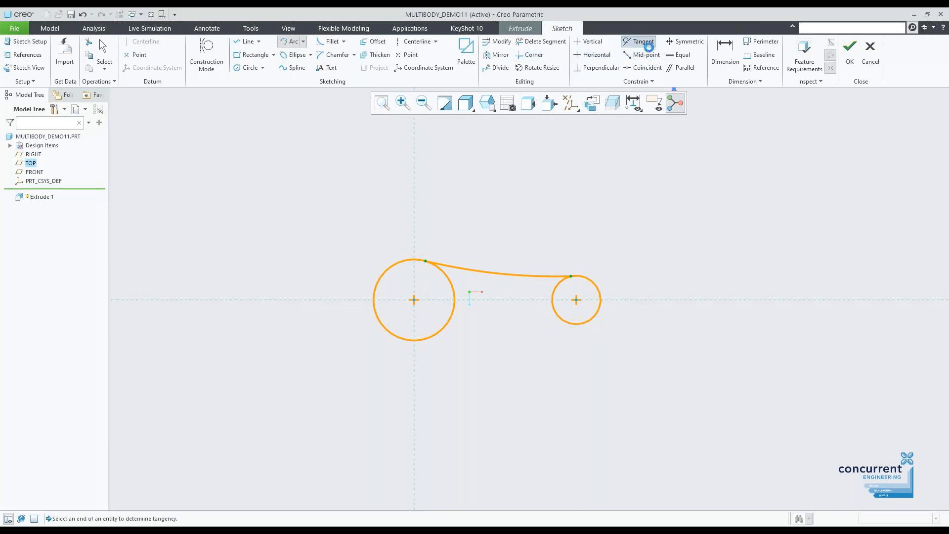
pyautogui.click(558, 277)
pyautogui.click(592, 280)
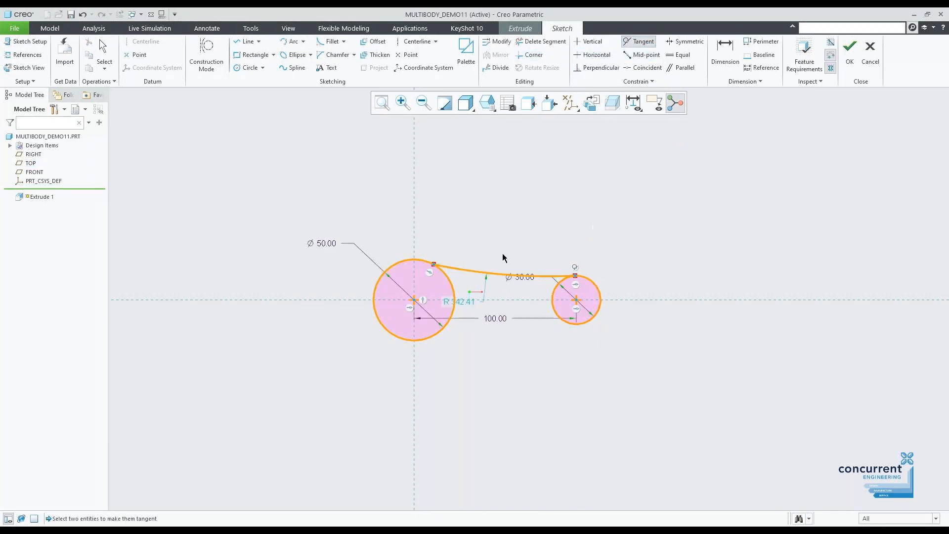
pyautogui.click(474, 268)
pyautogui.click(448, 277)
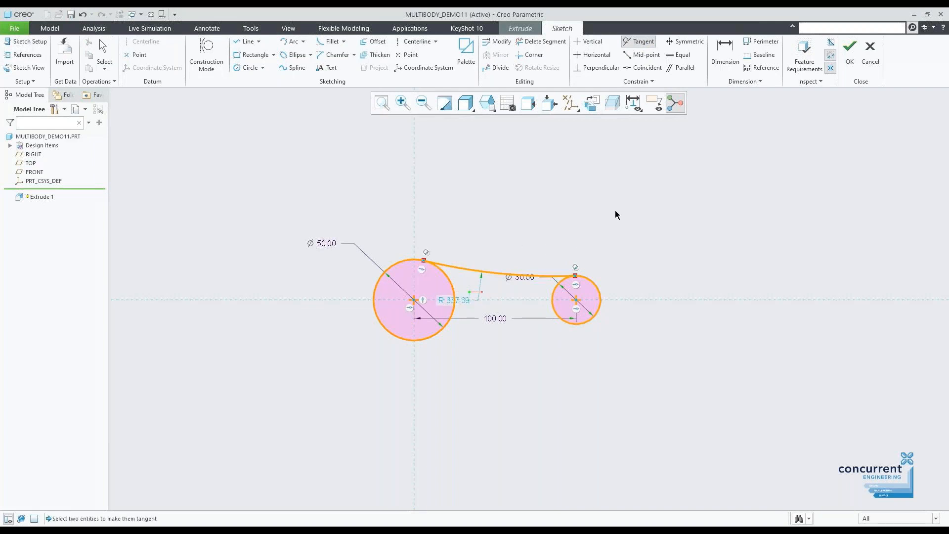
# - Mirror the tangent connecting arc about the horizontal reference through the two circle centres
pyautogui.click(496, 272)
pyautogui.middleClick(599, 220)
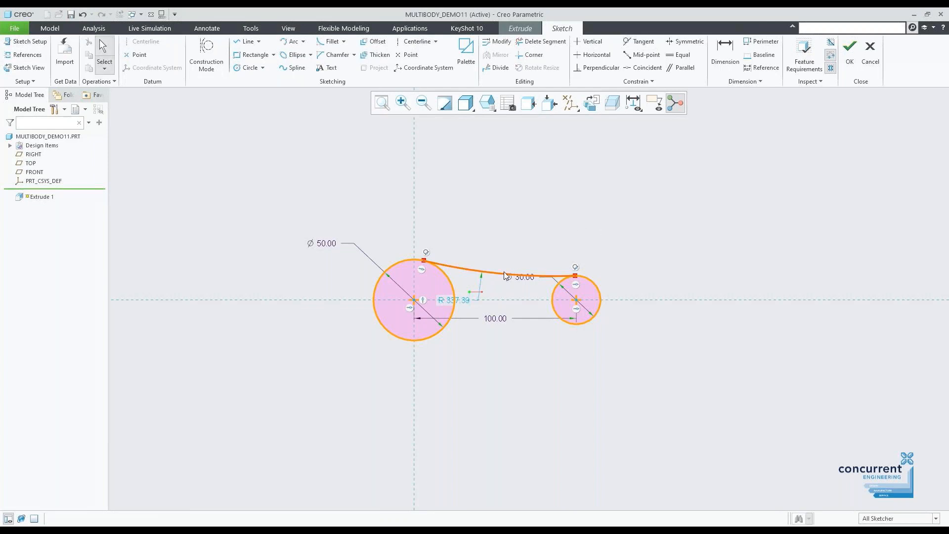
pyautogui.click(505, 276)
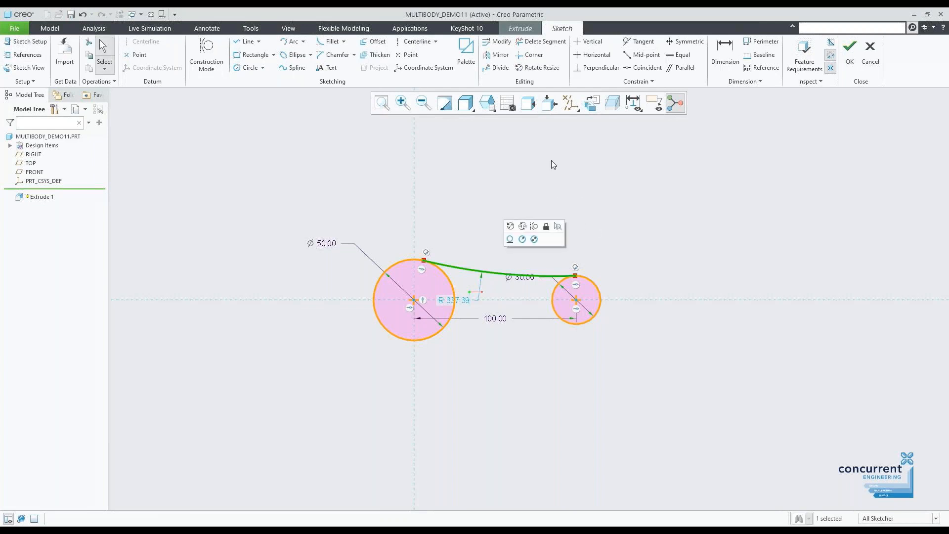
pyautogui.click(497, 55)
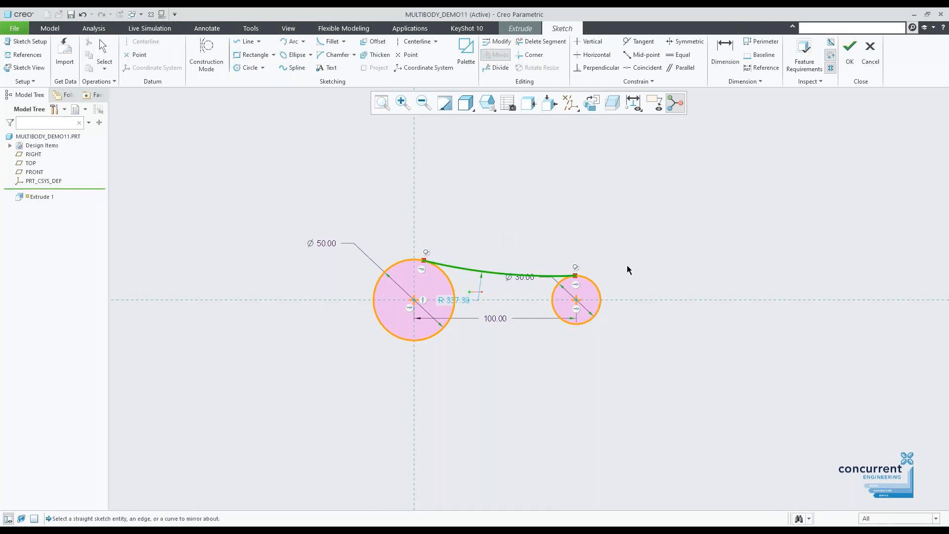
pyautogui.click(620, 300)
# - Trim away the inner portions of both circles to leave one closed outline
pyautogui.click(542, 41)
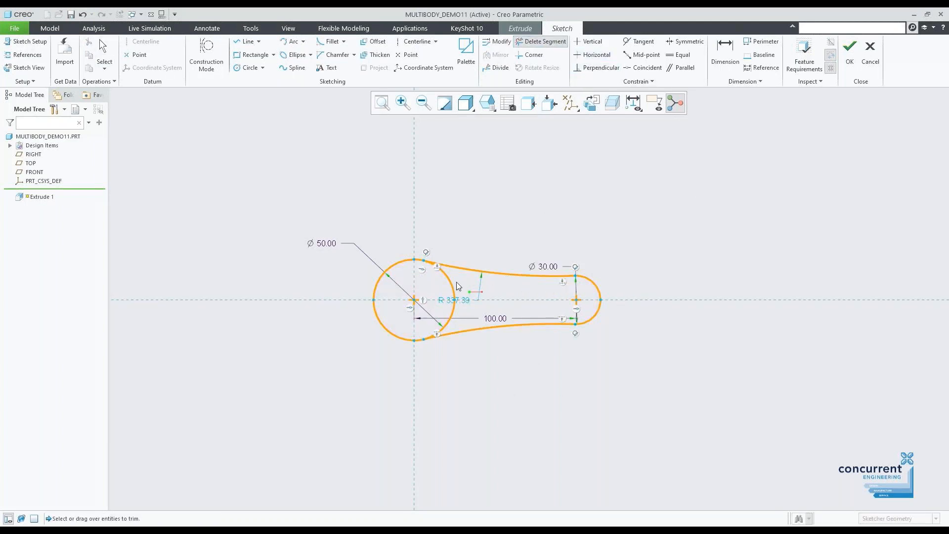
pyautogui.click(464, 304)
pyautogui.middleClick(545, 229)
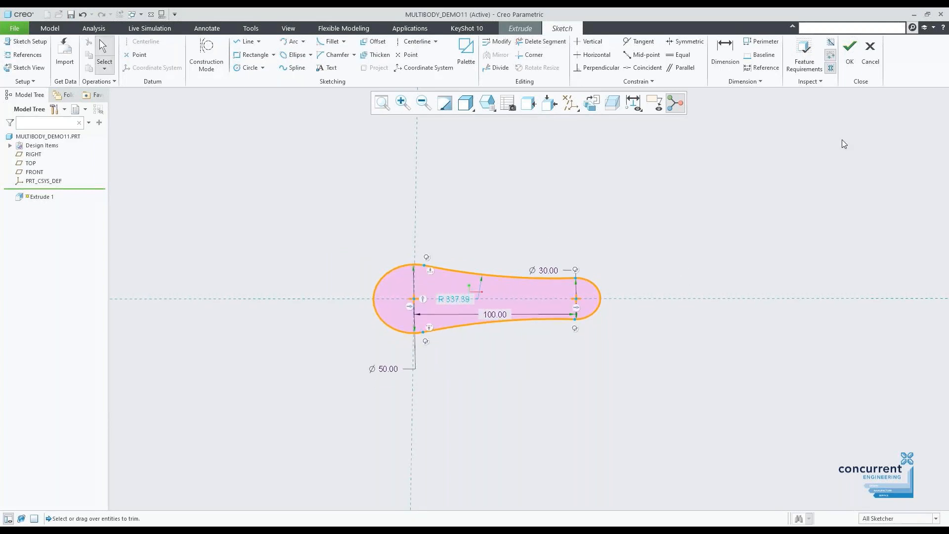
# - Extrude the closed outline to a depth of 40 and add a second, empty body to the part
pyautogui.click(850, 54)
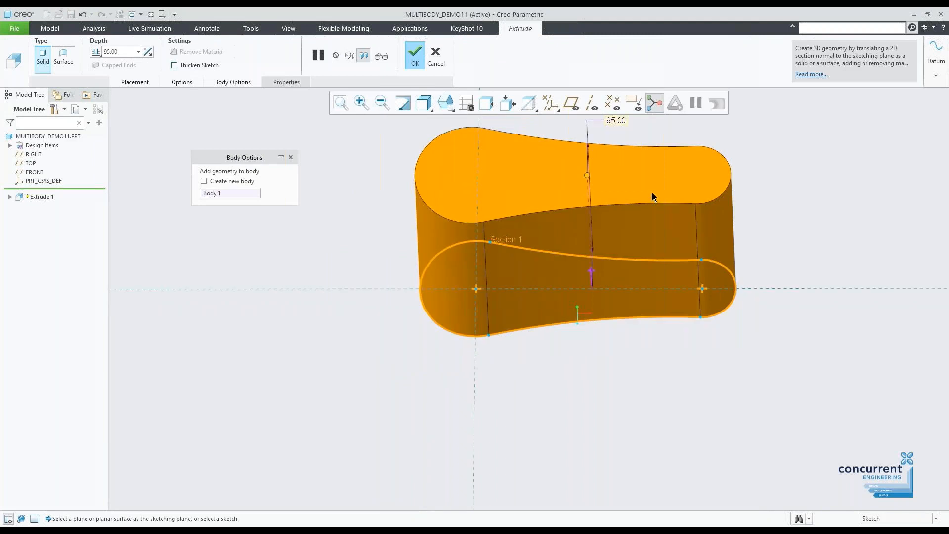
pyautogui.doubleClick(608, 166)
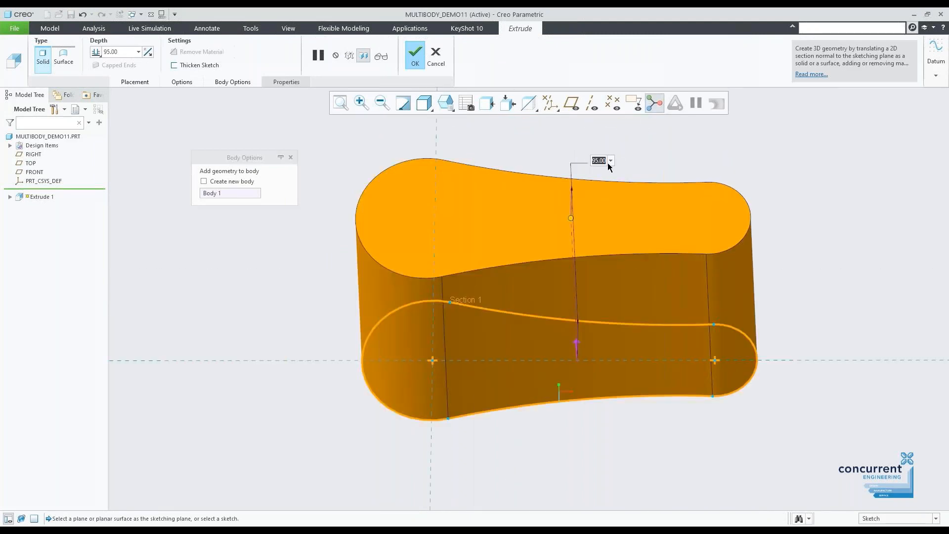
pyautogui.press('Return')
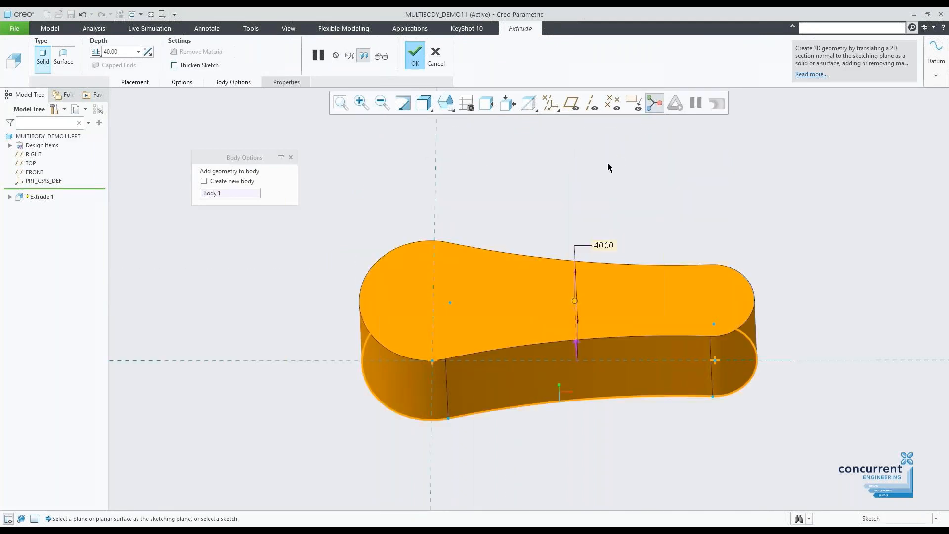
pyautogui.click(417, 58)
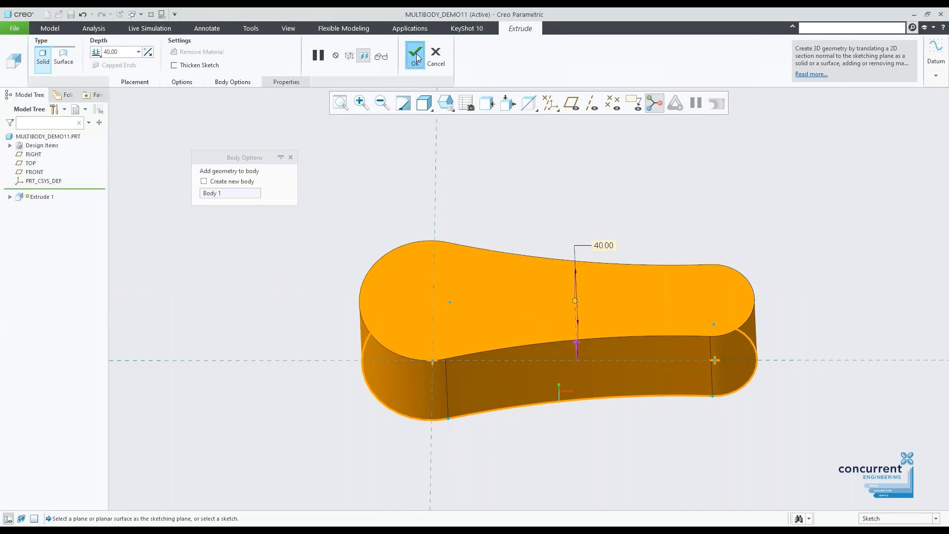
pyautogui.click(639, 197)
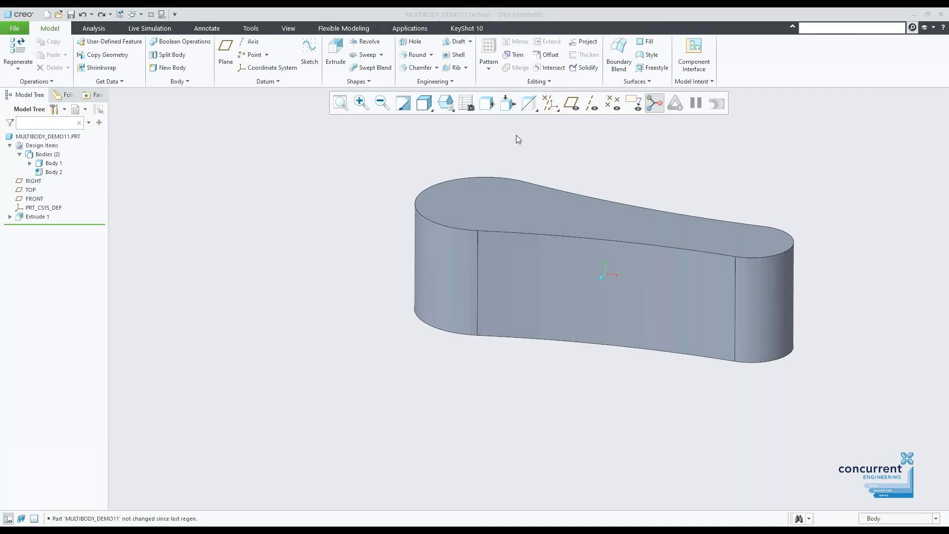
# - Start an Extrude sketch on the solid's upper face and offset its whole edge loop inward by 5
pyautogui.moveTo(518, 139); pyautogui.dragTo(524, 147, button='middle')
pyautogui.scroll(1, 597, 157)
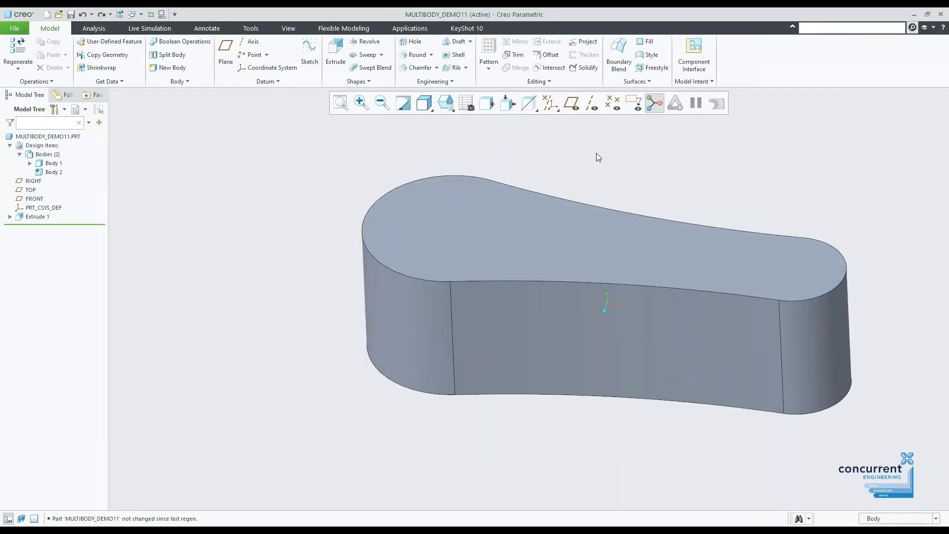
pyautogui.click(335, 54)
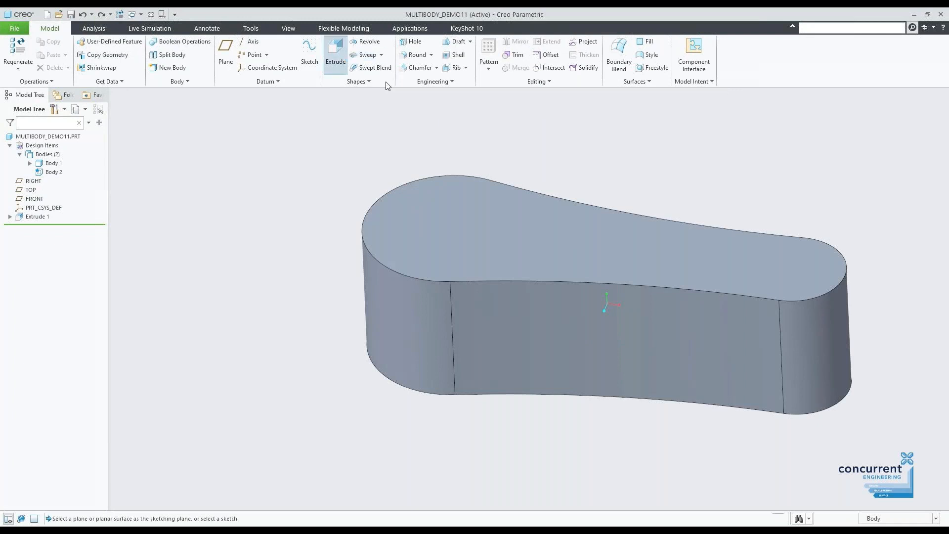
pyautogui.click(476, 218)
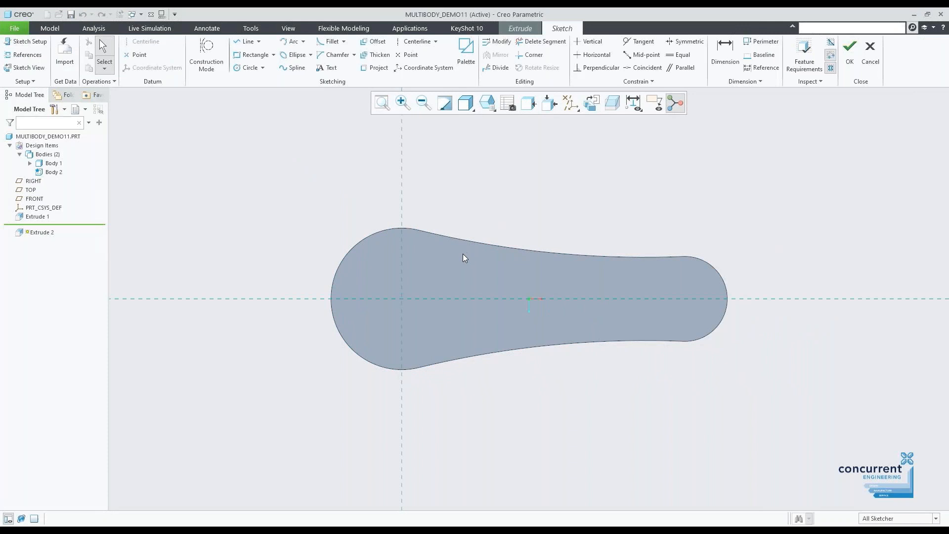
pyautogui.click(372, 42)
pyautogui.click(908, 58)
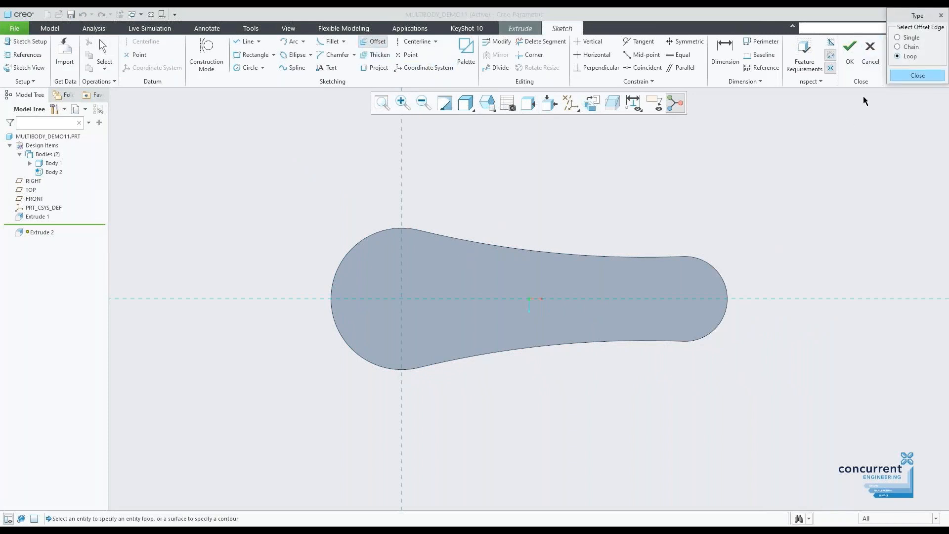
pyautogui.click(515, 278)
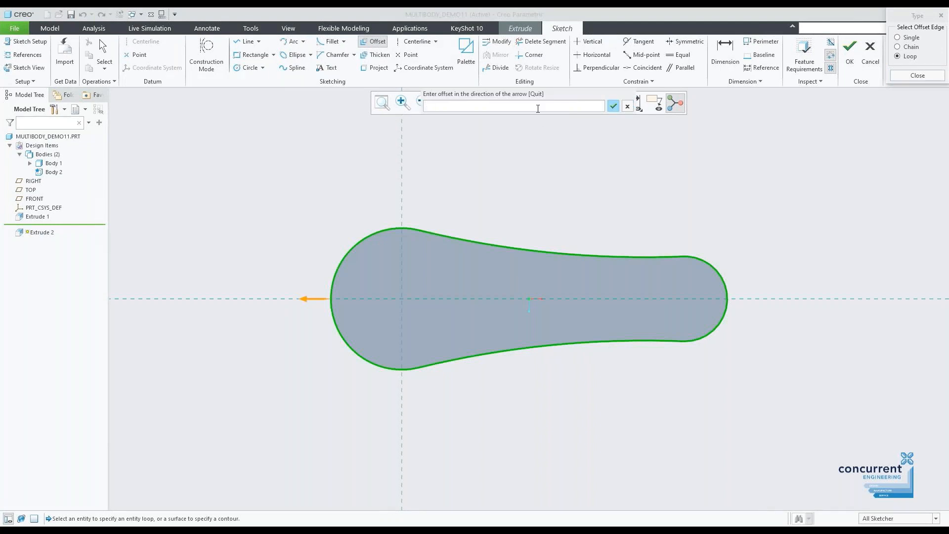
pyautogui.press('Return')
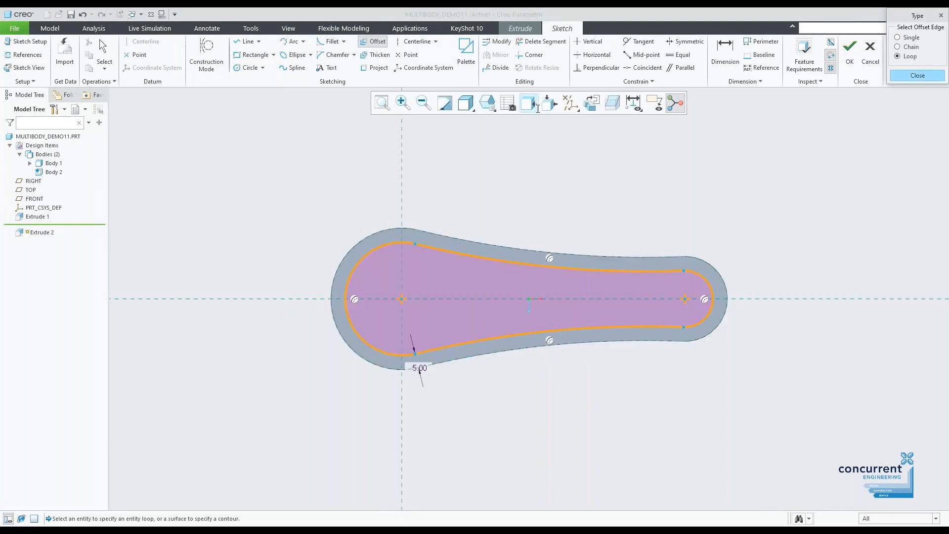
pyautogui.click(919, 75)
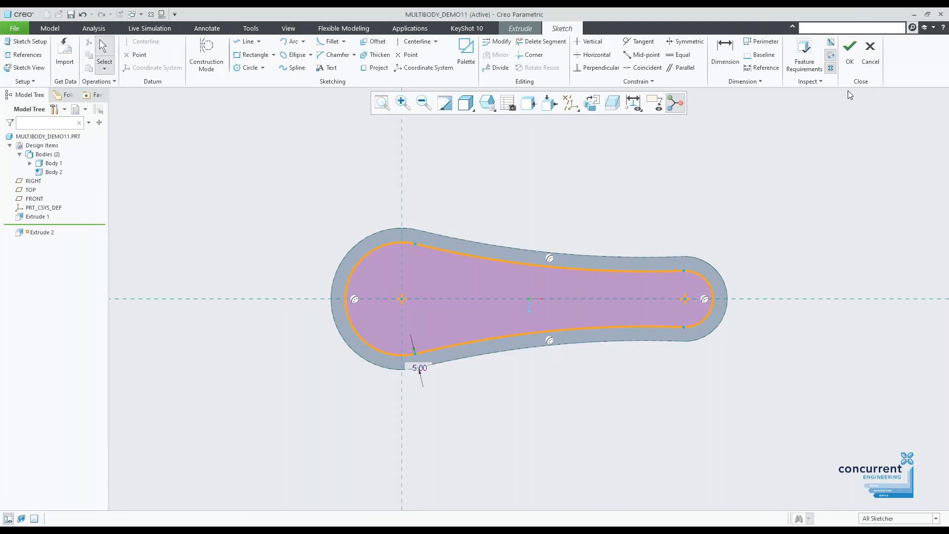
# - Extrude the inset profile as a new body, using the solid's underside face as the depth reference
pyautogui.click(850, 52)
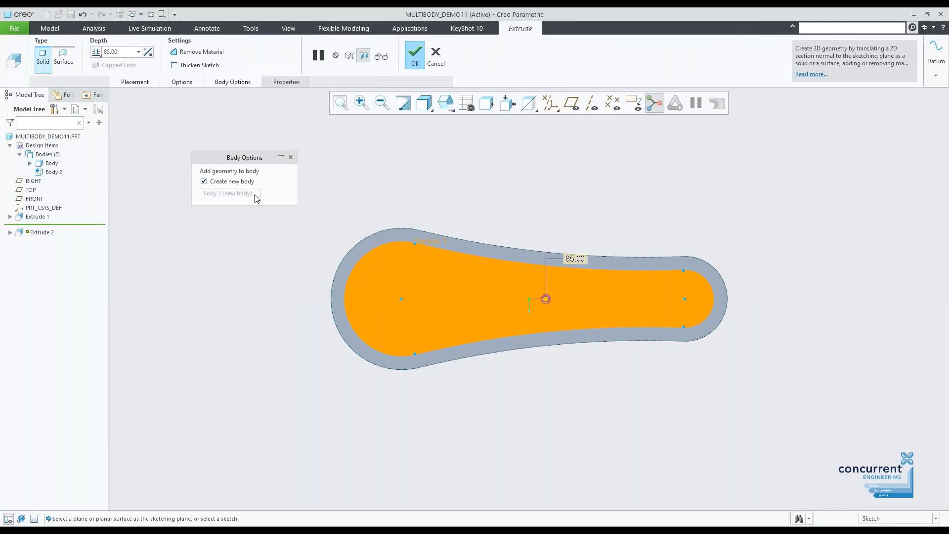
pyautogui.moveTo(632, 209); pyautogui.dragTo(628, 181, button='middle')
pyautogui.click(95, 51)
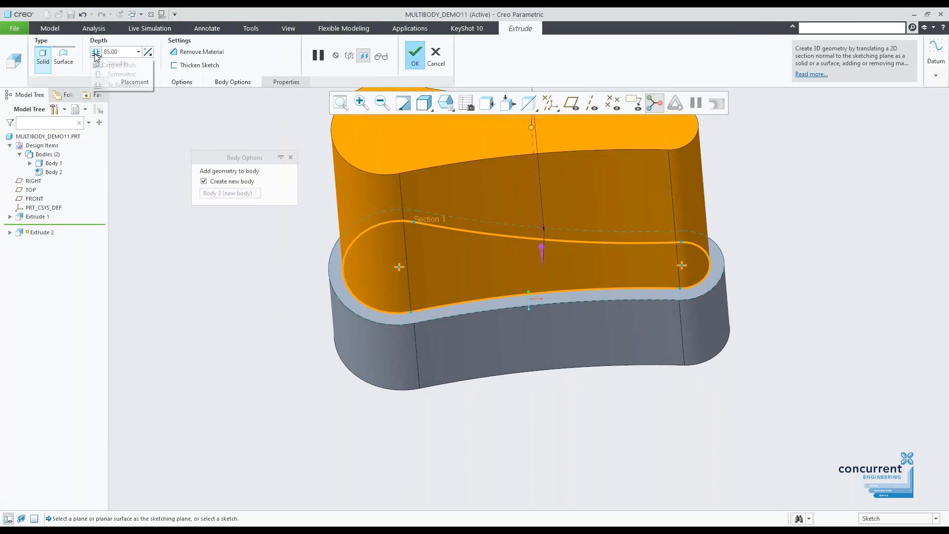
pyautogui.click(112, 86)
pyautogui.moveTo(606, 364); pyautogui.dragTo(580, 319, button='middle')
pyautogui.click(582, 320)
pyautogui.click(582, 321)
pyautogui.moveTo(561, 183); pyautogui.dragTo(566, 237, button='middle')
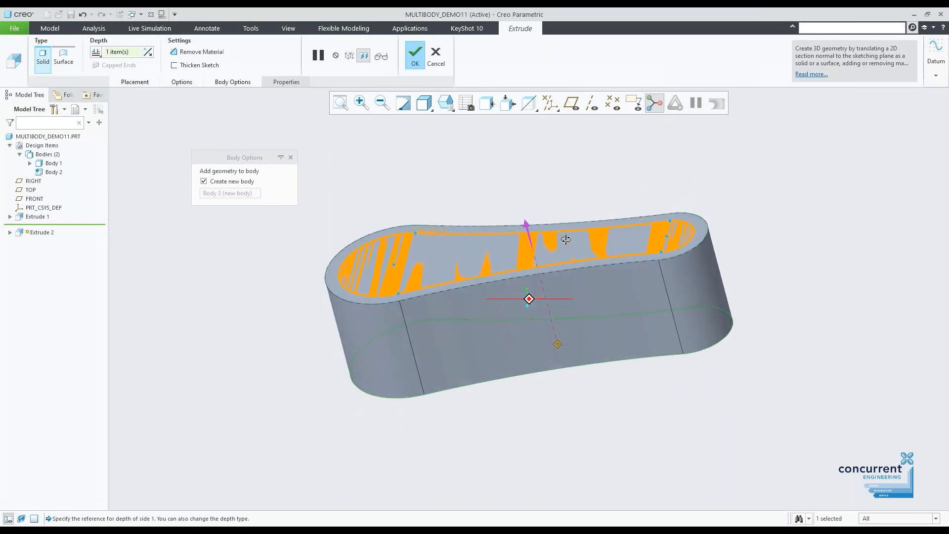
pyautogui.click(414, 57)
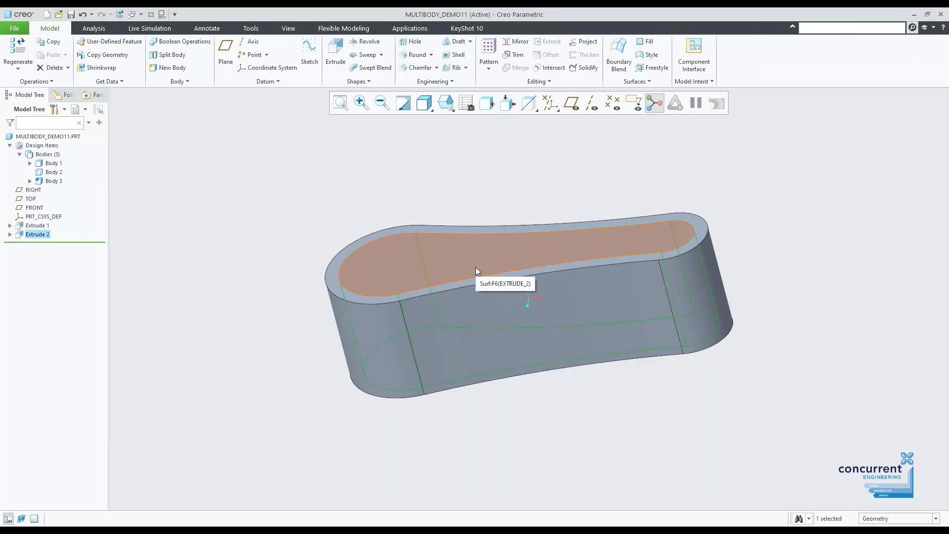
# - Subtract Body 3 from Body 1 with a Boolean operation, keeping the modifying body
pyautogui.click(184, 41)
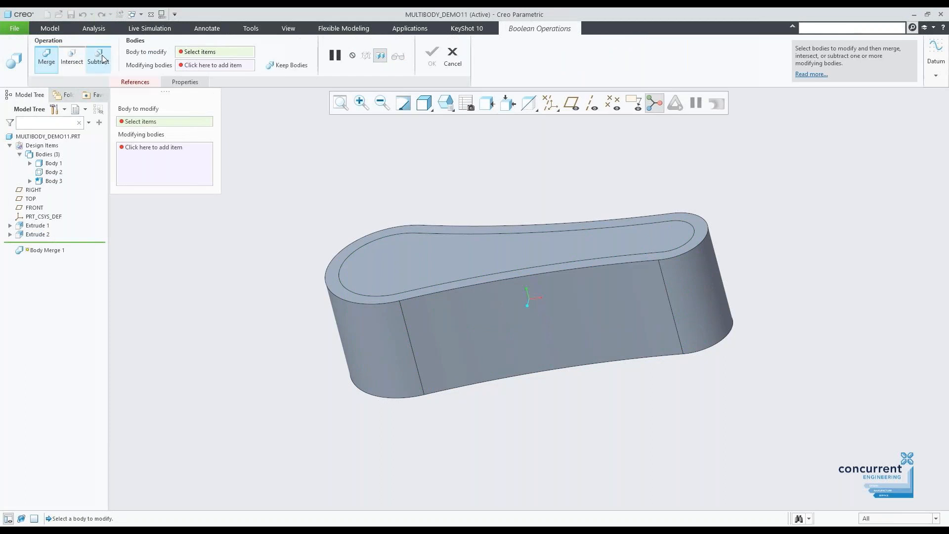
pyautogui.click(98, 58)
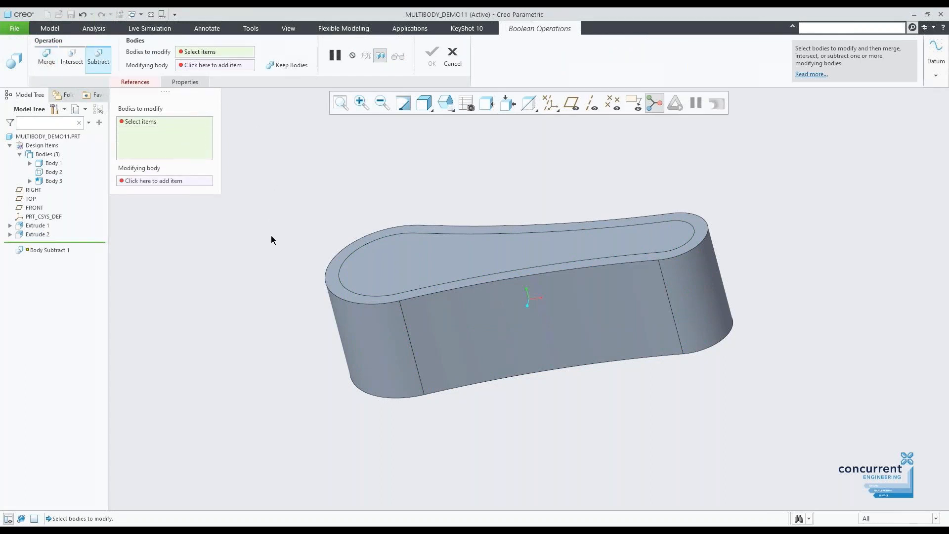
pyautogui.click(375, 325)
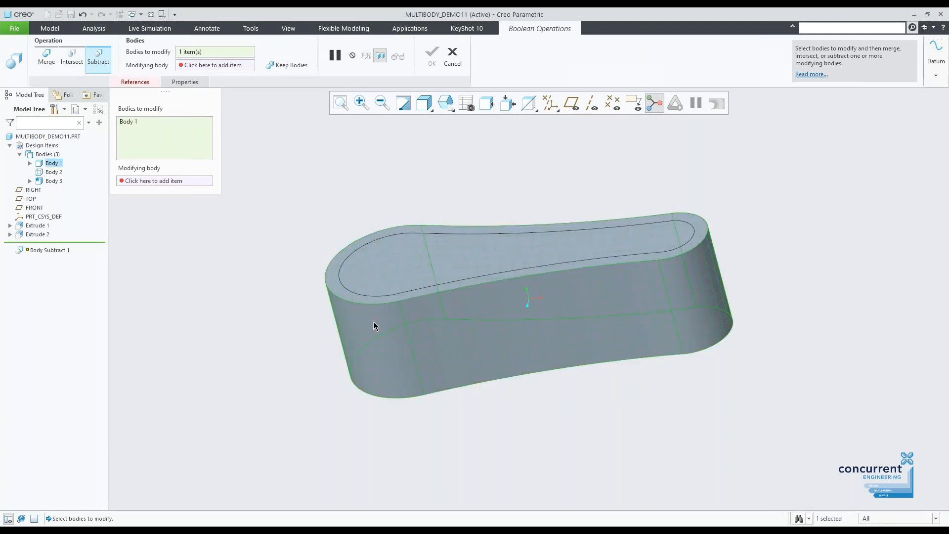
pyautogui.click(181, 181)
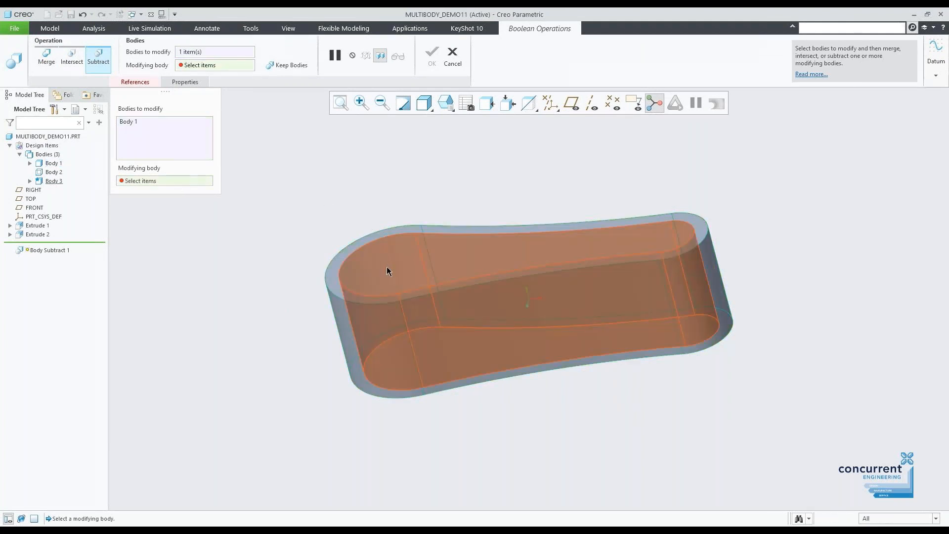
pyautogui.click(386, 267)
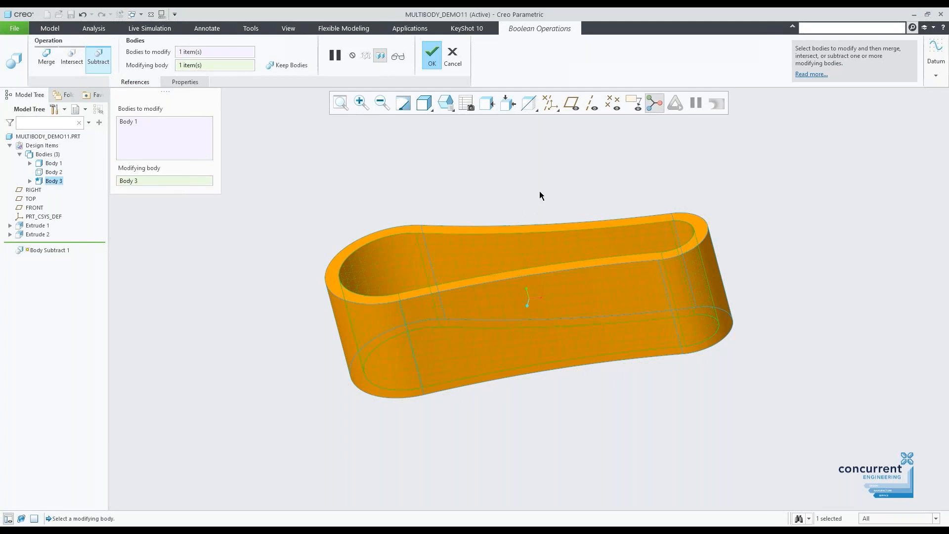
pyautogui.moveTo(520, 185)
pyautogui.mouseDown(button='middle')
pyautogui.moveTo(515, 216)
pyautogui.moveTo(536, 201)
pyautogui.mouseUp(button='middle')
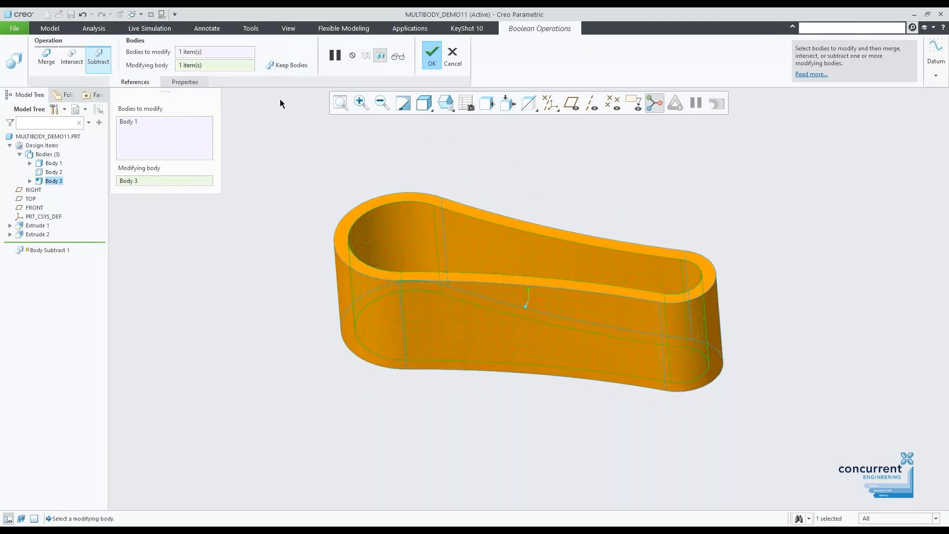
pyautogui.click(291, 69)
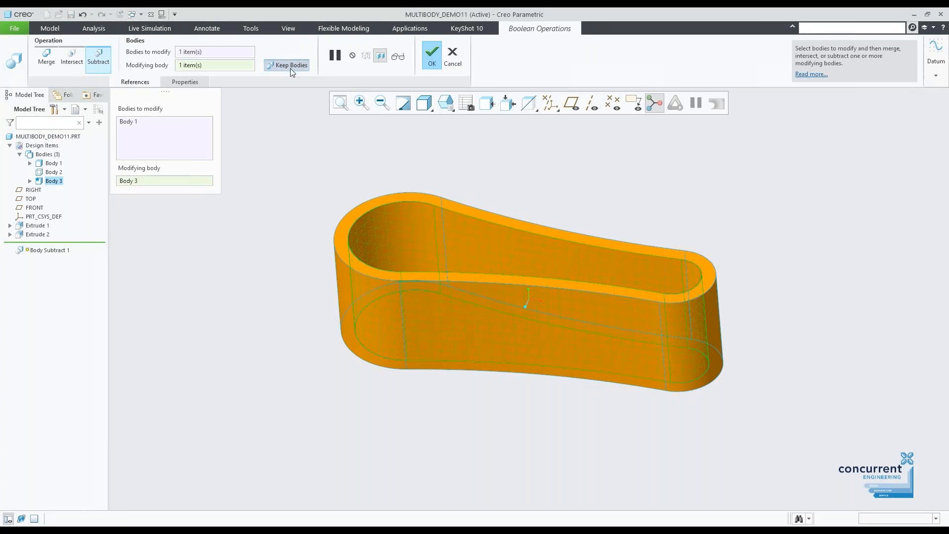
pyautogui.click(432, 57)
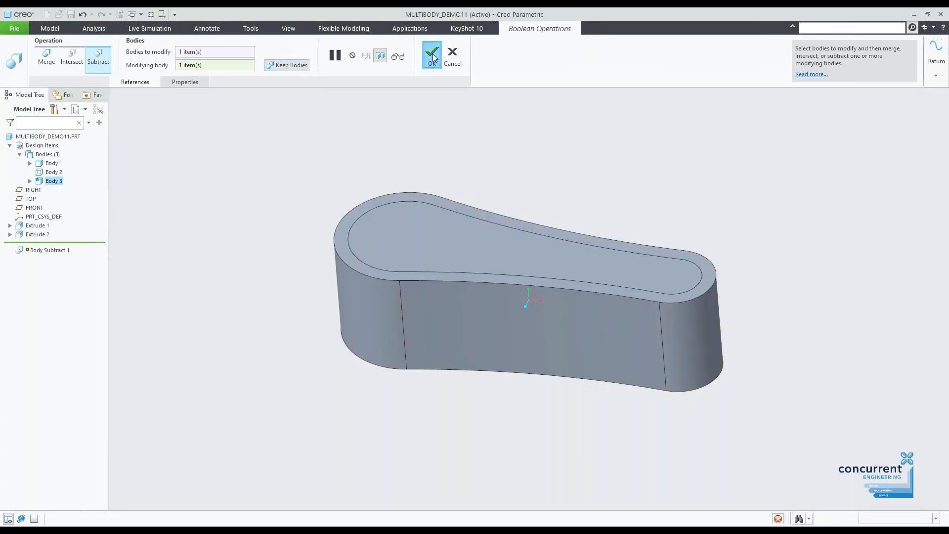
# - Set the selection filter to Body and examine the outer ring and inner core bodies from several angles
pyautogui.click(896, 518)
pyautogui.click(885, 477)
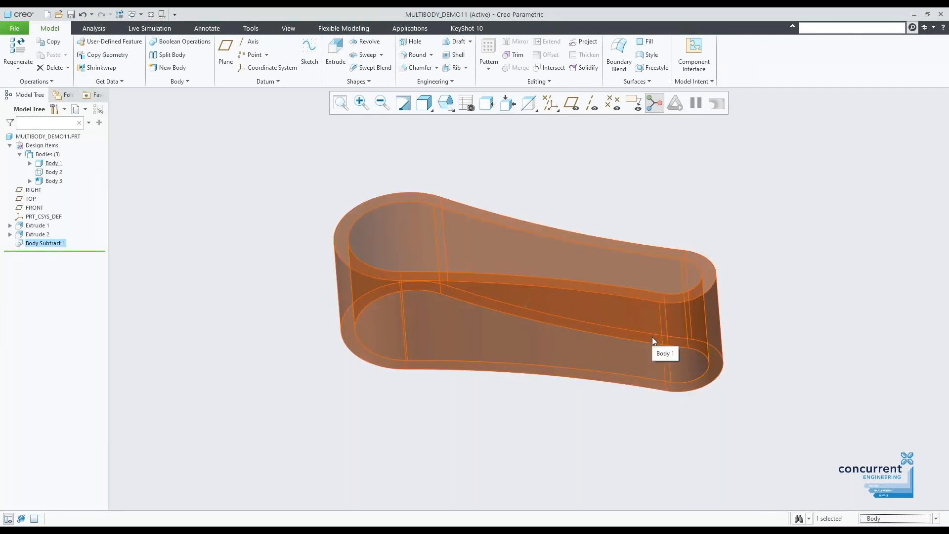
pyautogui.moveTo(657, 336); pyautogui.dragTo(662, 366, button='middle')
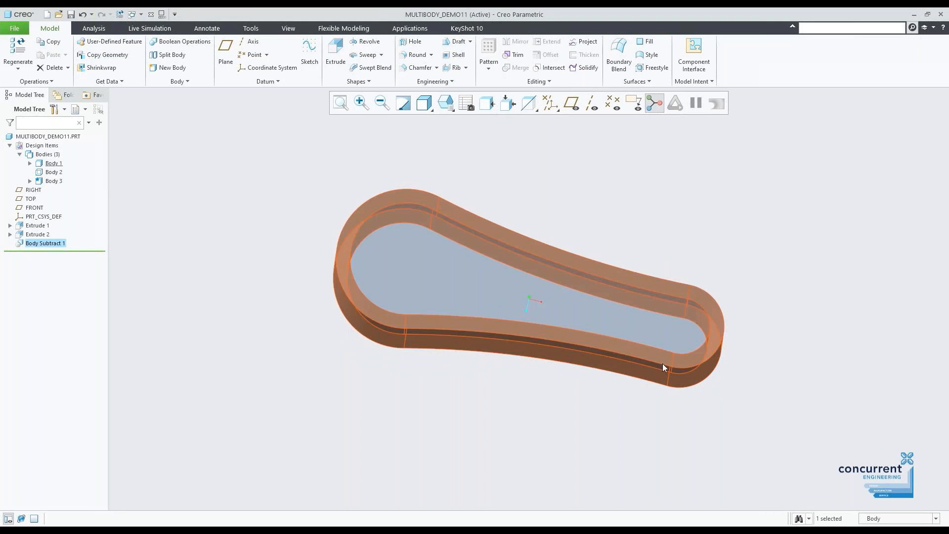
pyautogui.moveTo(775, 252)
pyautogui.mouseDown(button='middle')
pyautogui.moveTo(767, 224)
pyautogui.moveTo(779, 209)
pyautogui.mouseUp(button='middle')
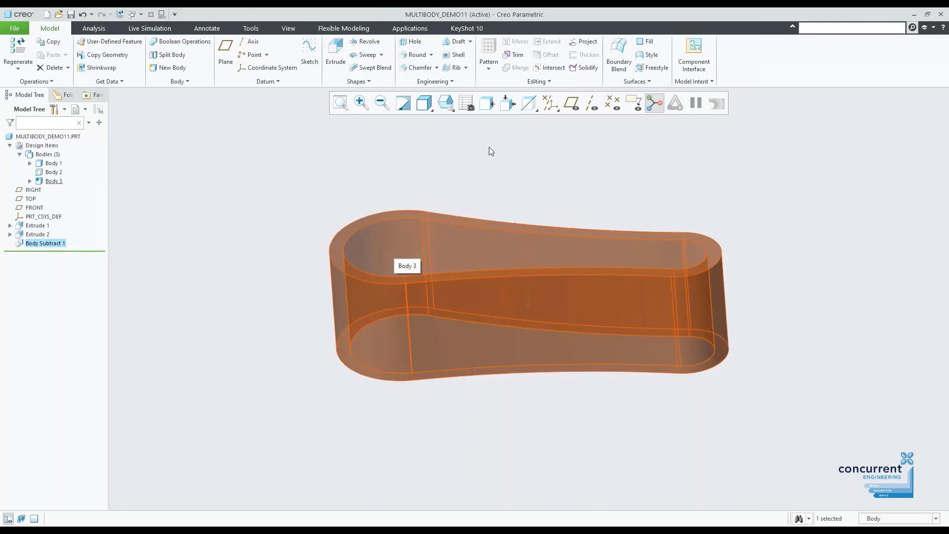
# - Start an Extrude on the FRONT datum plane with datum planes displayed, and sketch a circle centred on the solid's upper corner at its wide end
pyautogui.click(337, 54)
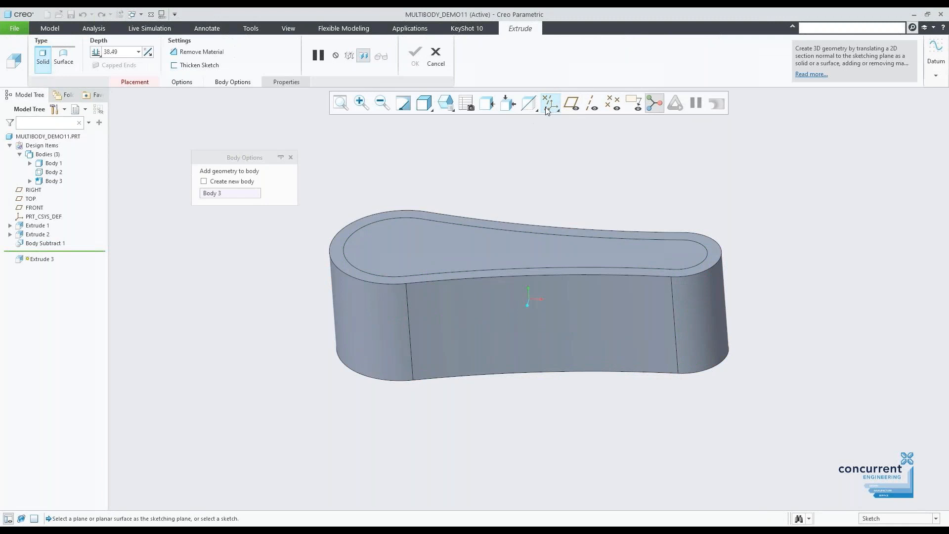
pyautogui.click(574, 104)
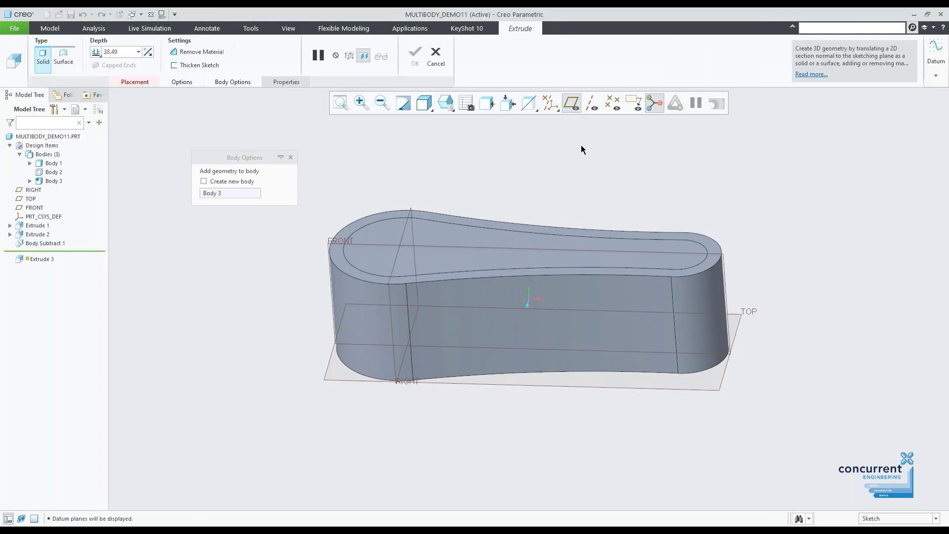
pyautogui.click(362, 244)
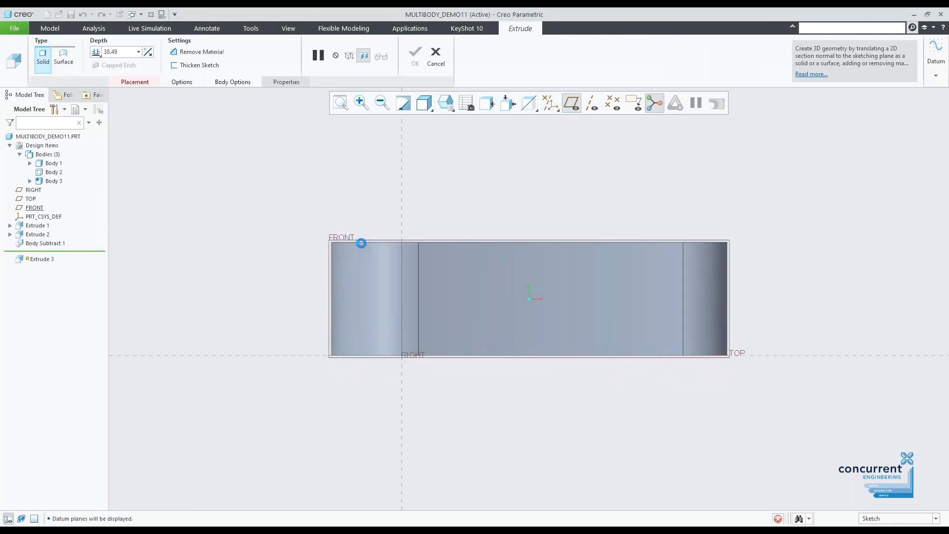
pyautogui.click(249, 67)
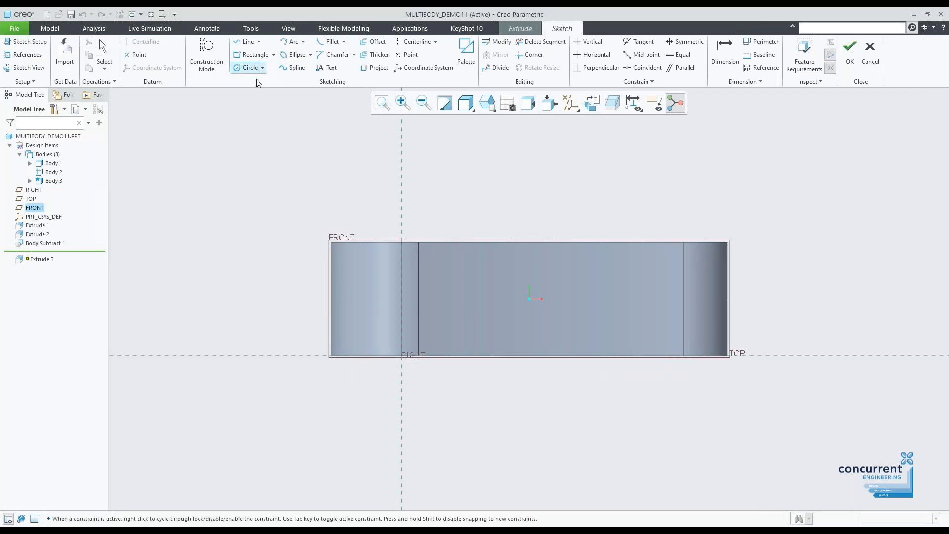
pyautogui.click(331, 242)
pyautogui.middleClick(352, 219)
pyautogui.scroll(-3, 352, 219)
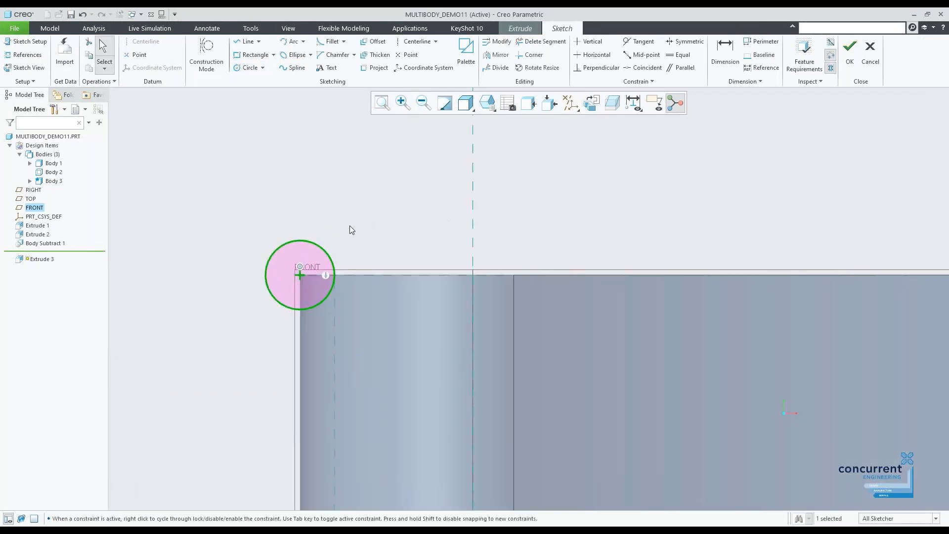
pyautogui.moveTo(393, 228); pyautogui.dragTo(366, 247, button='middle')
pyautogui.click(850, 62)
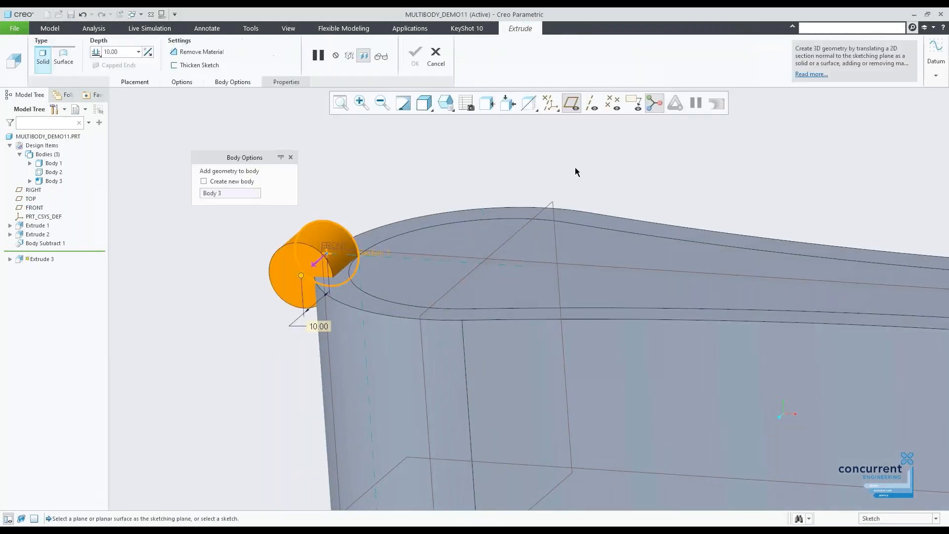
# - Extrude the circle symmetrically about the sketch plane to a depth of about 77.3 as a new body
pyautogui.click(97, 53)
pyautogui.click(121, 74)
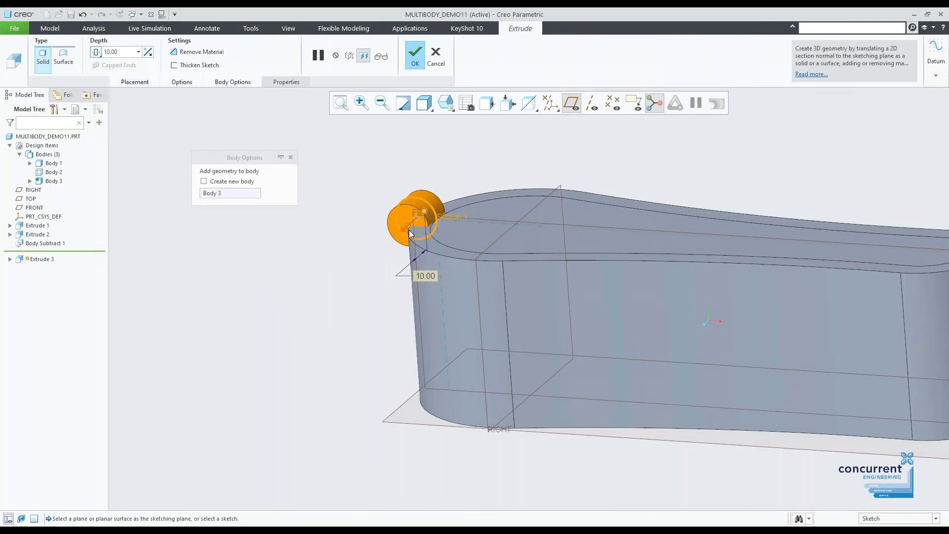
pyautogui.moveTo(407, 226); pyautogui.dragTo(620, 234)
pyautogui.moveTo(633, 208)
pyautogui.mouseDown(button='middle')
pyautogui.moveTo(625, 243)
pyautogui.moveTo(644, 212)
pyautogui.mouseUp(button='middle')
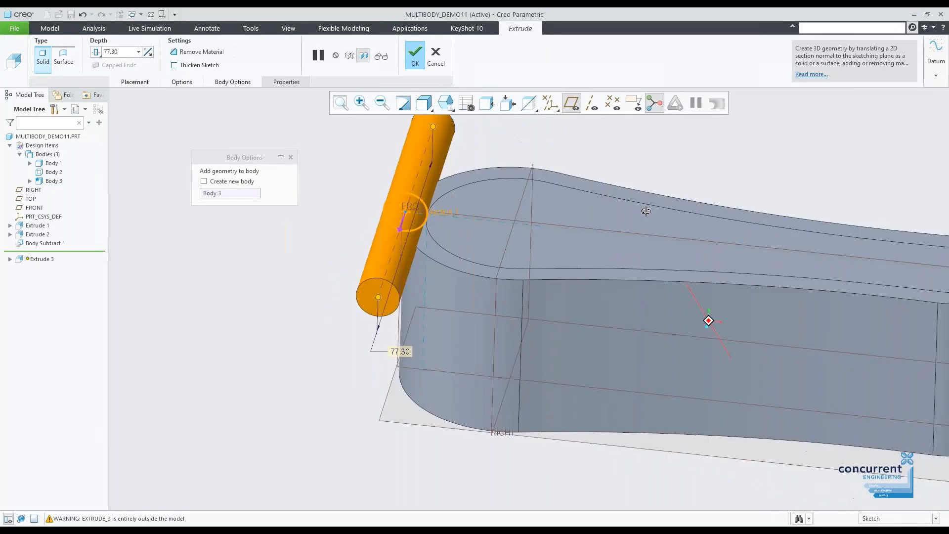
pyautogui.click(238, 183)
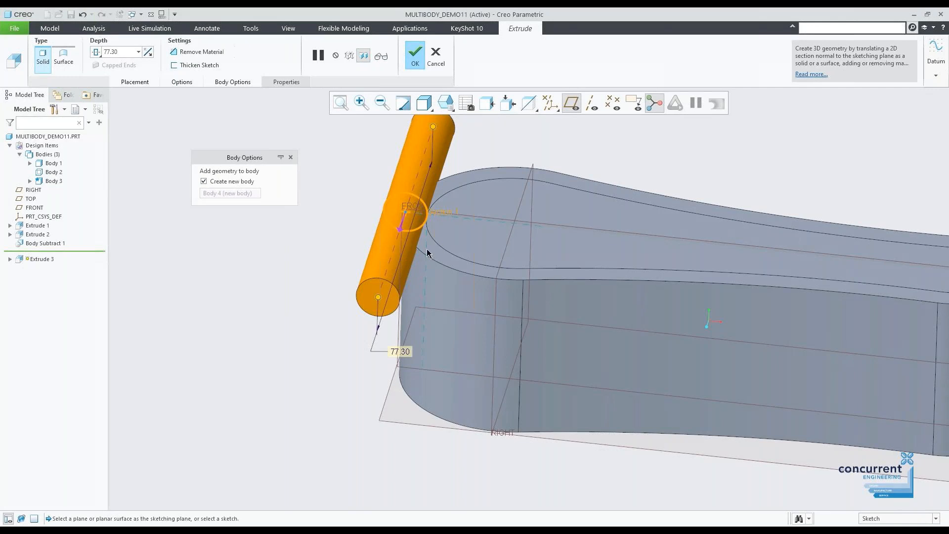
pyautogui.click(415, 56)
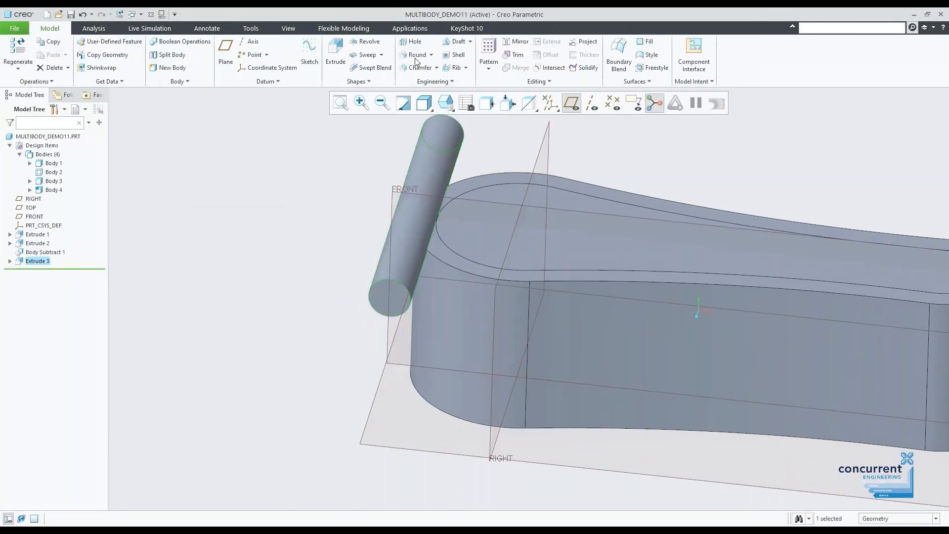
# - Pattern the cylinder extrusion in a direction normal to the RIGHT plane, with 12 members spaced 15 apart
pyautogui.scroll(-3, 358, 236)
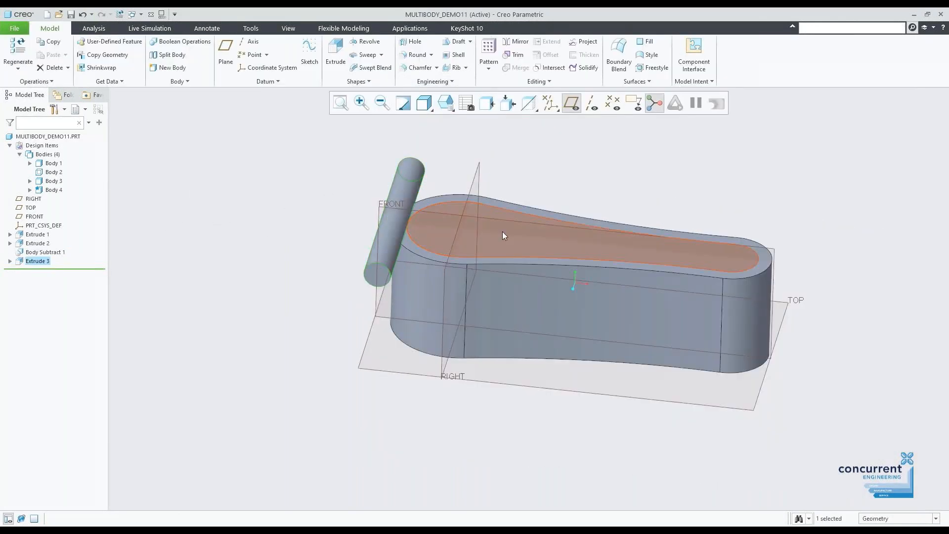
pyautogui.click(493, 47)
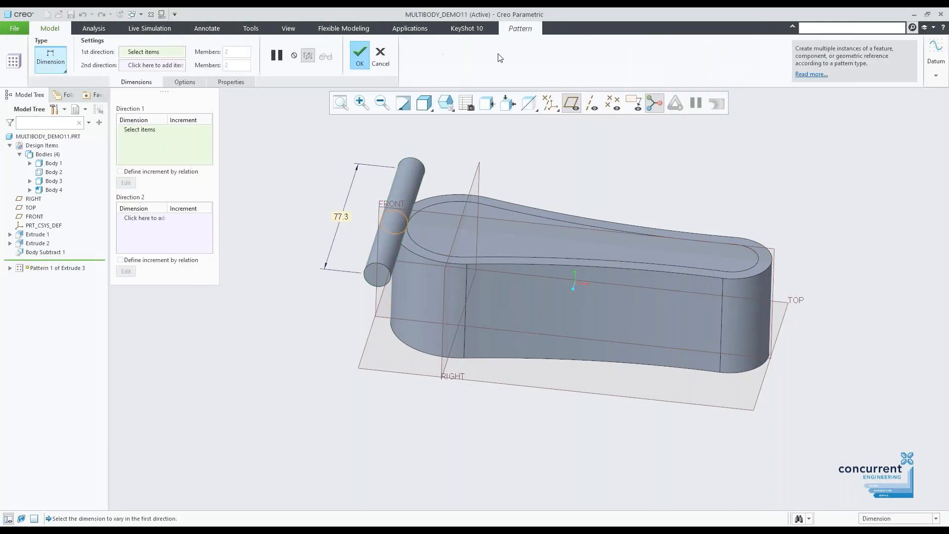
pyautogui.click(63, 69)
pyautogui.click(61, 90)
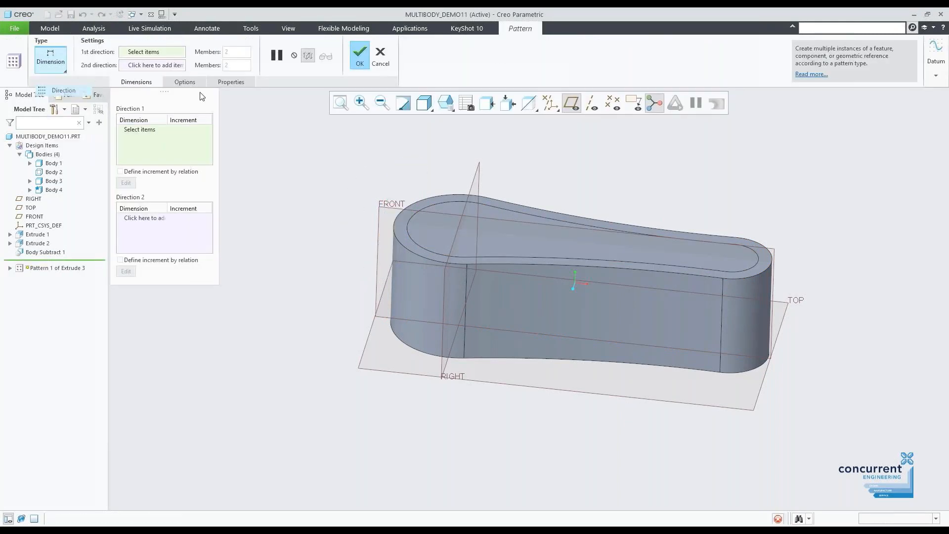
pyautogui.click(472, 171)
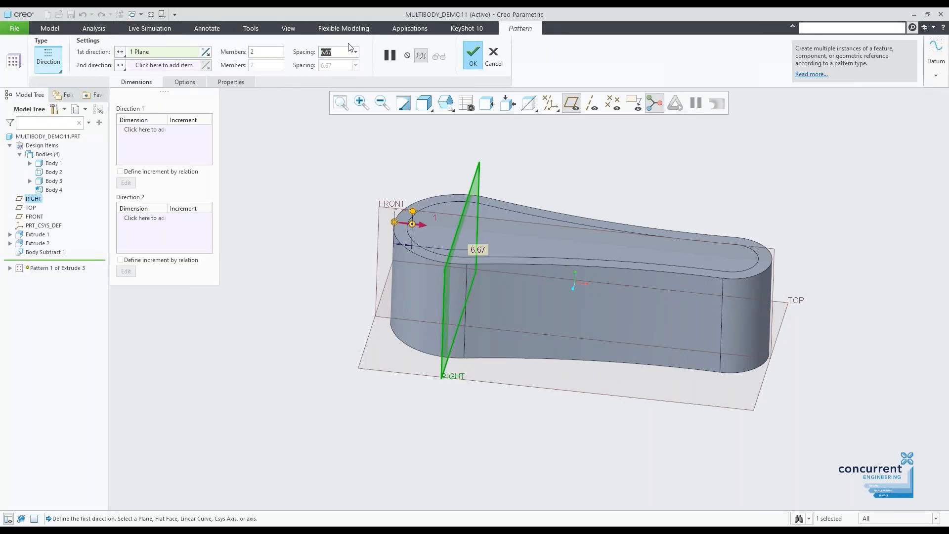
pyautogui.write('15')
pyautogui.press('Return')
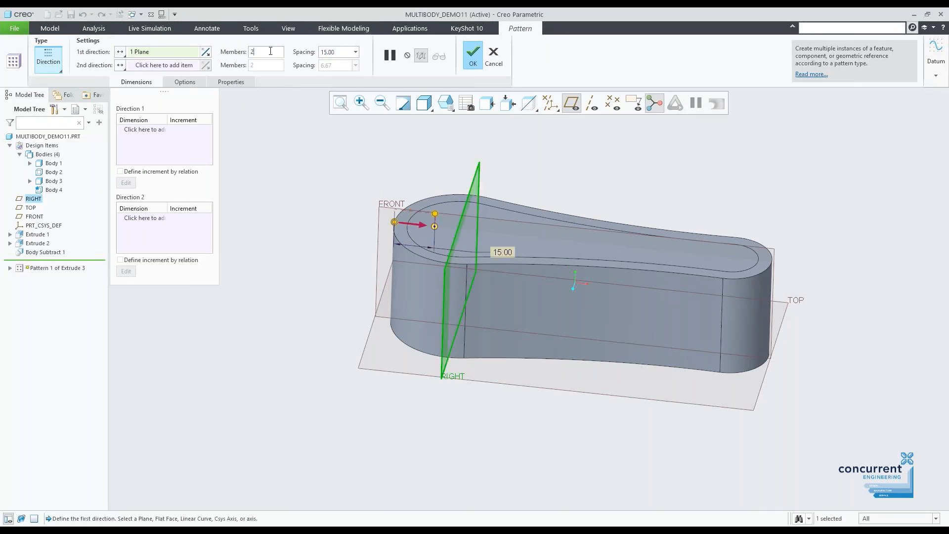
pyautogui.press('BackSpace')
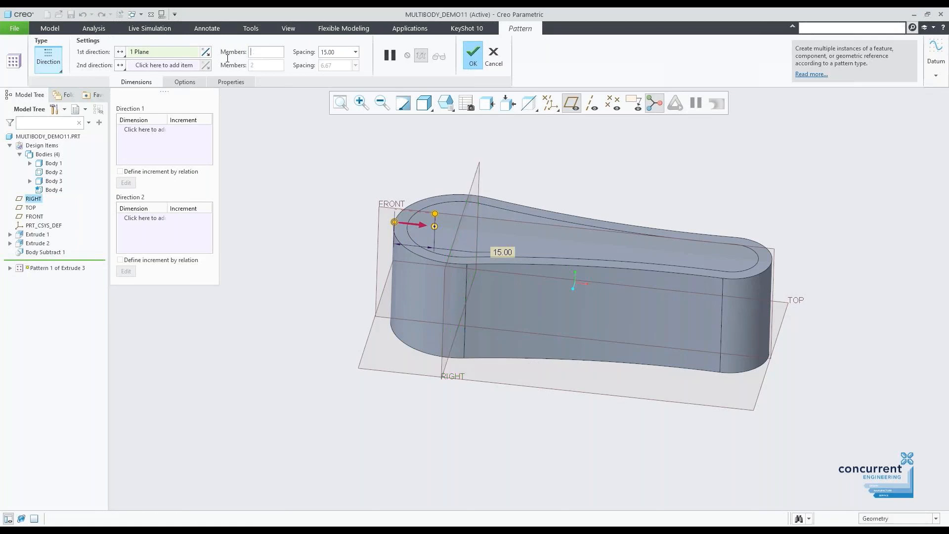
pyautogui.press('Return')
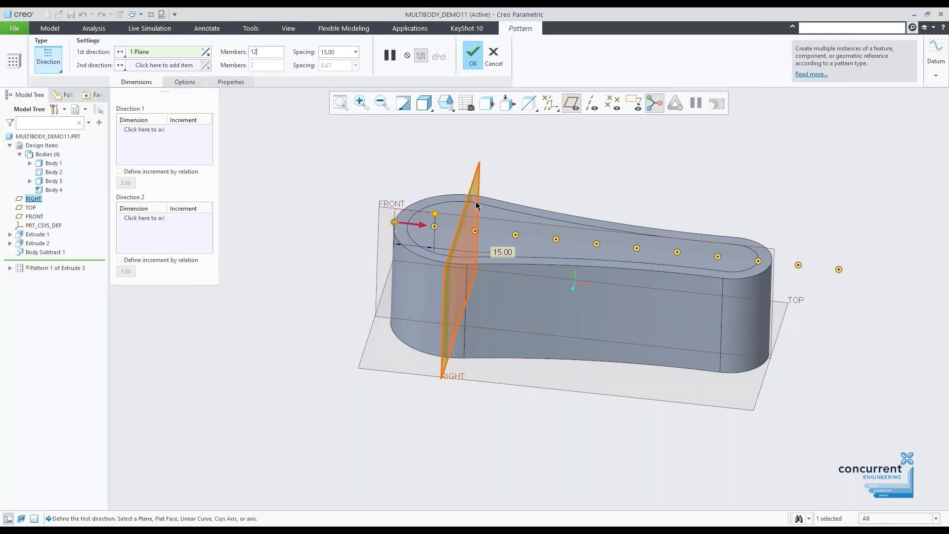
pyautogui.click(473, 55)
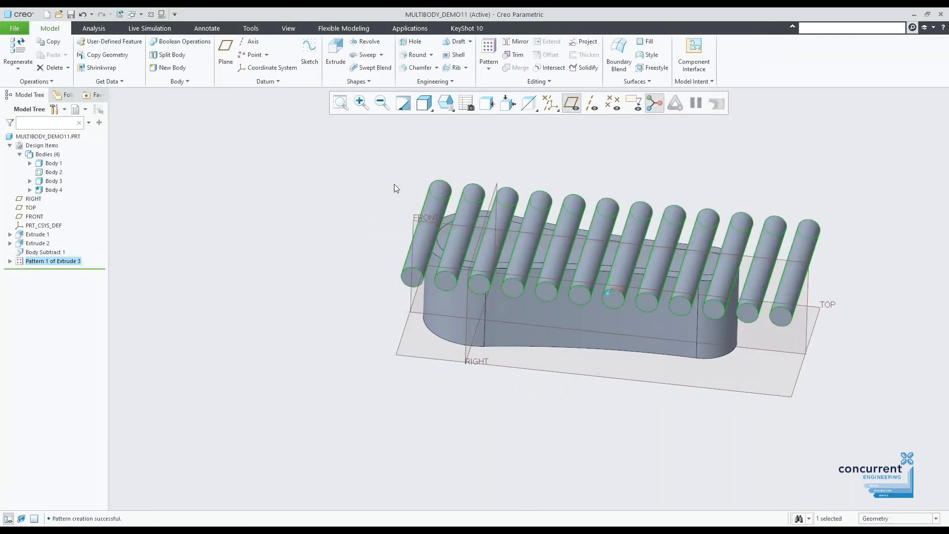
# - Set the selection filter to Body and inspect the inner core and patterned cylinder bodies
pyautogui.click(913, 519)
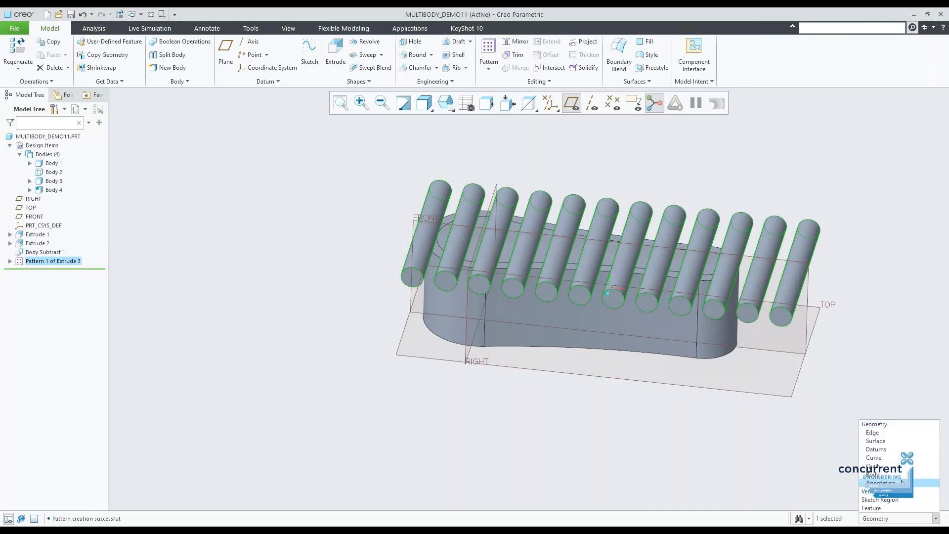
pyautogui.click(873, 474)
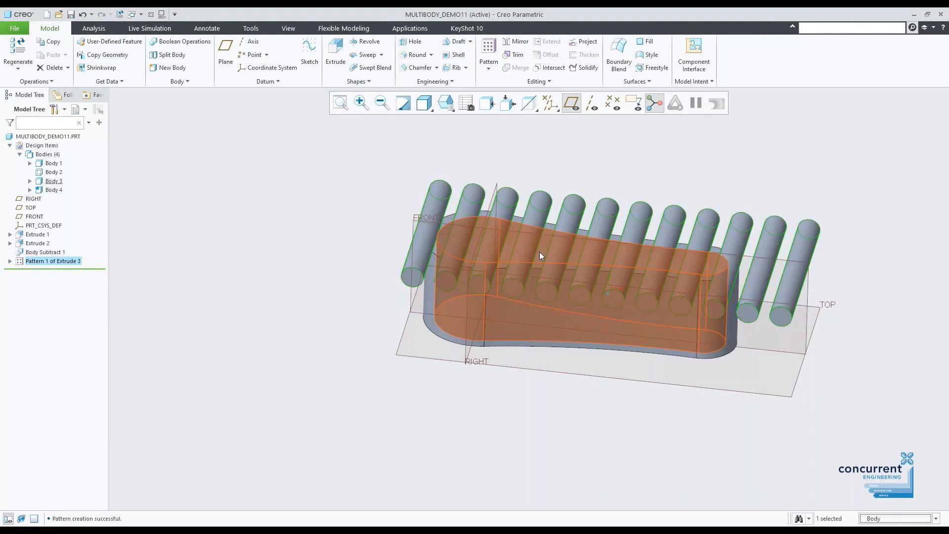
pyautogui.click(661, 162)
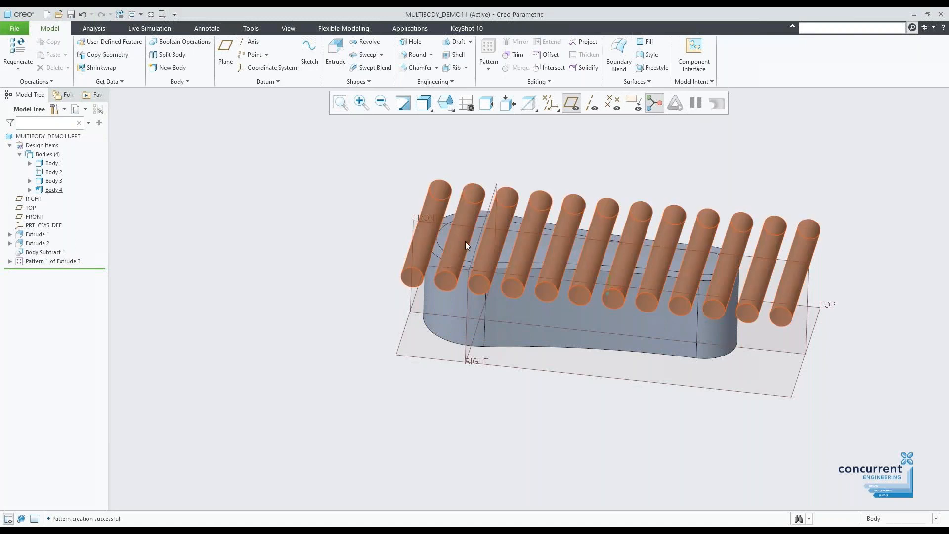
# - Subtract the patterned cylinder body (Body 4) from the inner core (Body 3) without keeping it, and hide the datum planes
pyautogui.click(190, 47)
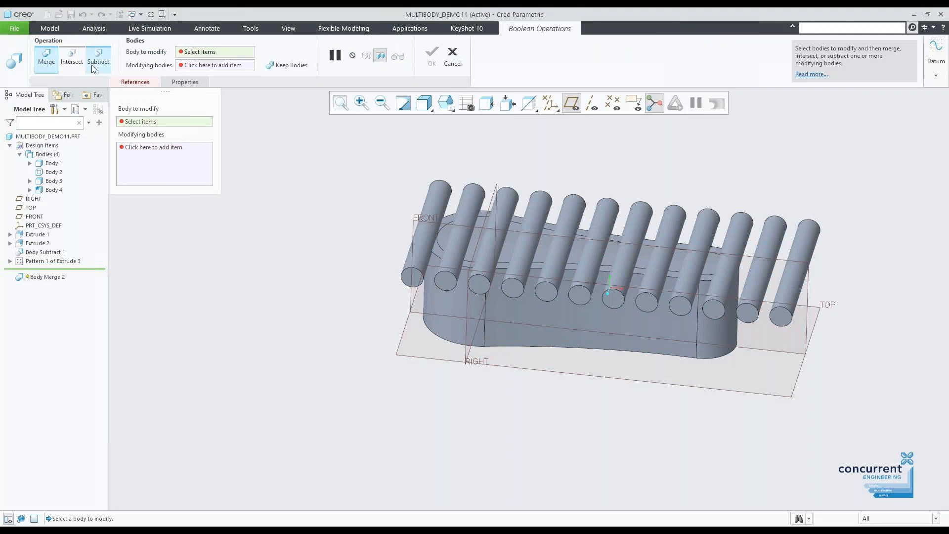
pyautogui.click(100, 58)
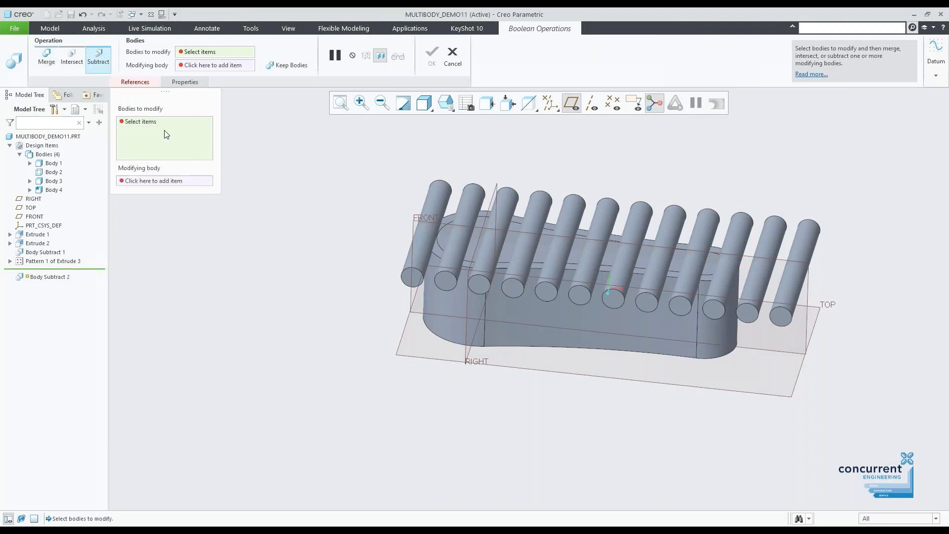
pyautogui.moveTo(359, 379); pyautogui.dragTo(507, 360, button='middle')
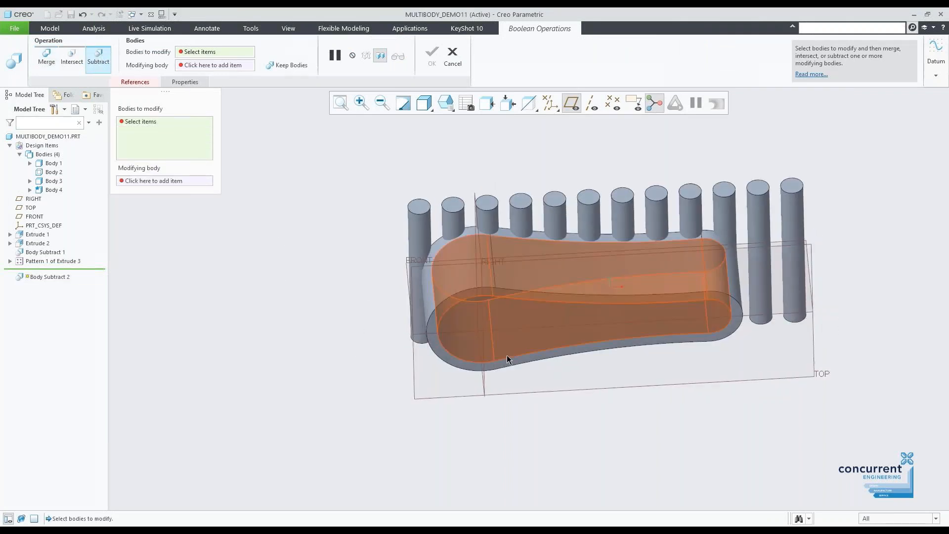
pyautogui.click(511, 330)
pyautogui.moveTo(511, 331); pyautogui.dragTo(512, 218, button='middle')
pyautogui.middleClick(431, 213)
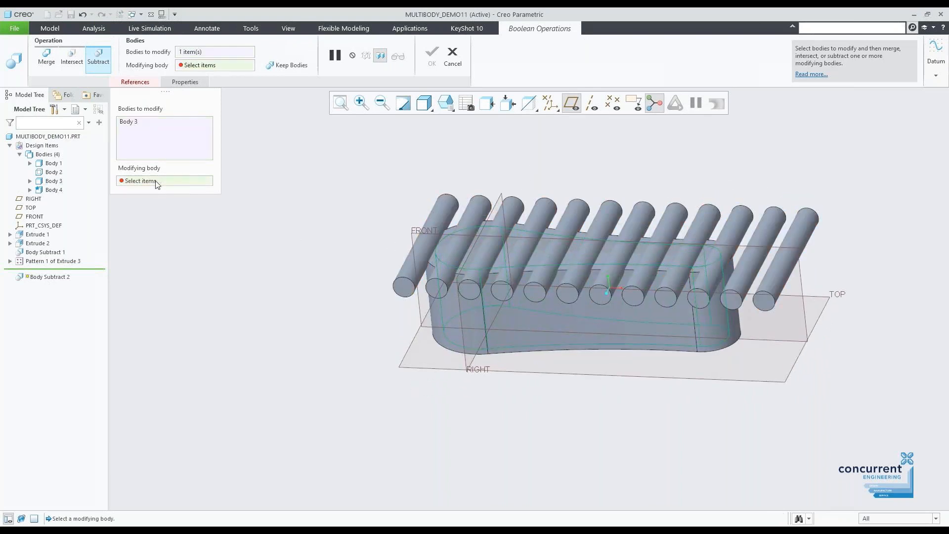
pyautogui.click(431, 214)
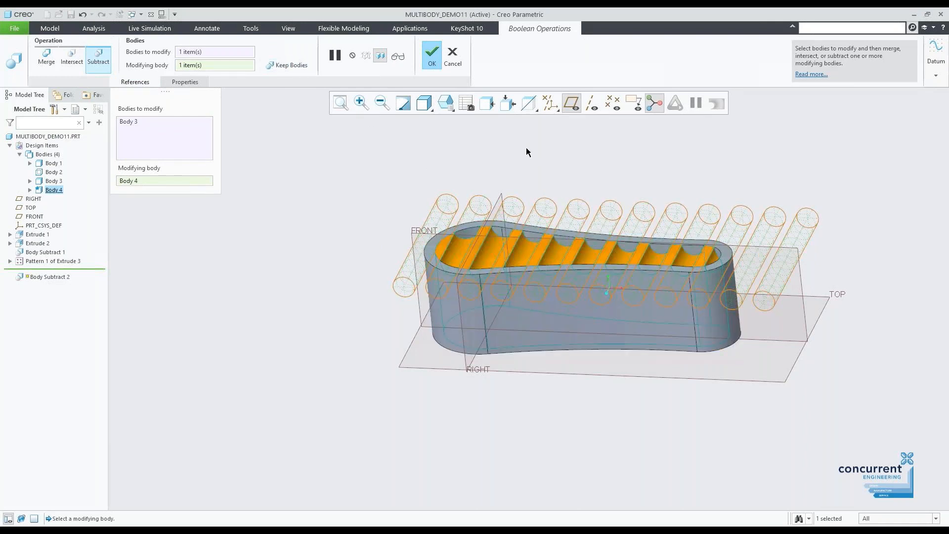
pyautogui.click(435, 56)
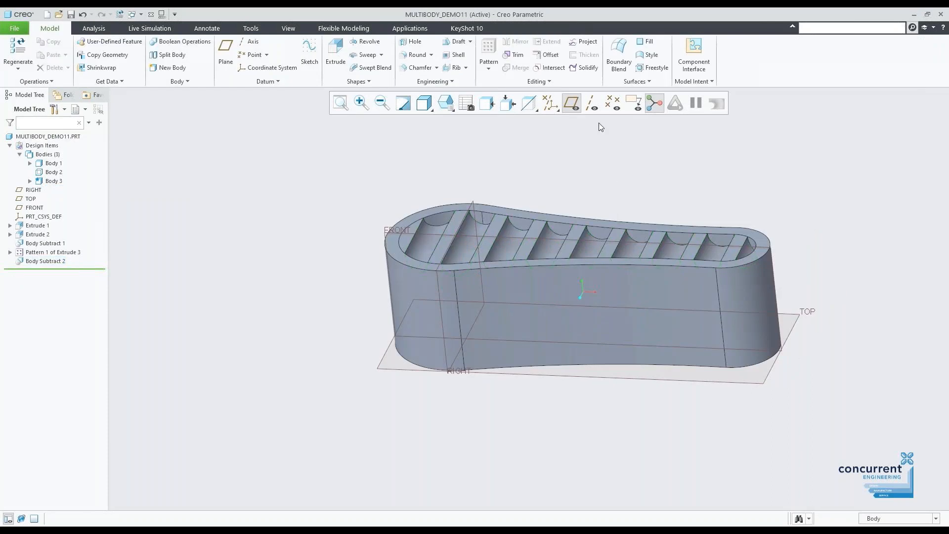
pyautogui.click(574, 109)
pyautogui.moveTo(721, 179)
pyautogui.mouseDown(button='middle')
pyautogui.moveTo(713, 172)
pyautogui.moveTo(744, 228)
pyautogui.moveTo(737, 181)
pyautogui.moveTo(761, 218)
pyautogui.moveTo(733, 174)
pyautogui.moveTo(724, 223)
pyautogui.moveTo(765, 124)
pyautogui.moveTo(776, 150)
pyautogui.moveTo(742, 187)
pyautogui.moveTo(761, 187)
pyautogui.moveTo(755, 191)
pyautogui.mouseUp(button='middle')
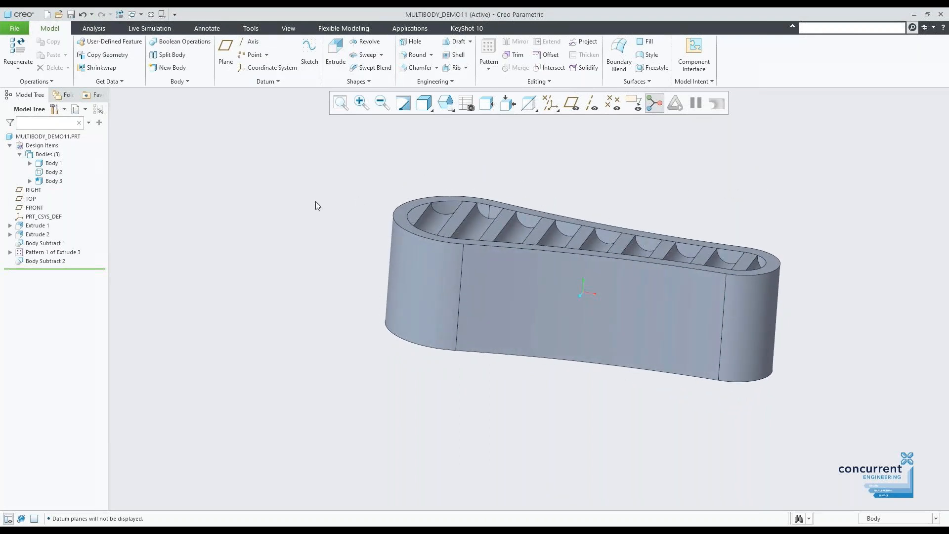
# - Merge the grooved inner core (Body 3) into the outer ring (Body 1) with a Boolean operation
pyautogui.click(187, 44)
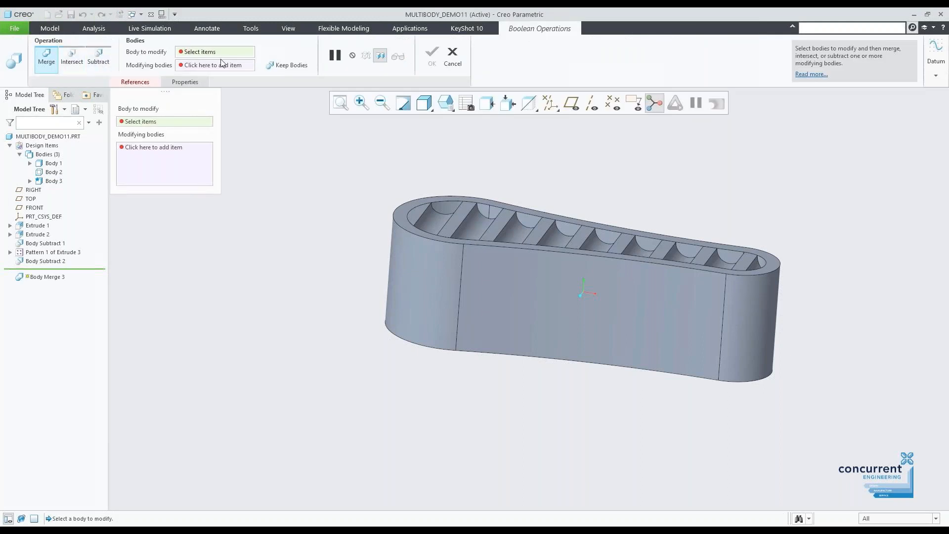
pyautogui.click(505, 298)
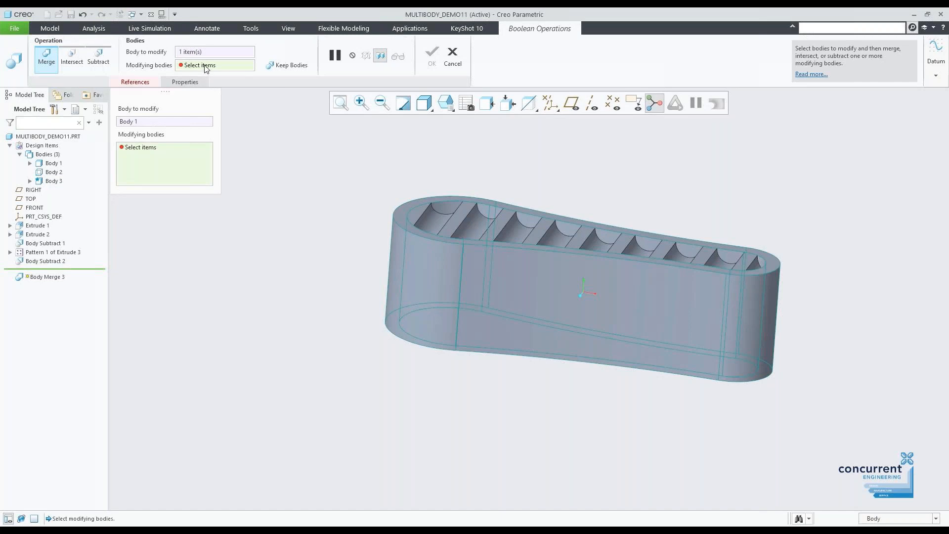
pyautogui.click(456, 212)
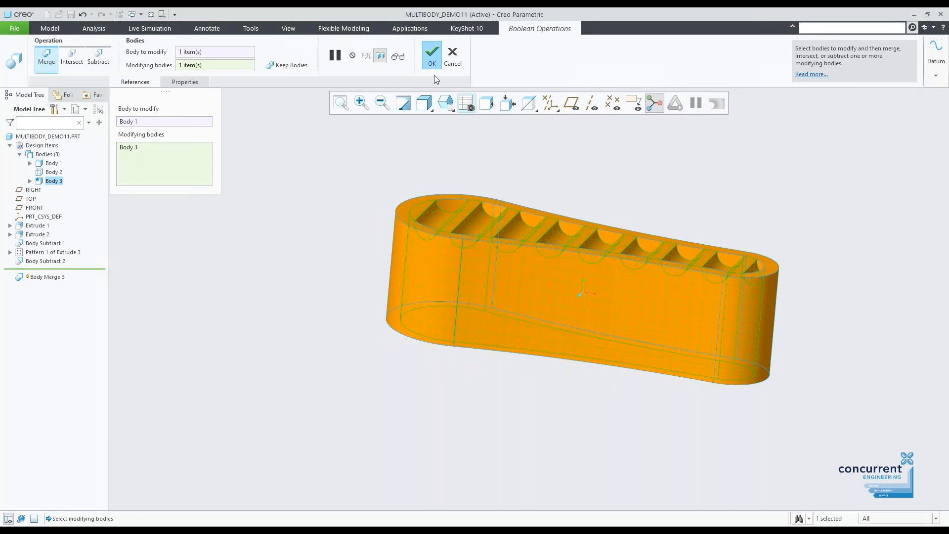
pyautogui.click(429, 57)
# - Shell the merged body with a wall thickness of 2, removing its flat underside face
pyautogui.moveTo(712, 223); pyautogui.dragTo(716, 155, button='middle')
pyautogui.click(459, 56)
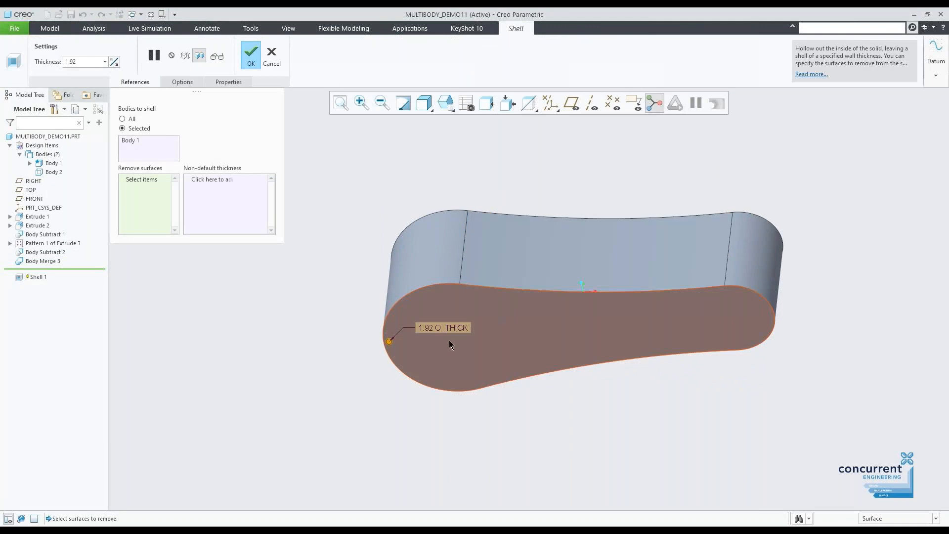
pyautogui.click(477, 356)
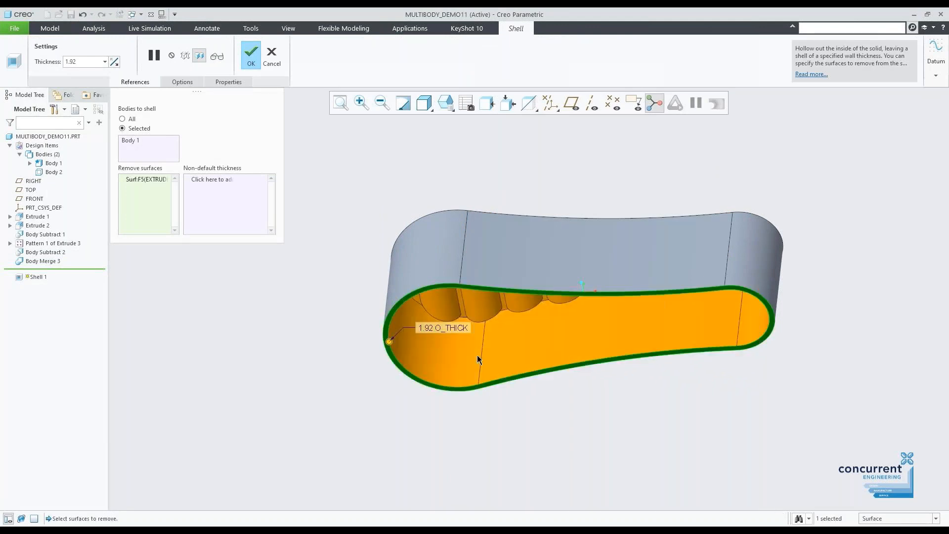
pyautogui.doubleClick(428, 328)
pyautogui.write('2')
pyautogui.press('Return')
pyautogui.click(252, 55)
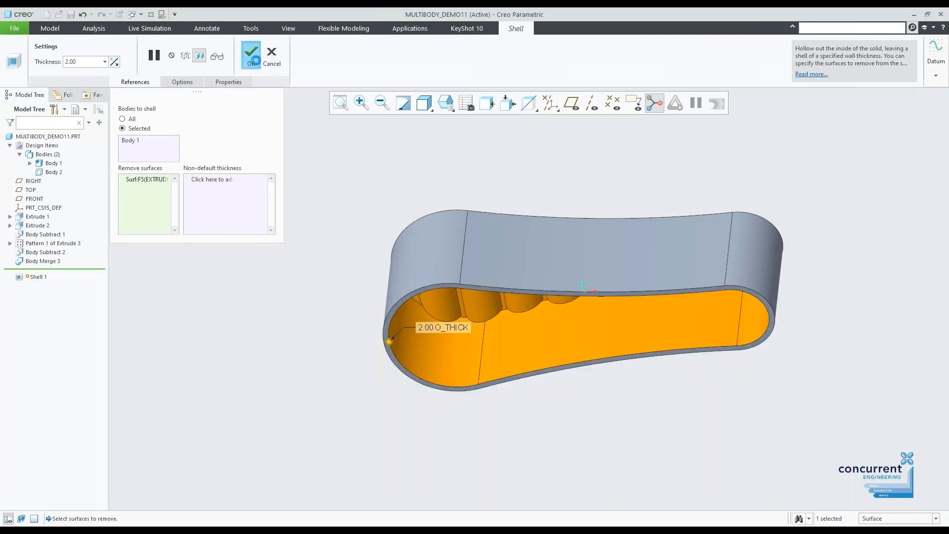
pyautogui.moveTo(523, 186); pyautogui.dragTo(533, 241, button='middle')
pyautogui.moveTo(621, 218)
pyautogui.mouseDown(button='middle')
pyautogui.moveTo(689, 195)
pyautogui.moveTo(672, 155)
pyautogui.moveTo(708, 175)
pyautogui.moveTo(720, 201)
pyautogui.moveTo(739, 201)
pyautogui.moveTo(710, 167)
pyautogui.moveTo(708, 202)
pyautogui.mouseUp(button='middle')
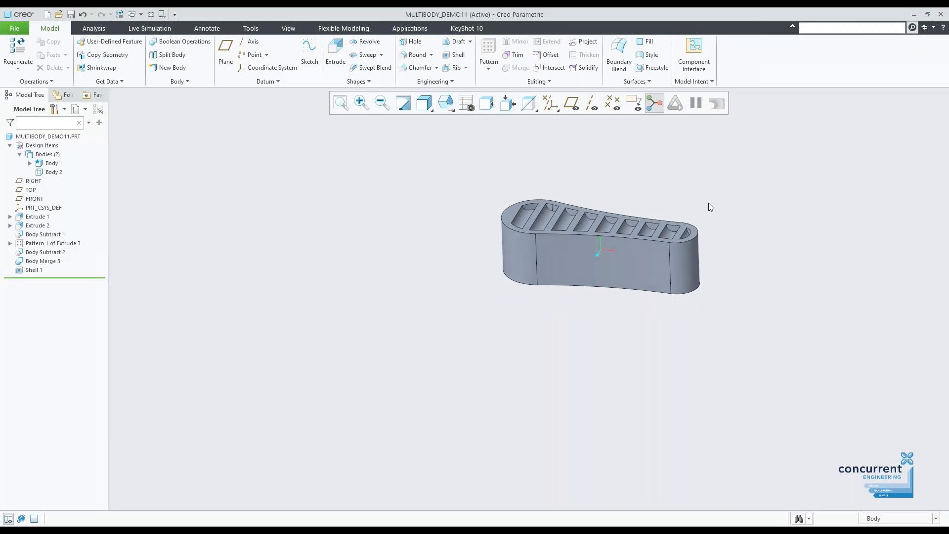
# - Inspect the shelled handle's side walls and ribbed pockets from several angles
pyautogui.scroll(-3, 709, 201)
pyautogui.moveTo(710, 258)
pyautogui.mouseDown(button='middle')
pyautogui.moveTo(705, 249)
pyautogui.moveTo(718, 281)
pyautogui.moveTo(713, 250)
pyautogui.moveTo(741, 264)
pyautogui.moveTo(729, 245)
pyautogui.moveTo(706, 271)
pyautogui.moveTo(769, 216)
pyautogui.moveTo(759, 178)
pyautogui.moveTo(765, 201)
pyautogui.moveTo(719, 260)
pyautogui.moveTo(692, 265)
pyautogui.moveTo(702, 238)
pyautogui.moveTo(720, 252)
pyautogui.moveTo(741, 241)
pyautogui.moveTo(740, 274)
pyautogui.mouseUp(button='middle')
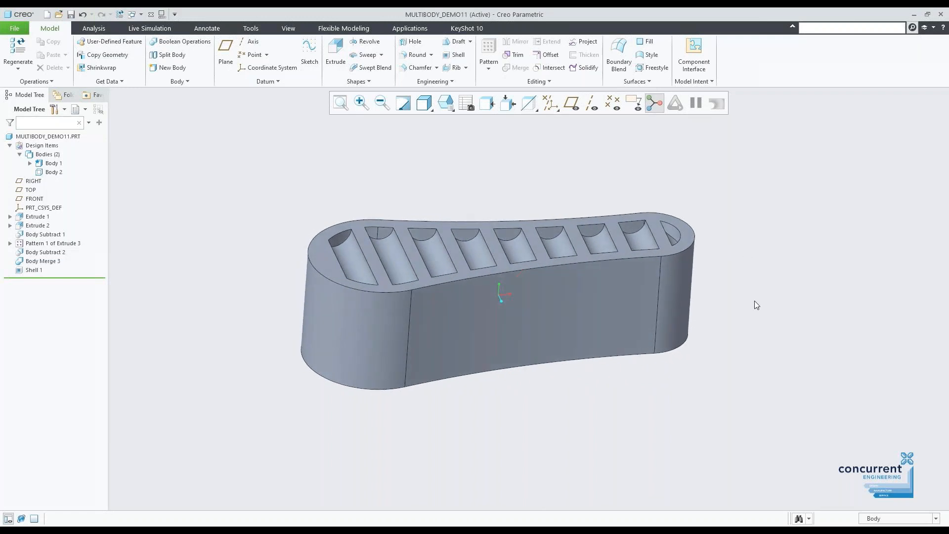
pyautogui.moveTo(761, 307)
pyautogui.mouseDown(button='middle')
pyautogui.moveTo(751, 292)
pyautogui.moveTo(728, 286)
pyautogui.moveTo(727, 307)
pyautogui.mouseUp(button='middle')
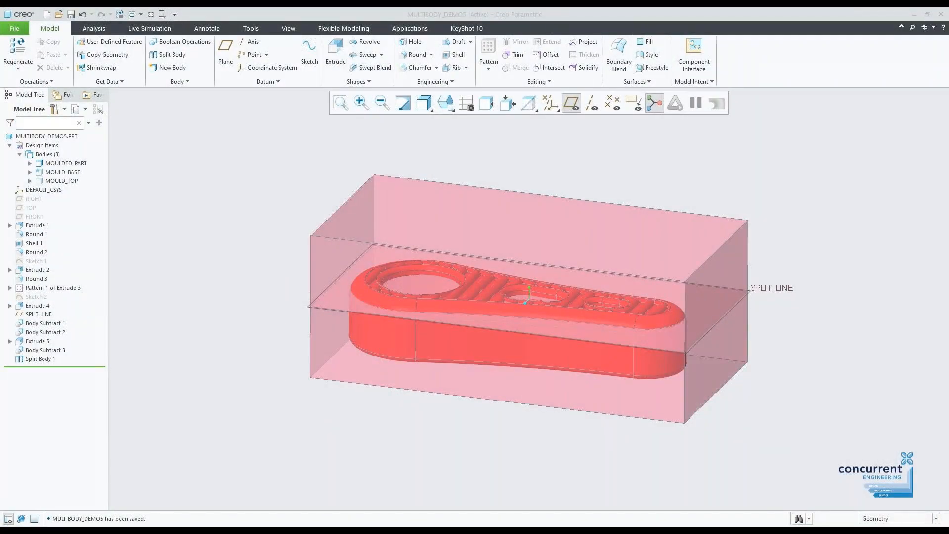
# - Examine the moulded part inside the transparent mould block and its SPLIT_LINE plane, and review the available engineering applications
pyautogui.moveTo(778, 191); pyautogui.dragTo(774, 171, button='middle')
pyautogui.moveTo(770, 159); pyautogui.dragTo(785, 193, button='middle')
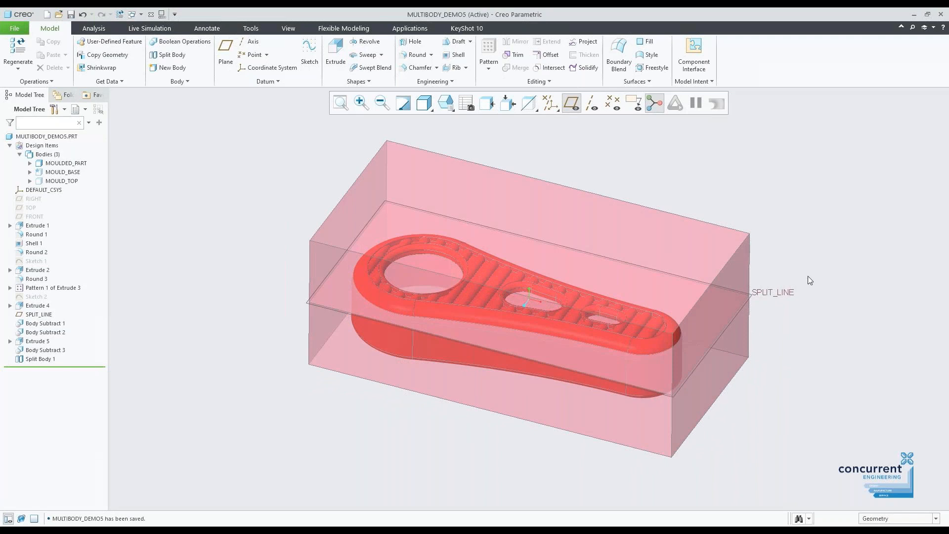
pyautogui.moveTo(815, 223)
pyautogui.mouseDown(button='middle')
pyautogui.moveTo(805, 186)
pyautogui.moveTo(818, 216)
pyautogui.moveTo(824, 178)
pyautogui.moveTo(822, 216)
pyautogui.mouseUp(button='middle')
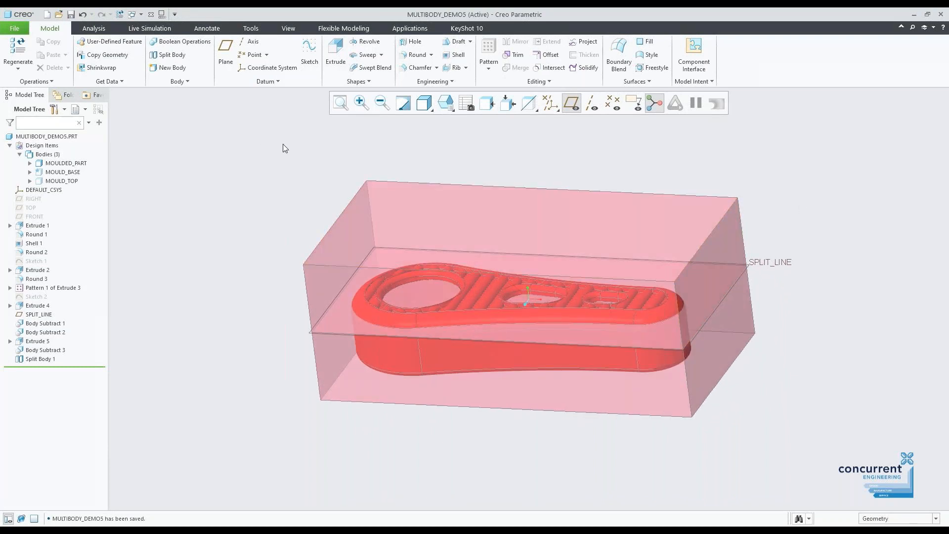
pyautogui.click(422, 33)
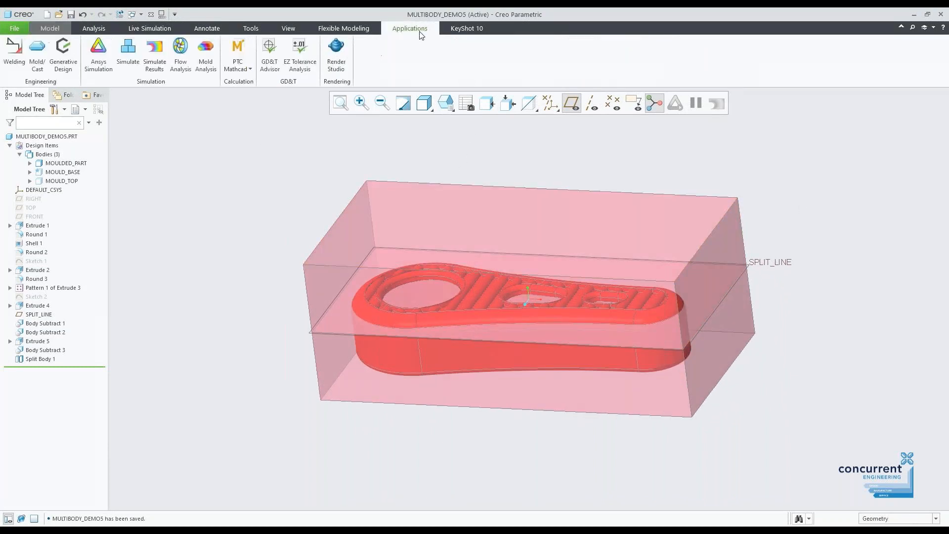
pyautogui.click(50, 29)
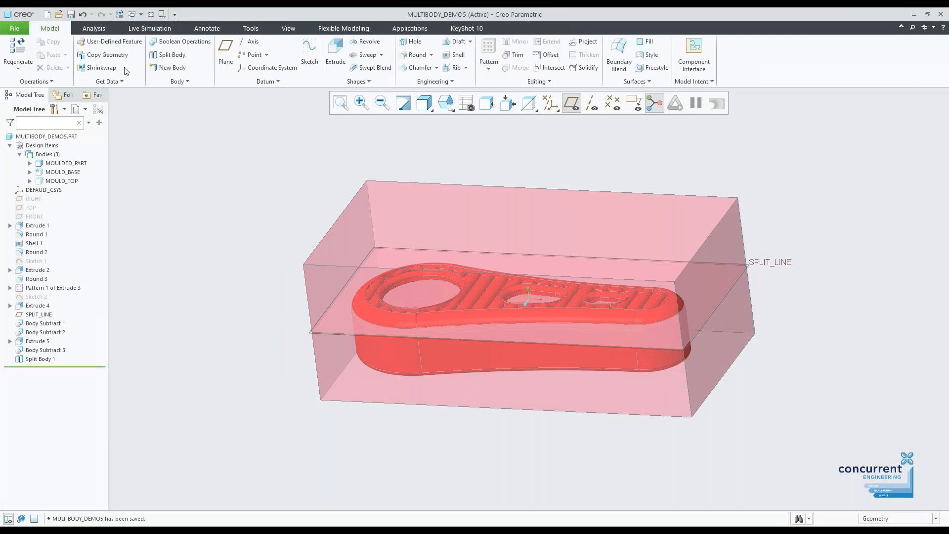
# - Isolate the MOULDED_PART body and the MOULD_BASE body in turn to examine the part and its base cavity
pyautogui.moveTo(822, 200)
pyautogui.mouseDown(button='middle')
pyautogui.moveTo(814, 180)
pyautogui.moveTo(803, 199)
pyautogui.moveTo(794, 181)
pyautogui.moveTo(807, 173)
pyautogui.moveTo(797, 191)
pyautogui.moveTo(804, 198)
pyautogui.moveTo(801, 174)
pyautogui.moveTo(807, 180)
pyautogui.moveTo(792, 178)
pyautogui.moveTo(811, 182)
pyautogui.moveTo(806, 195)
pyautogui.moveTo(812, 174)
pyautogui.moveTo(803, 182)
pyautogui.mouseUp(button='middle')
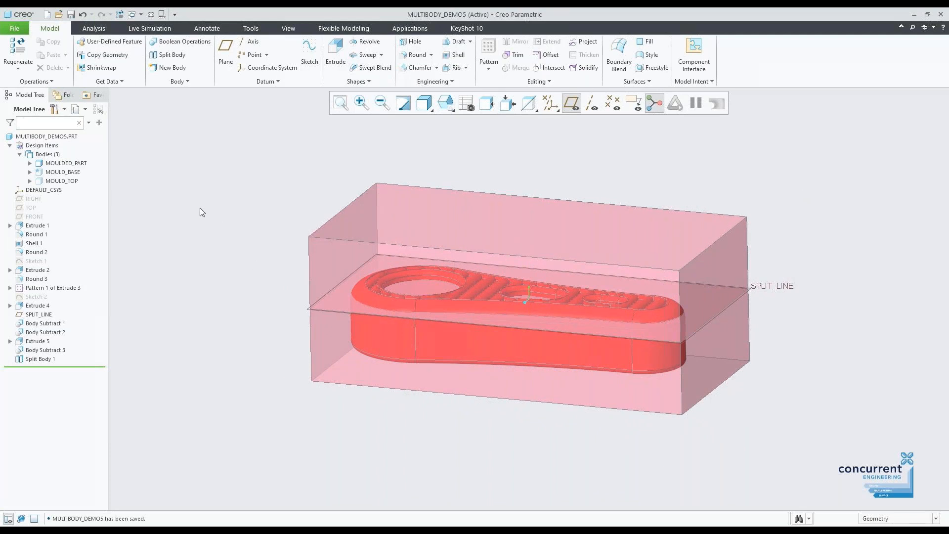
pyautogui.click(65, 163)
pyautogui.click(102, 131)
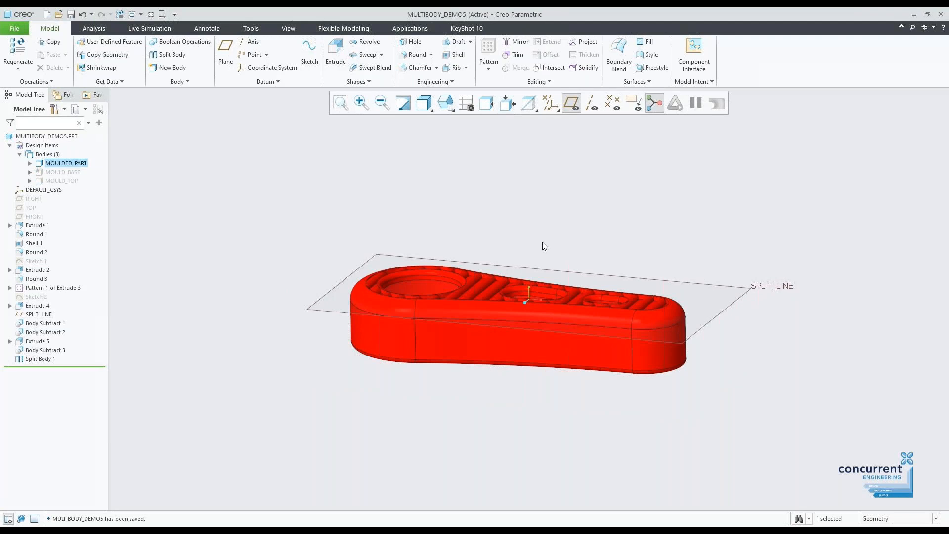
pyautogui.click(63, 172)
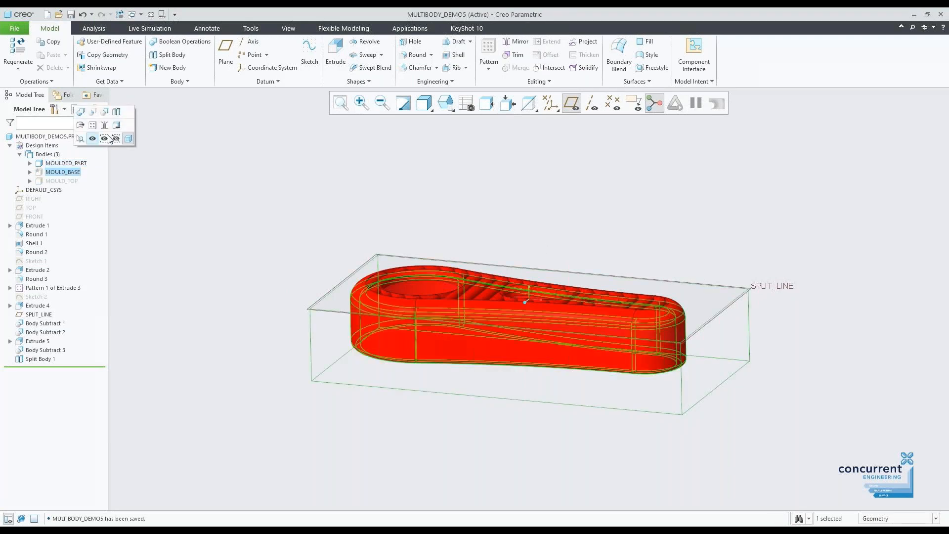
pyautogui.click(105, 139)
pyautogui.moveTo(544, 264)
pyautogui.mouseDown(button='middle')
pyautogui.moveTo(534, 282)
pyautogui.moveTo(522, 234)
pyautogui.moveTo(566, 269)
pyautogui.moveTo(557, 250)
pyautogui.moveTo(537, 243)
pyautogui.mouseUp(button='middle')
# - Show only the MOULD_TOP body and examine its ribbed cavity up close
pyautogui.click(75, 181)
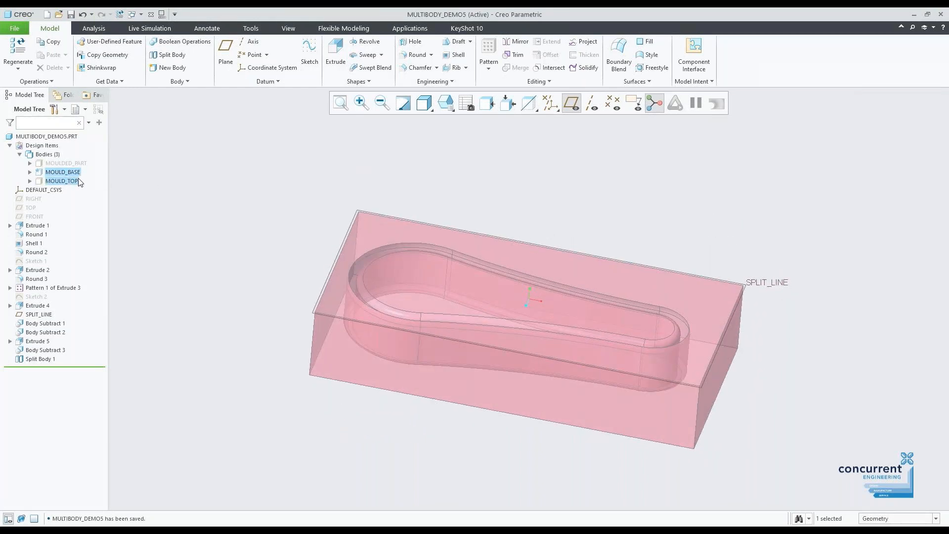
pyautogui.moveTo(554, 247)
pyautogui.mouseDown(button='middle')
pyautogui.moveTo(553, 152)
pyautogui.moveTo(579, 227)
pyautogui.mouseUp(button='middle')
pyautogui.scroll(5, 579, 292)
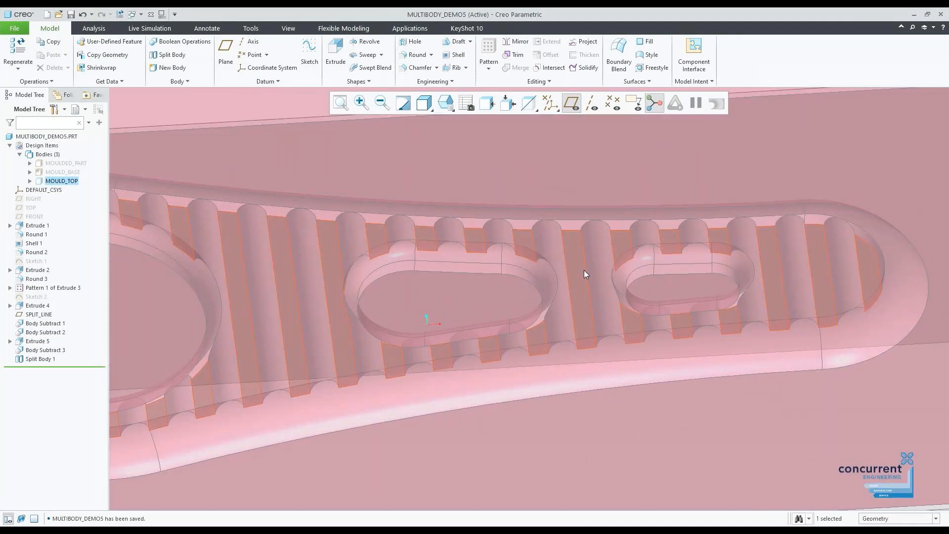
pyautogui.scroll(-5, 583, 267)
pyautogui.moveTo(572, 240)
pyautogui.mouseDown(button='middle')
pyautogui.moveTo(594, 217)
pyautogui.moveTo(584, 261)
pyautogui.moveTo(591, 195)
pyautogui.mouseUp(button='middle')
# - Show the MOULD_BASE and MOULDED_PART bodies again alongside MOULD_TOP
pyautogui.click(73, 171)
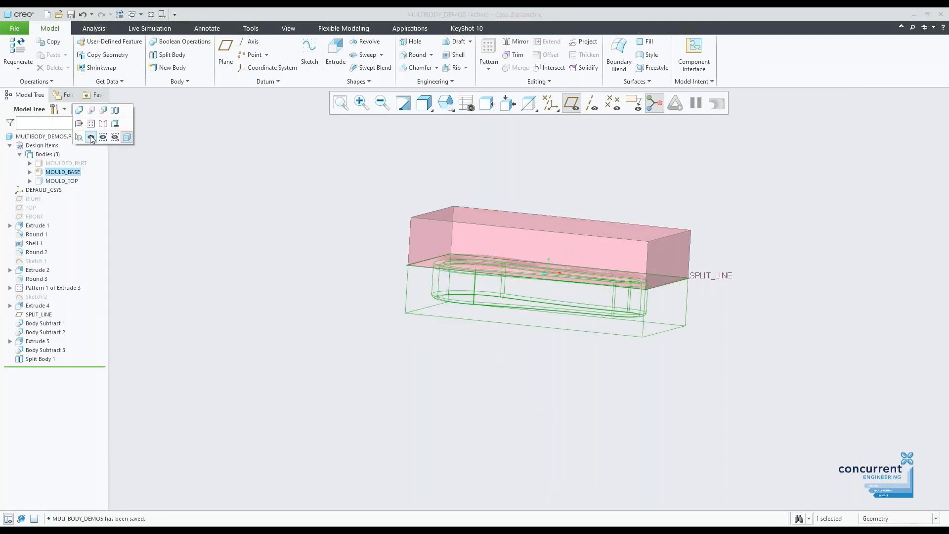
pyautogui.click(91, 137)
pyautogui.click(87, 164)
pyautogui.click(102, 132)
pyautogui.moveTo(621, 217)
pyautogui.mouseDown(button='middle')
pyautogui.moveTo(640, 212)
pyautogui.moveTo(634, 203)
pyautogui.moveTo(627, 224)
pyautogui.moveTo(635, 224)
pyautogui.moveTo(672, 190)
pyautogui.moveTo(650, 214)
pyautogui.mouseUp(button='middle')
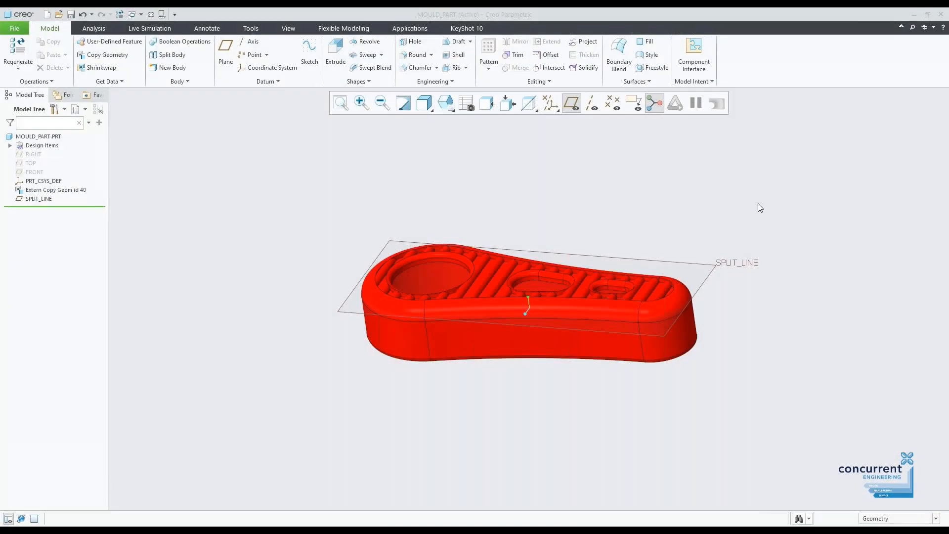
# - Start an extrusion on the SPLIT_LINE plane of MOULD_PART and sketch a rectangle about 482 by 239 around the part
pyautogui.moveTo(758, 203)
pyautogui.mouseDown(button='middle')
pyautogui.moveTo(786, 239)
pyautogui.moveTo(775, 193)
pyautogui.moveTo(778, 227)
pyautogui.moveTo(752, 155)
pyautogui.moveTo(769, 184)
pyautogui.moveTo(764, 207)
pyautogui.moveTo(766, 197)
pyautogui.moveTo(765, 207)
pyautogui.moveTo(791, 198)
pyautogui.moveTo(773, 195)
pyautogui.moveTo(773, 205)
pyautogui.mouseUp(button='middle')
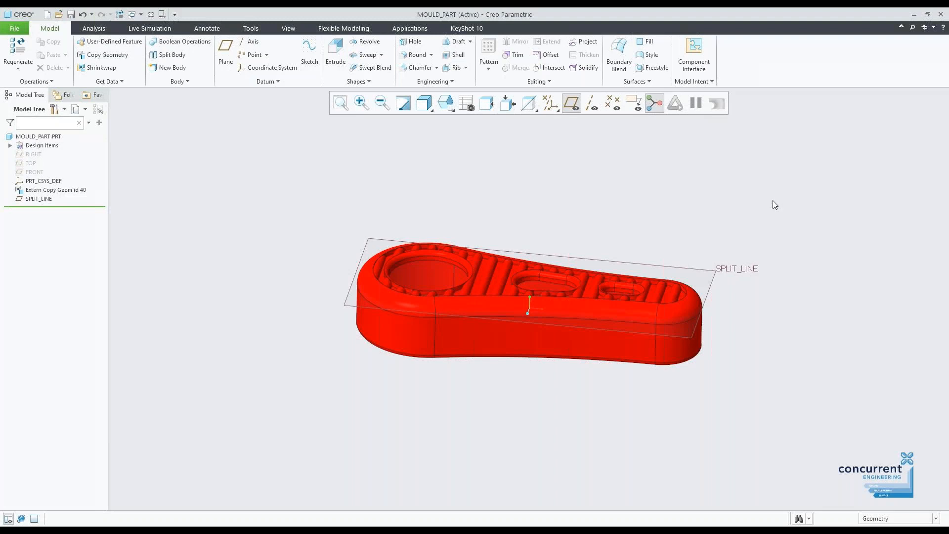
pyautogui.moveTo(773, 201)
pyautogui.mouseDown(button='middle')
pyautogui.moveTo(767, 218)
pyautogui.moveTo(745, 214)
pyautogui.moveTo(771, 233)
pyautogui.moveTo(767, 199)
pyautogui.moveTo(739, 193)
pyautogui.moveTo(759, 198)
pyautogui.moveTo(790, 173)
pyautogui.moveTo(786, 161)
pyautogui.moveTo(754, 197)
pyautogui.moveTo(788, 180)
pyautogui.moveTo(797, 201)
pyautogui.moveTo(784, 184)
pyautogui.moveTo(762, 201)
pyautogui.moveTo(780, 207)
pyautogui.mouseUp(button='middle')
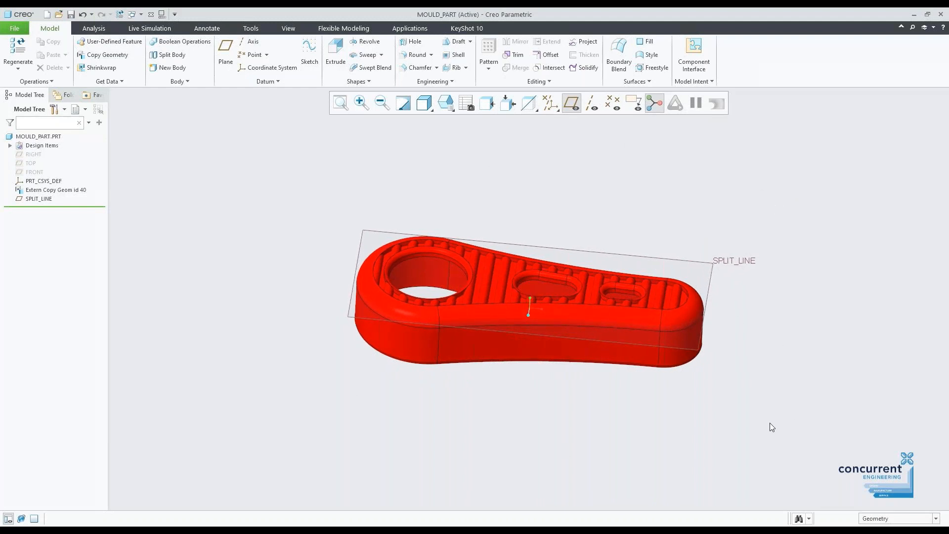
pyautogui.click(740, 263)
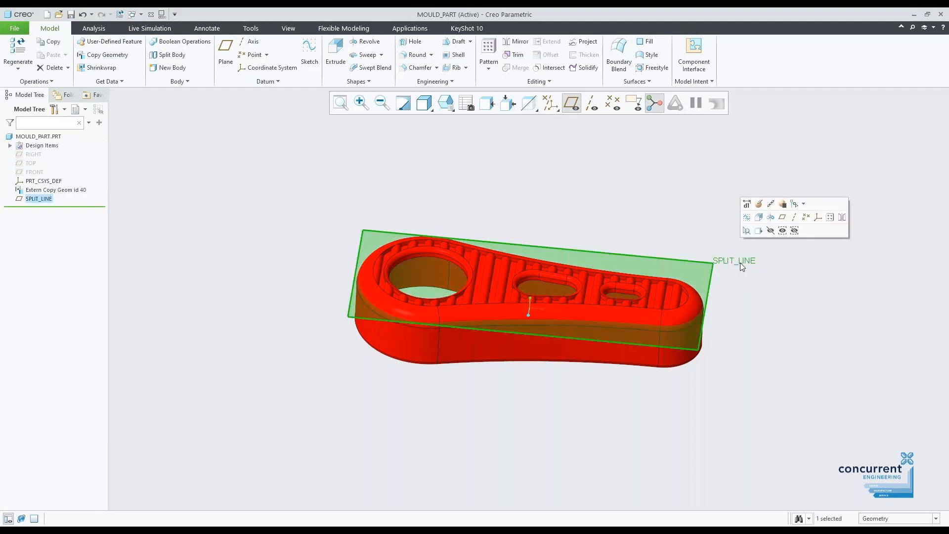
pyautogui.click(758, 218)
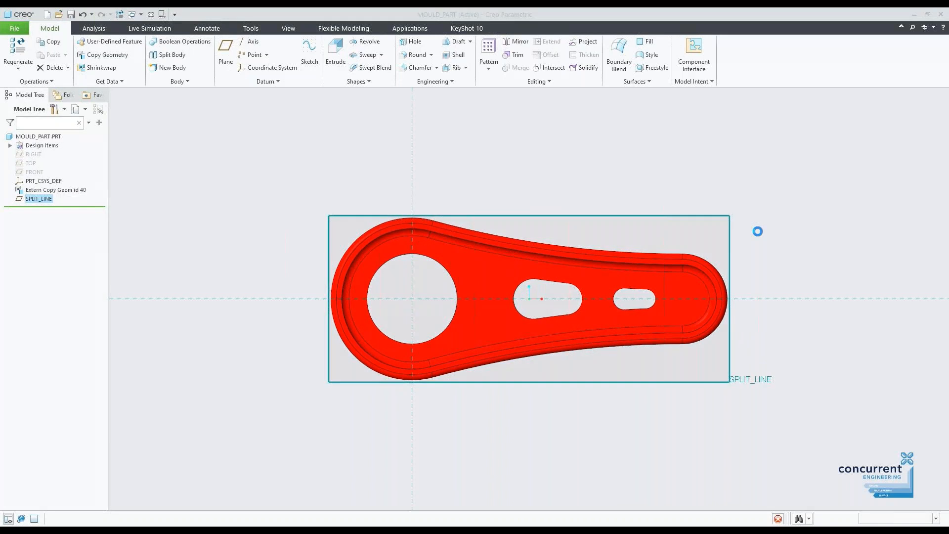
pyautogui.click(253, 55)
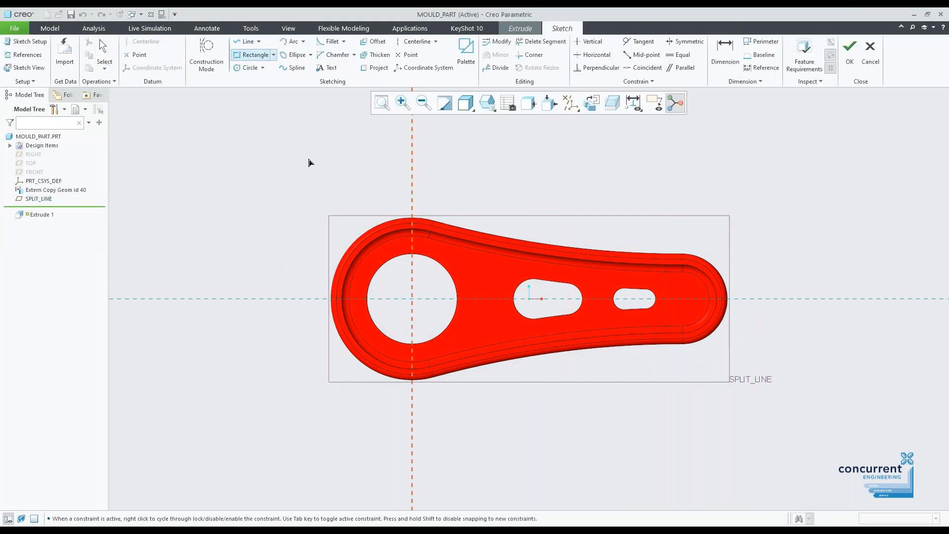
pyautogui.click(313, 197)
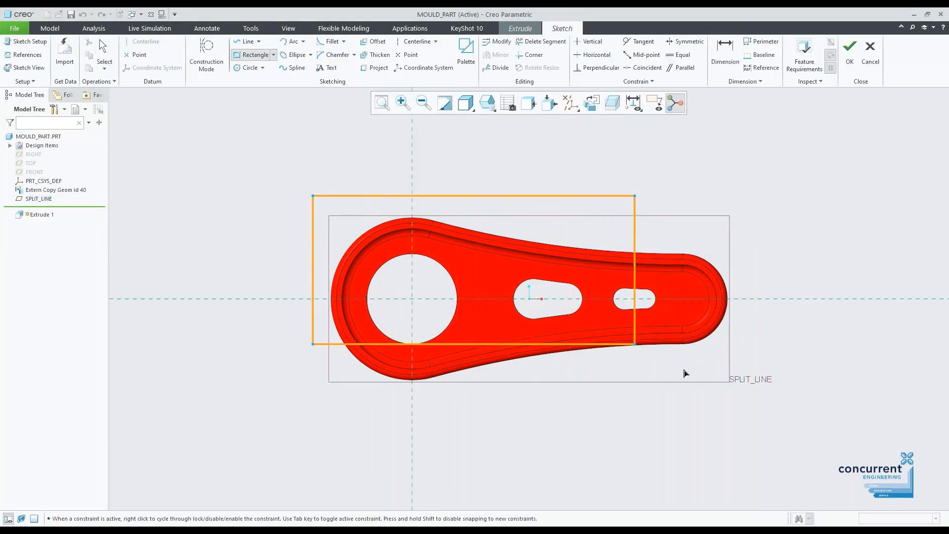
pyautogui.click(747, 411)
pyautogui.middleClick(829, 349)
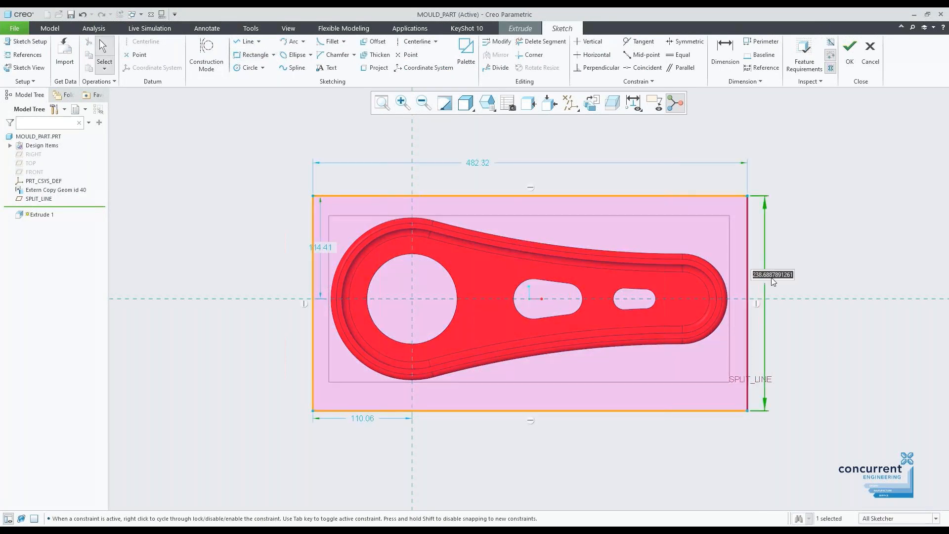
# - Set the rectangle's height to 240 and its width to 480
pyautogui.write('240')
pyautogui.press('Return')
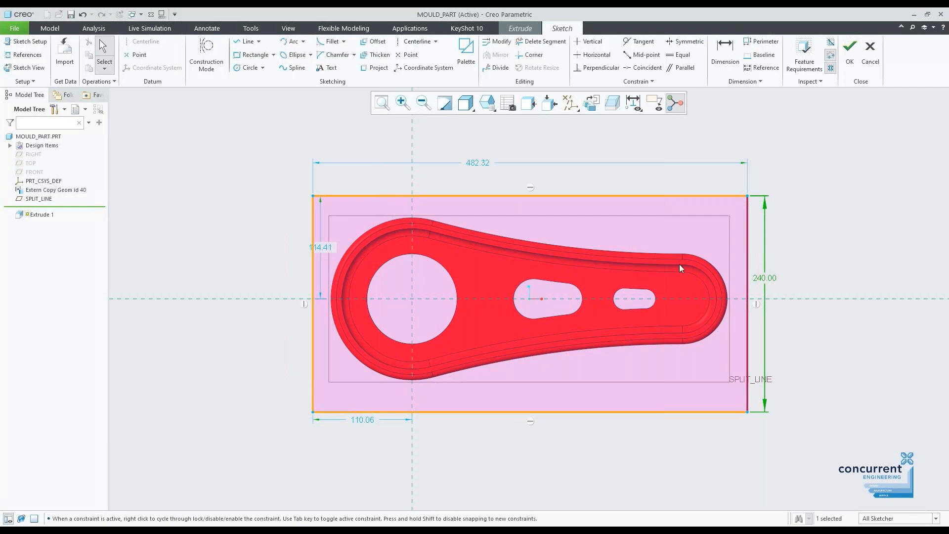
pyautogui.doubleClick(477, 163)
pyautogui.write('480')
pyautogui.press('Return')
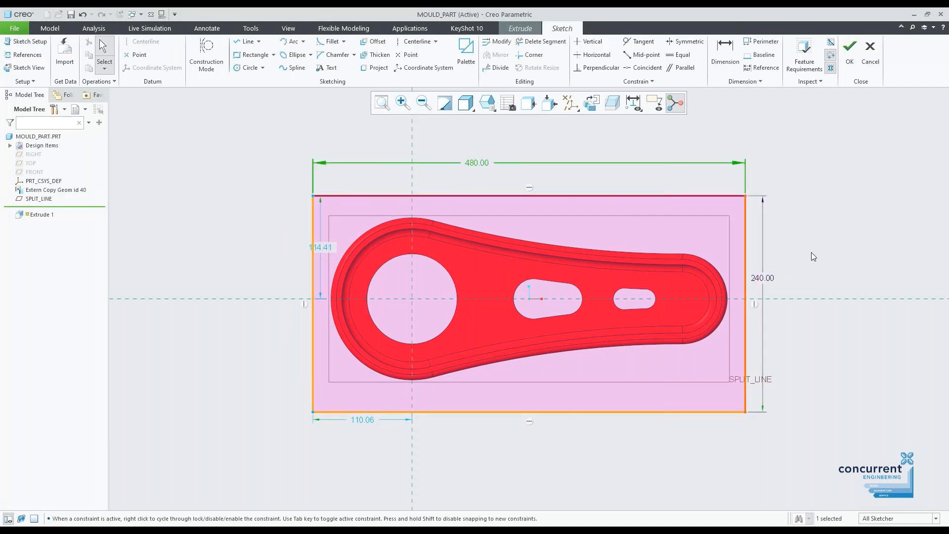
# - Position the rectangle 120 from the horizontal reference and 110 from the vertical reference, and finish the sketch
pyautogui.click(737, 52)
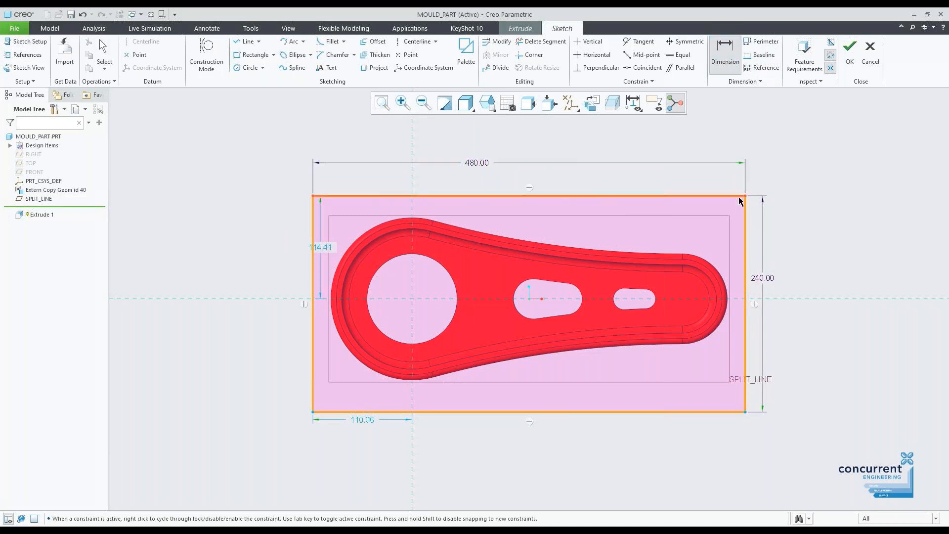
pyautogui.middleClick(818, 266)
pyautogui.write('120')
pyautogui.press('Return')
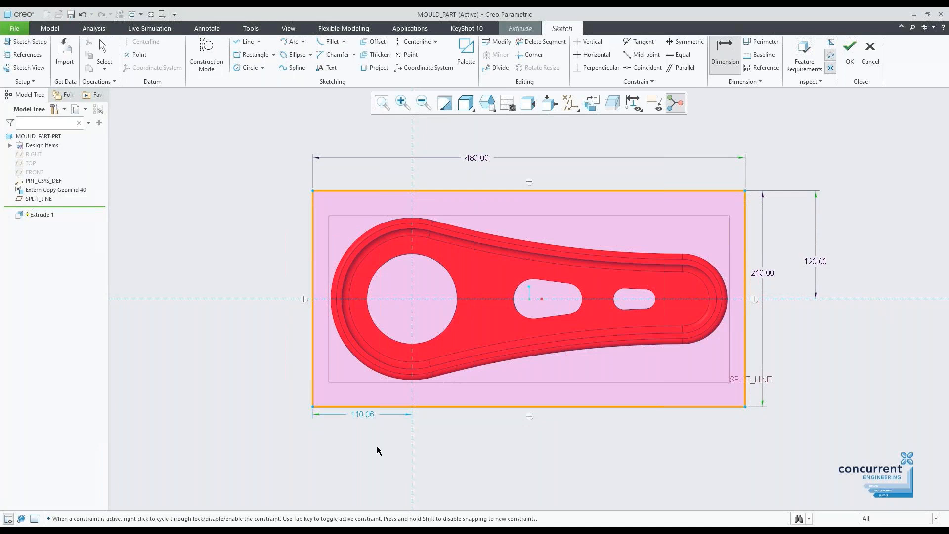
pyautogui.doubleClick(359, 414)
pyautogui.write('110')
pyautogui.press('Return')
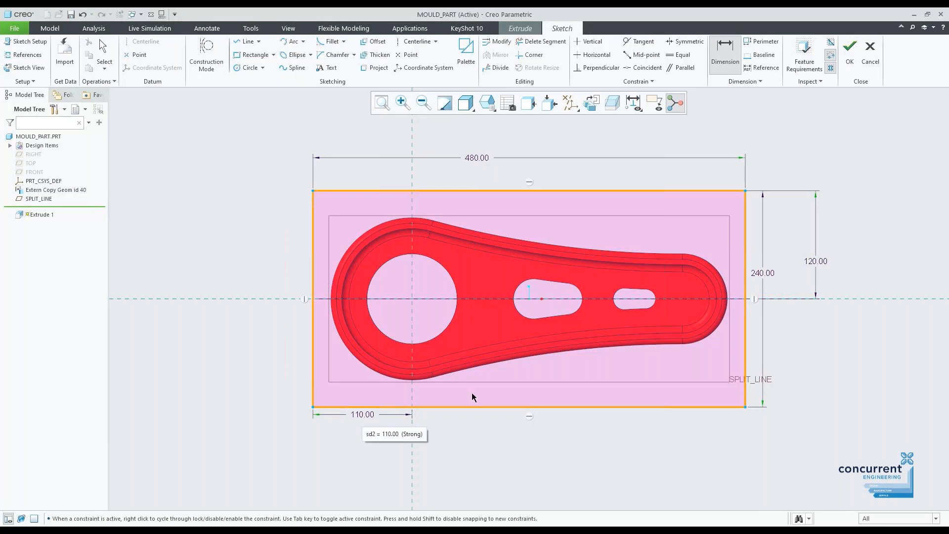
pyautogui.click(850, 58)
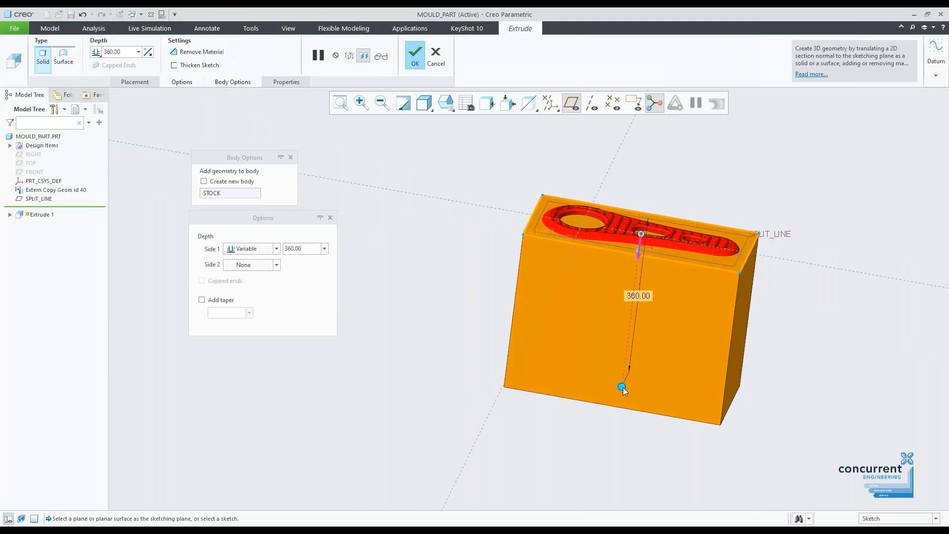
# - Set the extrusion's first-side depth to 80
pyautogui.moveTo(624, 382); pyautogui.dragTo(626, 351)
pyautogui.doubleClick(643, 277)
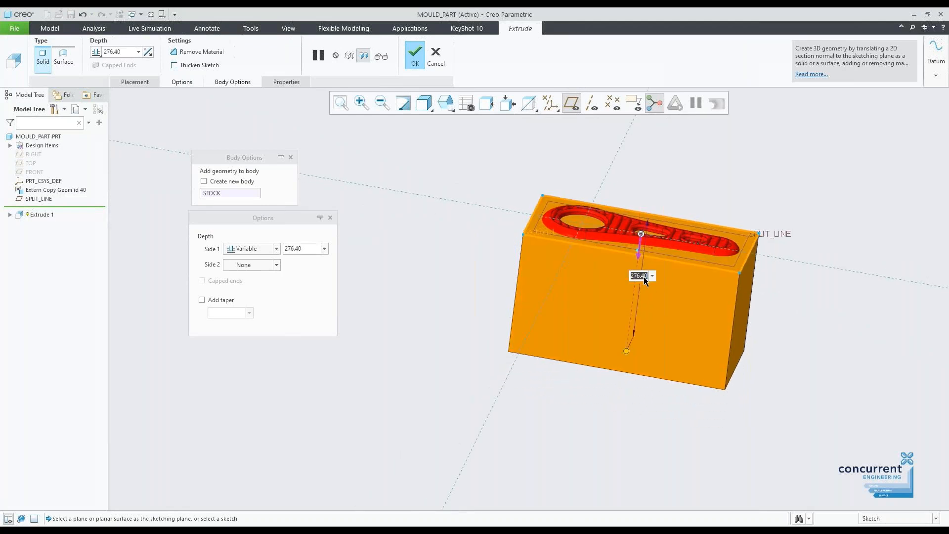
pyautogui.write('80')
pyautogui.press('Return')
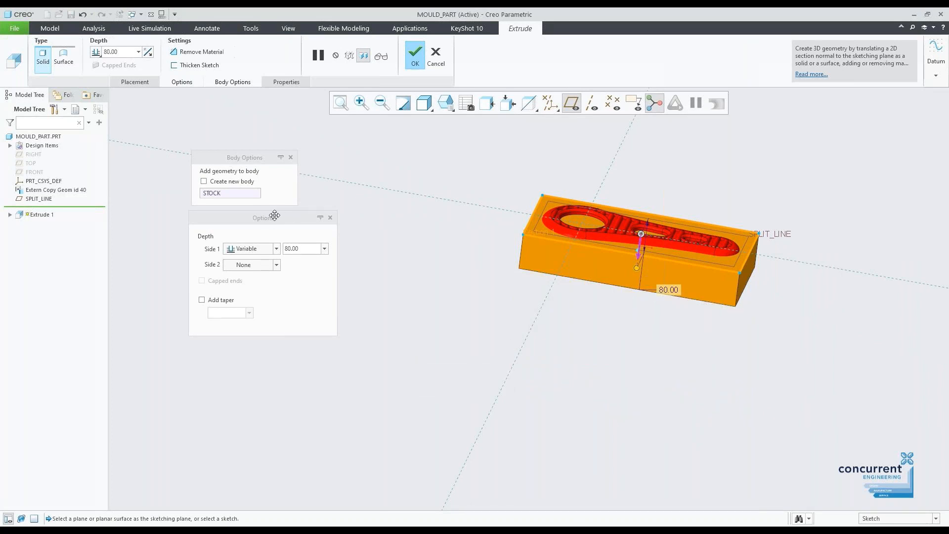
# - Extrude the second side to a variable depth of 40 and create the block as a new body
pyautogui.click(278, 265)
pyautogui.click(252, 276)
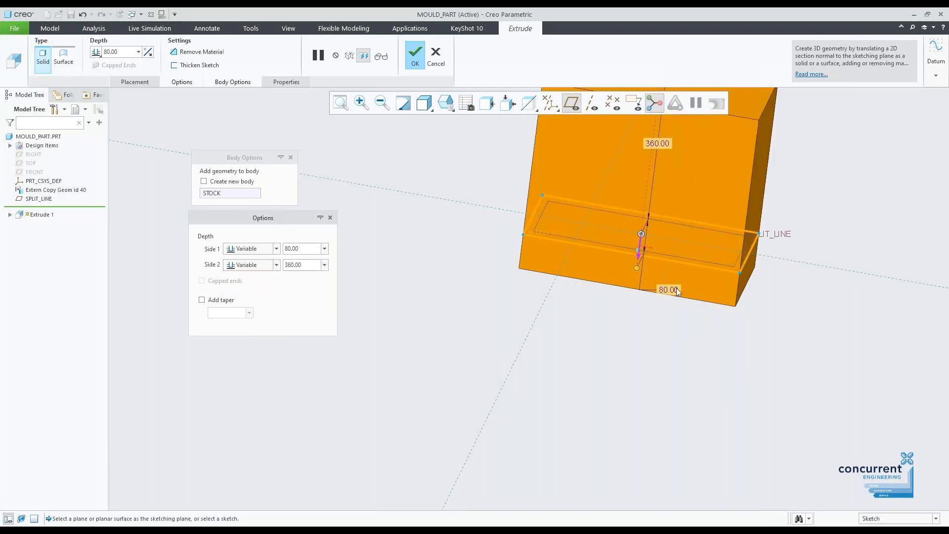
pyautogui.doubleClick(664, 145)
pyautogui.write('40')
pyautogui.press('Return')
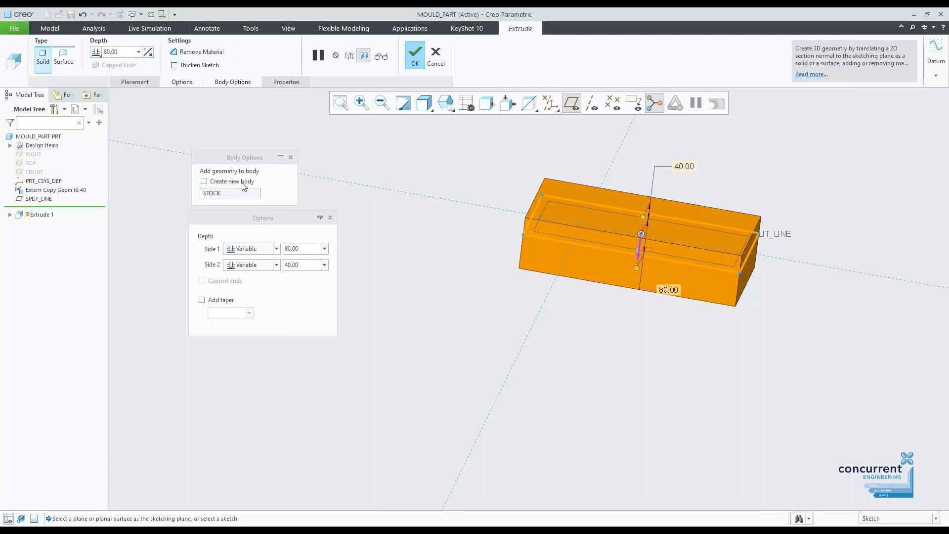
pyautogui.click(204, 182)
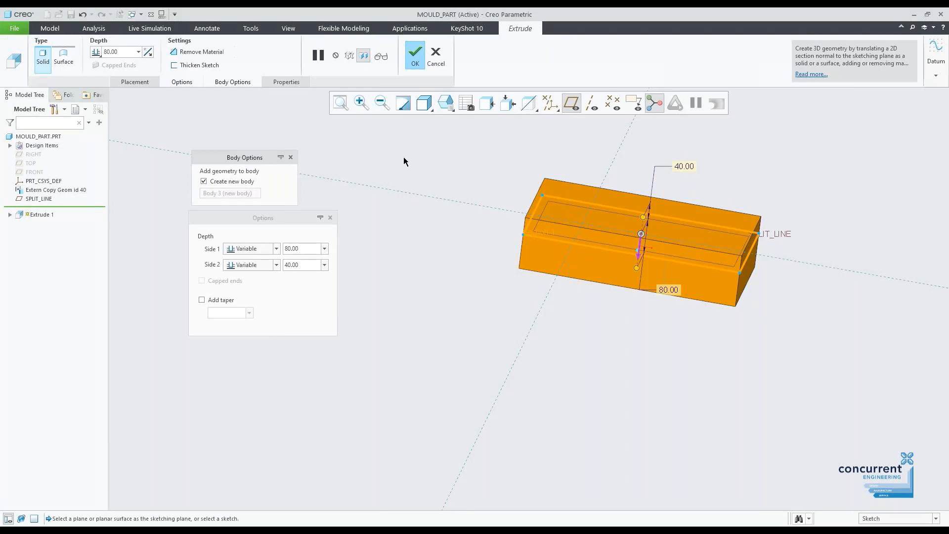
pyautogui.click(418, 59)
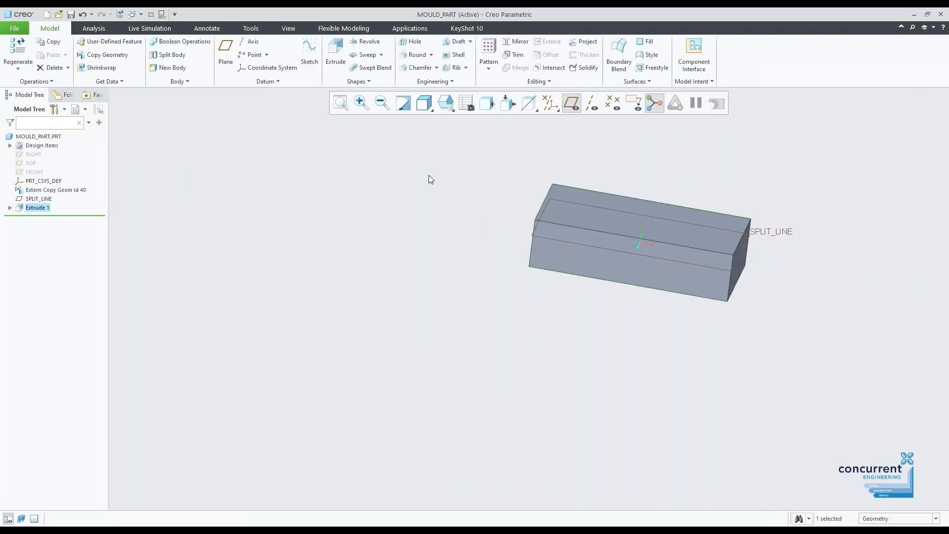
# - Split the new extruded block body using the SPLIT_LINE plane as the splitting object
pyautogui.click(9, 145)
pyautogui.click(20, 154)
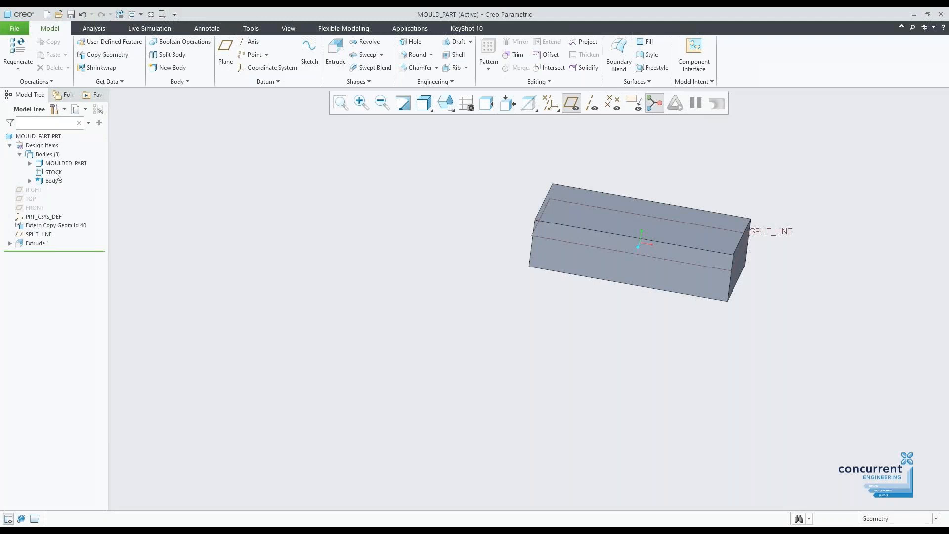
pyautogui.moveTo(769, 192); pyautogui.dragTo(764, 186, button='middle')
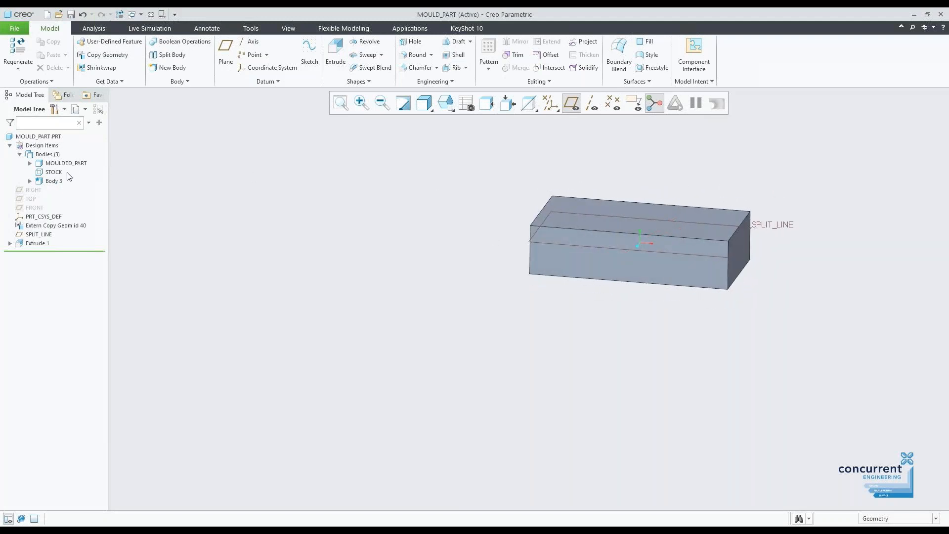
pyautogui.click(20, 155)
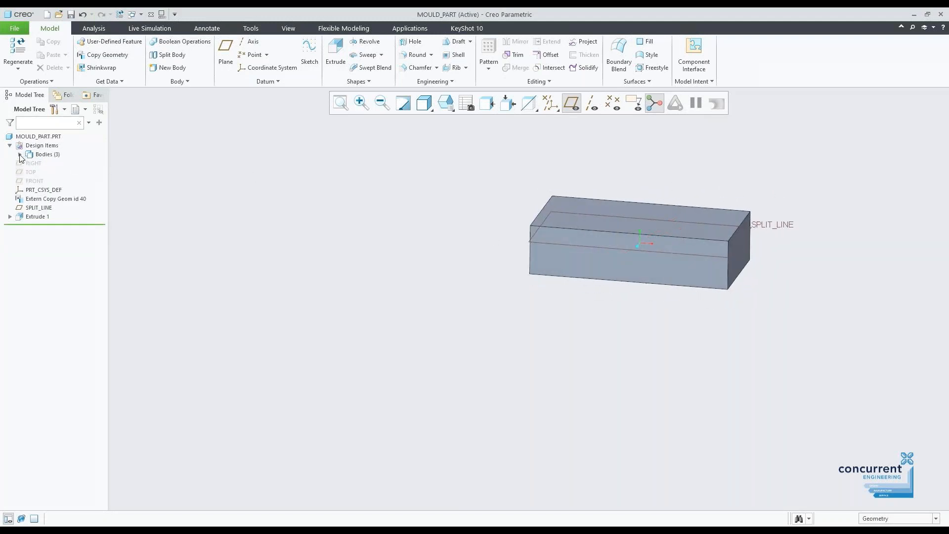
pyautogui.click(166, 55)
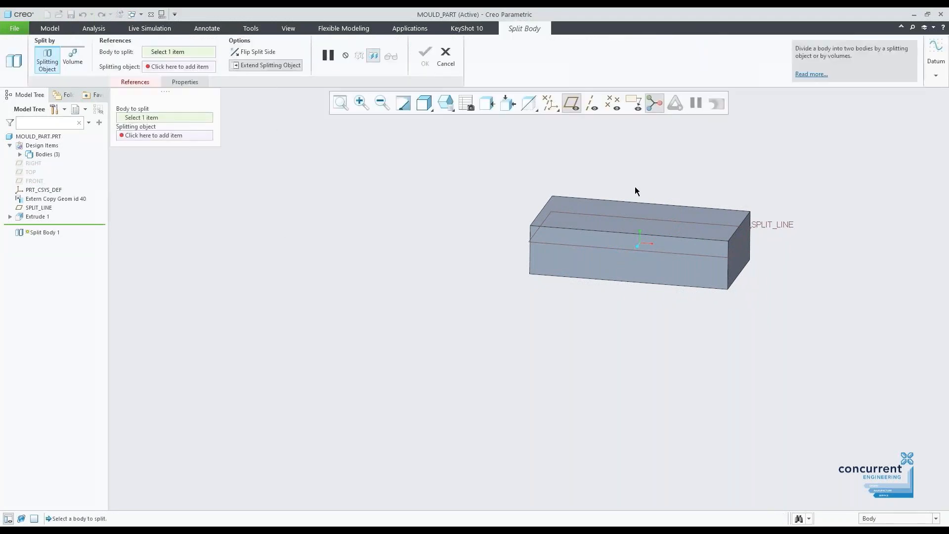
pyautogui.click(663, 242)
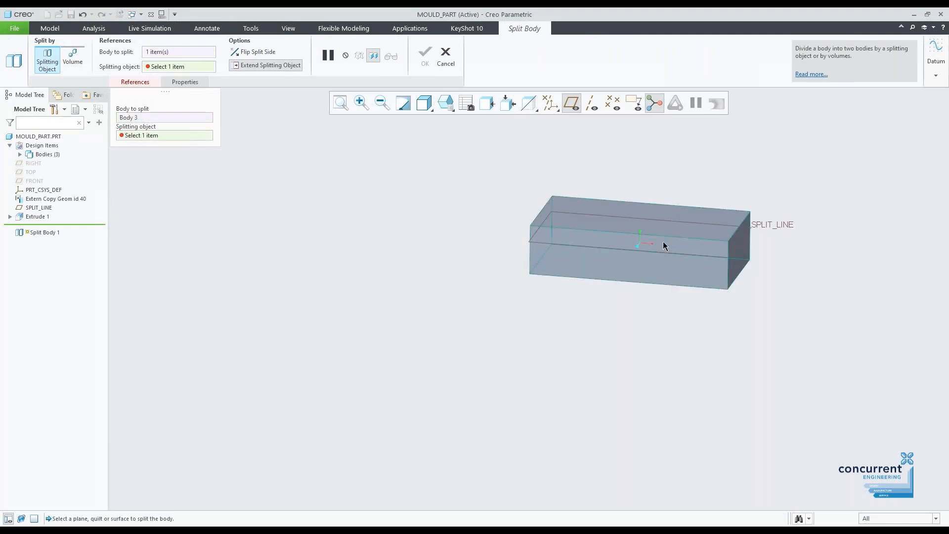
pyautogui.click(789, 226)
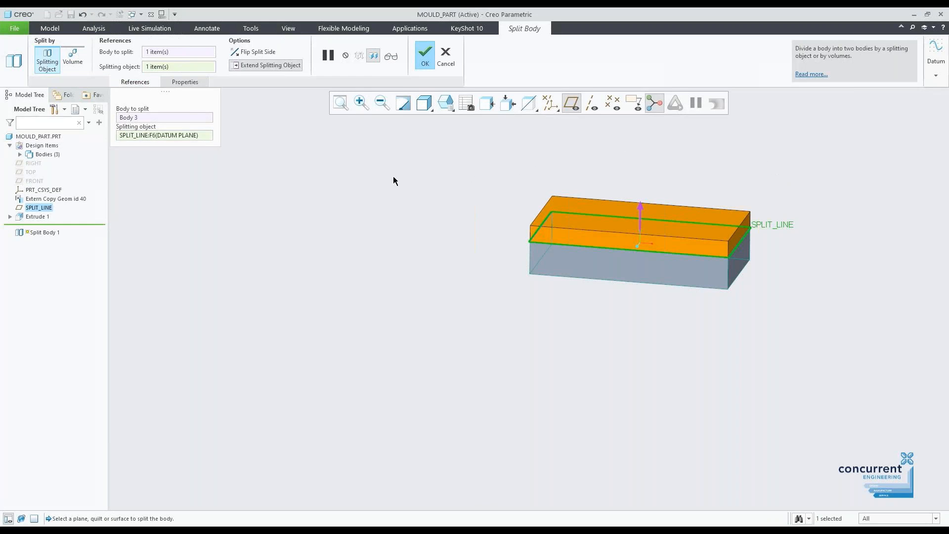
pyautogui.click(427, 59)
pyautogui.moveTo(752, 183); pyautogui.dragTo(749, 195, button='middle')
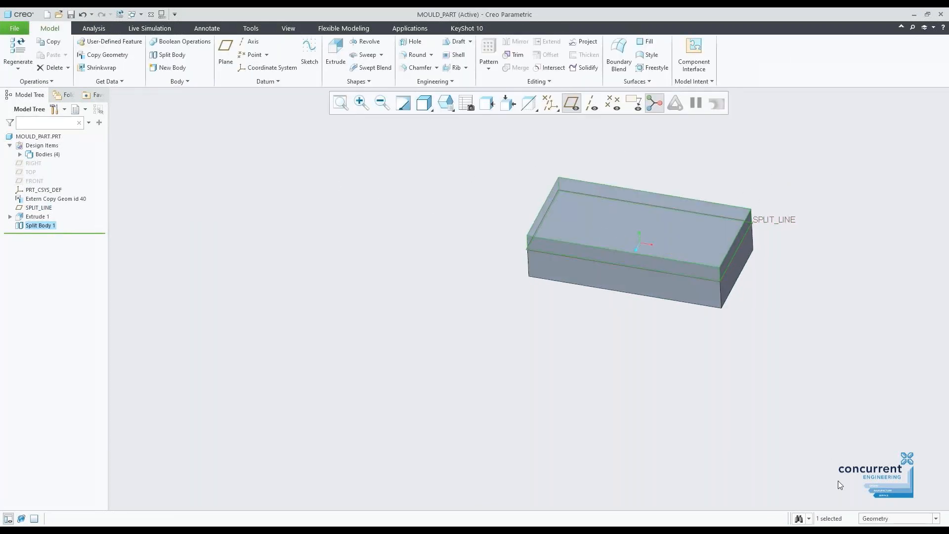
# - Restrict the selection filter to bodies and expand the part's bodies in the model tree
pyautogui.click(907, 519)
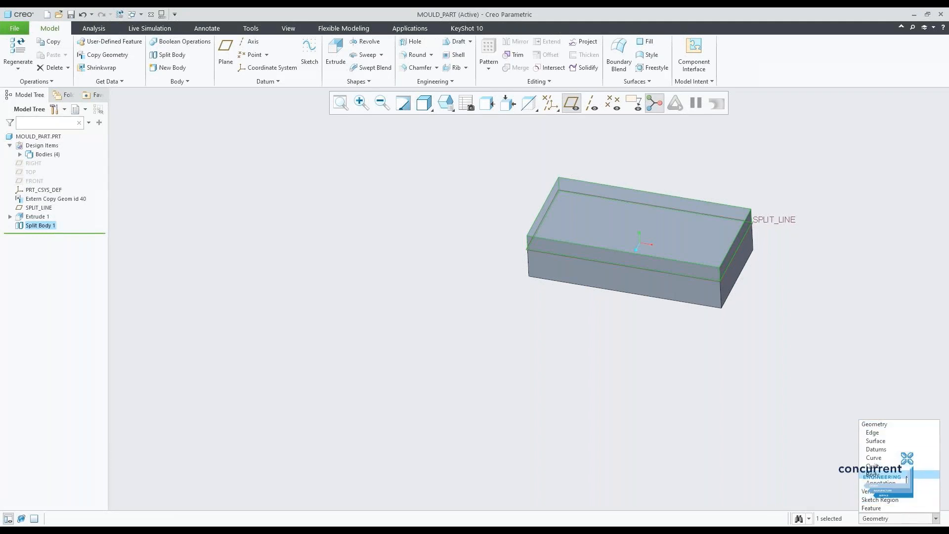
pyautogui.click(874, 475)
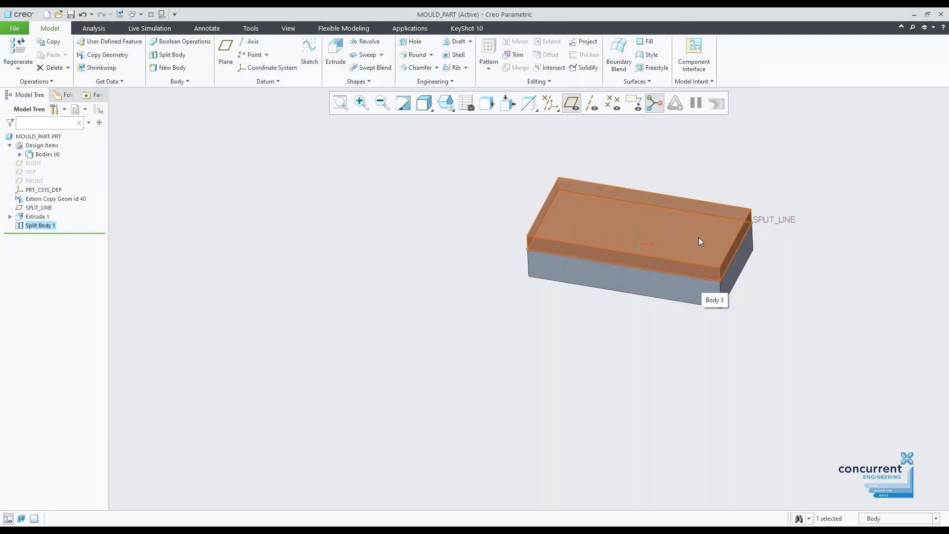
pyautogui.click(703, 270)
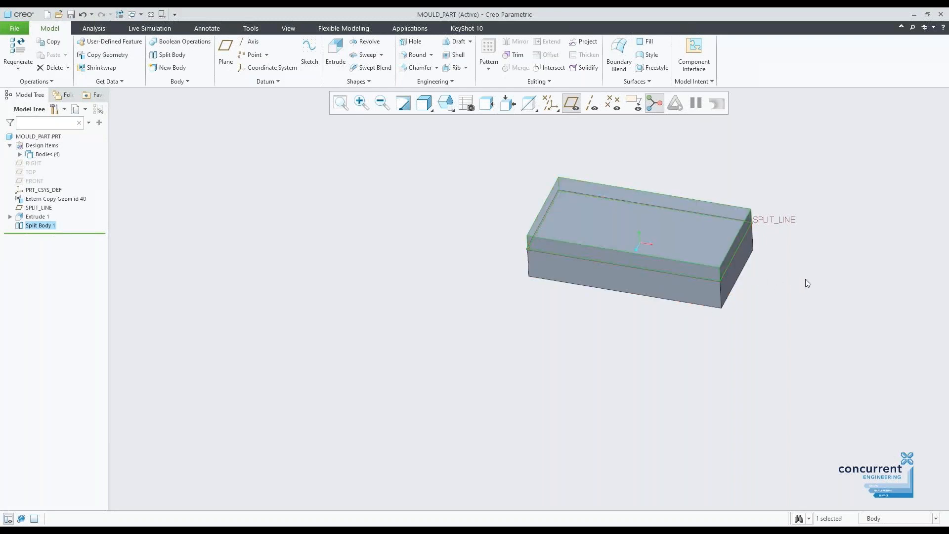
pyautogui.moveTo(812, 276)
pyautogui.mouseDown(button='middle')
pyautogui.moveTo(815, 260)
pyautogui.moveTo(820, 274)
pyautogui.mouseUp(button='middle')
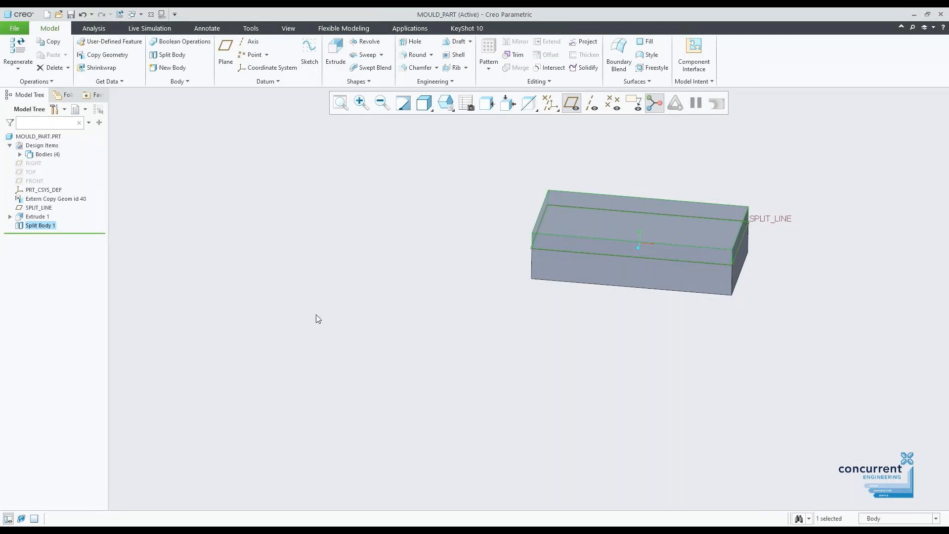
pyautogui.click(19, 154)
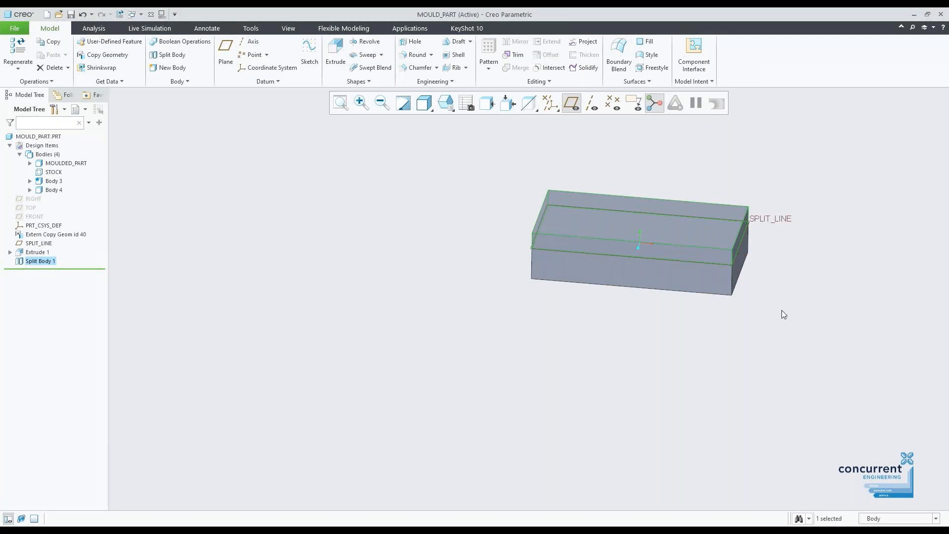
# - Subtract the MOULDED_PART body from the upper mould block, Body 4, keeping the modifying body
pyautogui.click(186, 42)
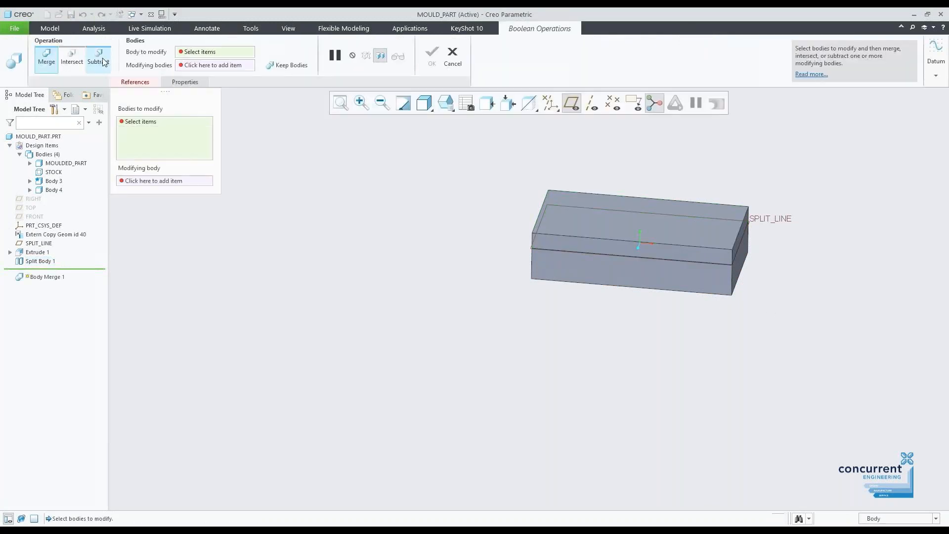
pyautogui.click(99, 59)
pyautogui.click(609, 212)
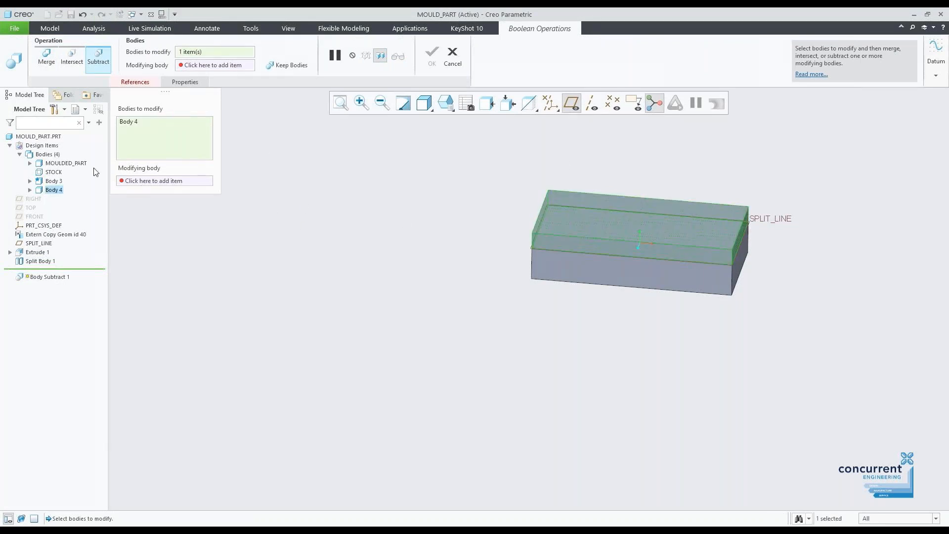
pyautogui.click(143, 180)
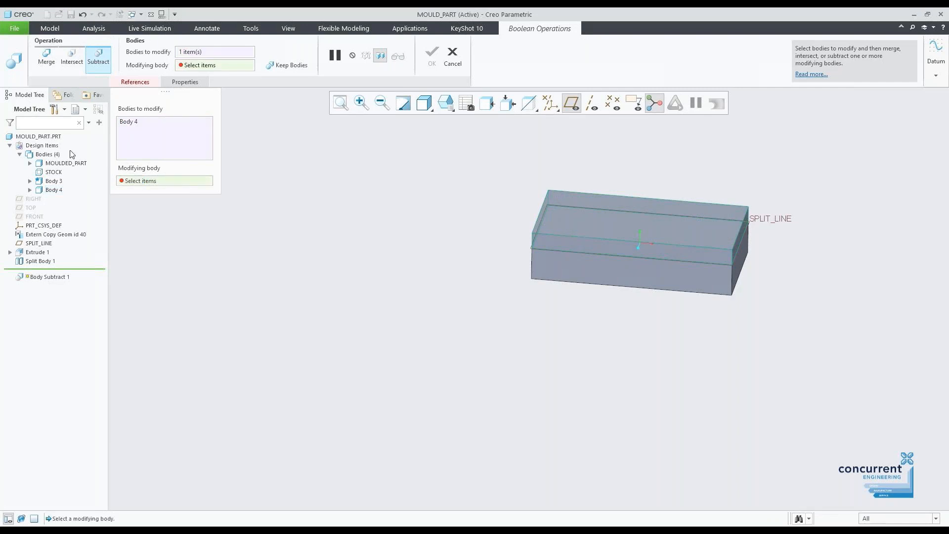
pyautogui.click(67, 163)
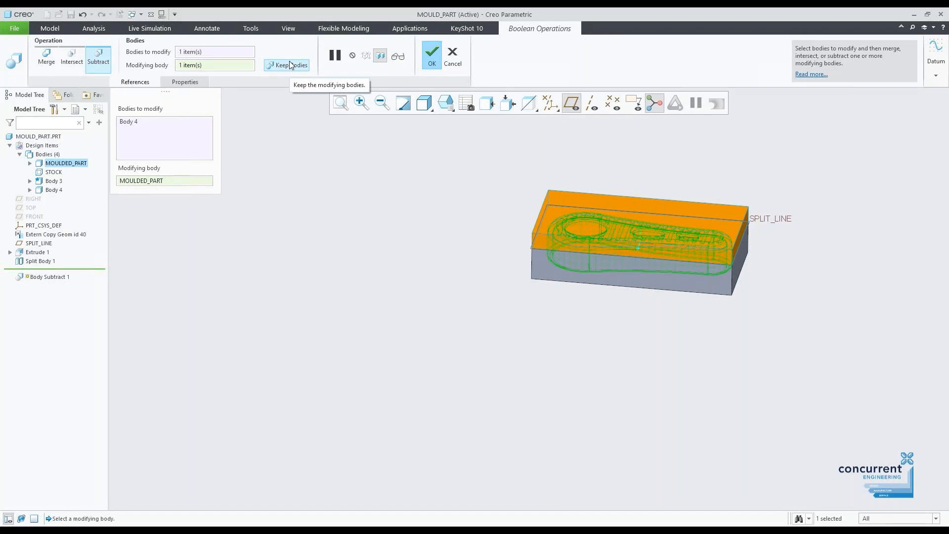
pyautogui.click(432, 55)
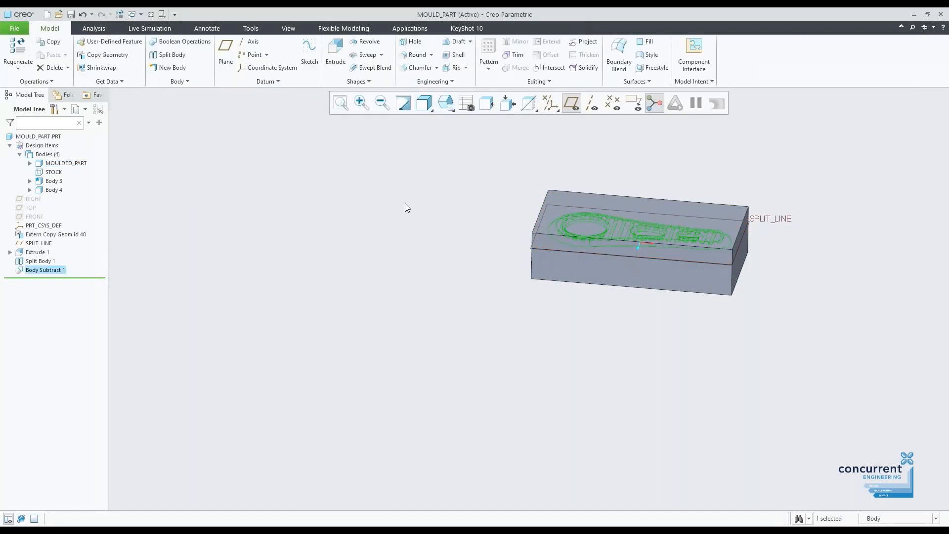
# - Subtract the MOULDED_PART body from the lower mould block, Body 3, keeping the modifying body
pyautogui.click(182, 41)
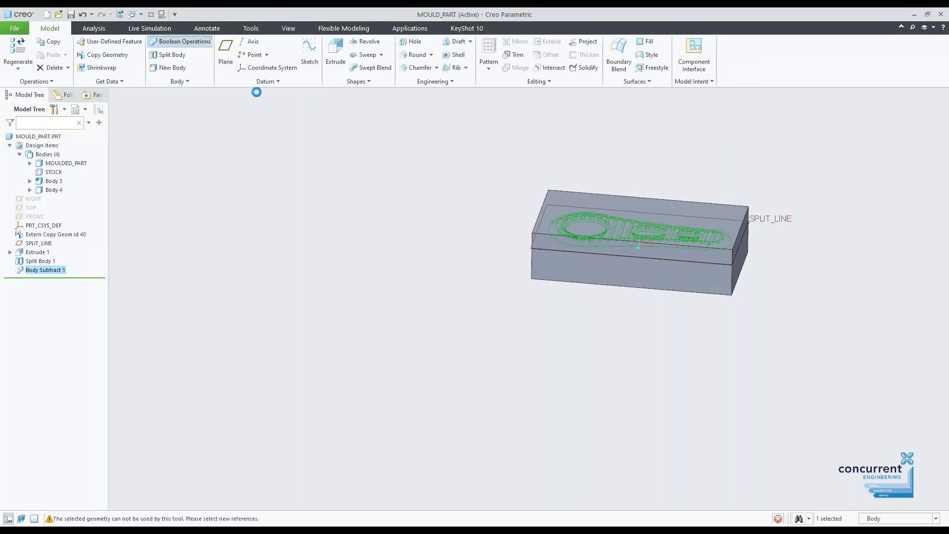
pyautogui.click(99, 57)
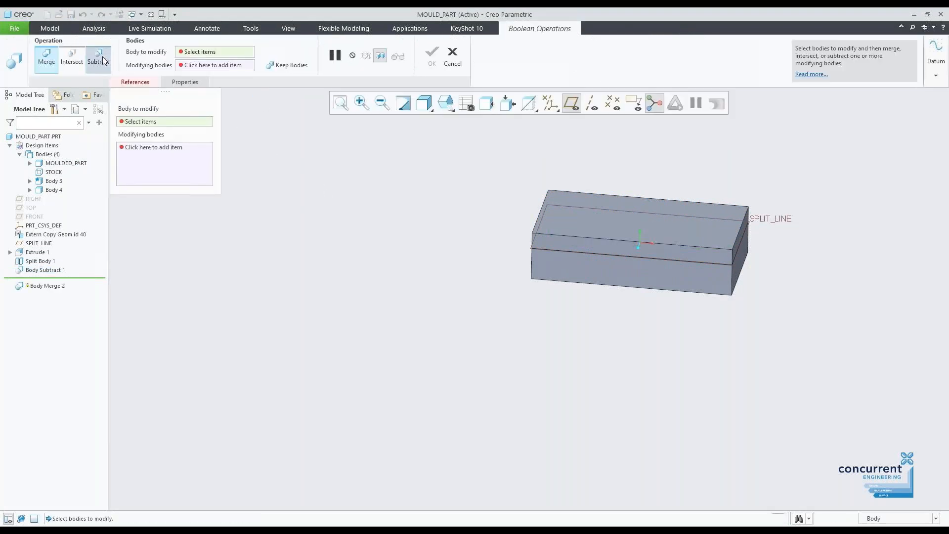
pyautogui.click(613, 281)
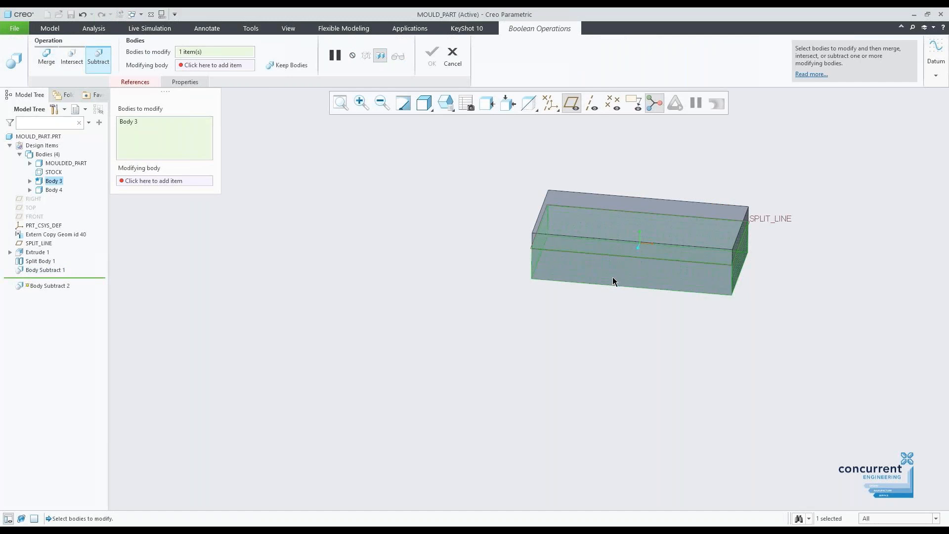
pyautogui.click(160, 181)
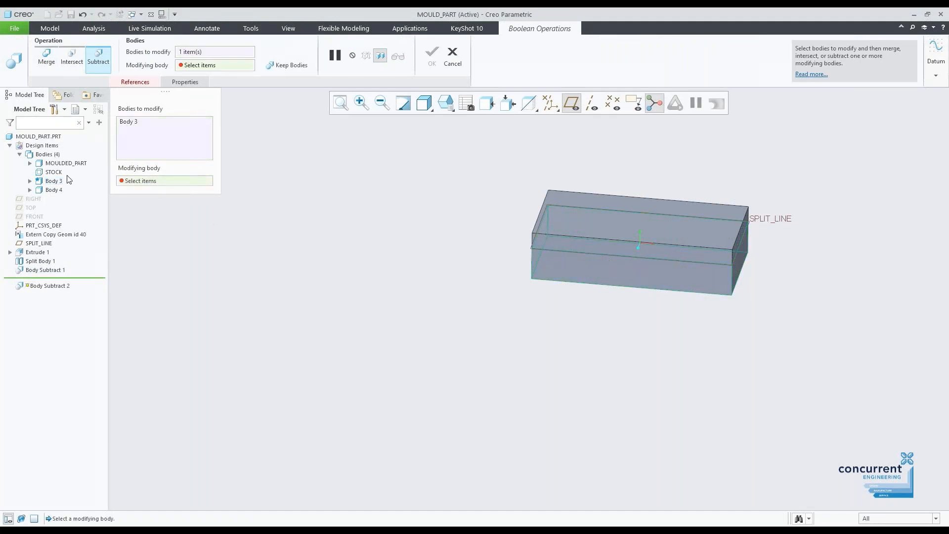
pyautogui.click(72, 164)
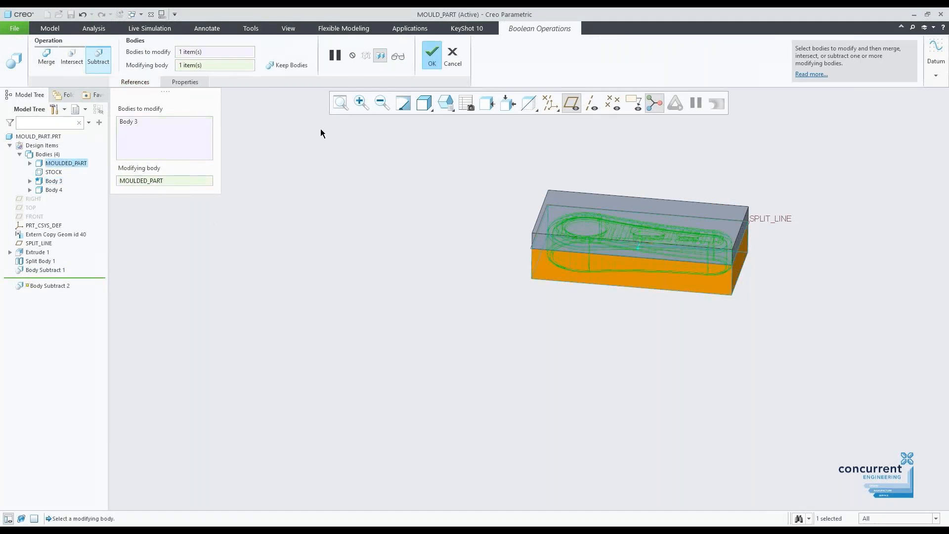
pyautogui.click(291, 63)
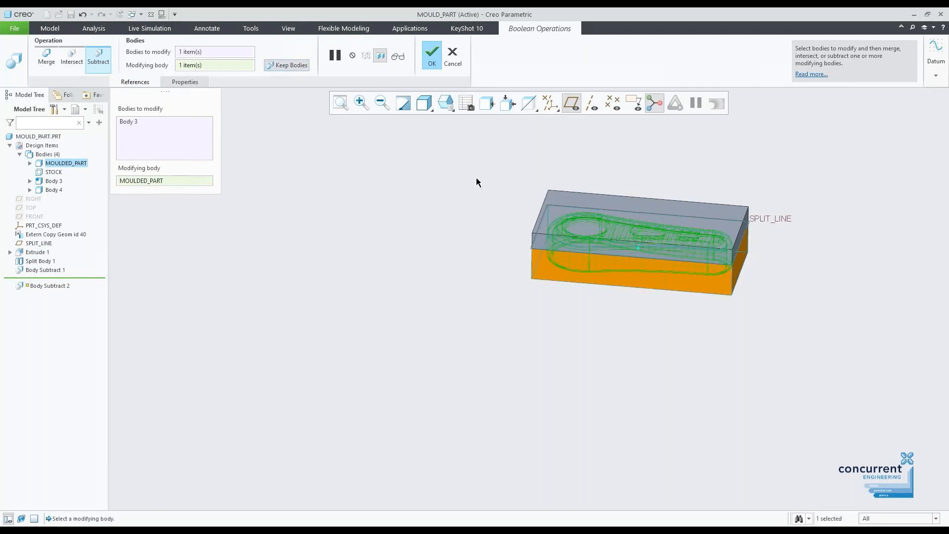
pyautogui.click(431, 56)
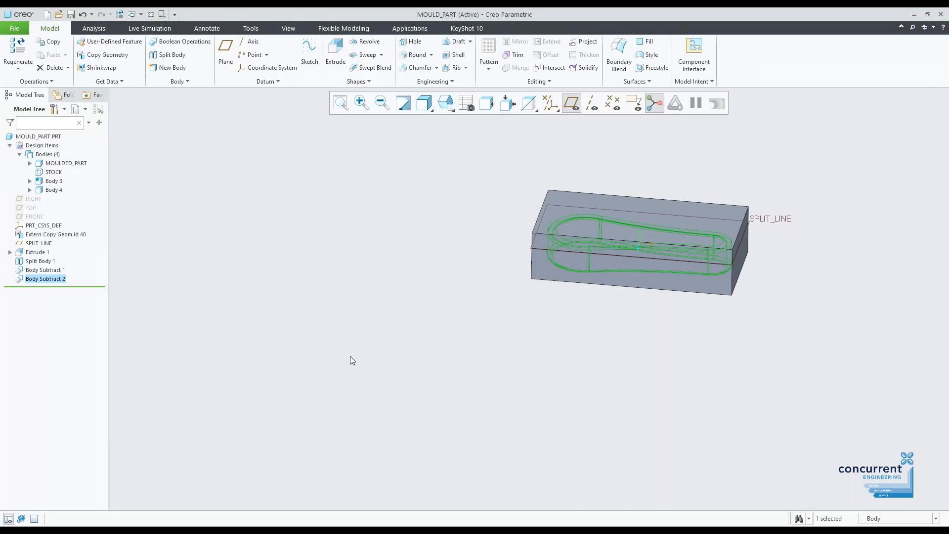
# - Hide Body 4 and MOULDED_PART temporarily to inspect the cavity in the lower mould block, and undo both hides
pyautogui.click(720, 227)
pyautogui.click(744, 194)
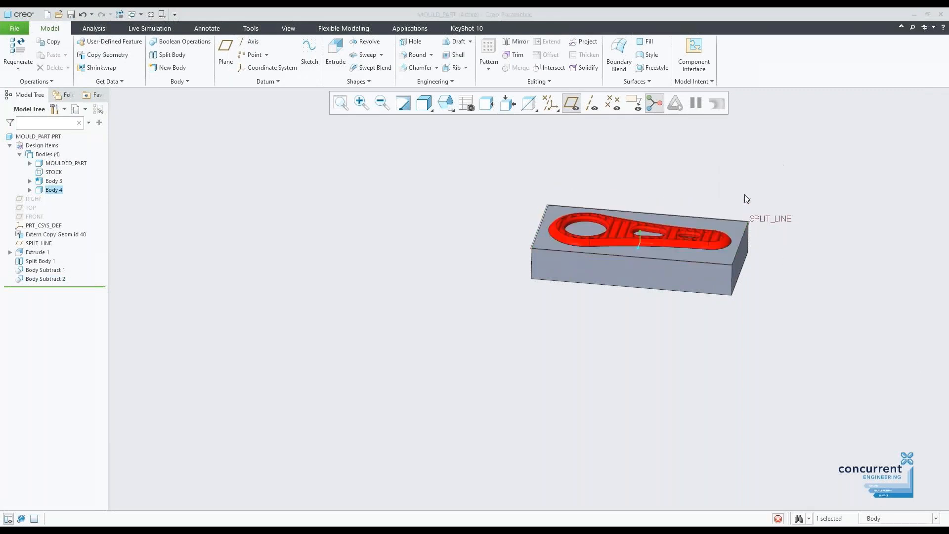
pyautogui.moveTo(792, 291); pyautogui.dragTo(794, 285, button='middle')
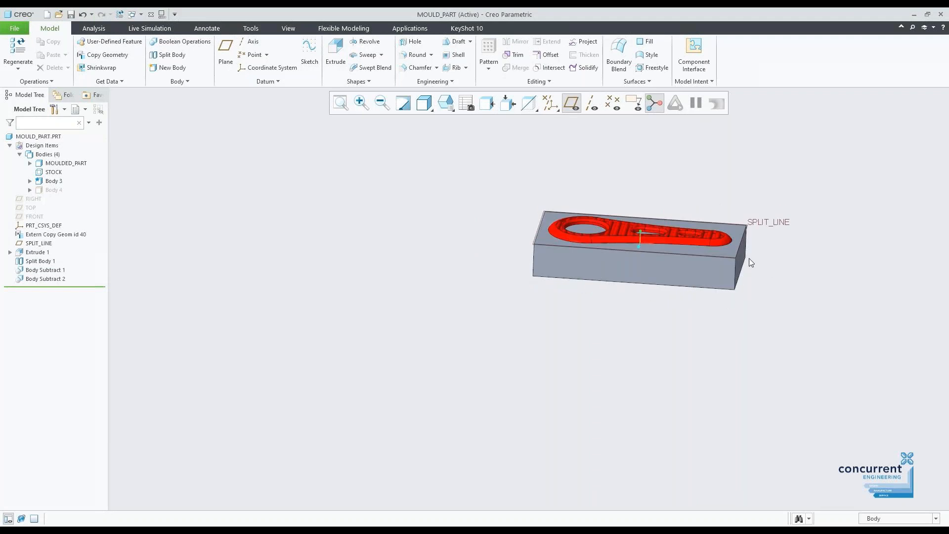
pyautogui.click(717, 238)
pyautogui.click(740, 210)
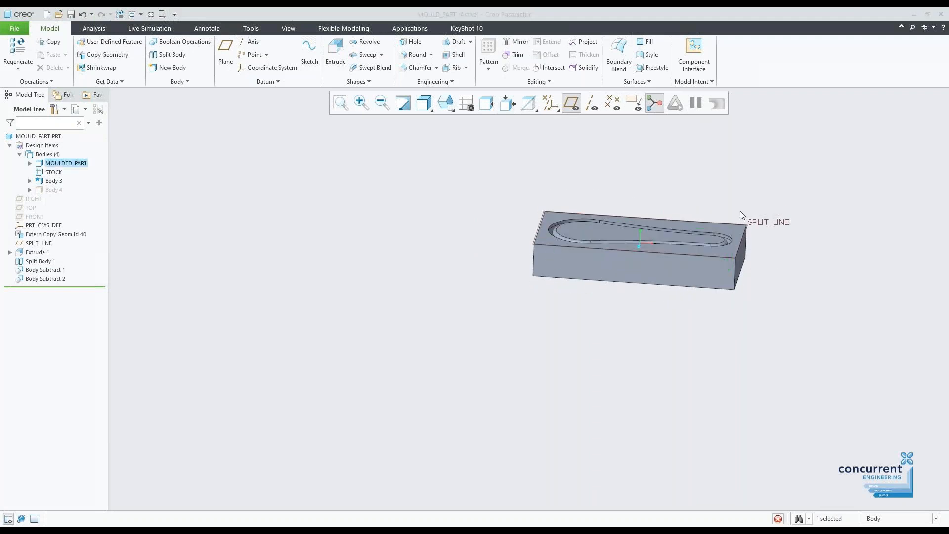
pyautogui.moveTo(747, 201)
pyautogui.mouseDown(button='middle')
pyautogui.moveTo(741, 265)
pyautogui.moveTo(738, 214)
pyautogui.mouseUp(button='middle')
pyautogui.click(83, 16)
pyautogui.click(83, 19)
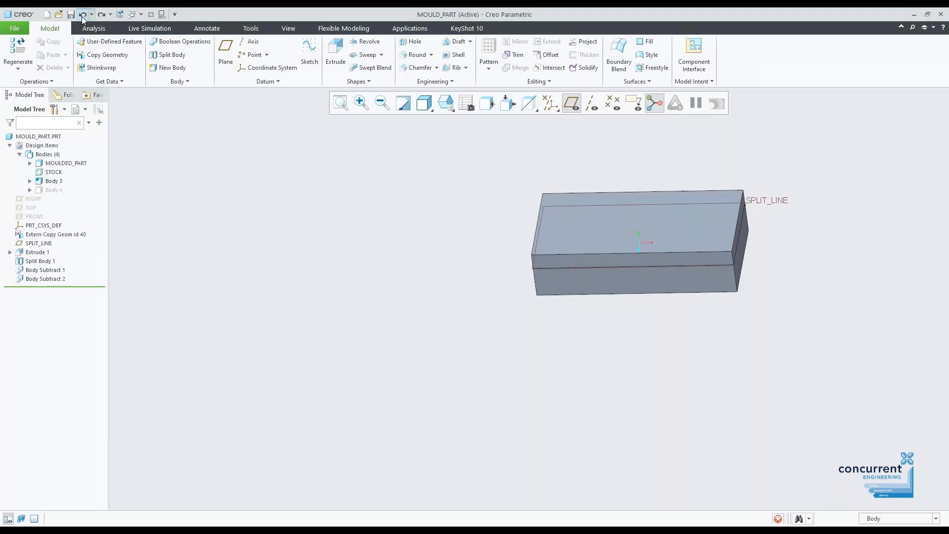
# - Hide the lower mould block, Body 3, and examine the upper block with the moulded part
pyautogui.moveTo(822, 215); pyautogui.dragTo(815, 187, button='middle')
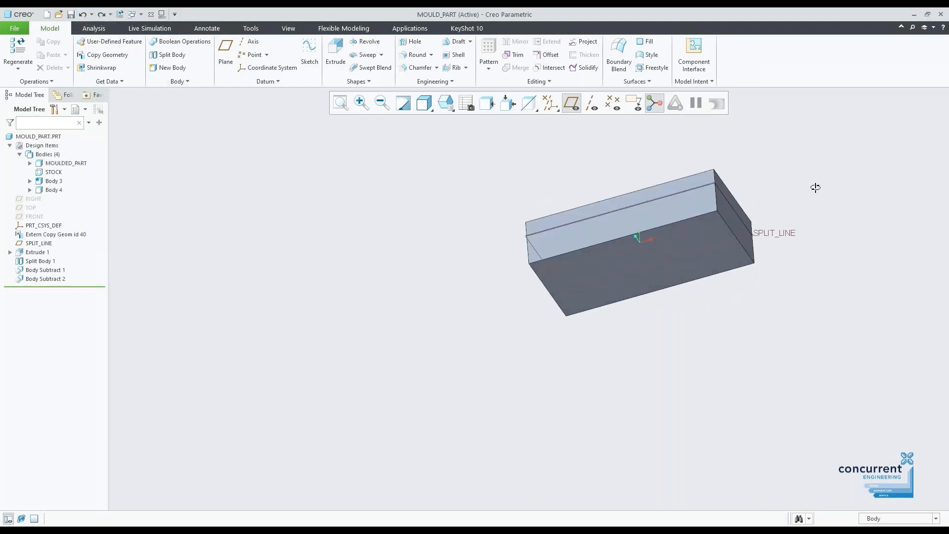
pyautogui.click(736, 244)
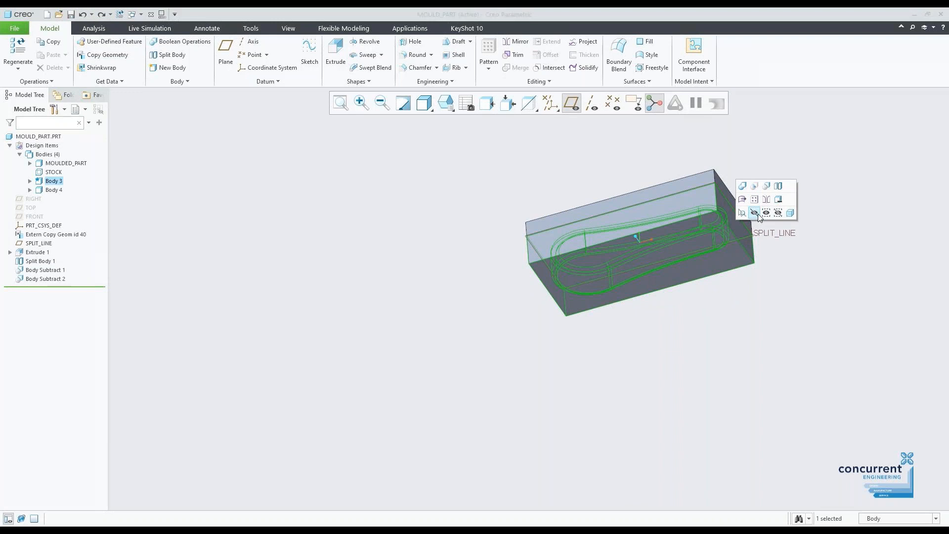
pyautogui.click(758, 214)
pyautogui.moveTo(803, 218); pyautogui.dragTo(809, 266, button='middle')
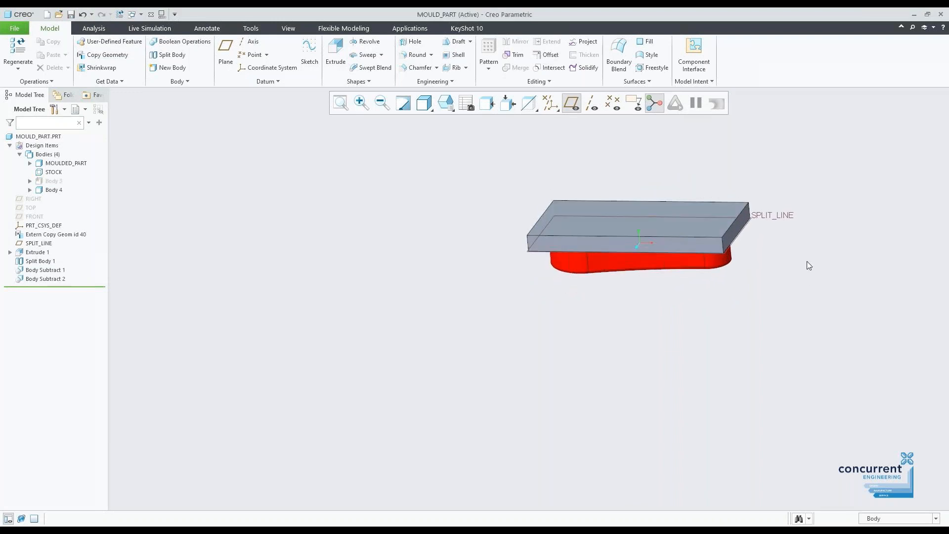
pyautogui.click(417, 28)
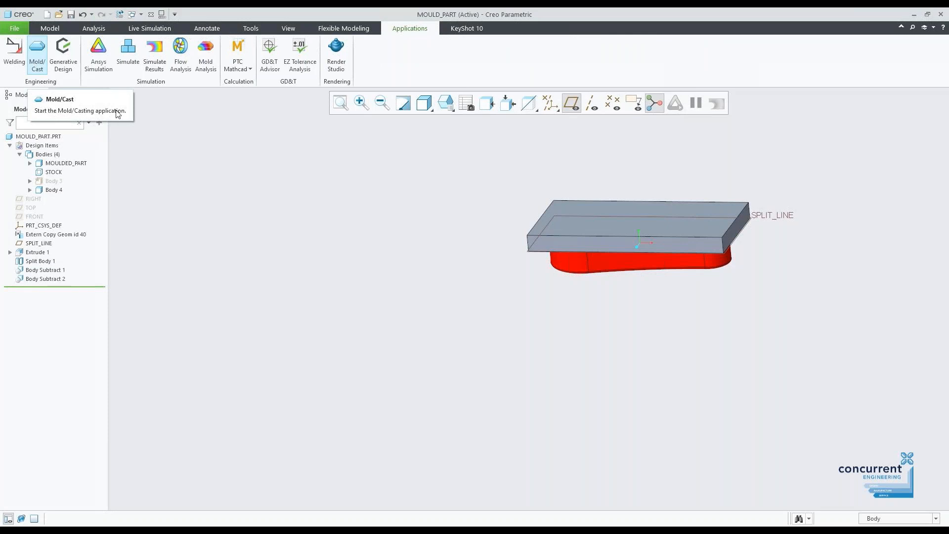
pyautogui.moveTo(752, 168)
pyautogui.mouseDown(button='middle')
pyautogui.moveTo(748, 144)
pyautogui.moveTo(764, 165)
pyautogui.moveTo(741, 149)
pyautogui.moveTo(752, 180)
pyautogui.moveTo(750, 135)
pyautogui.moveTo(761, 172)
pyautogui.moveTo(749, 166)
pyautogui.mouseUp(button='middle')
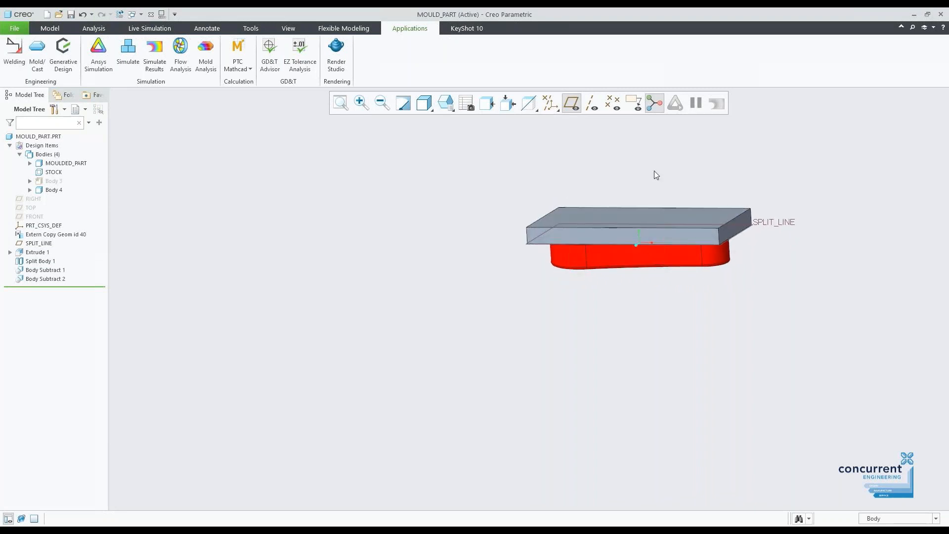
pyautogui.click(51, 29)
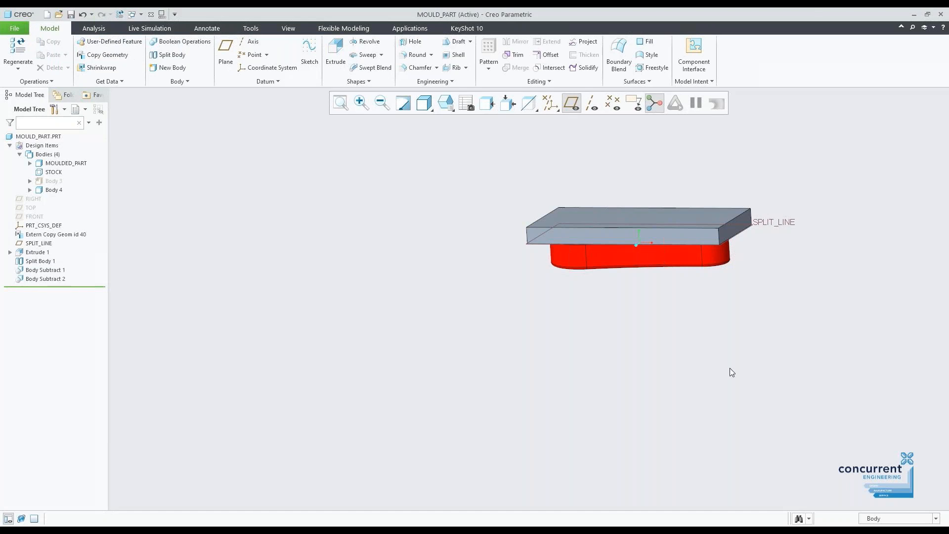
# - Hide the upper mould block, Body 4, and inspect the moulded part relative to the SPLIT_LINE plane
pyautogui.moveTo(751, 345)
pyautogui.mouseDown(button='middle')
pyautogui.moveTo(737, 290)
pyautogui.moveTo(756, 354)
pyautogui.mouseUp(button='middle')
pyautogui.click(703, 218)
pyautogui.click(721, 182)
pyautogui.moveTo(777, 178); pyautogui.dragTo(763, 250, button='middle')
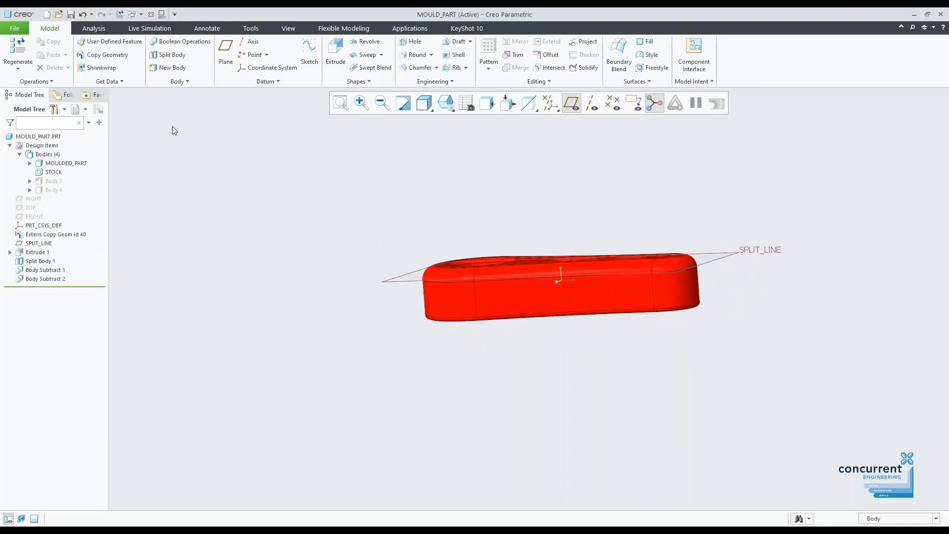
pyautogui.moveTo(667, 209); pyautogui.dragTo(401, 194, button='middle')
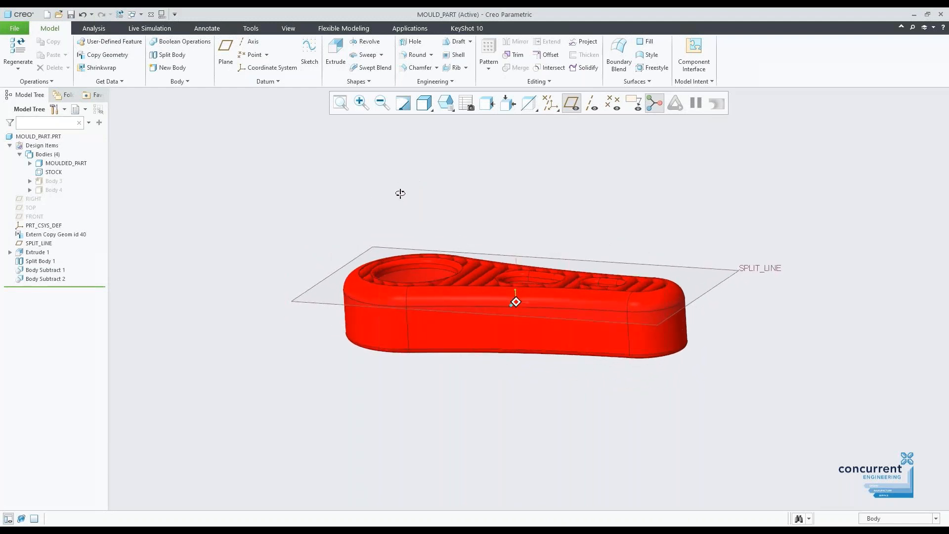
pyautogui.moveTo(469, 197); pyautogui.dragTo(492, 204, button='middle')
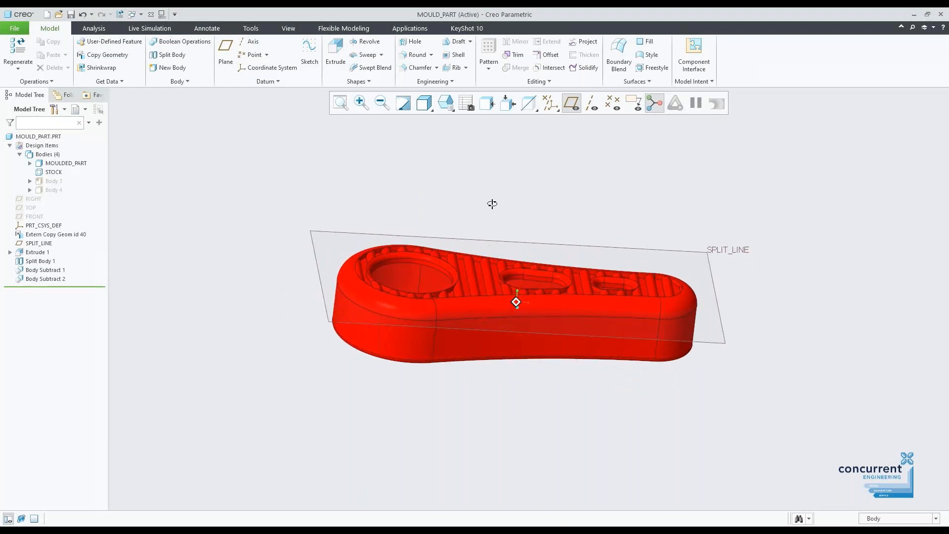
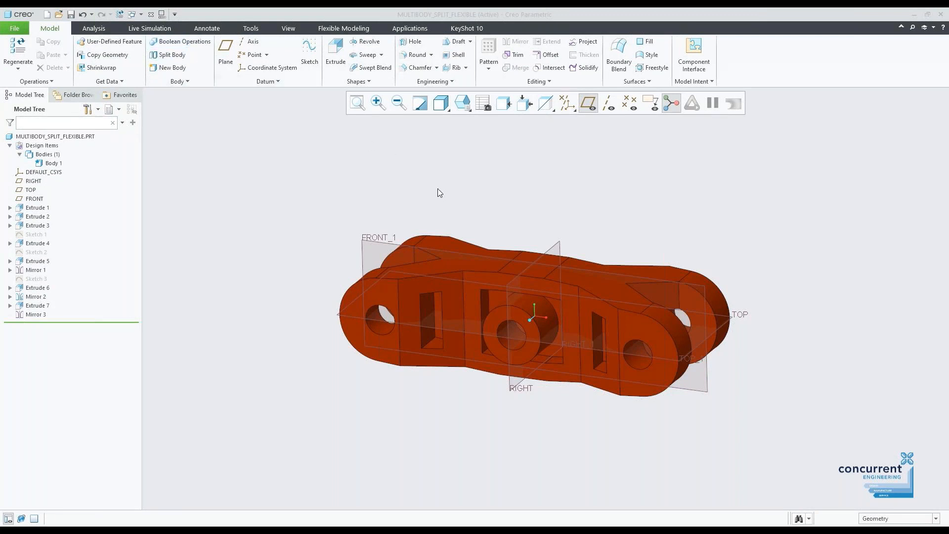
pyautogui.click(366, 28)
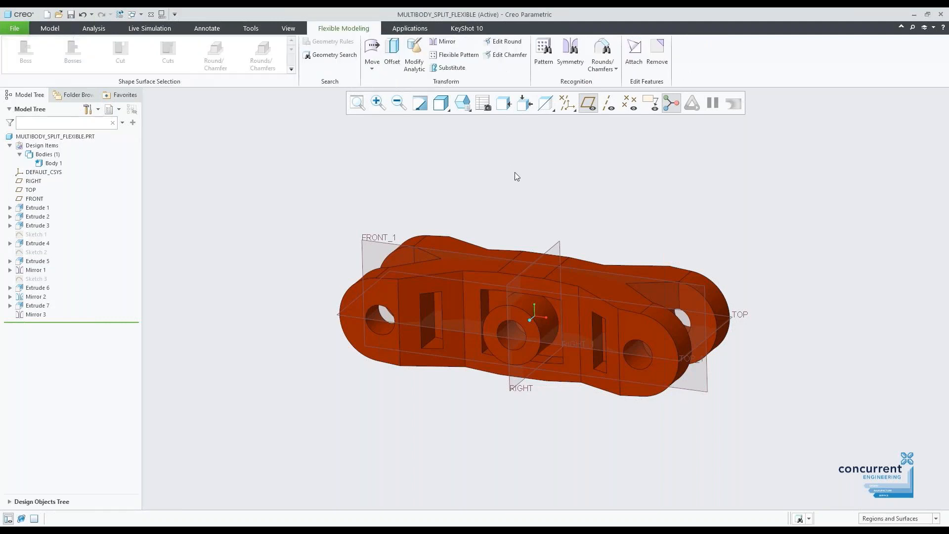
pyautogui.moveTo(675, 220)
pyautogui.mouseDown(button='middle')
pyautogui.moveTo(675, 201)
pyautogui.moveTo(711, 215)
pyautogui.moveTo(691, 201)
pyautogui.moveTo(683, 216)
pyautogui.moveTo(663, 216)
pyautogui.moveTo(674, 206)
pyautogui.moveTo(682, 214)
pyautogui.moveTo(669, 212)
pyautogui.moveTo(673, 221)
pyautogui.mouseUp(button='middle')
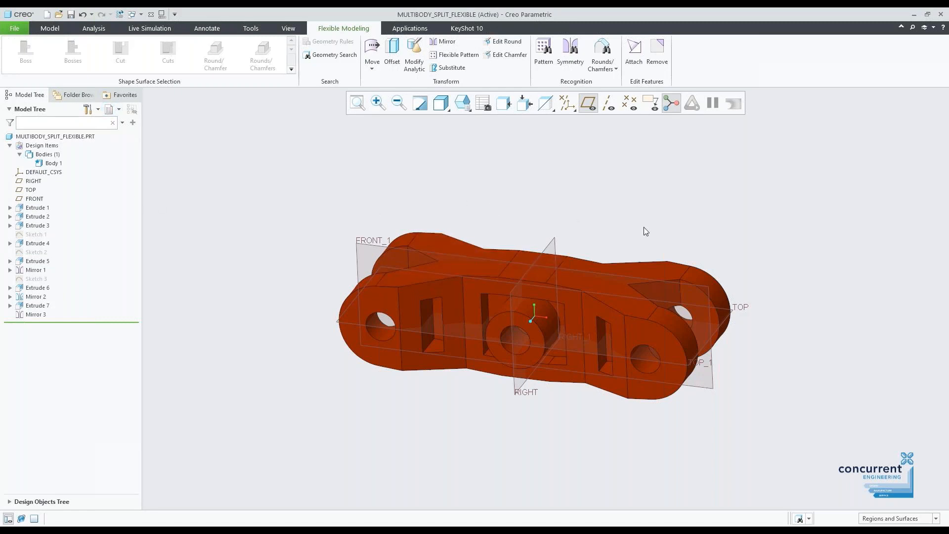
pyautogui.click(50, 28)
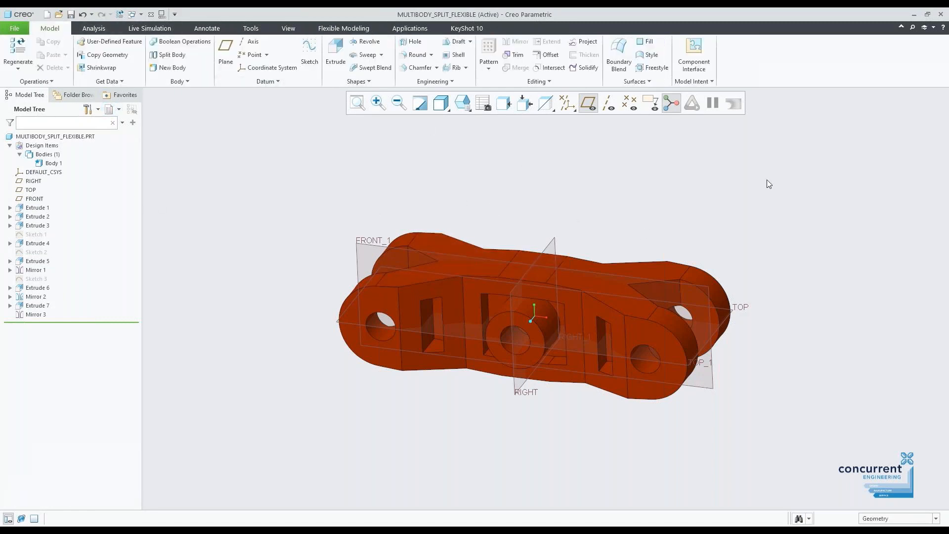
pyautogui.moveTo(706, 210)
pyautogui.mouseDown(button='middle')
pyautogui.moveTo(660, 212)
pyautogui.moveTo(670, 240)
pyautogui.moveTo(690, 212)
pyautogui.moveTo(661, 259)
pyautogui.moveTo(700, 229)
pyautogui.moveTo(693, 256)
pyautogui.mouseUp(button='middle')
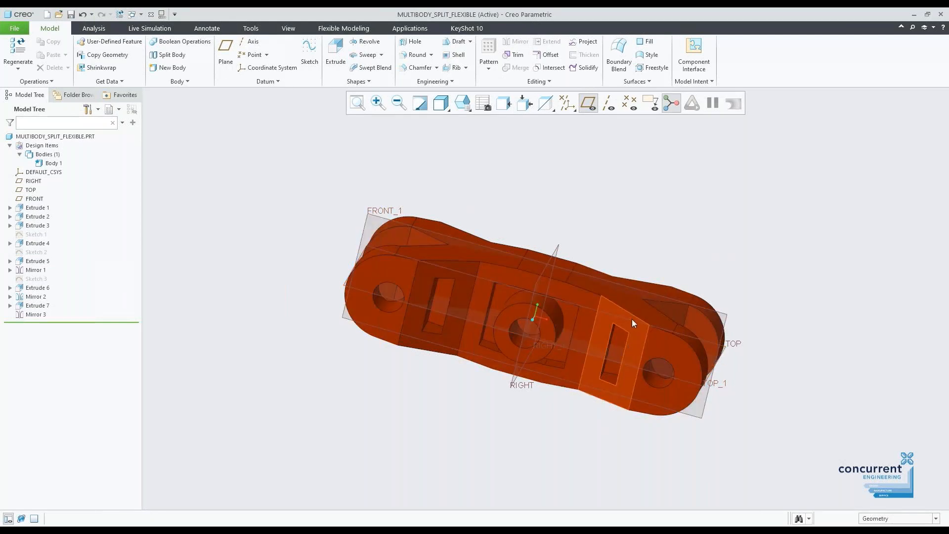
# - Split Body 1 into two bodies using the FRONT_1 datum plane as the splitting object
pyautogui.moveTo(626, 228)
pyautogui.mouseDown(button='middle')
pyautogui.moveTo(594, 224)
pyautogui.moveTo(611, 229)
pyautogui.mouseUp(button='middle')
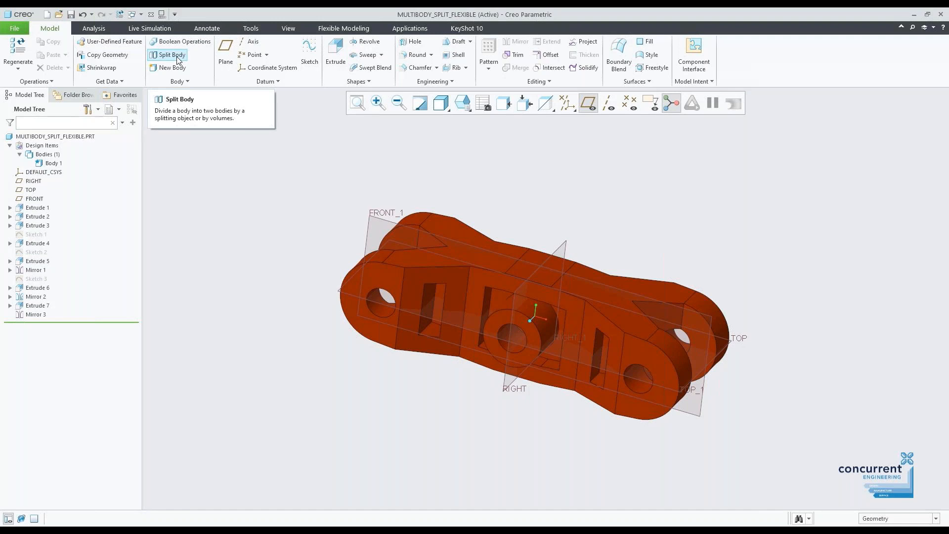
pyautogui.click(172, 55)
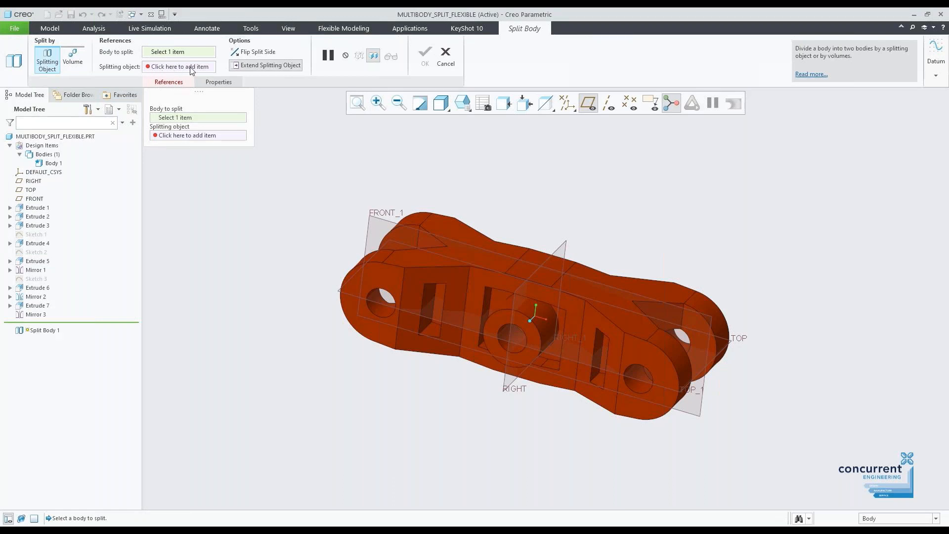
pyautogui.click(436, 280)
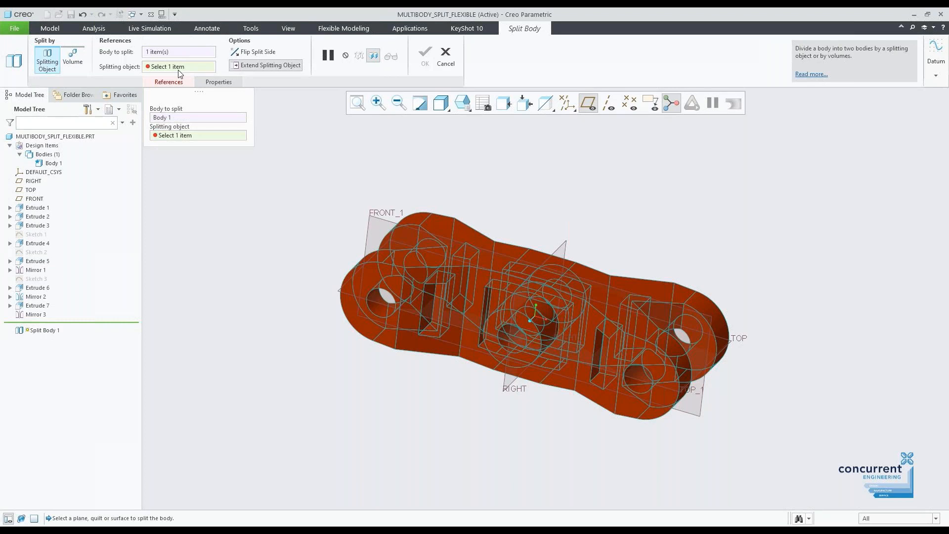
pyautogui.click(383, 221)
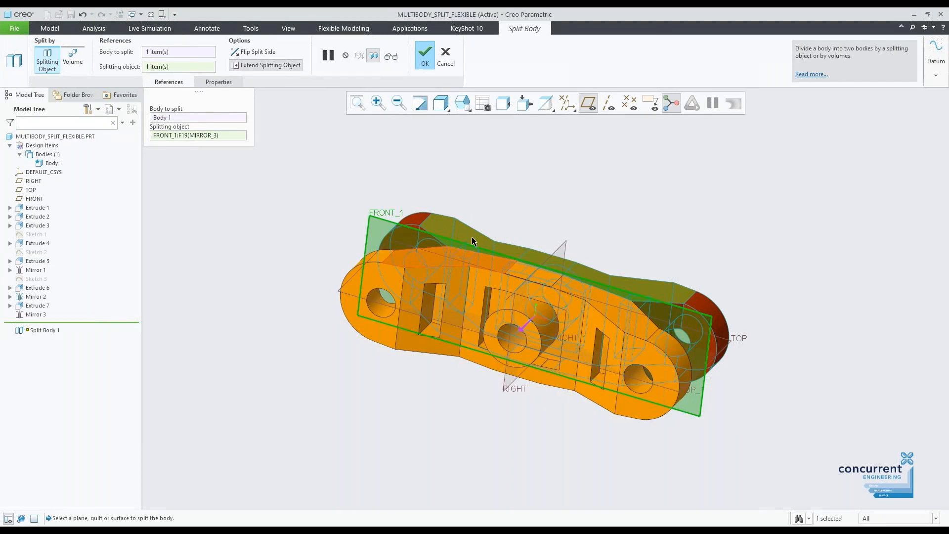
pyautogui.click(425, 56)
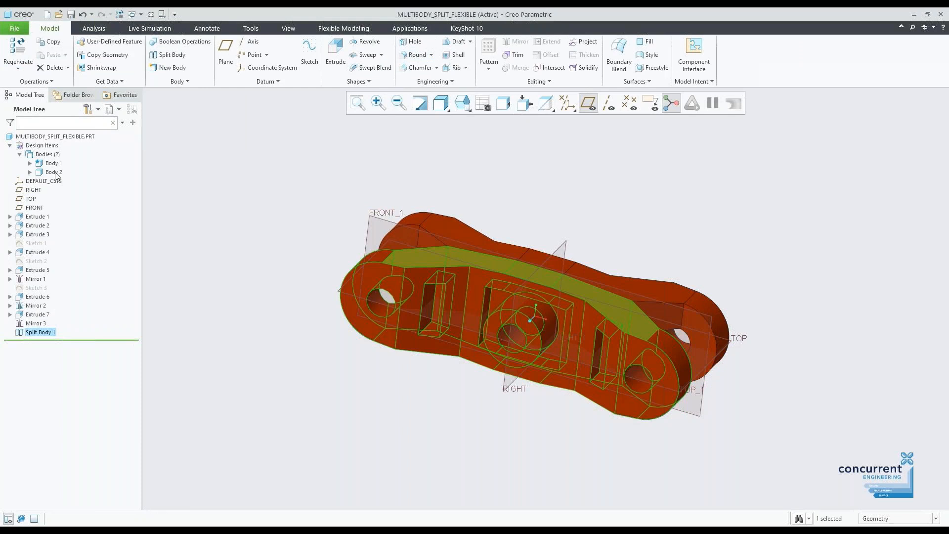
pyautogui.click(571, 167)
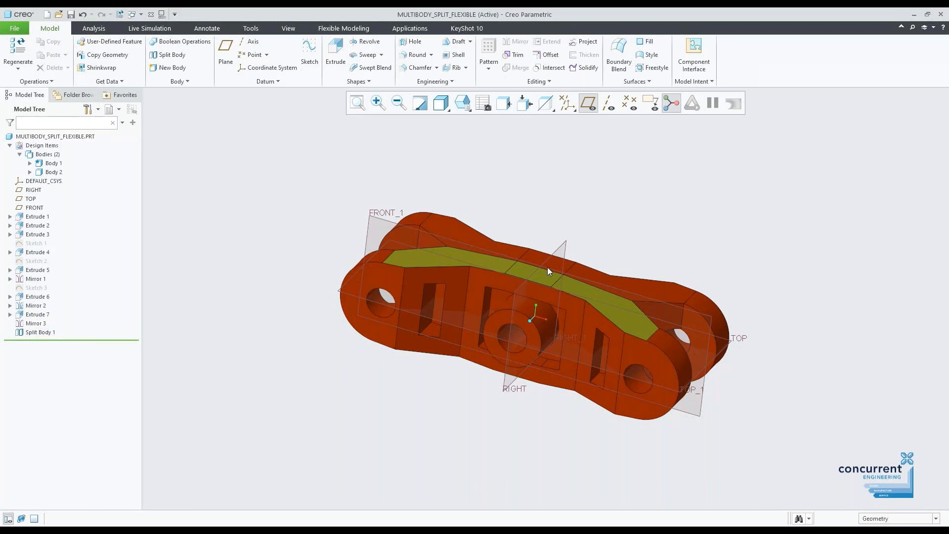
# - Split the front link, Body 2, into two halves using the RIGHT datum plane as the splitting object
pyautogui.click(181, 55)
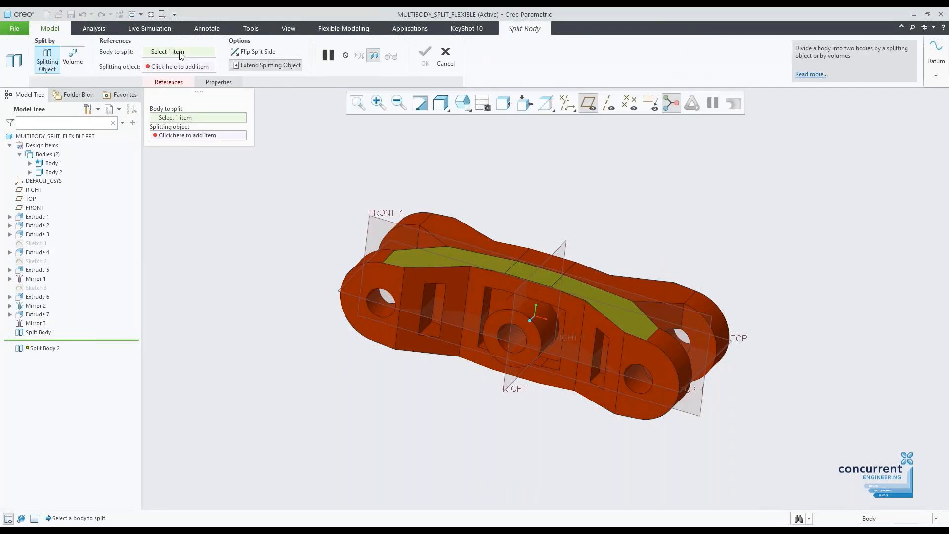
pyautogui.click(443, 276)
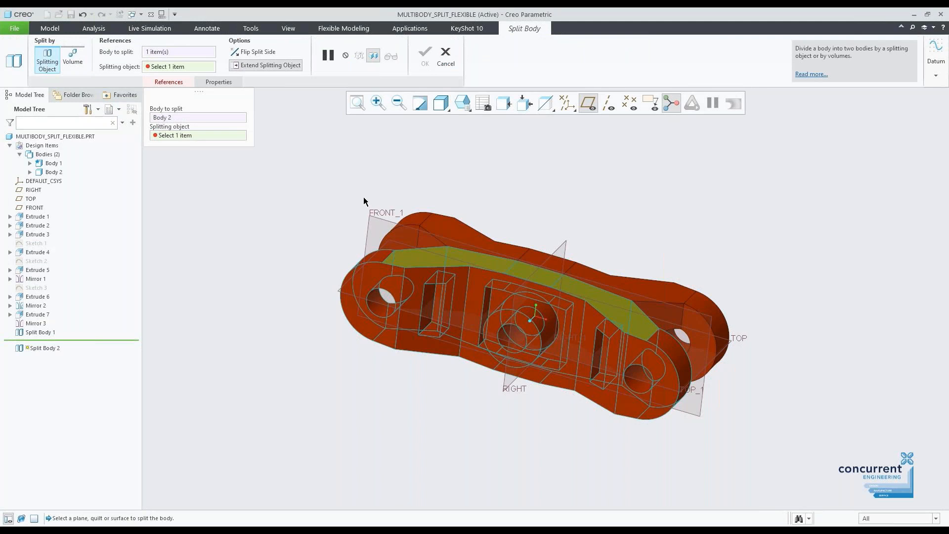
pyautogui.click(565, 242)
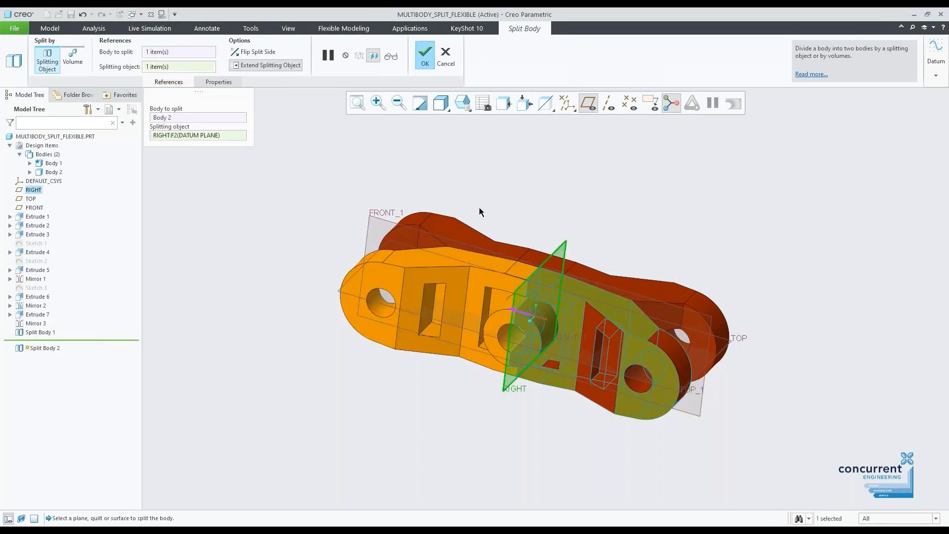
pyautogui.click(426, 55)
pyautogui.click(574, 196)
pyautogui.moveTo(582, 178)
pyautogui.mouseDown(button='middle')
pyautogui.moveTo(604, 169)
pyautogui.moveTo(581, 178)
pyautogui.moveTo(596, 197)
pyautogui.moveTo(589, 189)
pyautogui.mouseUp(button='middle')
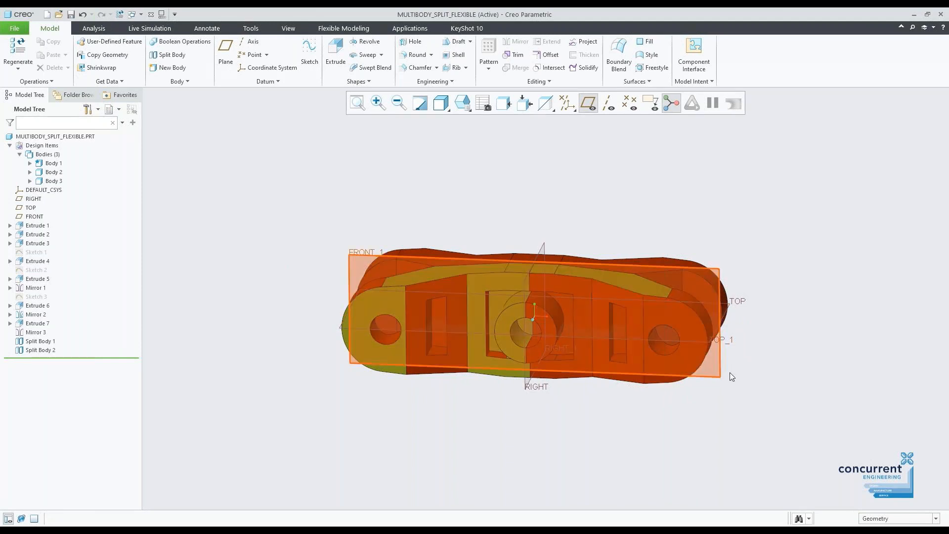
# - Limit selection to bodies and start a flexible Move of Body 2 with the 3D dragger
pyautogui.click(341, 31)
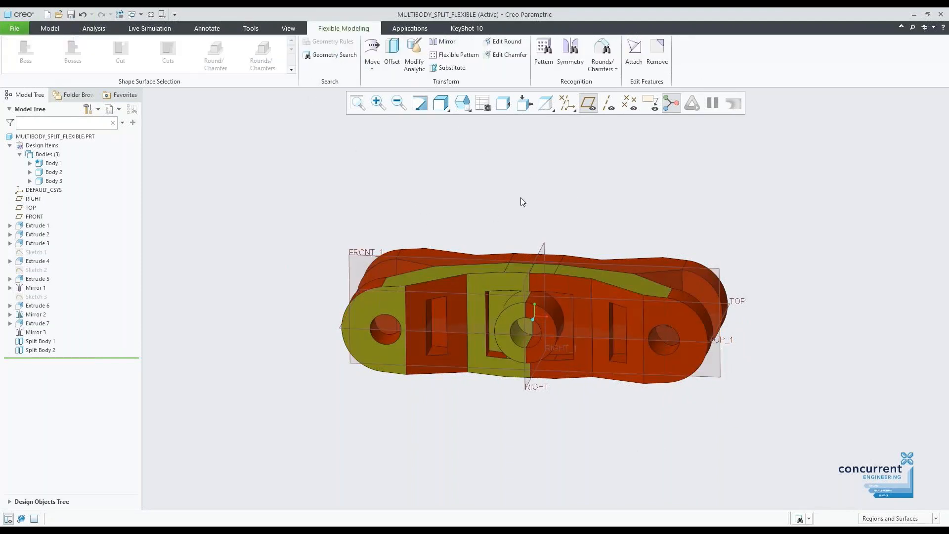
pyautogui.click(908, 519)
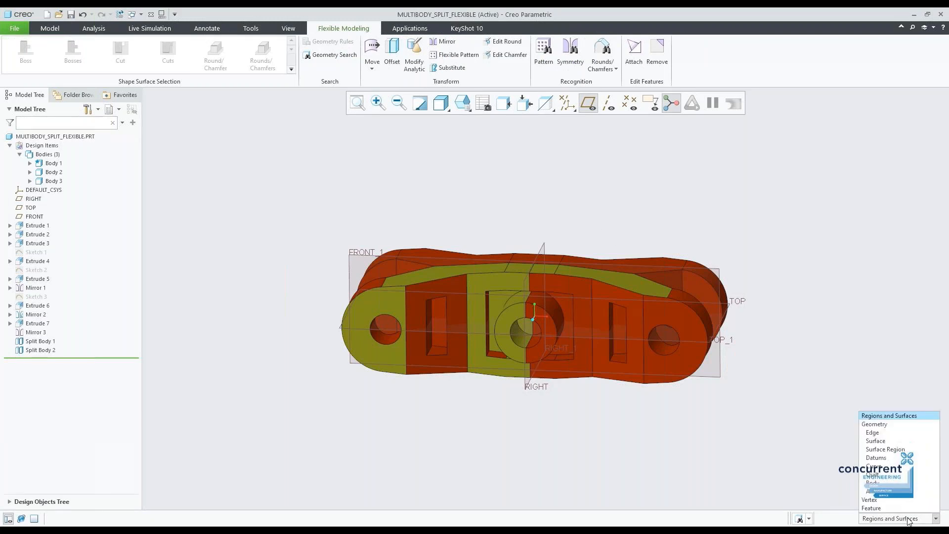
pyautogui.click(873, 483)
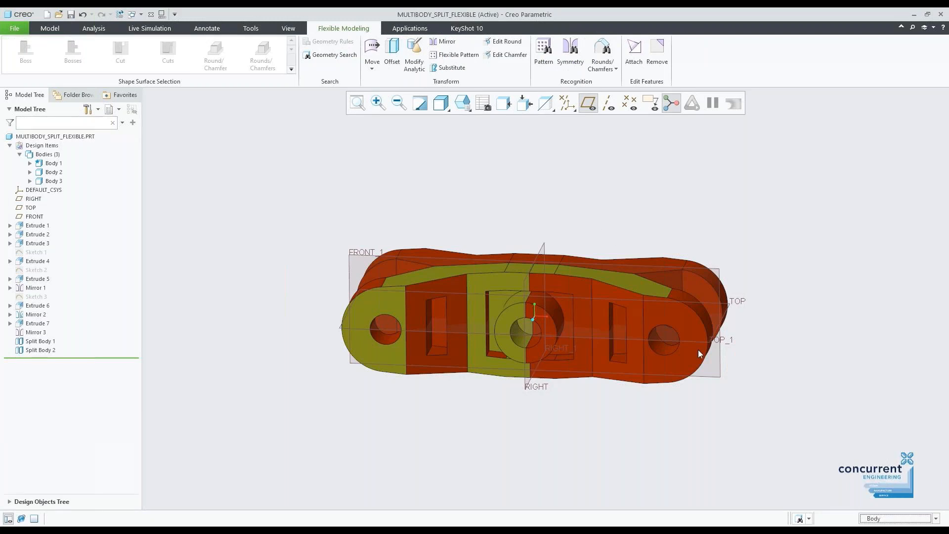
pyautogui.click(689, 331)
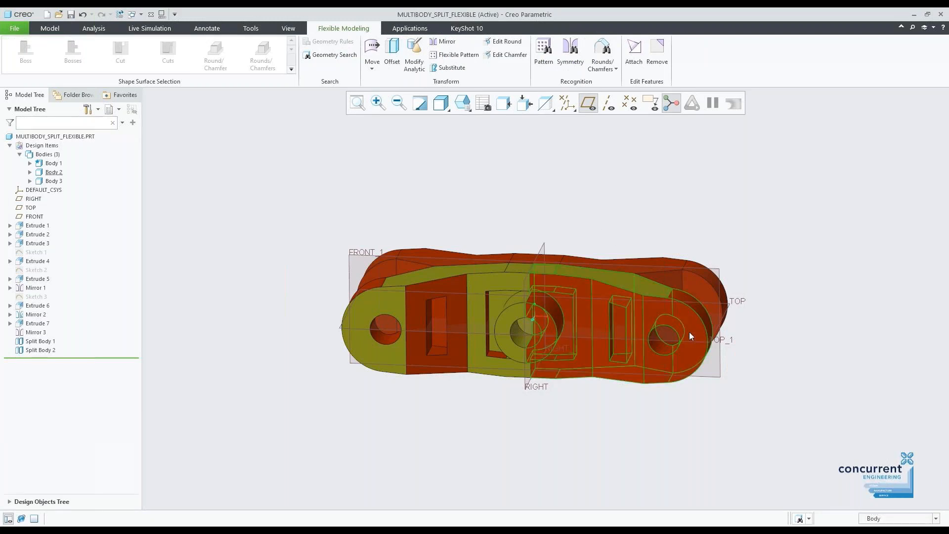
pyautogui.click(372, 50)
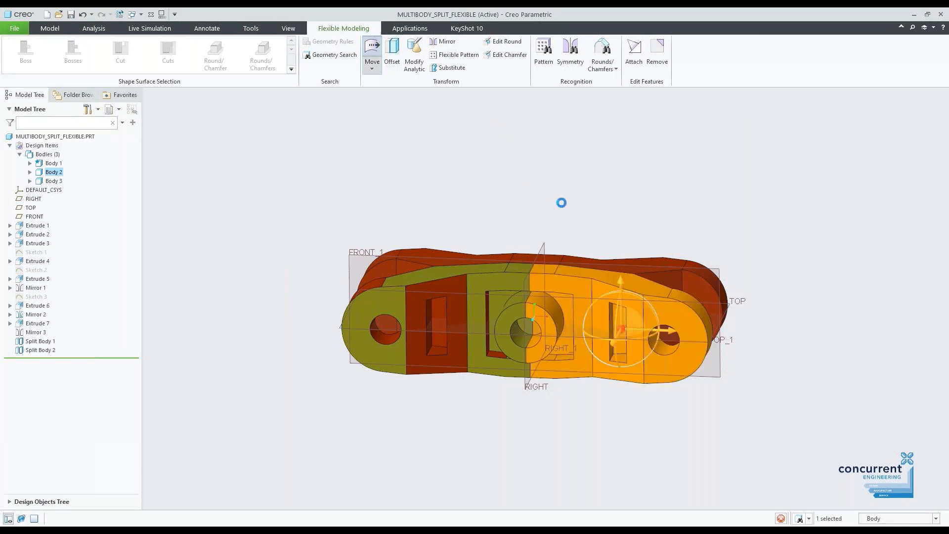
pyautogui.moveTo(735, 225)
pyautogui.mouseDown(button='middle')
pyautogui.moveTo(722, 252)
pyautogui.moveTo(748, 235)
pyautogui.moveTo(718, 252)
pyautogui.moveTo(741, 216)
pyautogui.moveTo(729, 229)
pyautogui.mouseUp(button='middle')
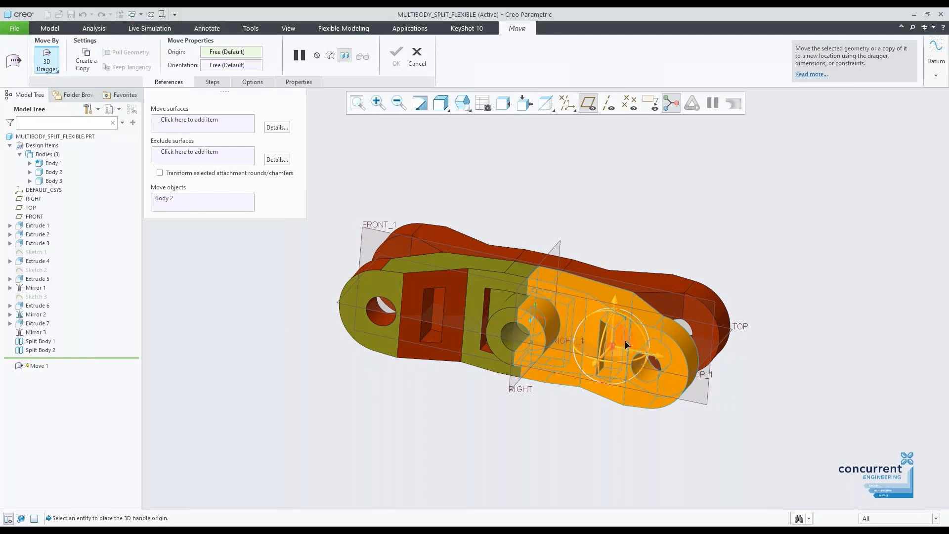
# - Hide the datum planes, show the axes, and place the move origin on the central boss axis A_3_2
pyautogui.click(591, 102)
pyautogui.click(608, 103)
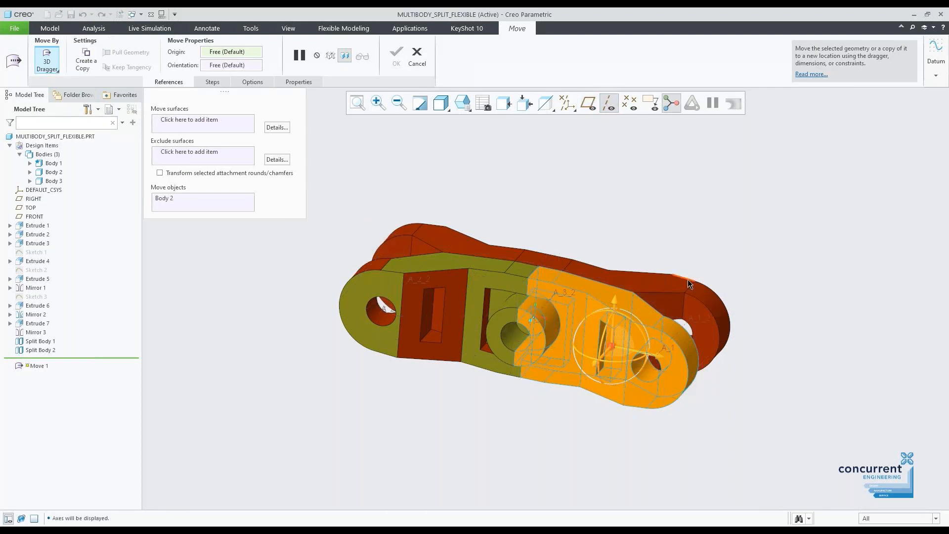
pyautogui.click(227, 52)
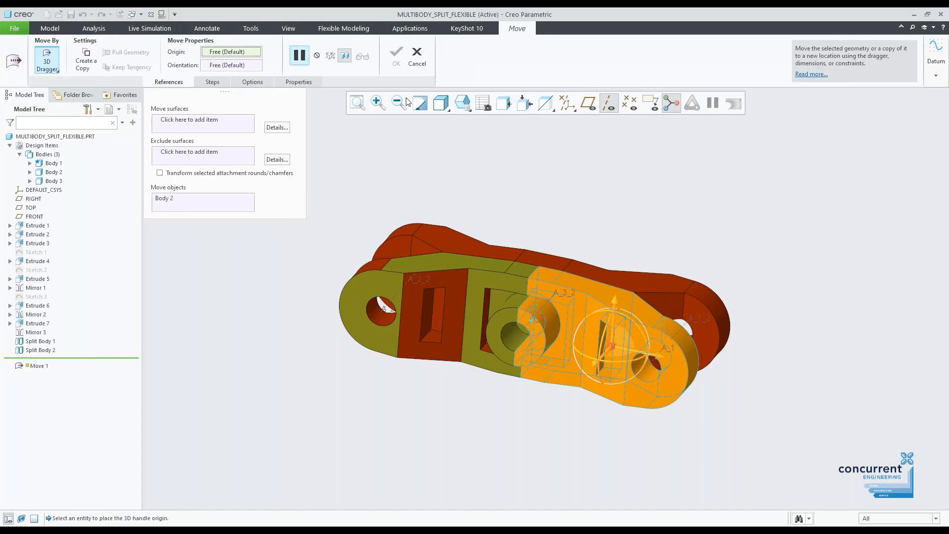
pyautogui.click(542, 312)
pyautogui.moveTo(619, 268); pyautogui.dragTo(634, 253, button='middle')
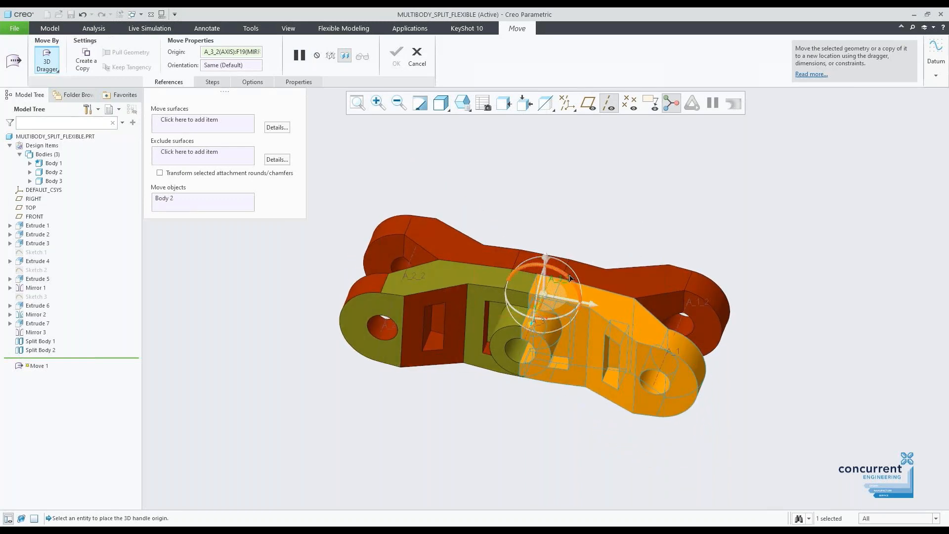
# - Rotate Body 2 by 2.00 degrees about the central boss axis and complete the move
pyautogui.moveTo(569, 279); pyautogui.dragTo(617, 335)
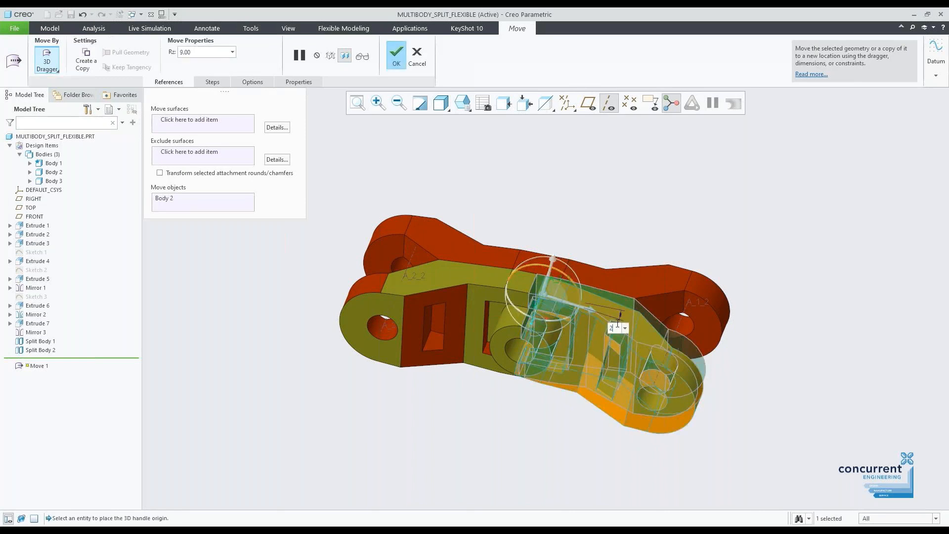
pyautogui.press('Return')
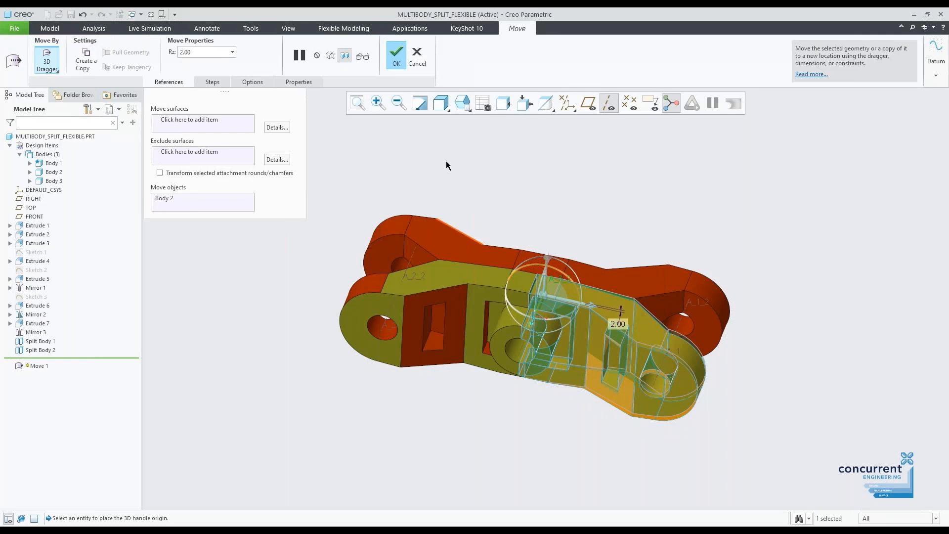
pyautogui.click(398, 64)
pyautogui.moveTo(676, 213)
pyautogui.mouseDown(button='middle')
pyautogui.moveTo(659, 157)
pyautogui.moveTo(695, 178)
pyautogui.moveTo(637, 197)
pyautogui.moveTo(651, 190)
pyautogui.moveTo(644, 188)
pyautogui.moveTo(648, 212)
pyautogui.moveTo(636, 235)
pyautogui.mouseUp(button='middle')
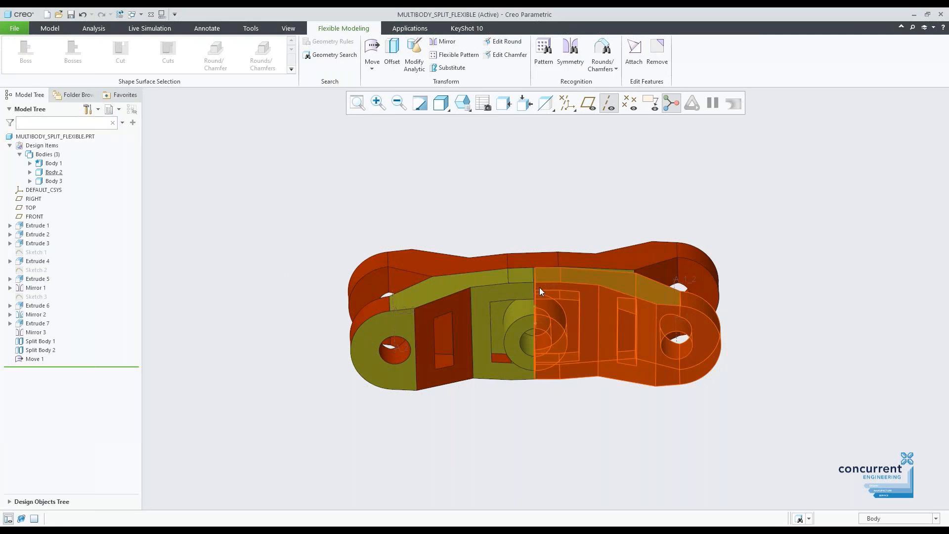
# - Examine the joint between the rotated Body 2 and Body 3 around the central boss
pyautogui.scroll(6, 538, 287)
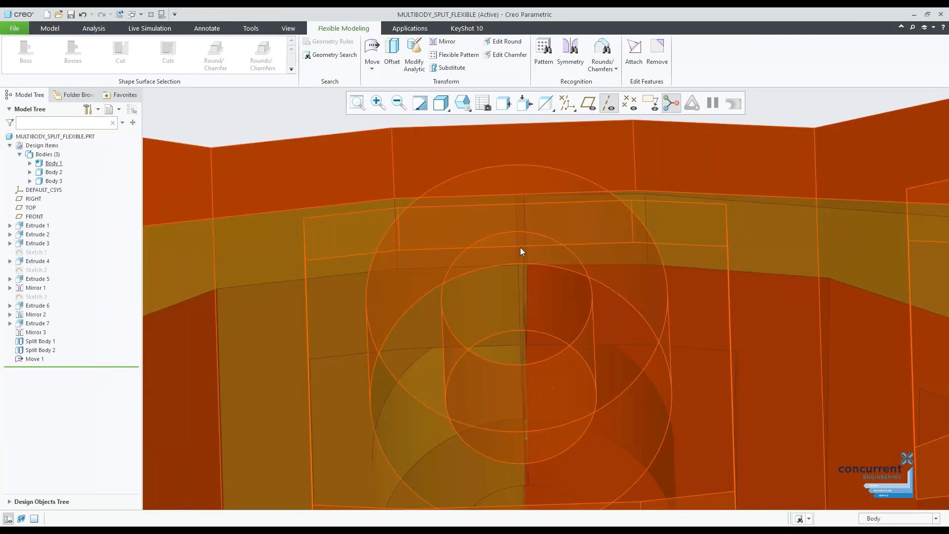
pyautogui.scroll(-6, 520, 247)
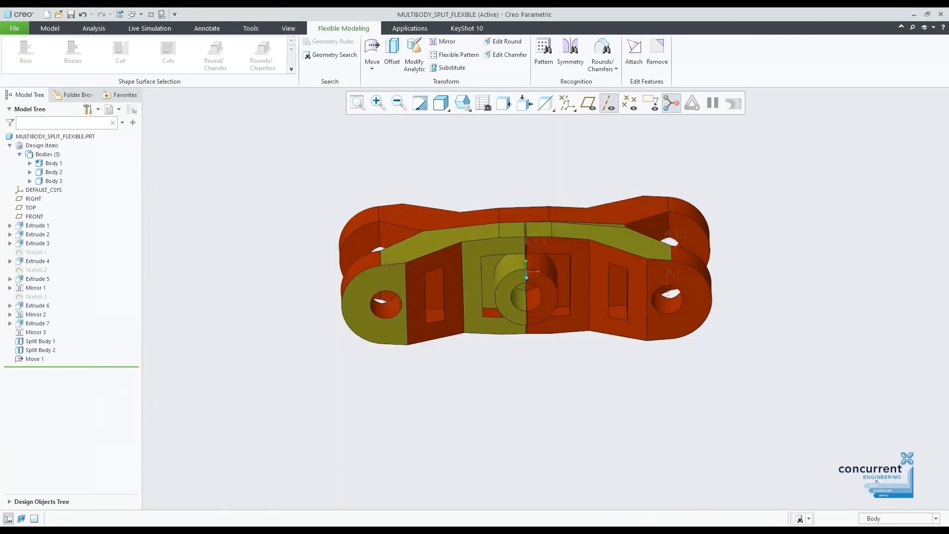
pyautogui.click(891, 519)
pyautogui.click(890, 429)
pyautogui.scroll(8, 527, 238)
pyautogui.moveTo(511, 238)
pyautogui.mouseDown(button='middle')
pyautogui.moveTo(528, 241)
pyautogui.moveTo(513, 229)
pyautogui.mouseUp(button='middle')
pyautogui.moveTo(513, 229); pyautogui.dragTo(510, 225, button='middle')
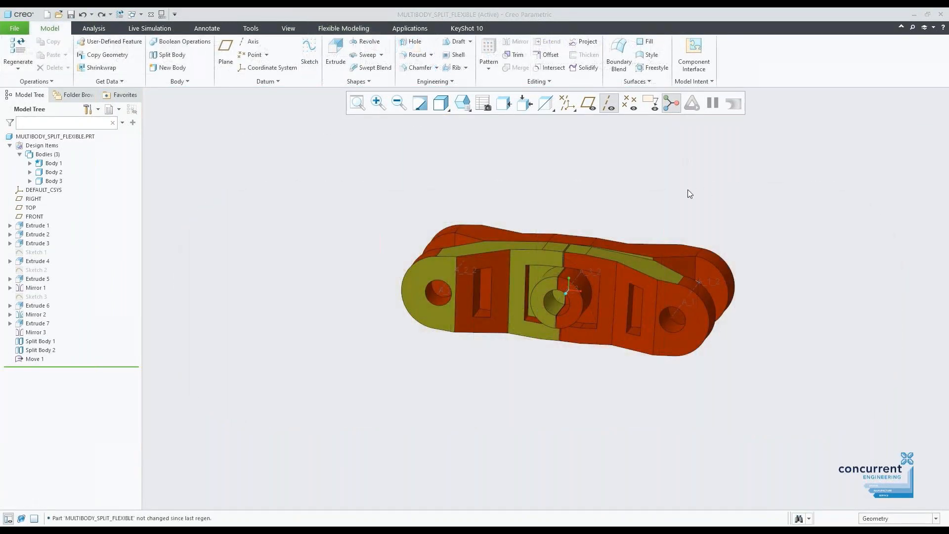
pyautogui.moveTo(690, 193)
pyautogui.mouseDown(button='middle')
pyautogui.moveTo(714, 174)
pyautogui.moveTo(699, 197)
pyautogui.moveTo(722, 195)
pyautogui.moveTo(680, 184)
pyautogui.moveTo(698, 232)
pyautogui.mouseUp(button='middle')
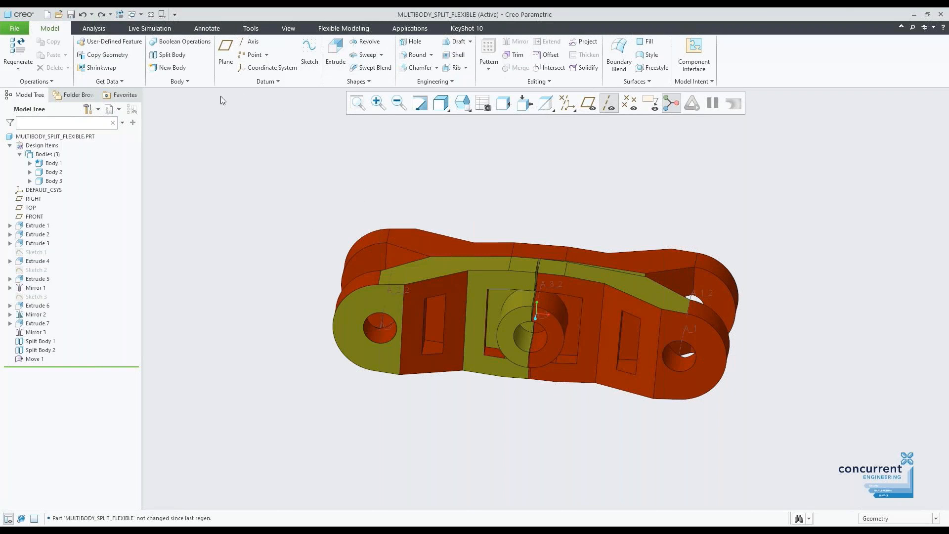
# - Merge Body 2 and Body 1 into Body 3 as a single body, without keeping the modifying bodies
pyautogui.click(177, 44)
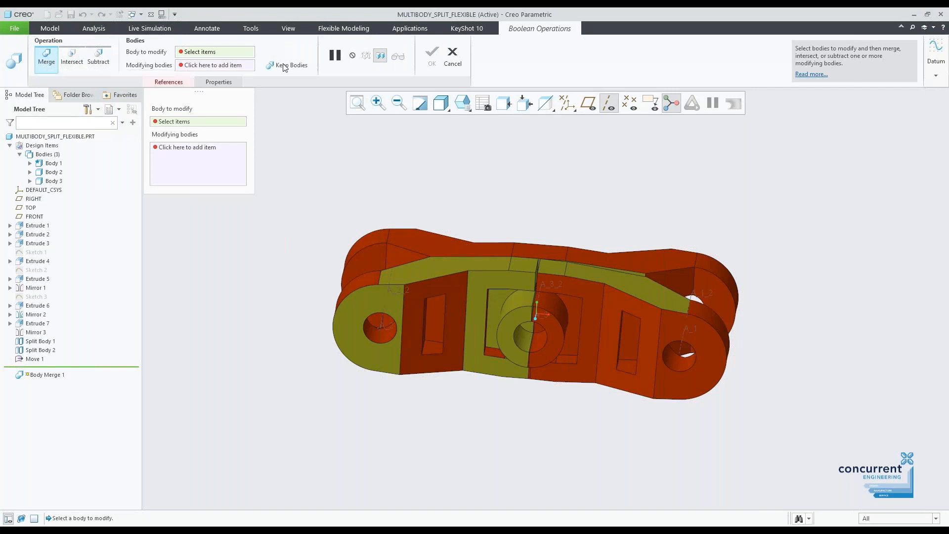
pyautogui.click(470, 270)
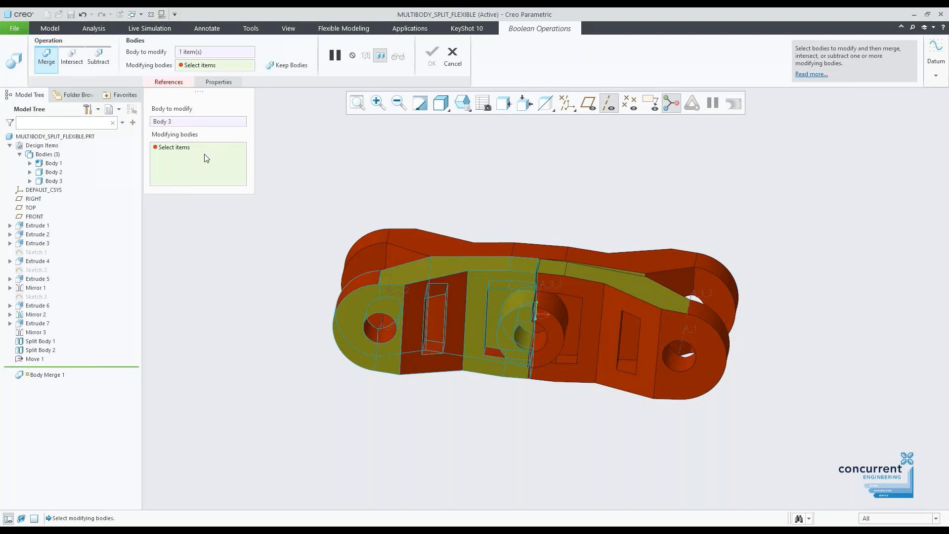
pyautogui.click(688, 328)
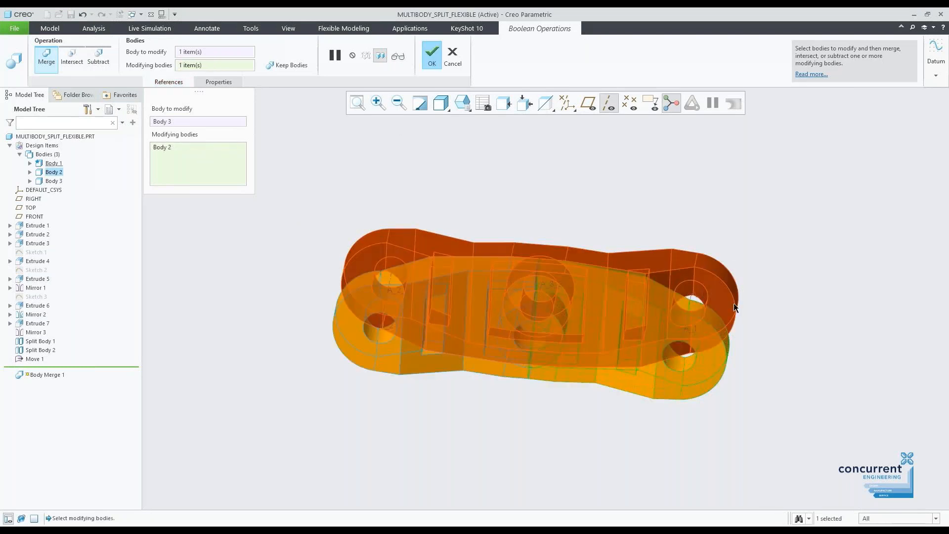
pyautogui.keyDown('ctrl'); pyautogui.click(720, 293); pyautogui.keyUp('ctrl')
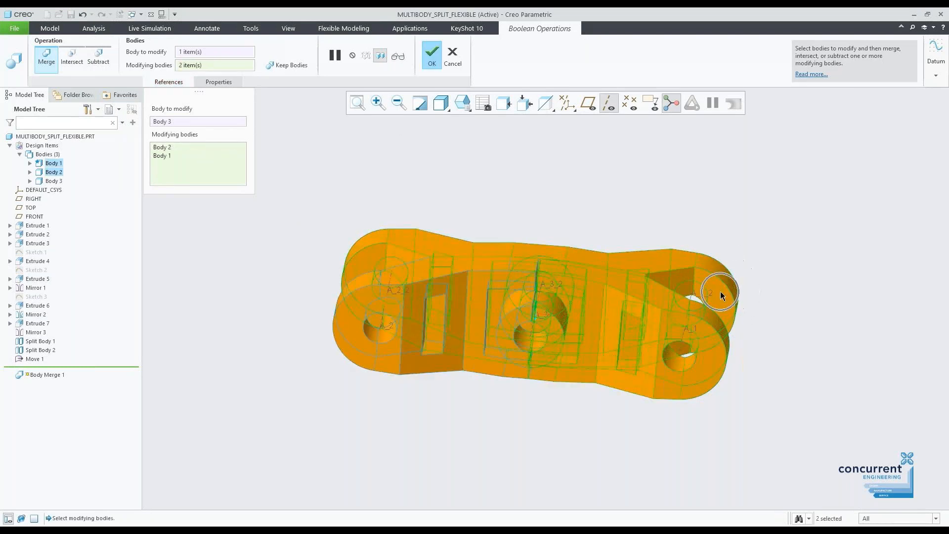
pyautogui.click(426, 59)
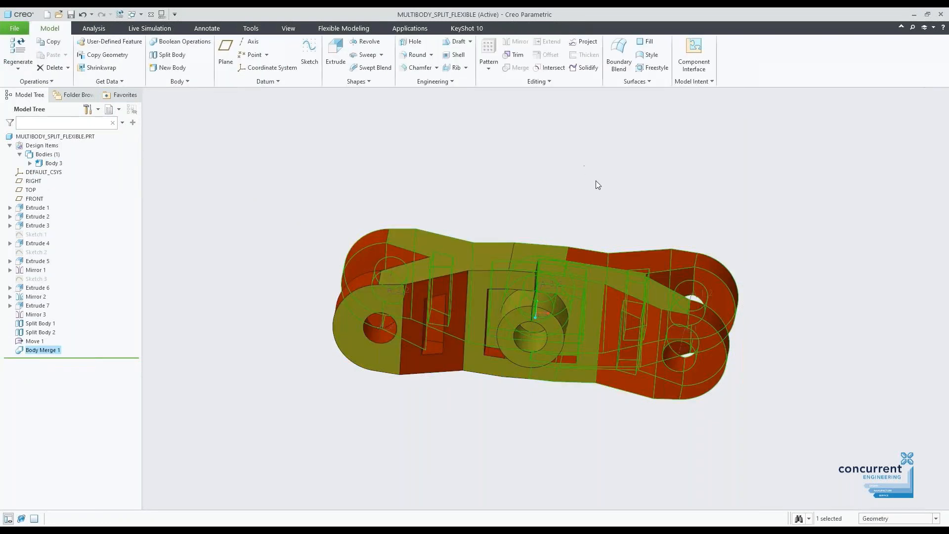
pyautogui.moveTo(814, 193)
pyautogui.mouseDown(button='middle')
pyautogui.moveTo(805, 203)
pyautogui.moveTo(829, 198)
pyautogui.mouseUp(button='middle')
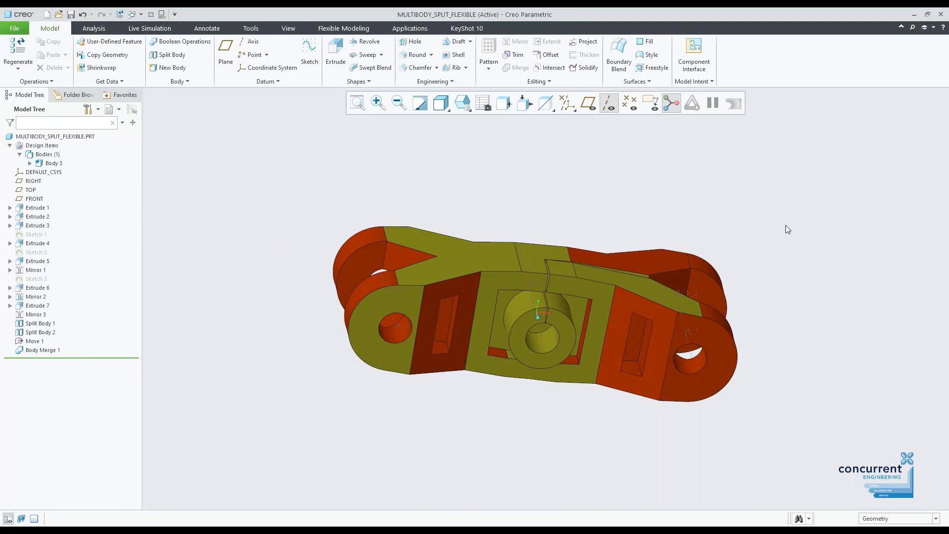
pyautogui.click(899, 523)
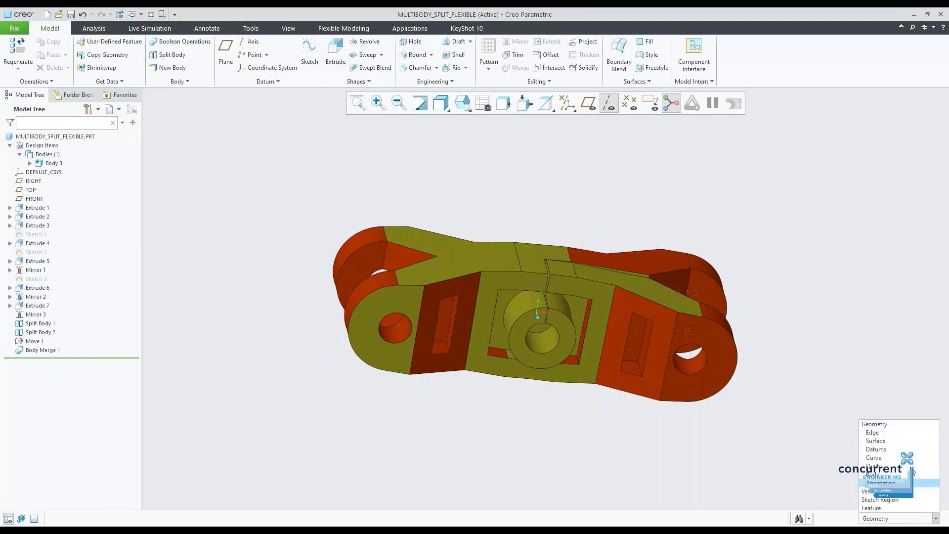
pyautogui.click(873, 474)
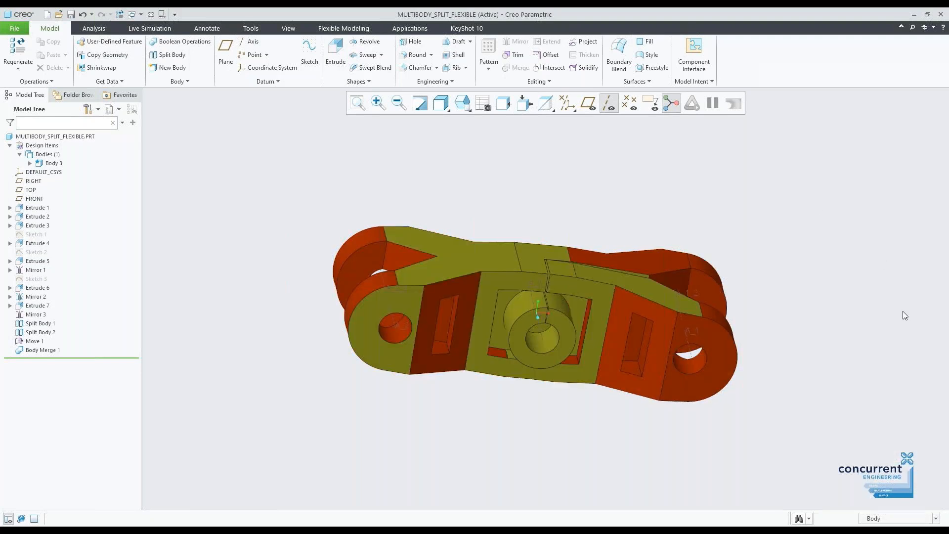
pyautogui.click(914, 521)
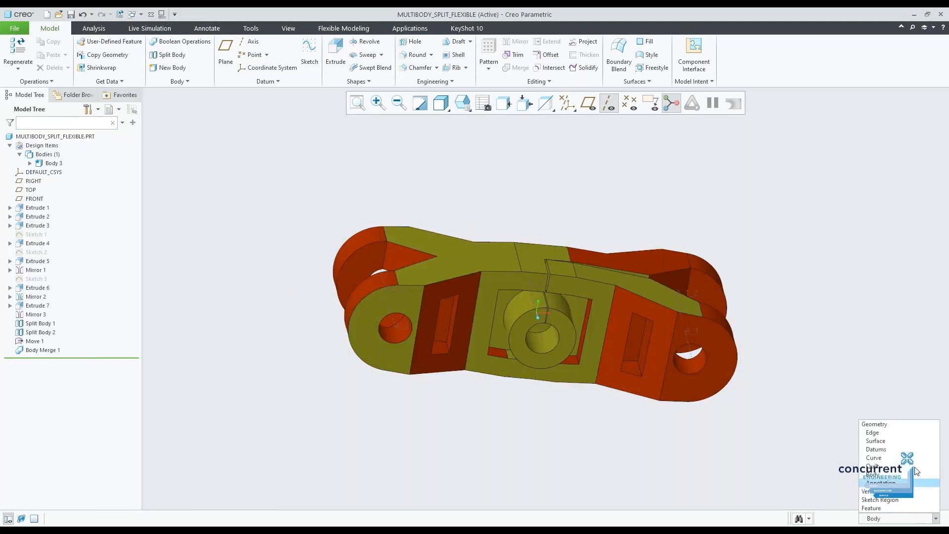
pyautogui.click(901, 424)
# - Examine the narrow surfaces along the merged split joint above the central boss
pyautogui.scroll(-10, 566, 269)
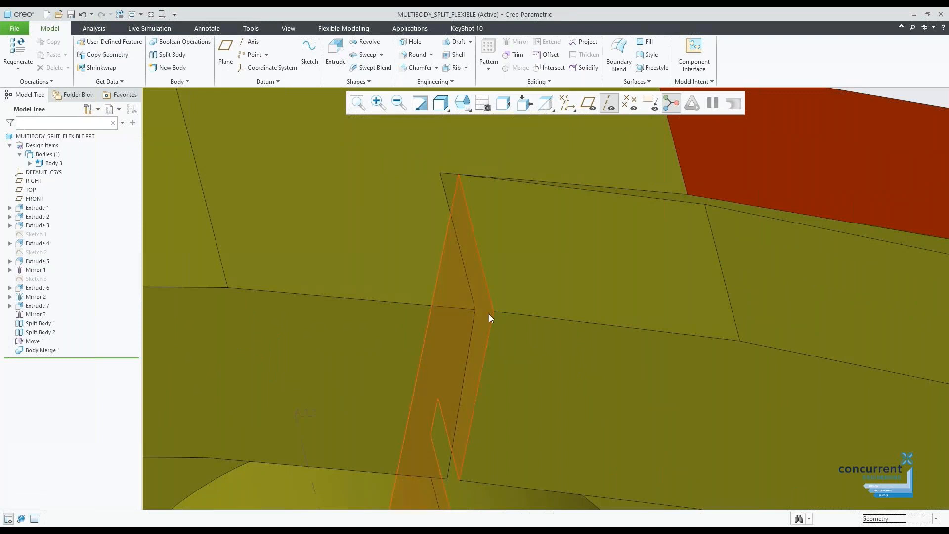
pyautogui.scroll(5, 488, 313)
pyautogui.scroll(-5, 486, 319)
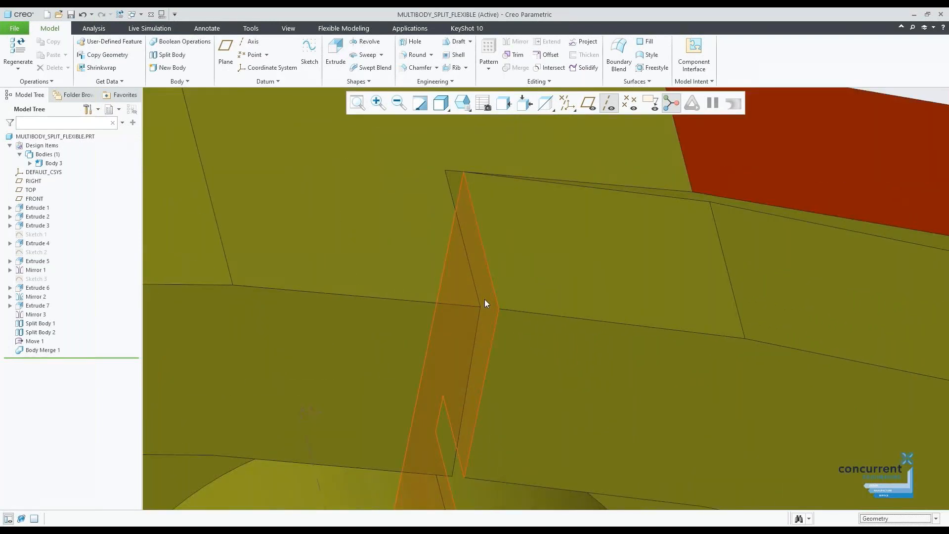
pyautogui.scroll(5, 483, 289)
pyautogui.moveTo(482, 284); pyautogui.dragTo(484, 274, button='middle')
pyautogui.scroll(-5, 472, 269)
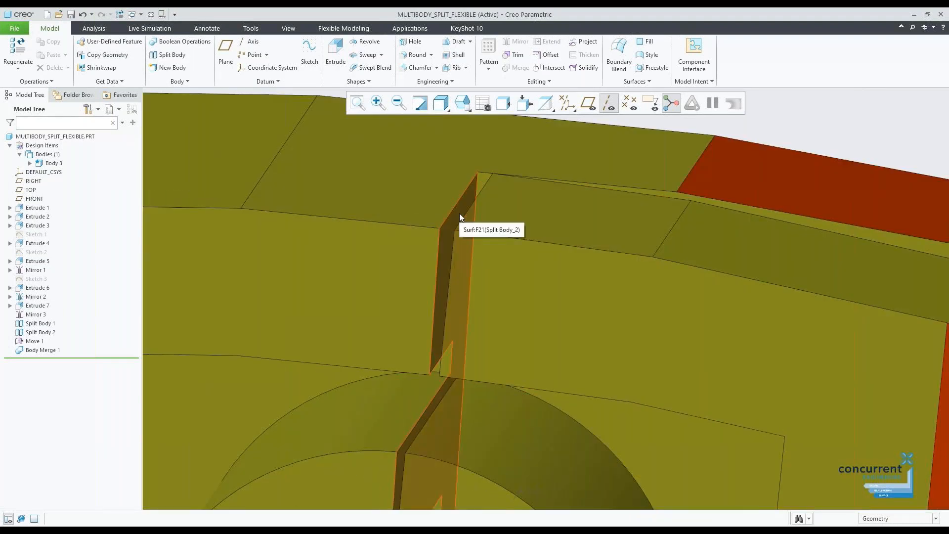
pyautogui.scroll(6, 492, 197)
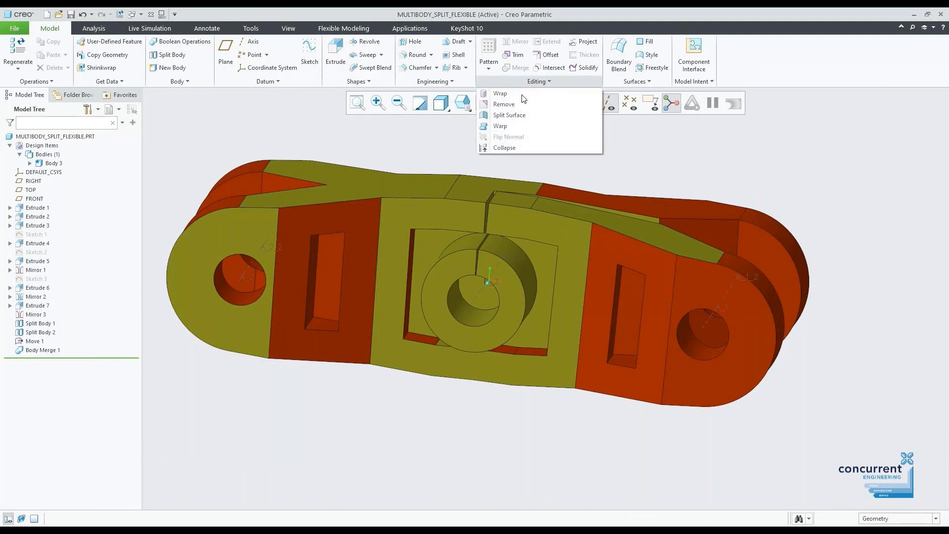
# - Start a Remove feature and select the narrow surface along the split joint above the central boss
pyautogui.click(505, 103)
pyautogui.moveTo(544, 153); pyautogui.dragTo(587, 151, button='middle')
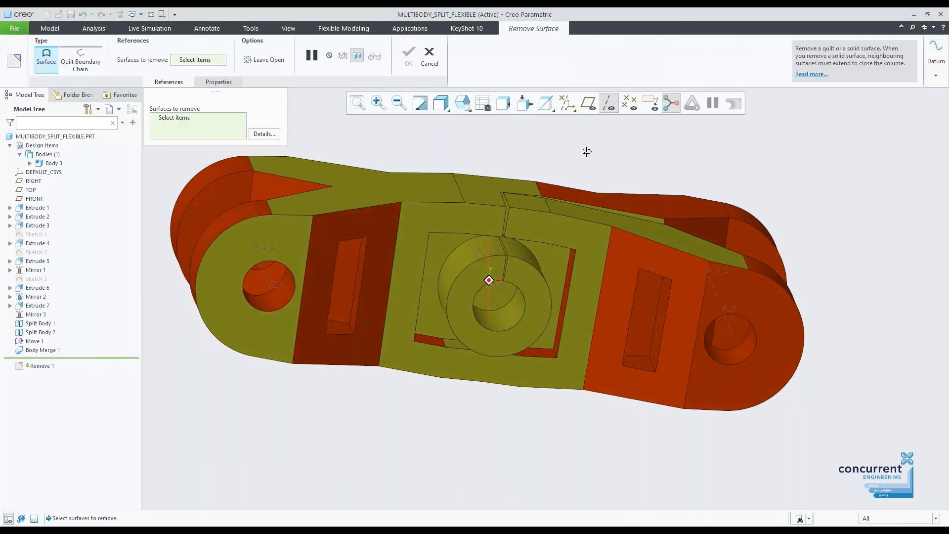
pyautogui.scroll(10, 511, 197)
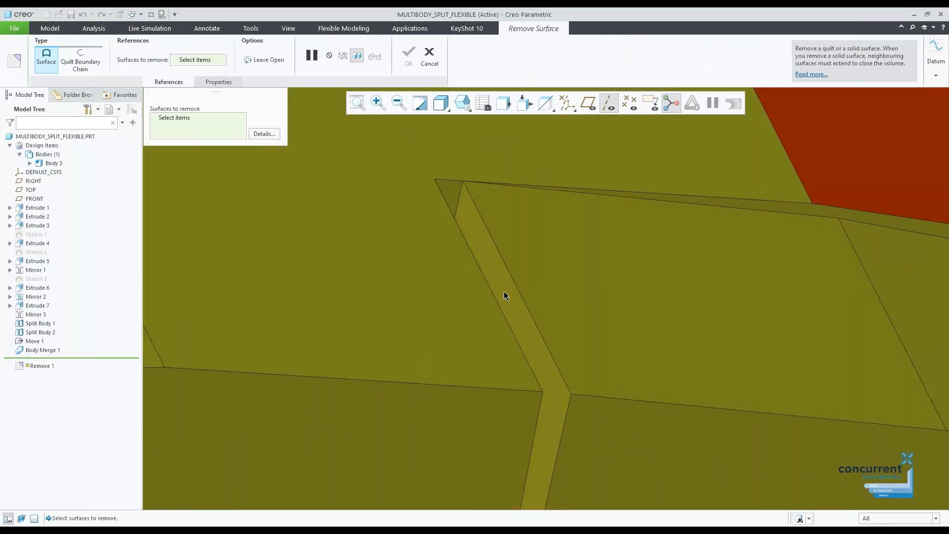
pyautogui.click(504, 291)
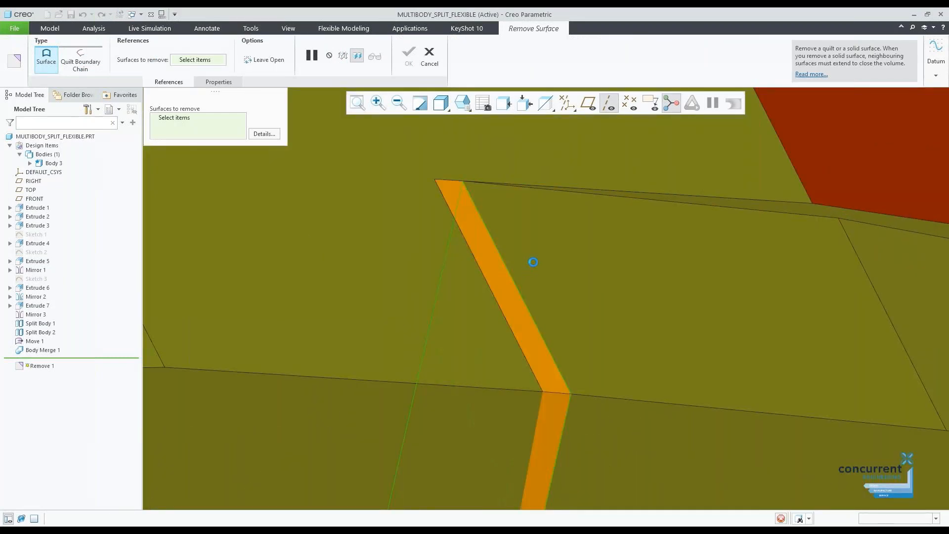
pyautogui.scroll(-10, 536, 261)
pyautogui.moveTo(651, 313); pyautogui.dragTo(644, 290, button='middle')
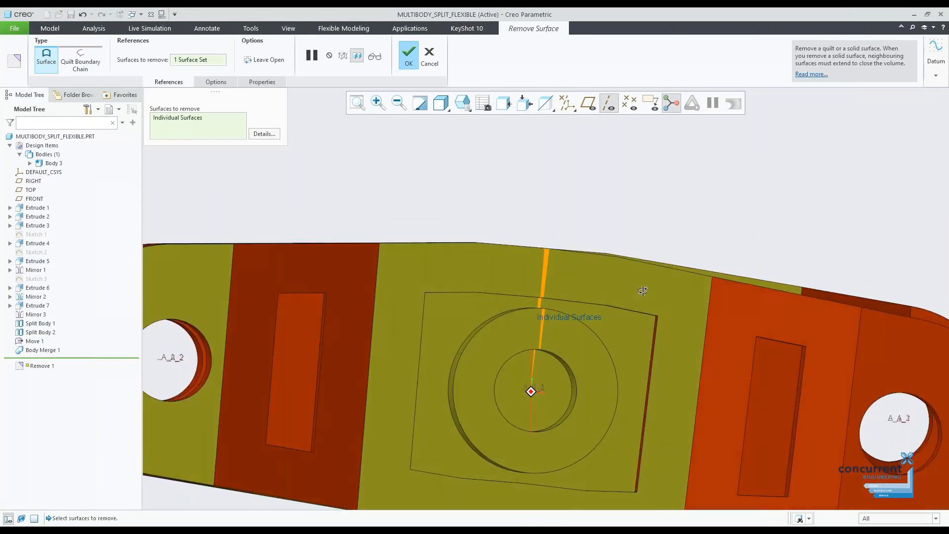
# - Enable Maintain solution topology and complete the removal of the narrow joint surface
pyautogui.click(216, 81)
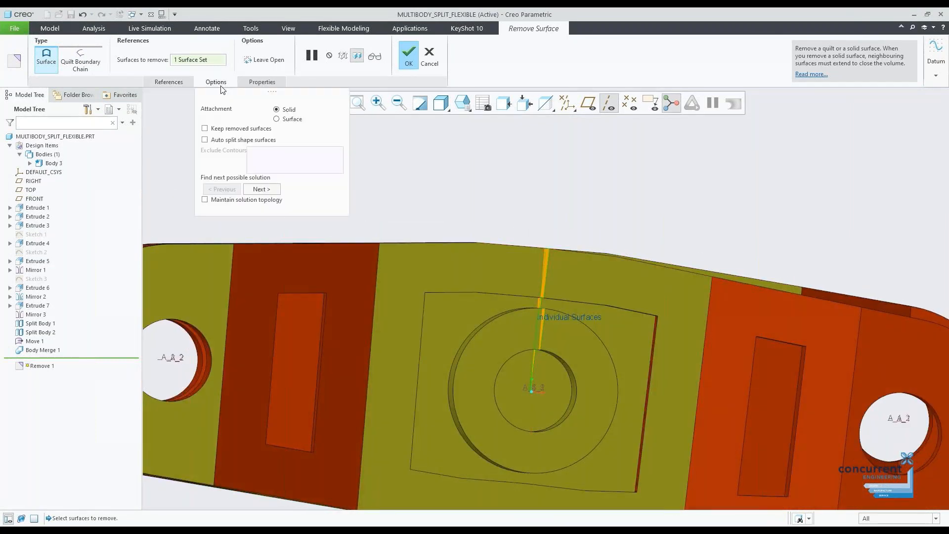
pyautogui.click(230, 200)
pyautogui.scroll(5, 562, 202)
pyautogui.moveTo(561, 203); pyautogui.dragTo(564, 230, button='middle')
pyautogui.scroll(-8, 562, 230)
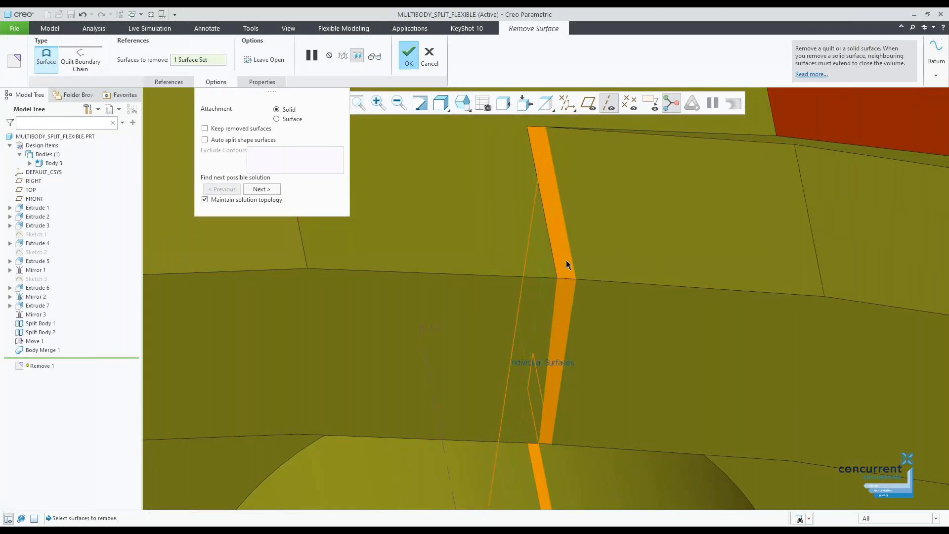
pyautogui.scroll(5, 607, 253)
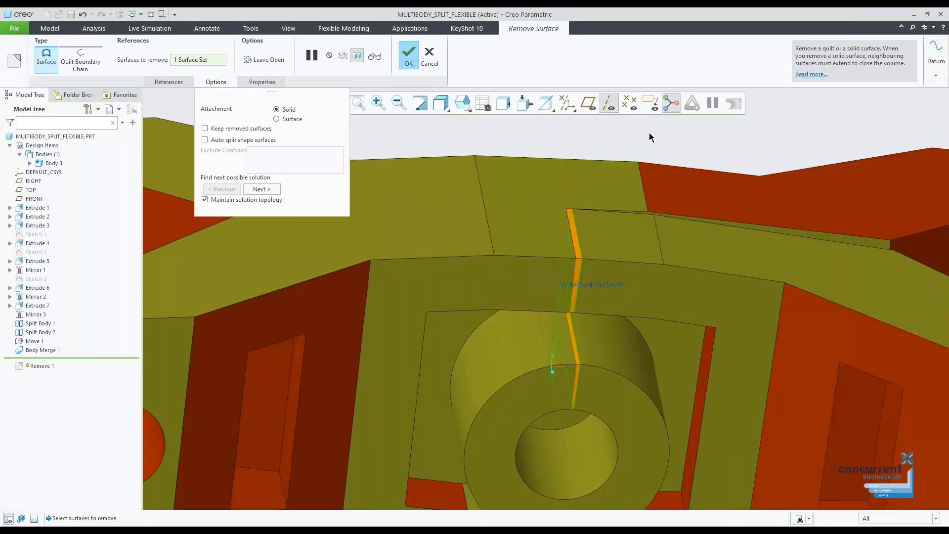
pyautogui.moveTo(642, 146); pyautogui.dragTo(389, 118, button='middle')
pyautogui.click(409, 58)
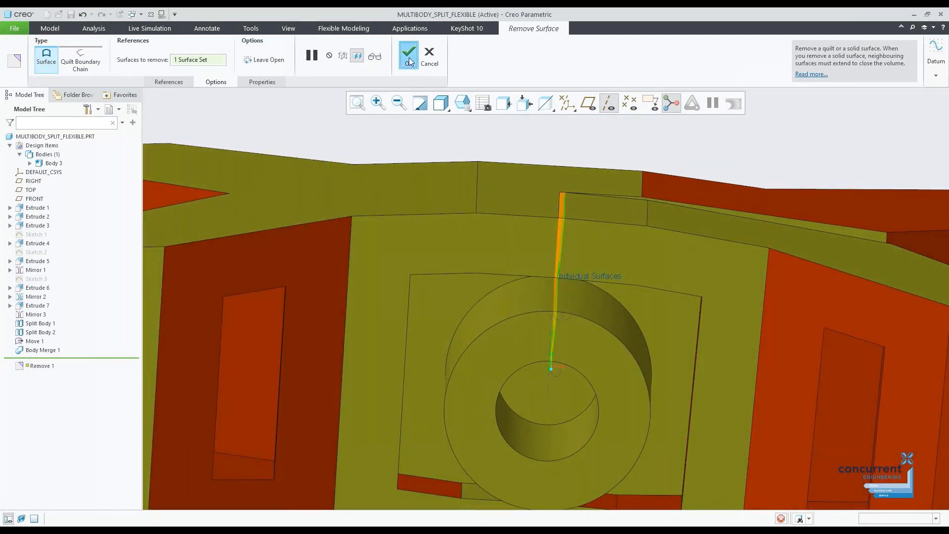
# - Select all surfaces of the link and apply the active red appearance to them
pyautogui.scroll(3, 573, 250)
pyautogui.moveTo(607, 244)
pyautogui.mouseDown(button='middle')
pyautogui.moveTo(598, 204)
pyautogui.moveTo(604, 232)
pyautogui.moveTo(618, 220)
pyautogui.moveTo(608, 233)
pyautogui.mouseUp(button='middle')
pyautogui.moveTo(851, 195); pyautogui.dragTo(465, 393)
pyautogui.moveTo(339, 425); pyautogui.dragTo(267, 426)
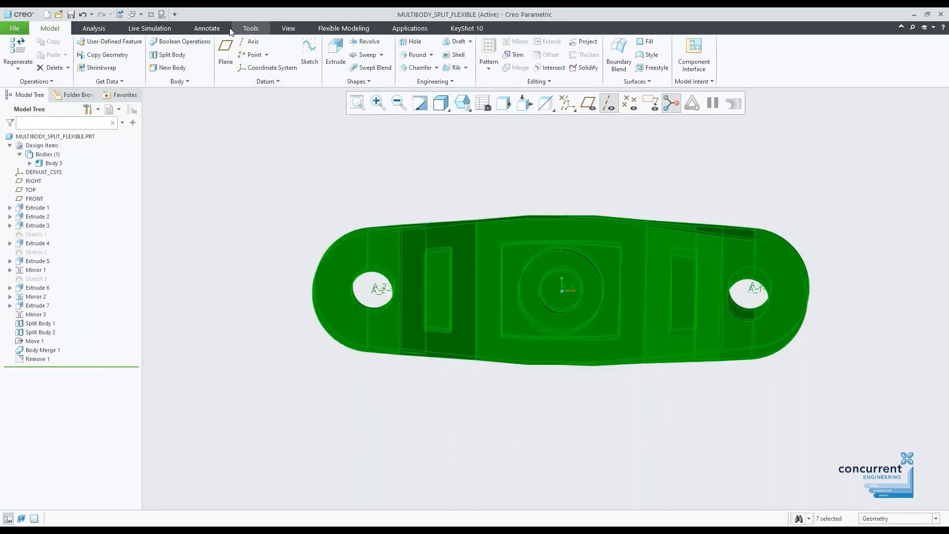
pyautogui.click(288, 29)
pyautogui.click(102, 47)
pyautogui.moveTo(839, 165); pyautogui.dragTo(767, 178, button='middle')
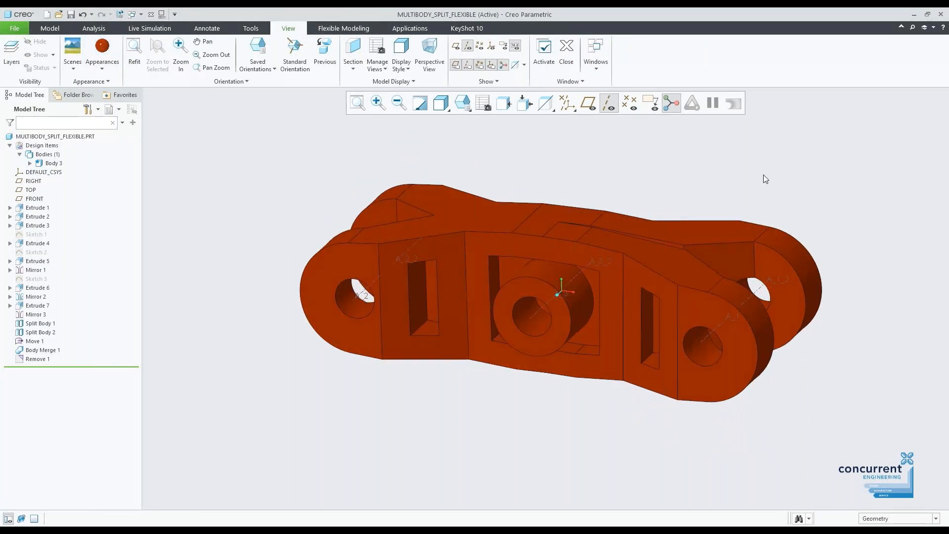
pyautogui.click(50, 28)
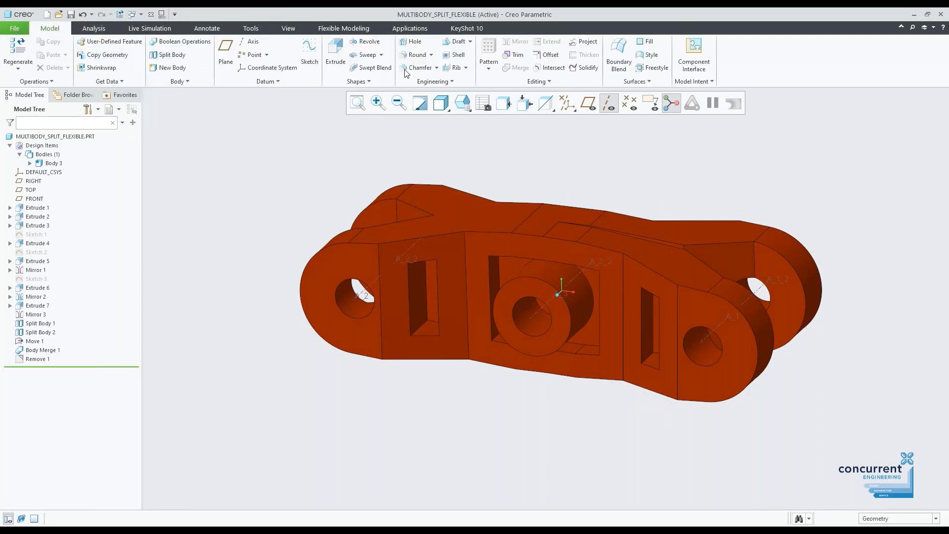
pyautogui.click(366, 28)
pyautogui.click(372, 49)
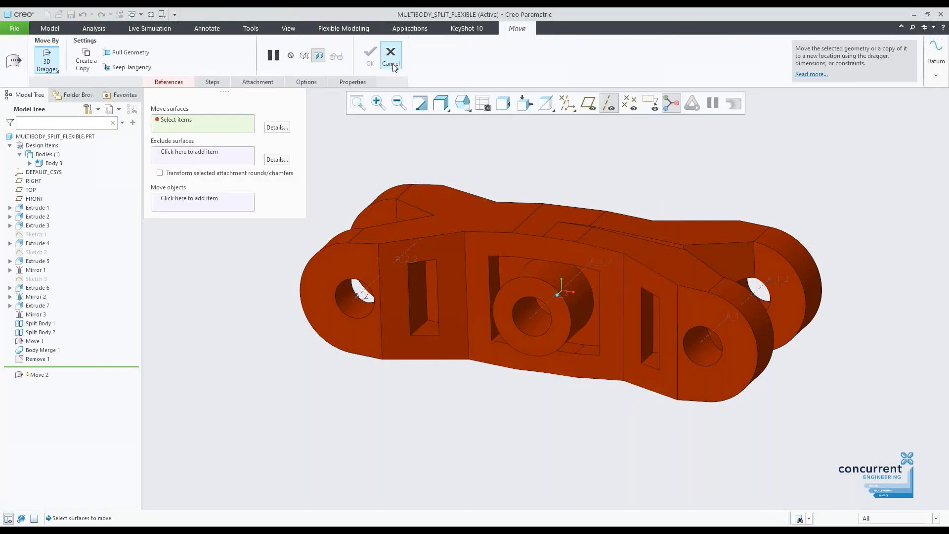
pyautogui.click(391, 57)
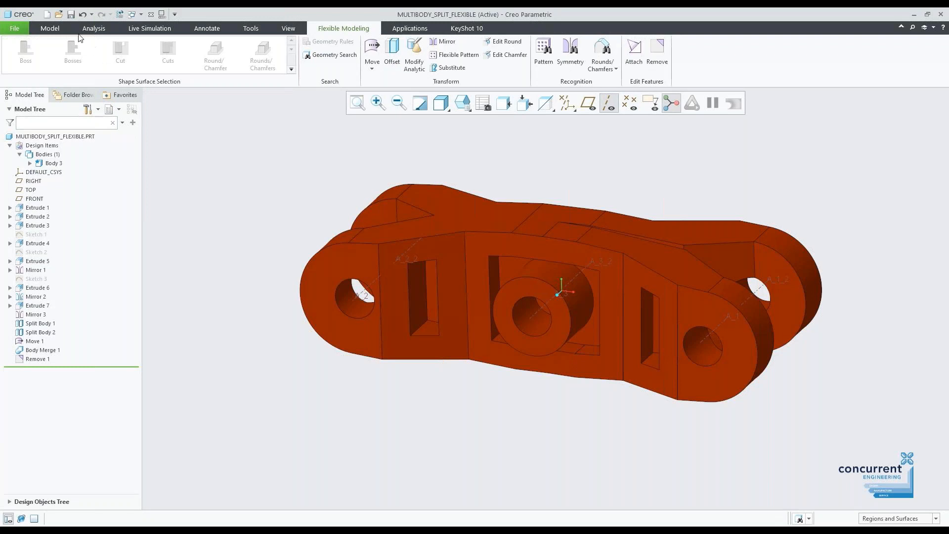
pyautogui.click(49, 28)
pyautogui.click(537, 82)
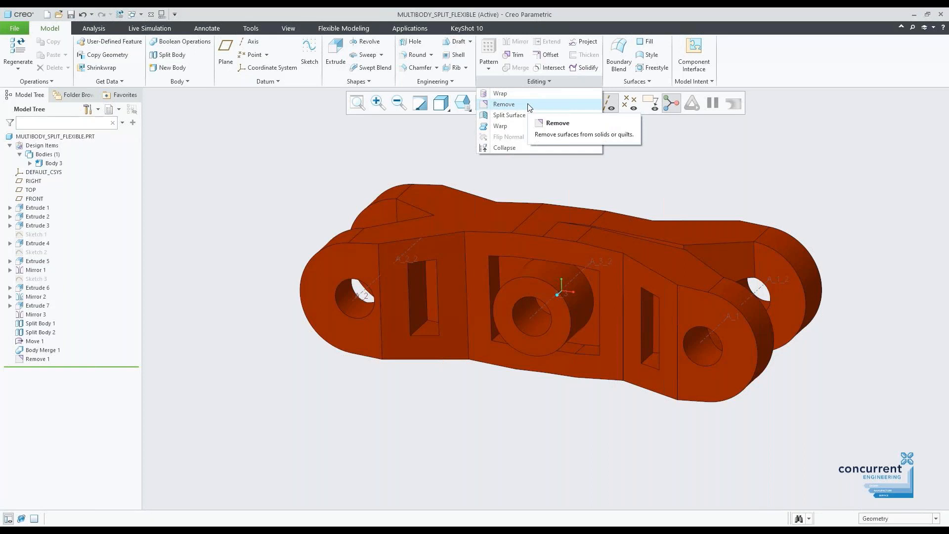
pyautogui.moveTo(675, 167)
pyautogui.mouseDown(button='middle')
pyautogui.moveTo(670, 150)
pyautogui.moveTo(692, 174)
pyautogui.moveTo(687, 144)
pyautogui.moveTo(701, 163)
pyautogui.moveTo(687, 142)
pyautogui.moveTo(674, 152)
pyautogui.moveTo(677, 167)
pyautogui.mouseUp(button='middle')
pyautogui.scroll(-2, 684, 166)
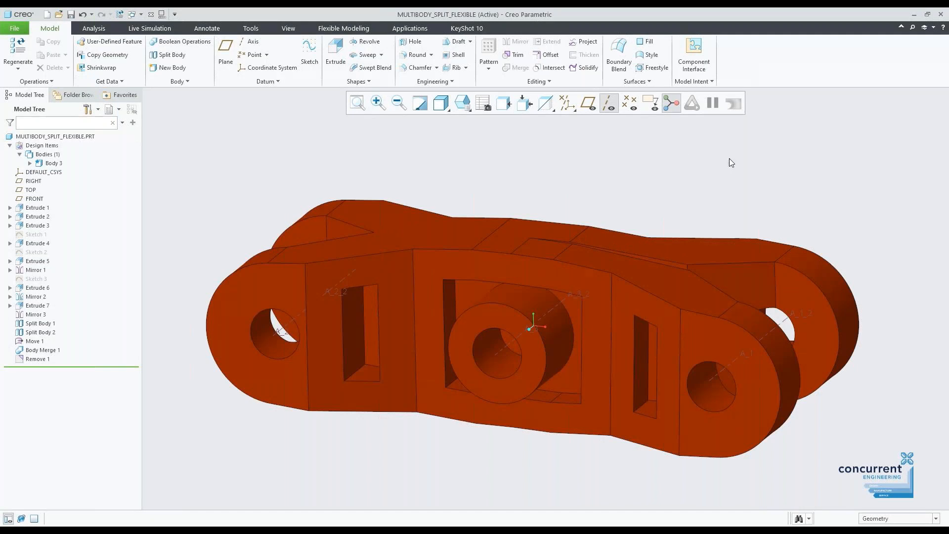
pyautogui.scroll(2, 729, 159)
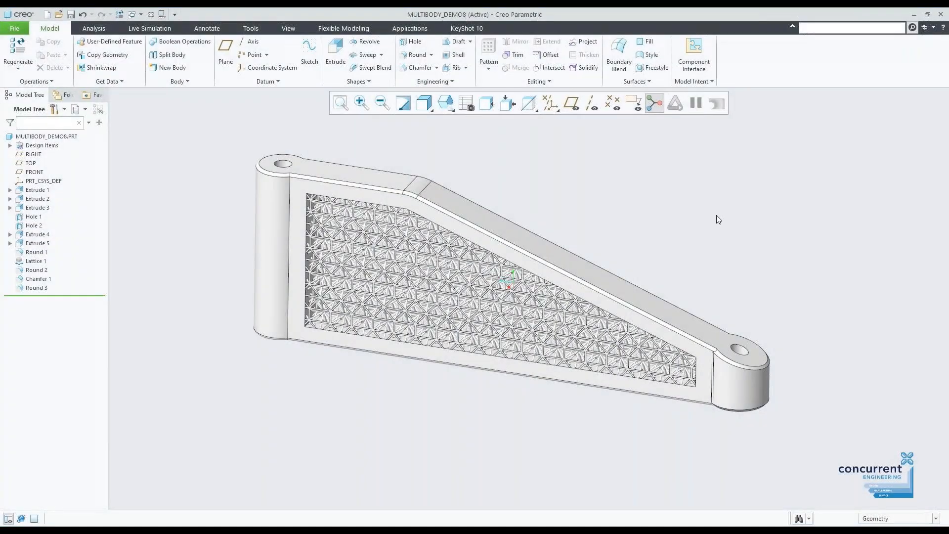
# - Examine the lattice-filled pocket and outer frame of the MULTIBODY_DEMO8 bracket from several angles
pyautogui.moveTo(717, 216); pyautogui.dragTo(741, 200, button='middle')
pyautogui.moveTo(683, 219); pyautogui.dragTo(677, 201, button='middle')
pyautogui.moveTo(553, 215)
pyautogui.mouseDown(button='middle')
pyautogui.moveTo(583, 198)
pyautogui.moveTo(555, 212)
pyautogui.moveTo(572, 214)
pyautogui.mouseUp(button='middle')
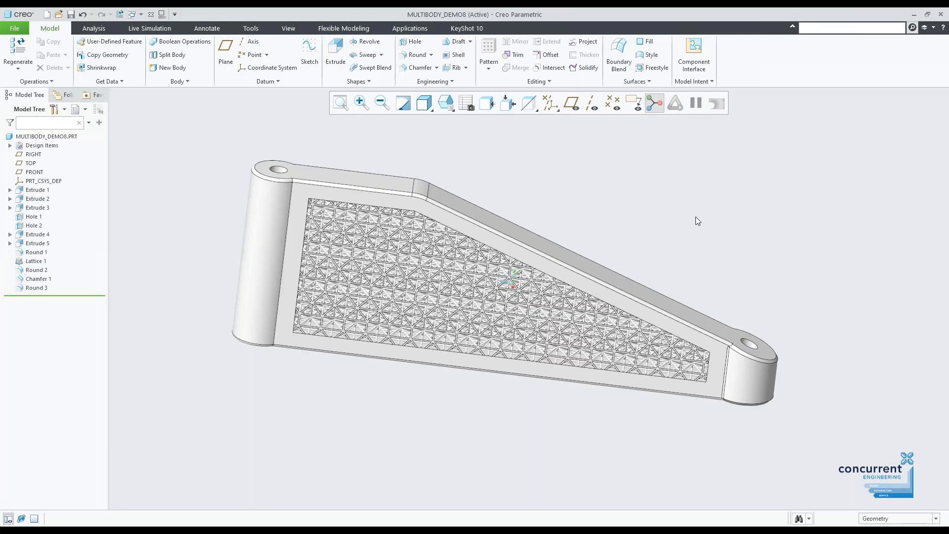
pyautogui.moveTo(698, 221); pyautogui.dragTo(680, 216, button='middle')
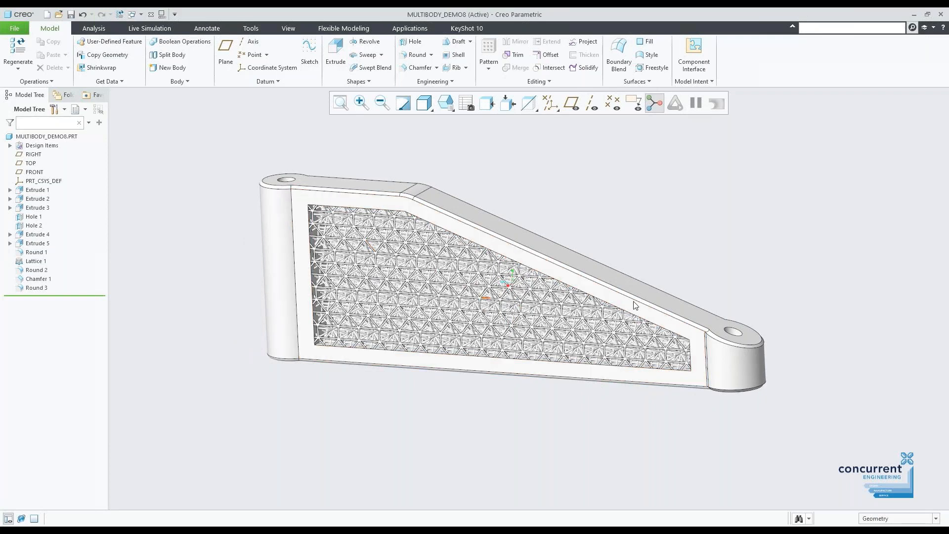
pyautogui.moveTo(769, 294)
pyautogui.mouseDown(button='middle')
pyautogui.moveTo(782, 272)
pyautogui.moveTo(714, 254)
pyautogui.moveTo(716, 264)
pyautogui.moveTo(733, 225)
pyautogui.moveTo(763, 212)
pyautogui.moveTo(722, 244)
pyautogui.moveTo(729, 251)
pyautogui.moveTo(741, 206)
pyautogui.moveTo(733, 248)
pyautogui.moveTo(718, 231)
pyautogui.moveTo(735, 236)
pyautogui.mouseUp(button='middle')
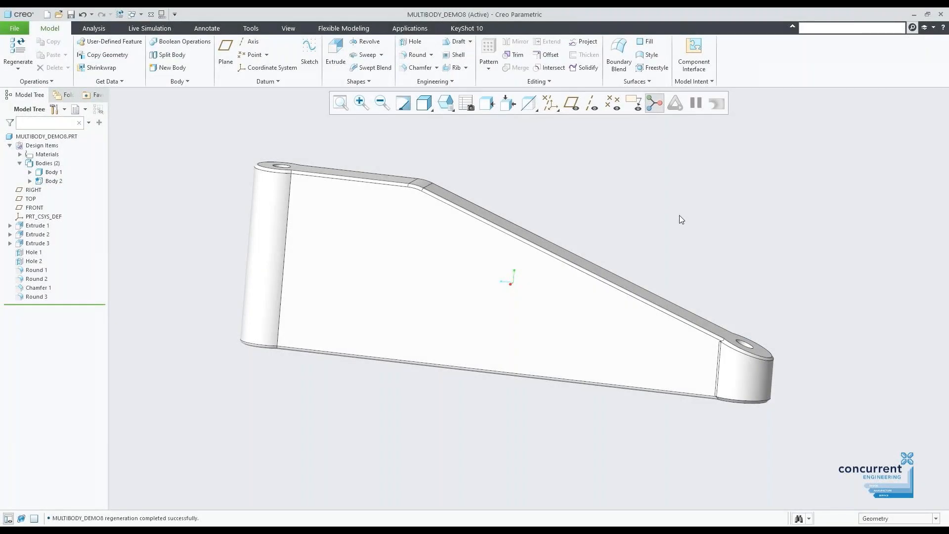
# - Start an extrude on the bracket's large flat face and sketch its profile by offsetting the face's outline loop 10 inward
pyautogui.moveTo(679, 216)
pyautogui.mouseDown(button='middle')
pyautogui.moveTo(670, 229)
pyautogui.moveTo(687, 214)
pyautogui.moveTo(657, 212)
pyautogui.moveTo(667, 221)
pyautogui.moveTo(668, 212)
pyautogui.mouseUp(button='middle')
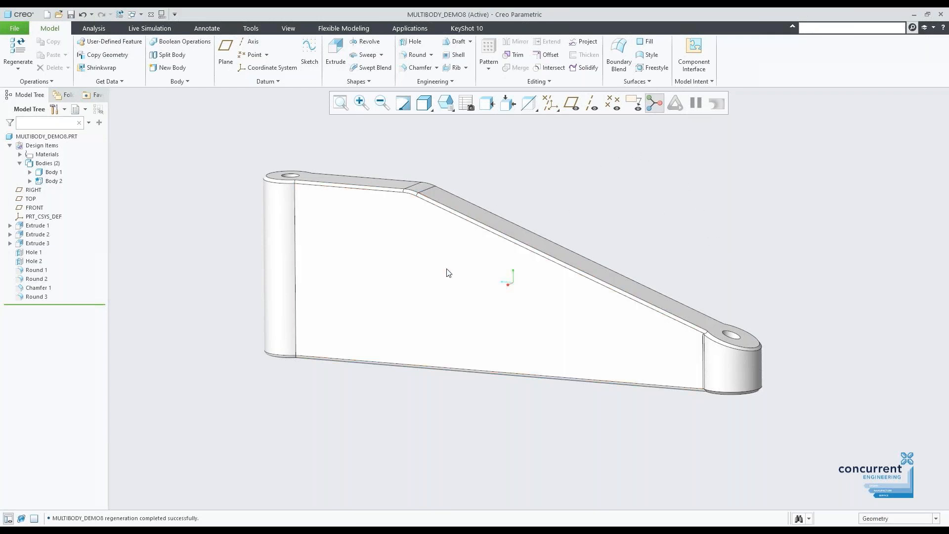
pyautogui.click(447, 268)
pyautogui.click(491, 223)
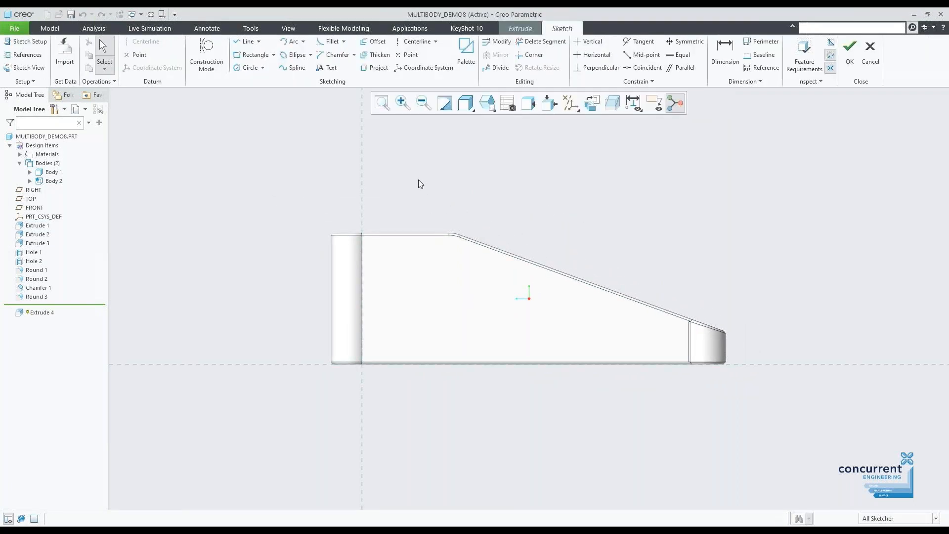
pyautogui.click(372, 41)
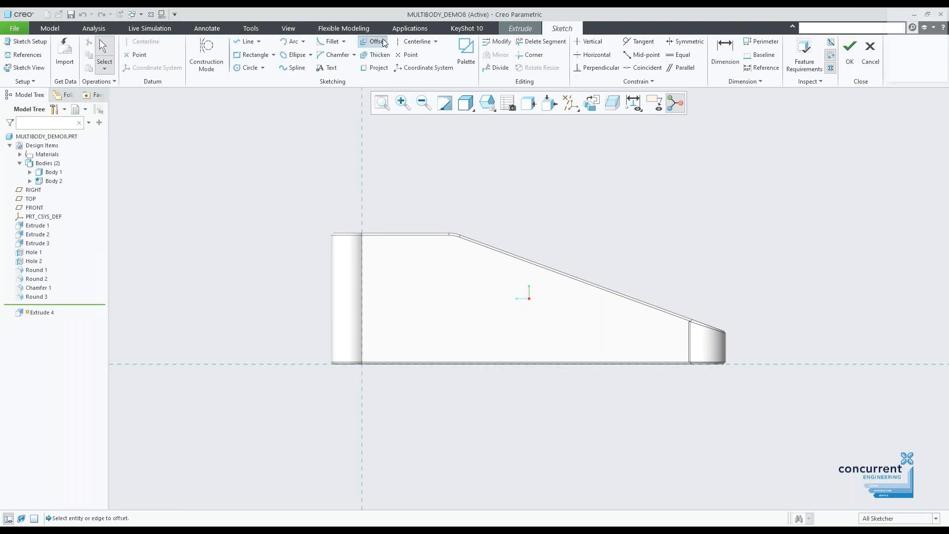
pyautogui.click(906, 56)
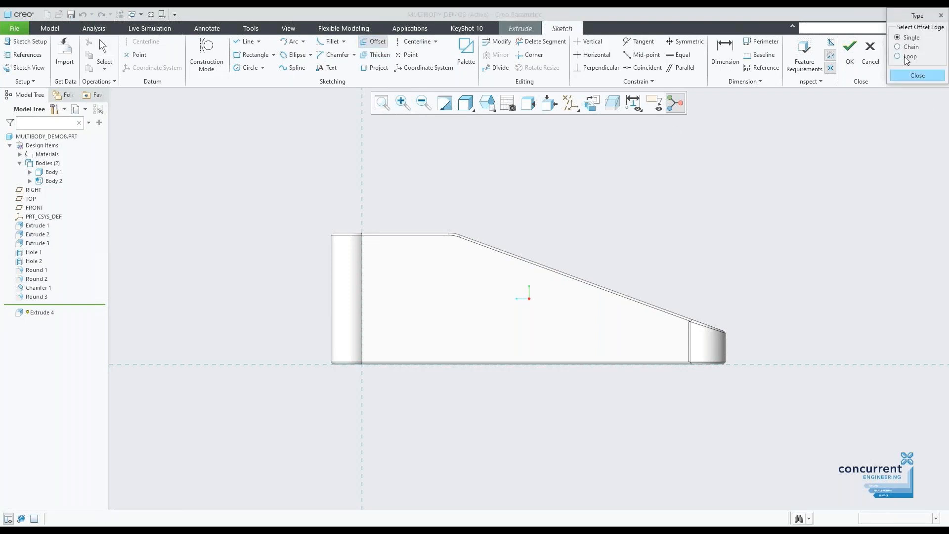
pyautogui.click(577, 299)
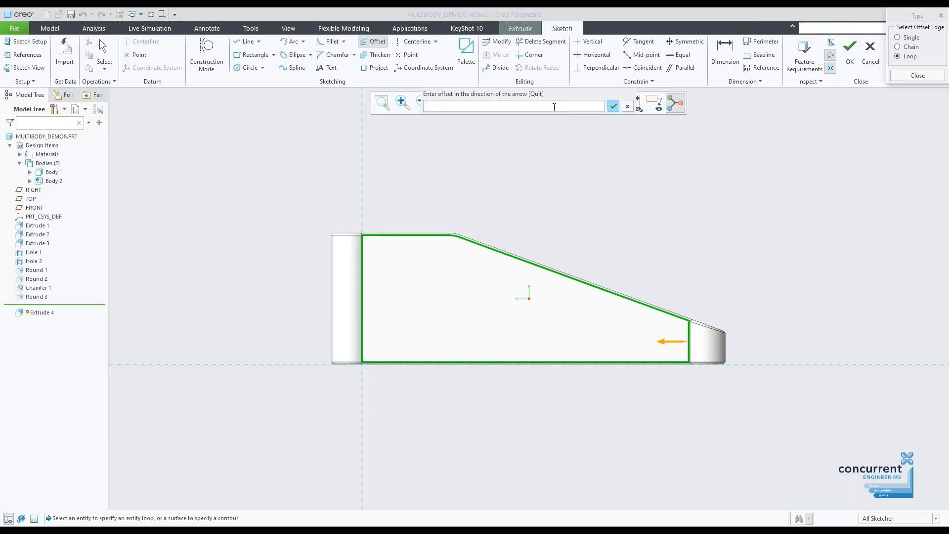
pyautogui.write('10')
pyautogui.press('Return')
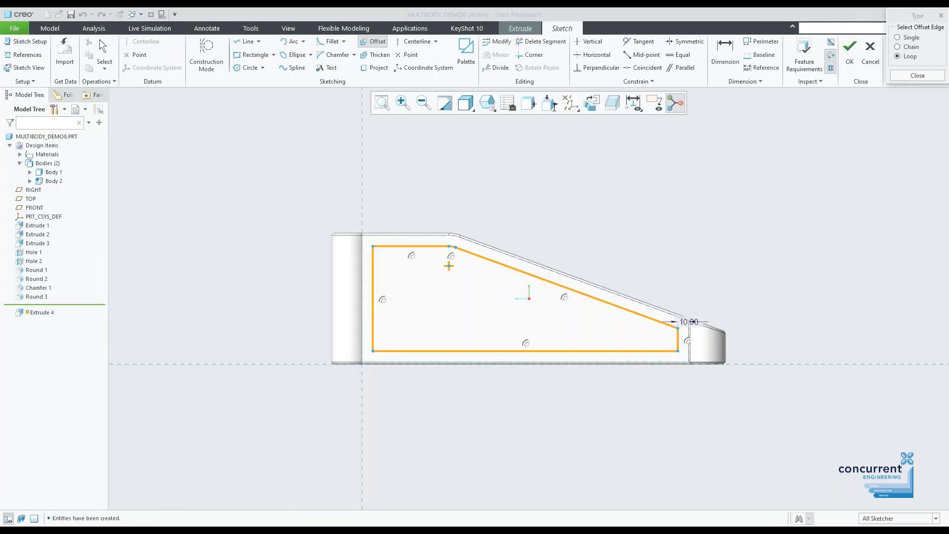
pyautogui.click(912, 75)
pyautogui.click(850, 52)
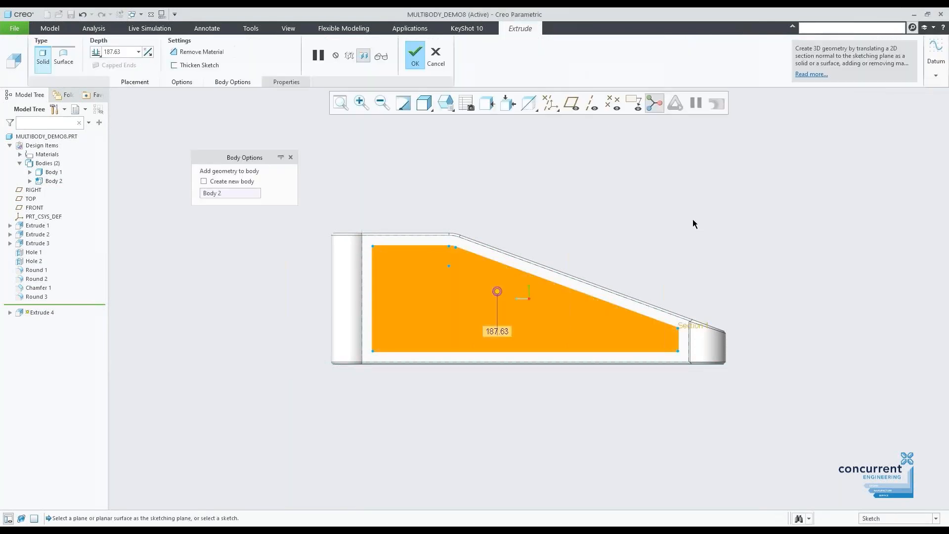
# - Extrude the offset profile as a new body through to the bracket's opposite face using the To Reference depth option
pyautogui.click(240, 185)
pyautogui.moveTo(631, 221); pyautogui.dragTo(237, 109, button='middle')
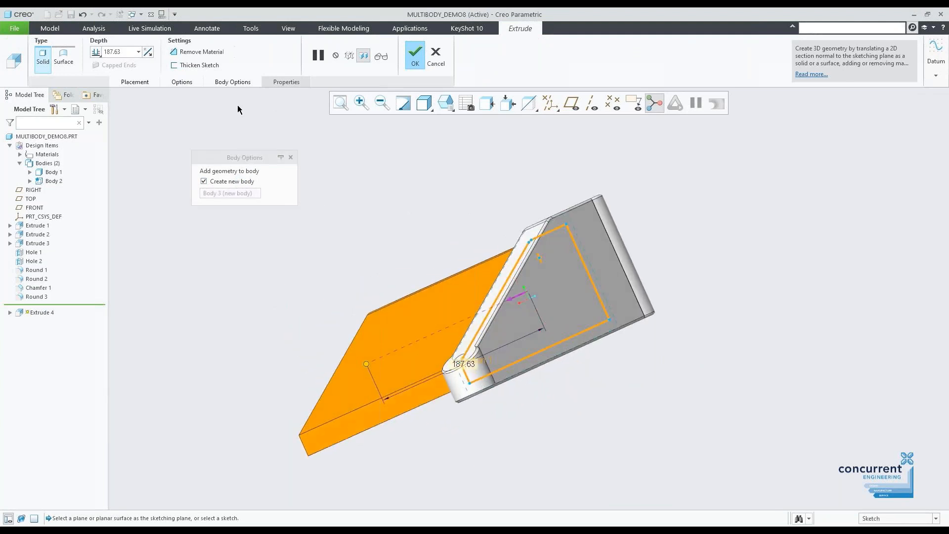
pyautogui.click(96, 52)
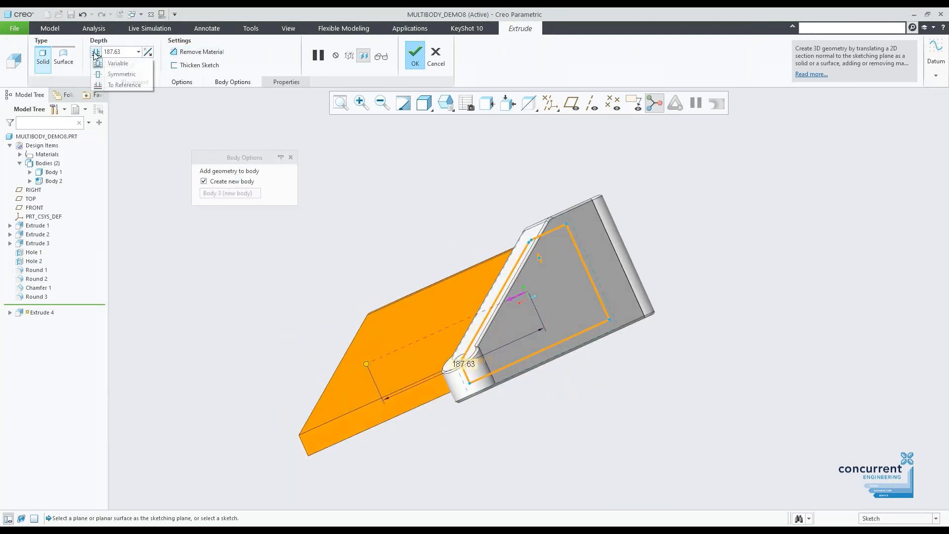
pyautogui.click(122, 84)
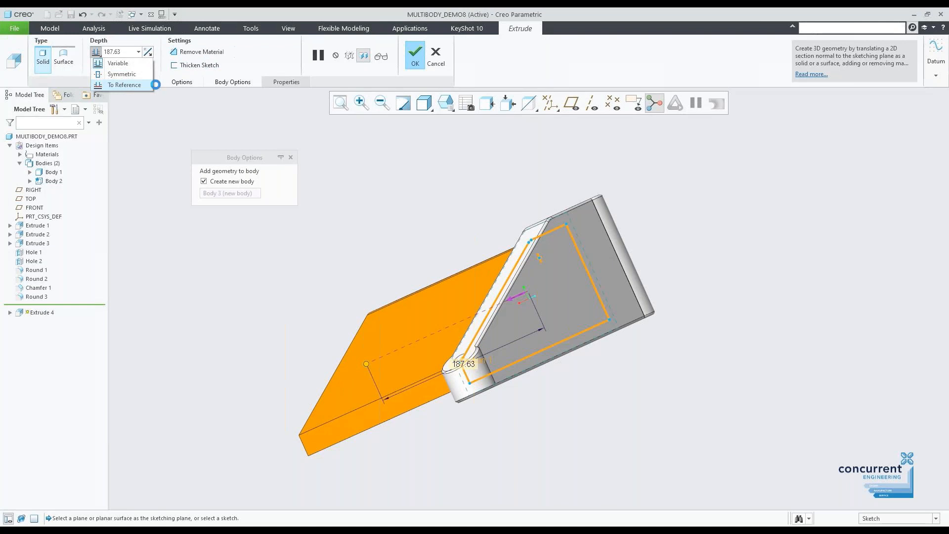
pyautogui.click(523, 257)
pyautogui.moveTo(732, 233); pyautogui.dragTo(807, 214, button='middle')
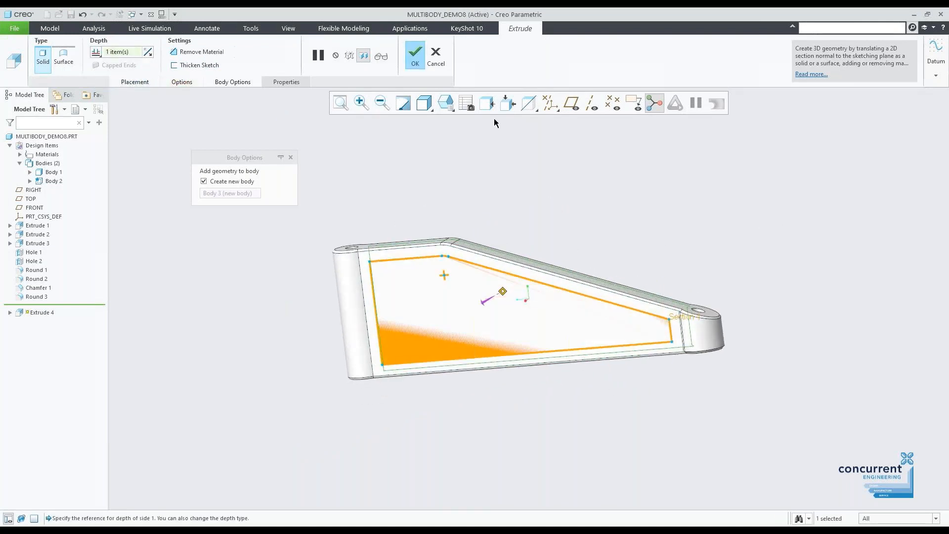
pyautogui.click(414, 55)
# - Restrict selection to bodies and check that the inner extrusion can be picked separately from the bracket
pyautogui.click(630, 214)
pyautogui.moveTo(630, 214); pyautogui.dragTo(714, 238, button='middle')
pyautogui.click(907, 518)
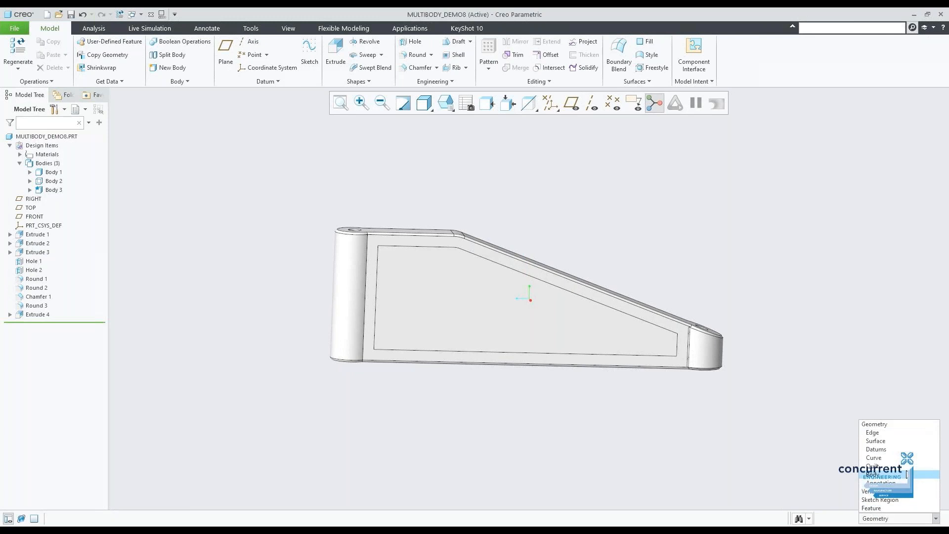
pyautogui.click(890, 477)
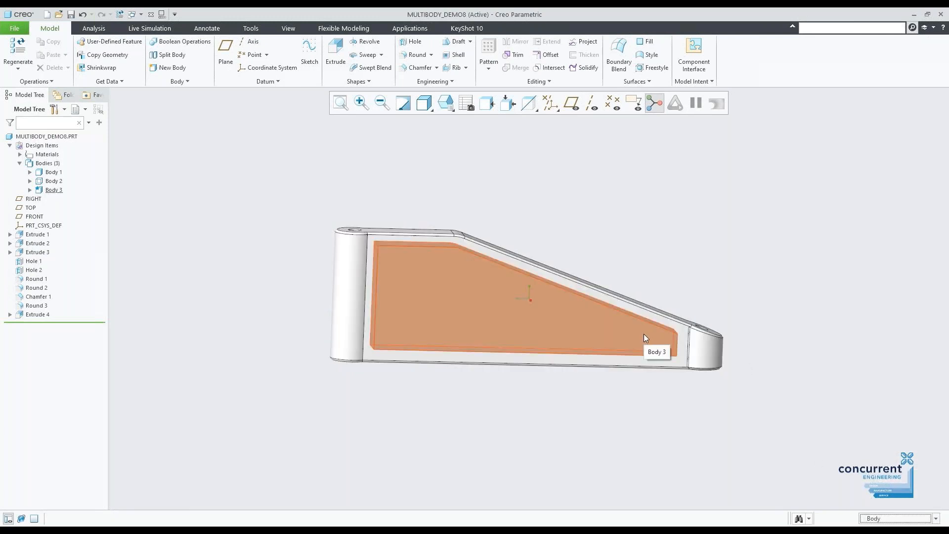
pyautogui.moveTo(765, 242); pyautogui.dragTo(737, 247, button='middle')
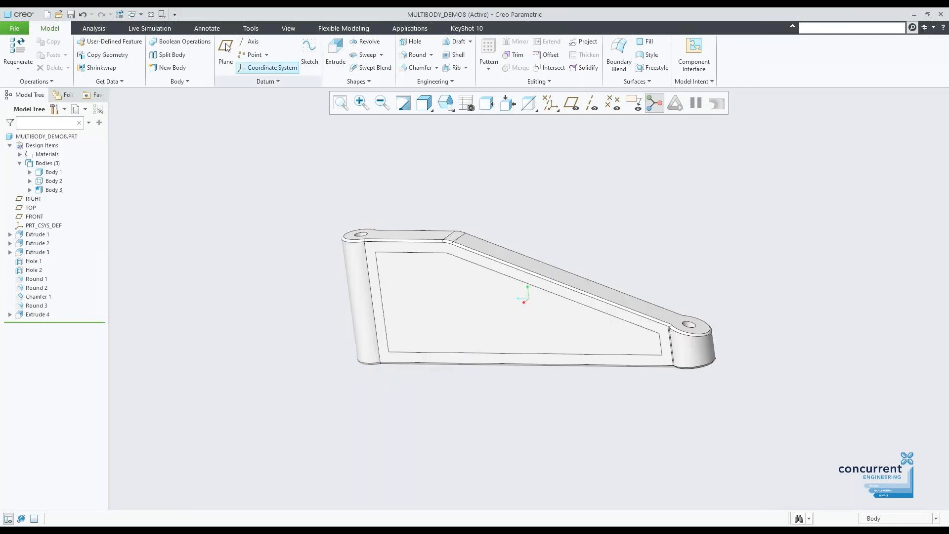
# - Subtract the inner body, Body 3, from Body 1 with Keep Bodies enabled
pyautogui.click(200, 45)
pyautogui.click(108, 64)
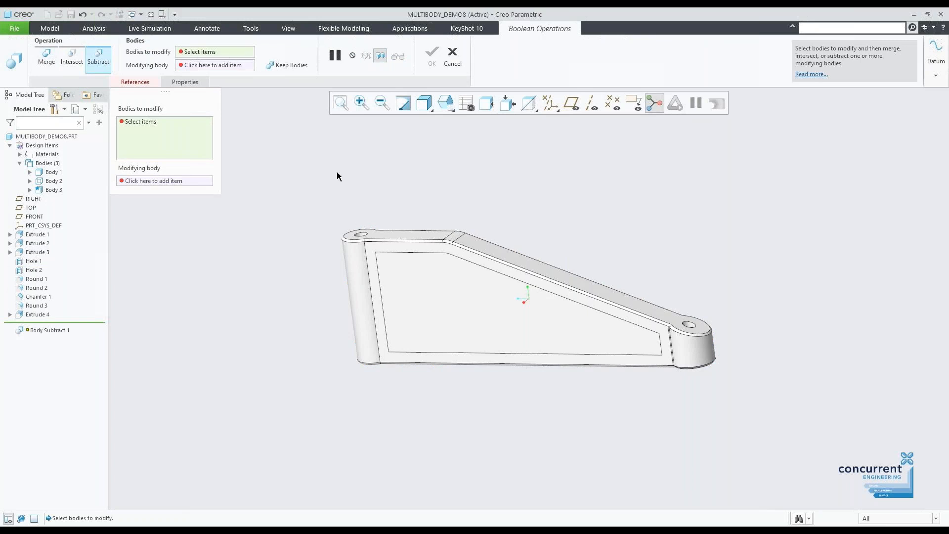
pyautogui.middleClick(388, 233)
pyautogui.click(461, 279)
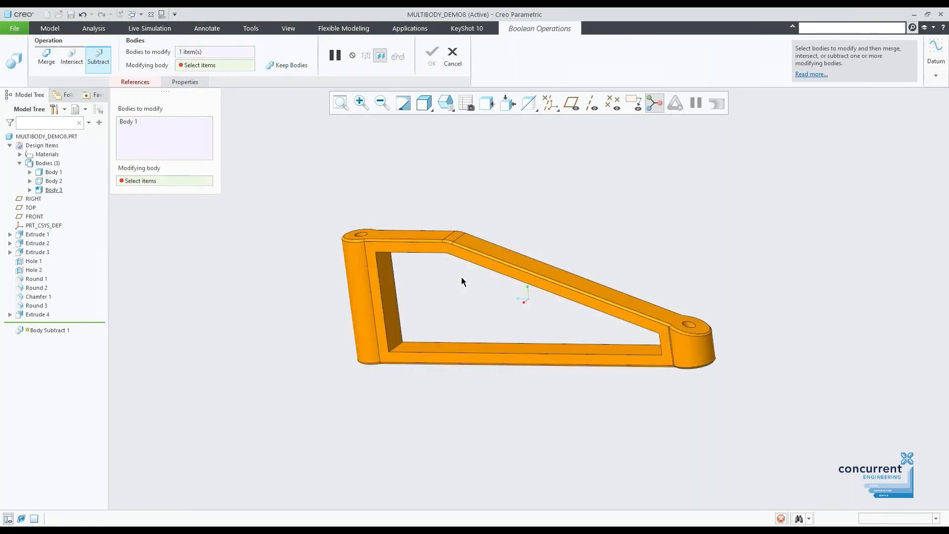
pyautogui.click(297, 65)
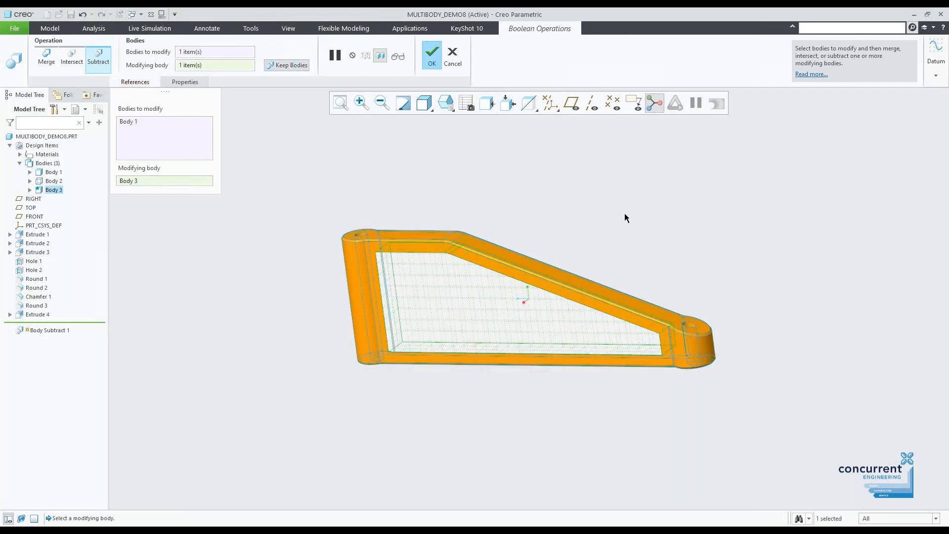
pyautogui.click(432, 60)
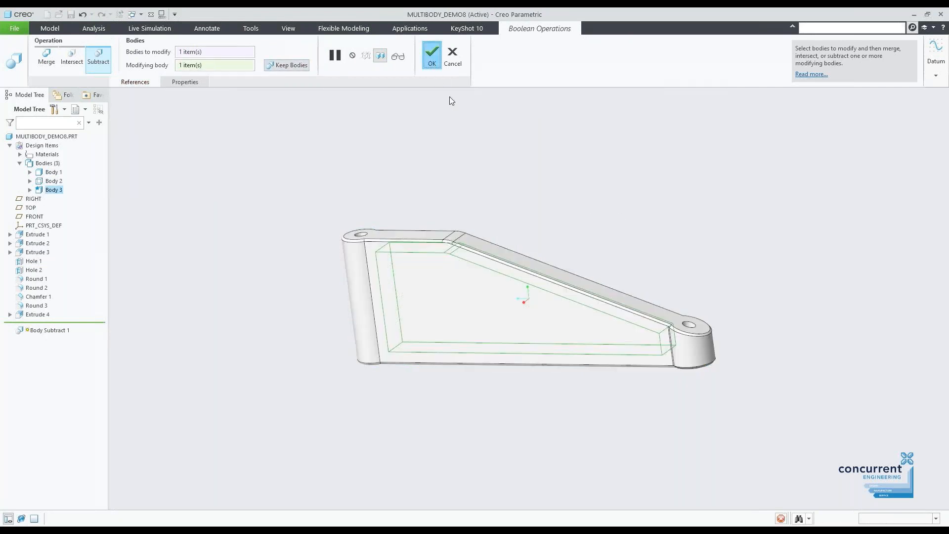
pyautogui.click(606, 234)
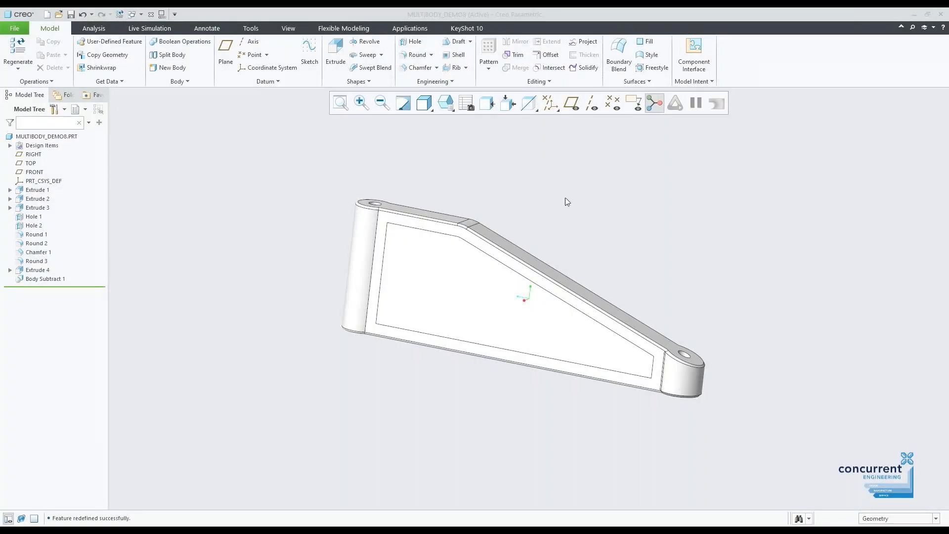
# - Start a lattice that replaces the inner body, Body 3, with selection restricted to bodies
pyautogui.moveTo(567, 202)
pyautogui.mouseDown(button='middle')
pyautogui.moveTo(572, 193)
pyautogui.moveTo(593, 201)
pyautogui.moveTo(565, 200)
pyautogui.mouseUp(button='middle')
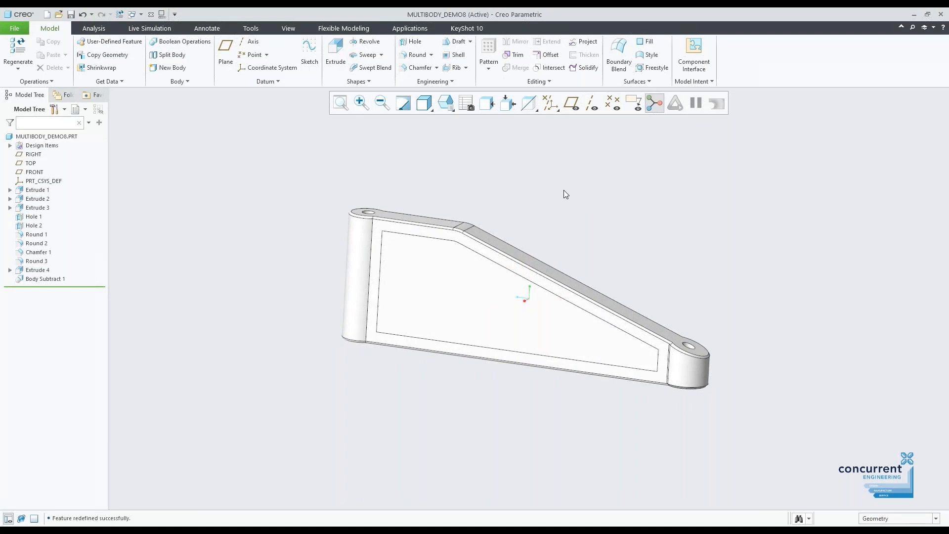
pyautogui.moveTo(565, 203)
pyautogui.mouseDown(button='middle')
pyautogui.moveTo(599, 178)
pyautogui.moveTo(555, 210)
pyautogui.moveTo(570, 208)
pyautogui.mouseUp(button='middle')
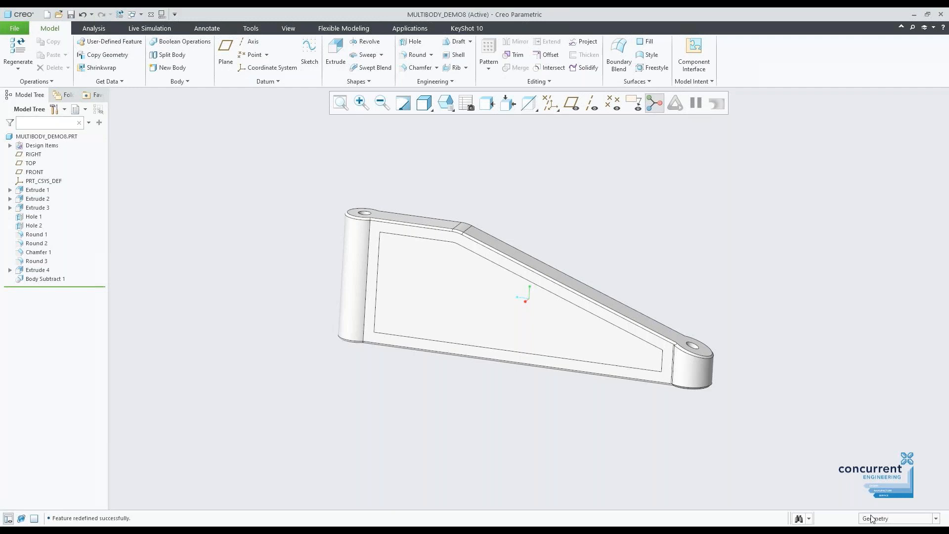
pyautogui.click(906, 519)
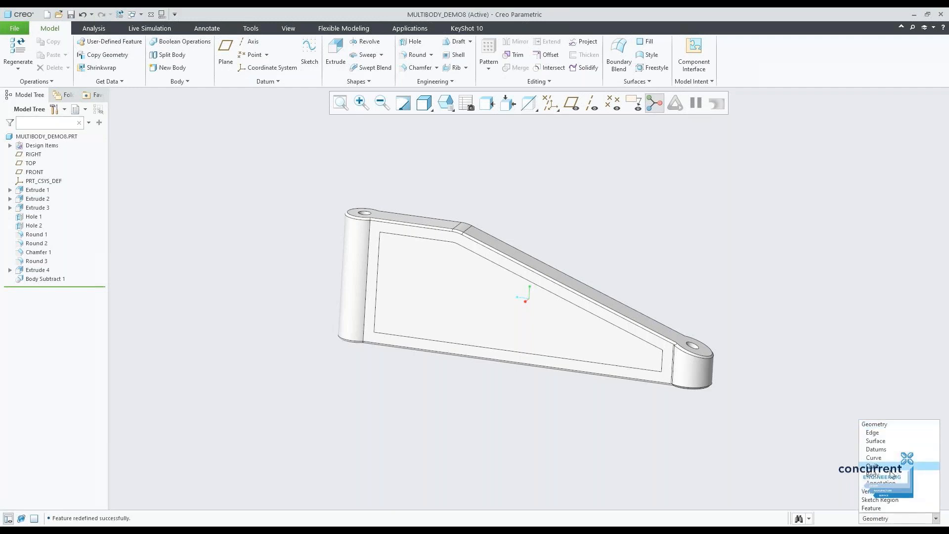
pyautogui.click(893, 475)
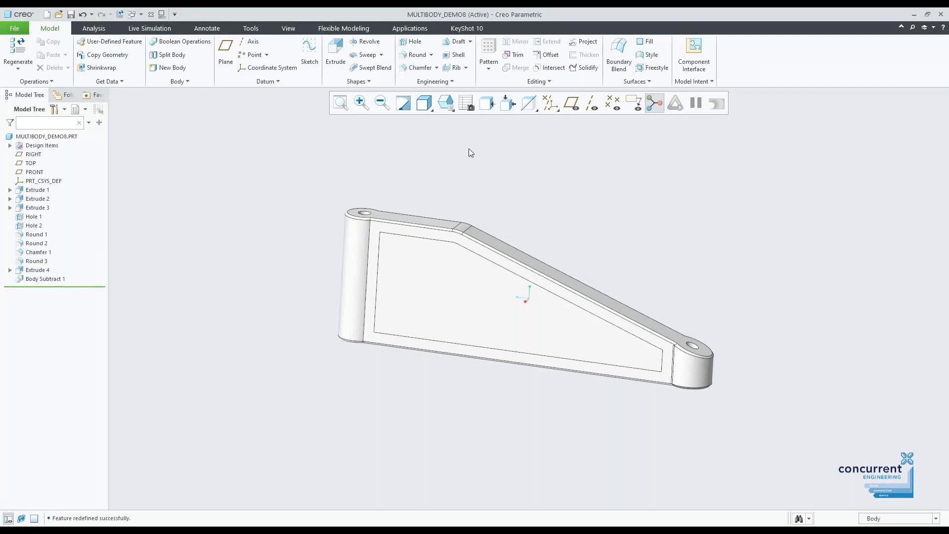
pyautogui.click(450, 85)
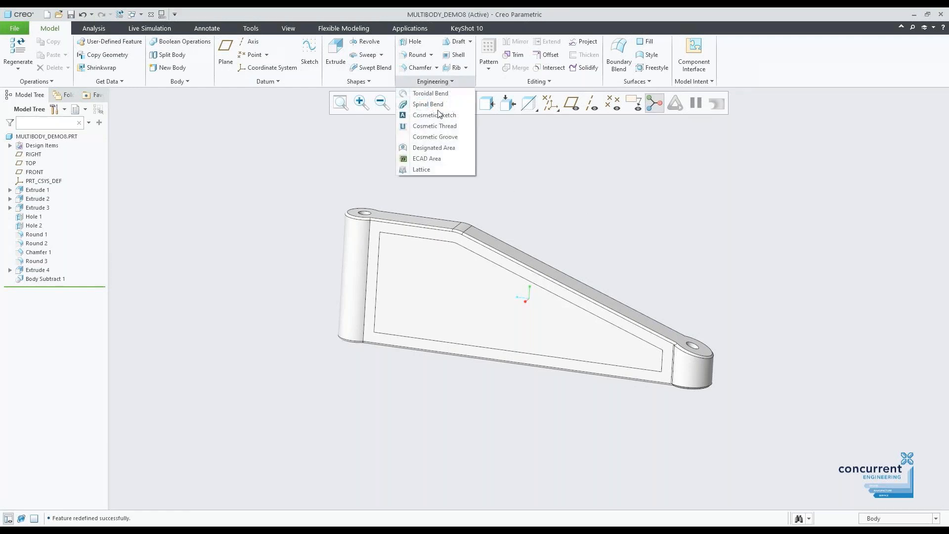
pyautogui.click(430, 170)
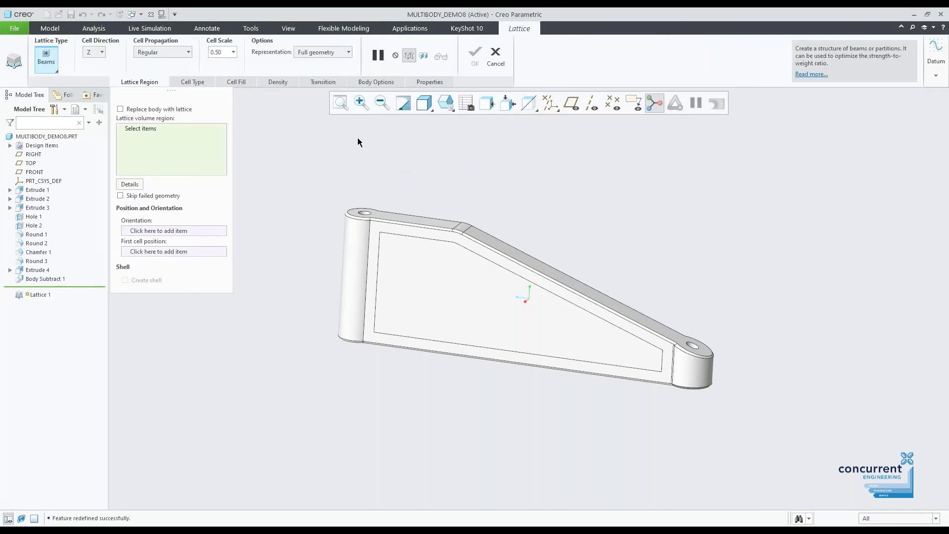
pyautogui.click(151, 111)
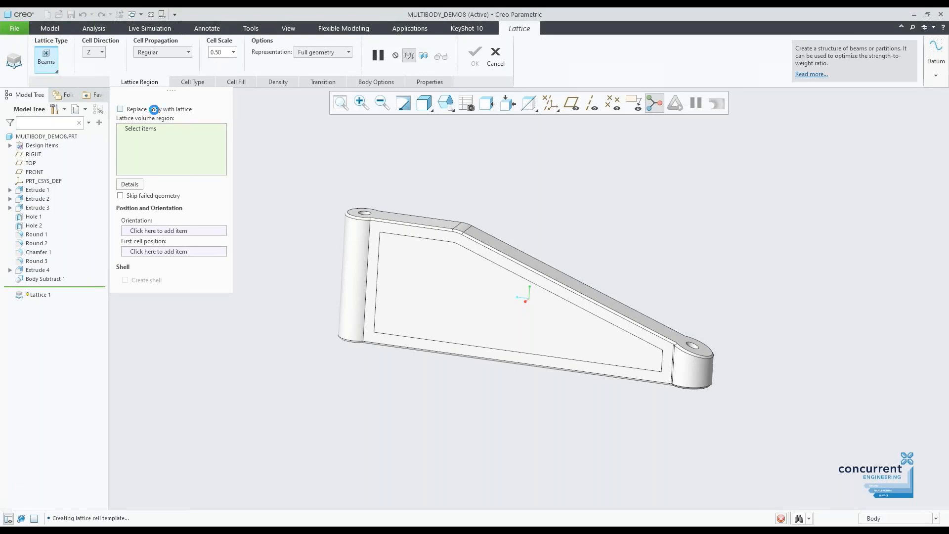
pyautogui.moveTo(605, 223); pyautogui.dragTo(598, 236, button='middle')
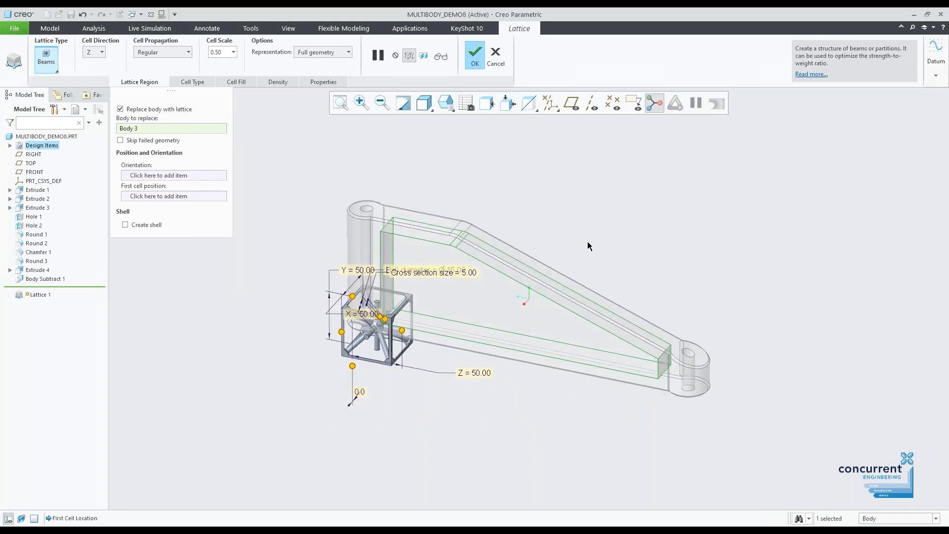
pyautogui.moveTo(474, 370)
pyautogui.mouseDown(button='middle')
pyautogui.moveTo(516, 363)
pyautogui.moveTo(513, 347)
pyautogui.moveTo(529, 344)
pyautogui.mouseUp(button='middle')
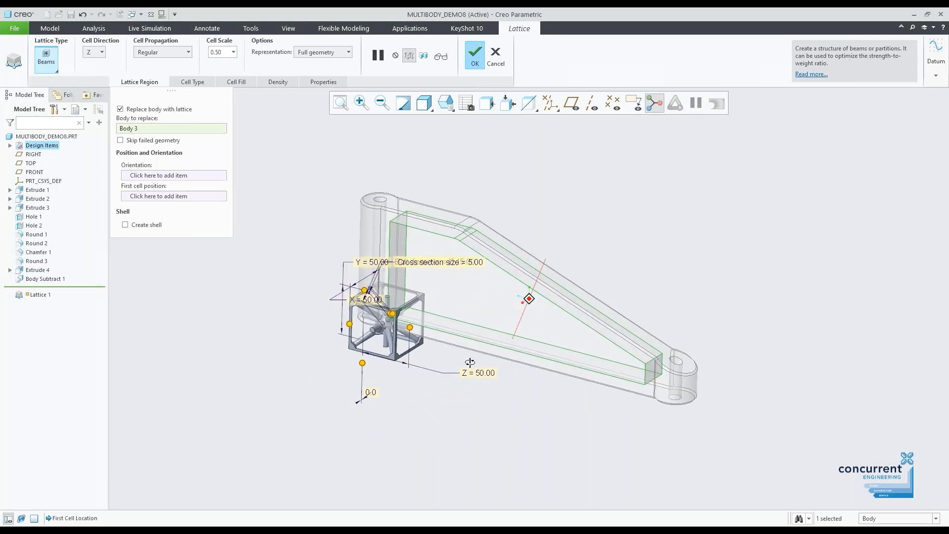
# - Review the available lattice types, keep Beams, and set the cell direction to X
pyautogui.click(51, 69)
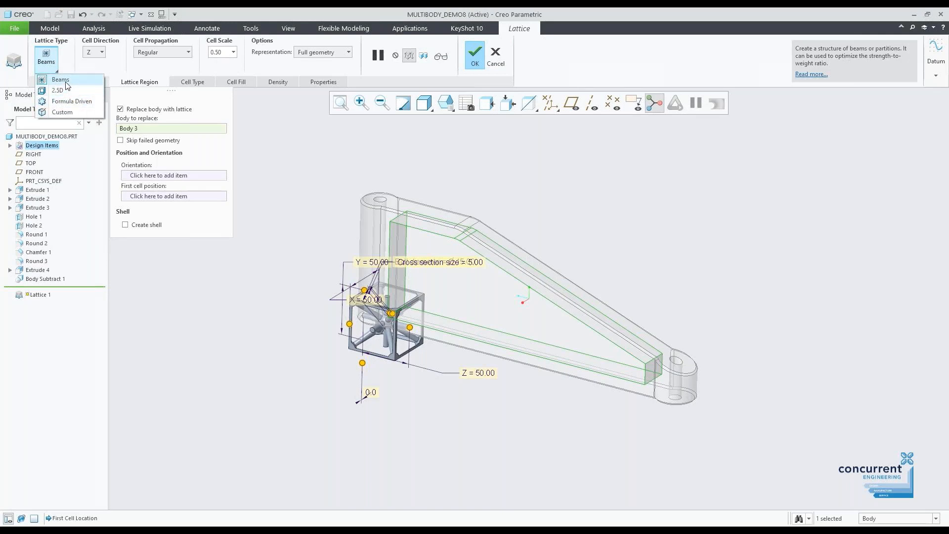
pyautogui.click(97, 52)
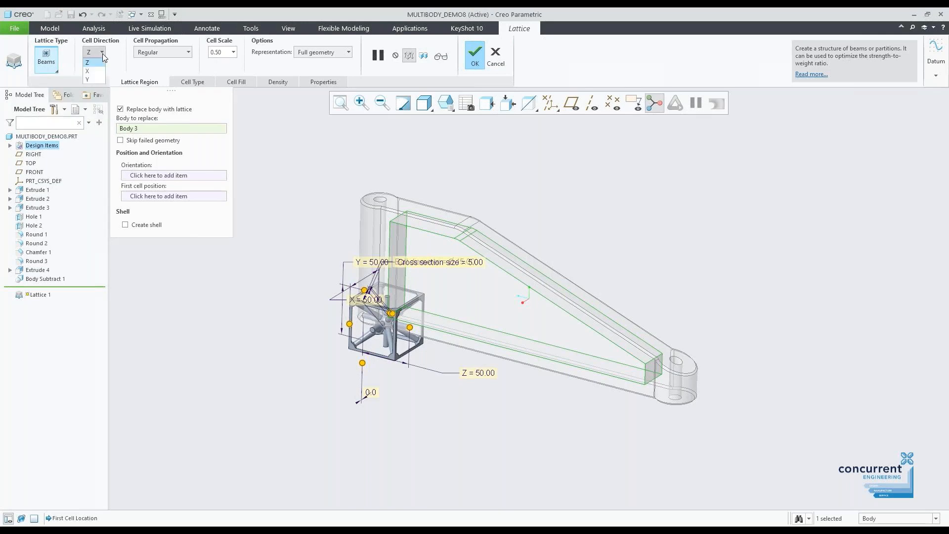
pyautogui.click(94, 71)
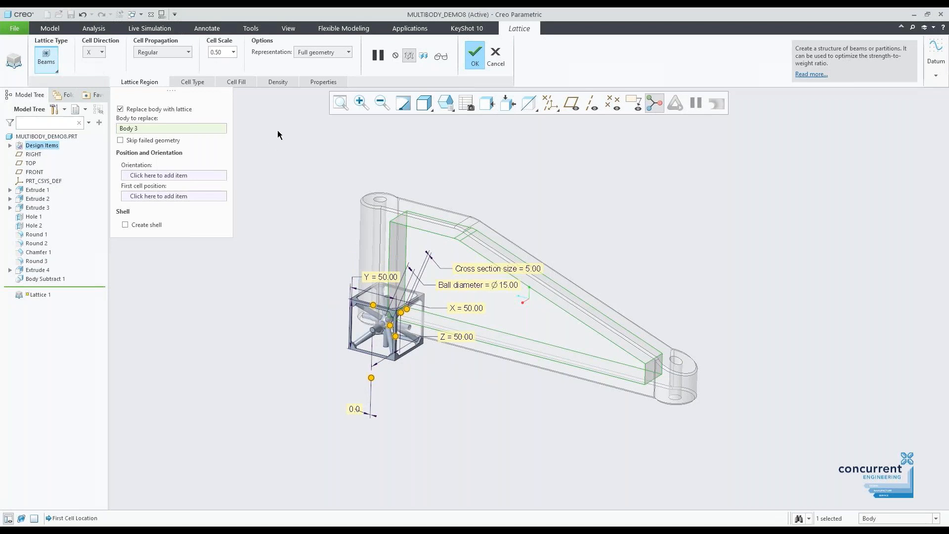
# - Choose the hexagonal prism cell shape and set the cell size to 20 in X, Y and Z
pyautogui.click(197, 81)
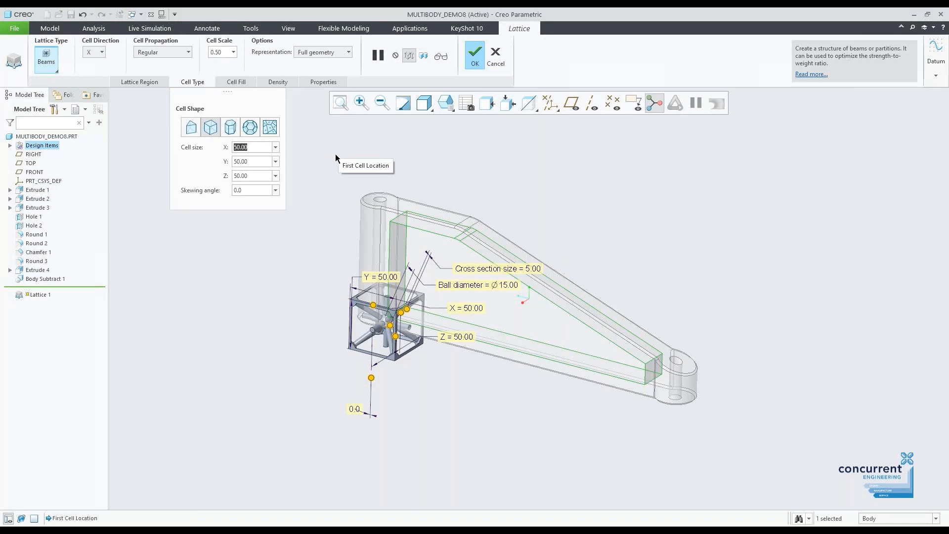
pyautogui.click(230, 127)
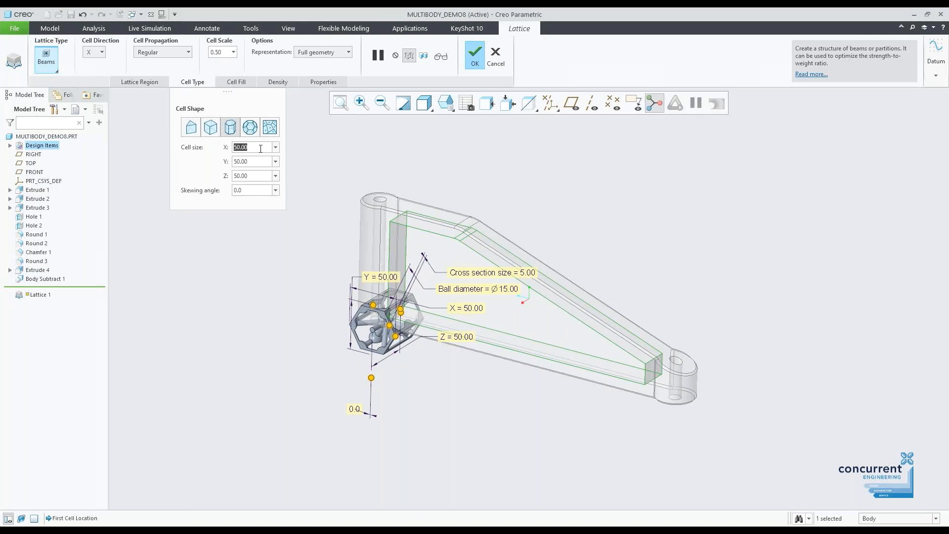
pyautogui.write('20')
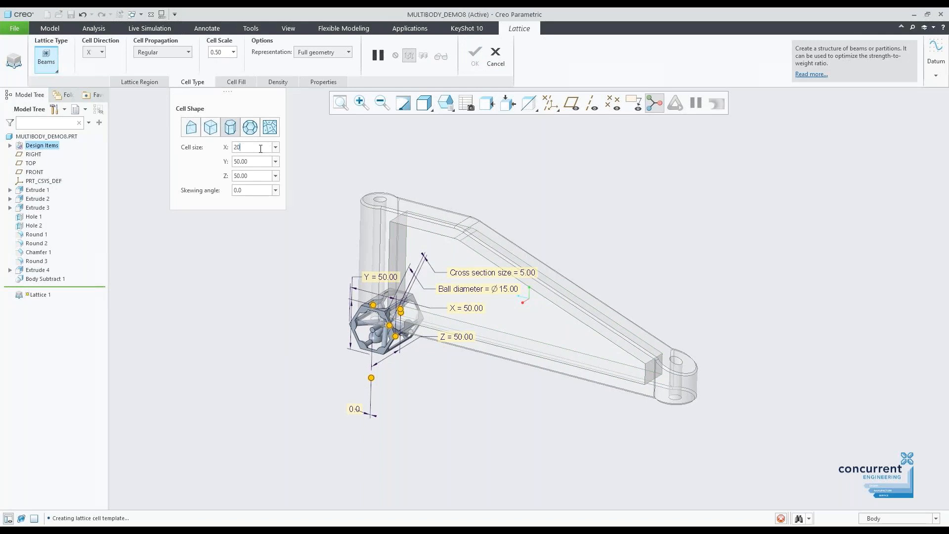
pyautogui.press('Tab')
pyautogui.write('20')
pyautogui.press('Tab')
pyautogui.write('20')
pyautogui.press('Tab')
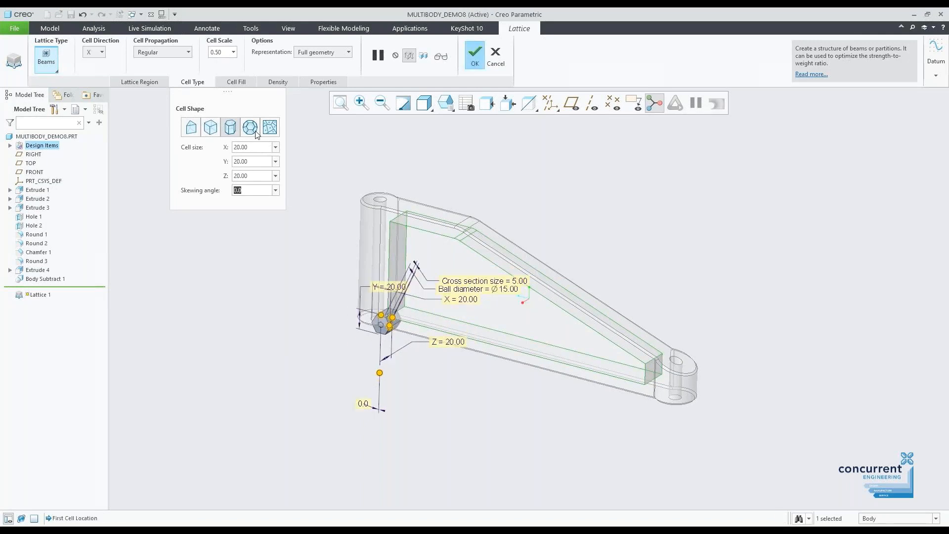
# - Set the lattice cell's ball diameter to 5 and its beam cross section size to 2
pyautogui.click(242, 80)
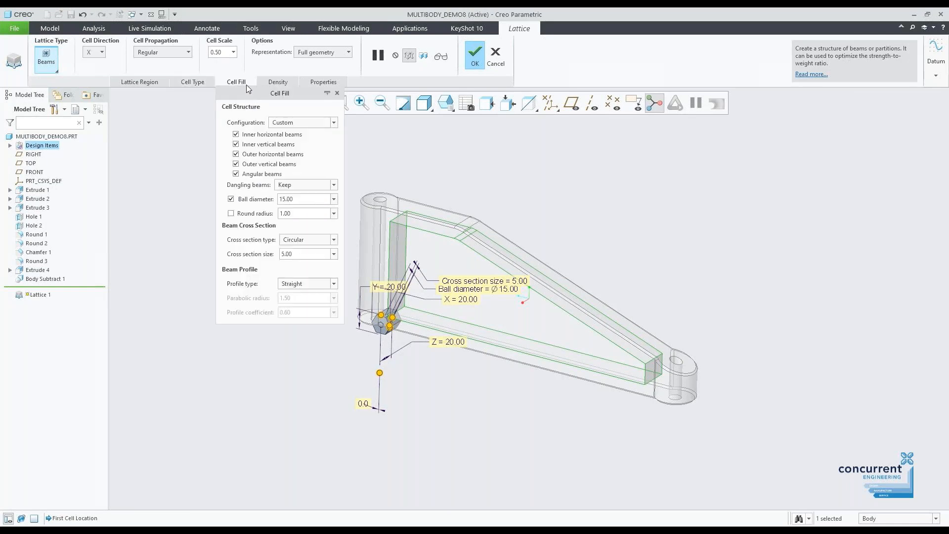
pyautogui.click(302, 200)
pyautogui.write('5')
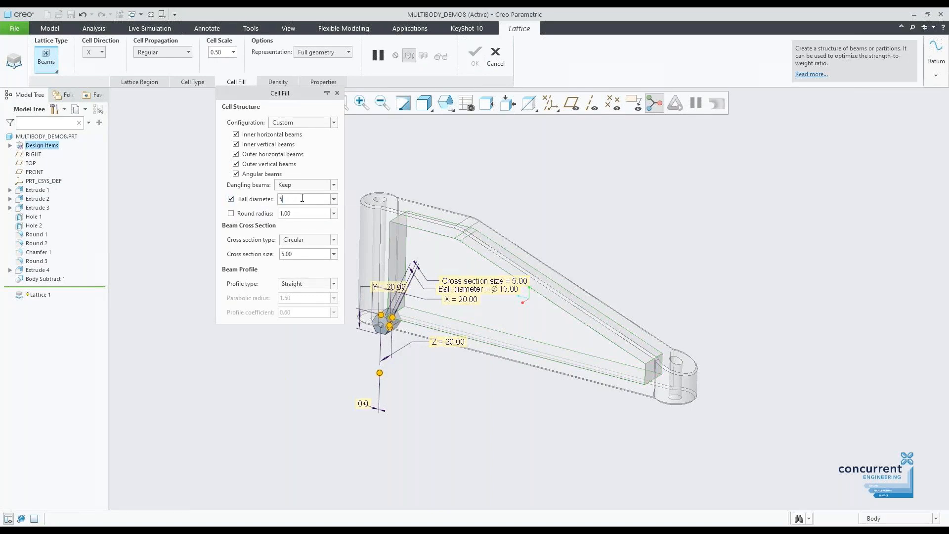
pyautogui.press('Return')
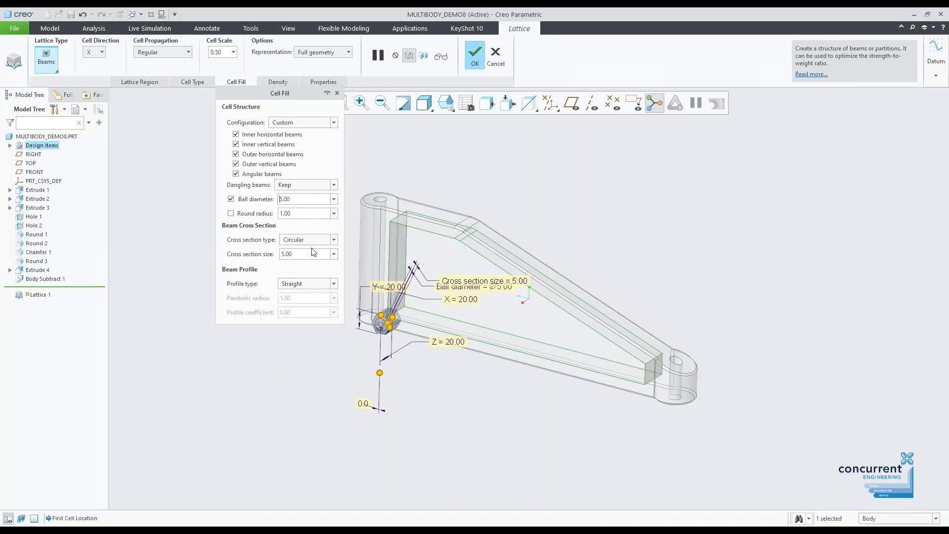
pyautogui.click(298, 257)
pyautogui.write('2')
pyautogui.press('Return')
pyautogui.scroll(5, 334, 318)
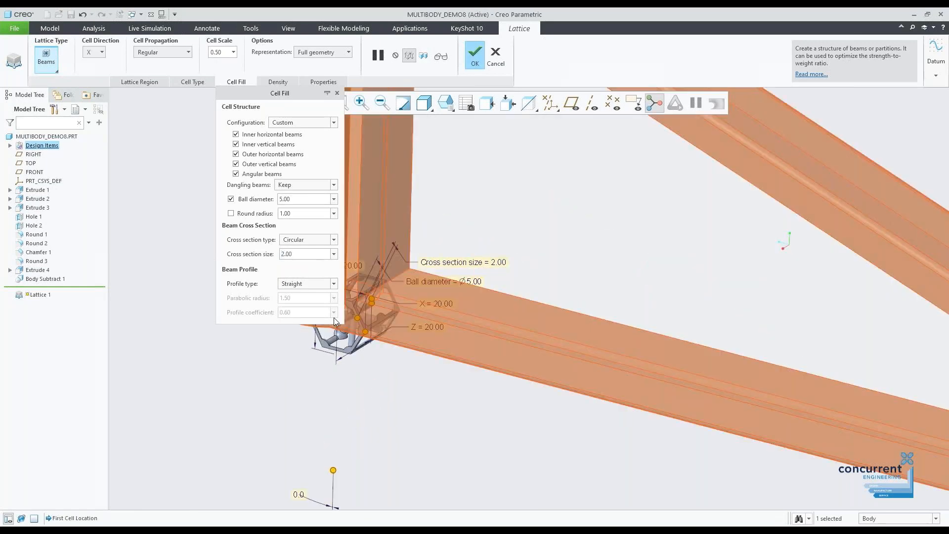
pyautogui.scroll(-5, 389, 370)
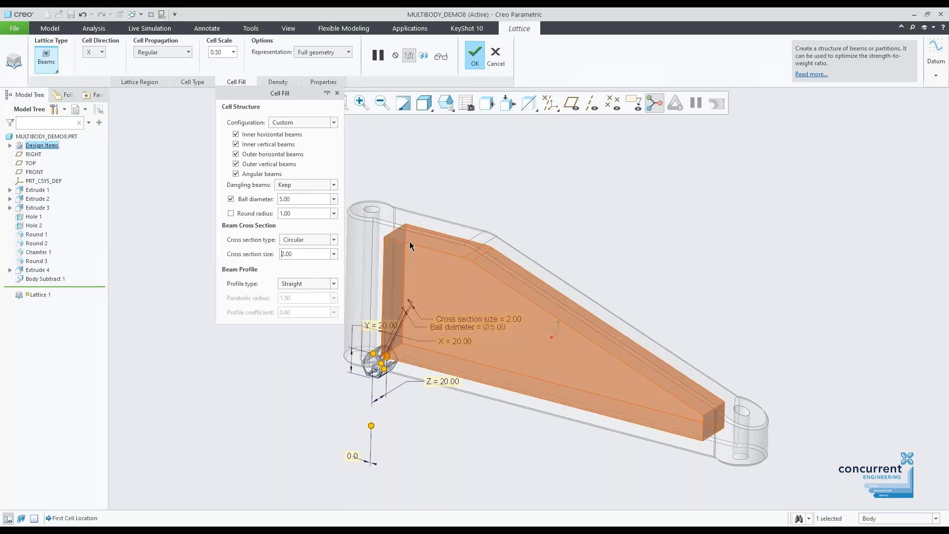
pyautogui.click(347, 52)
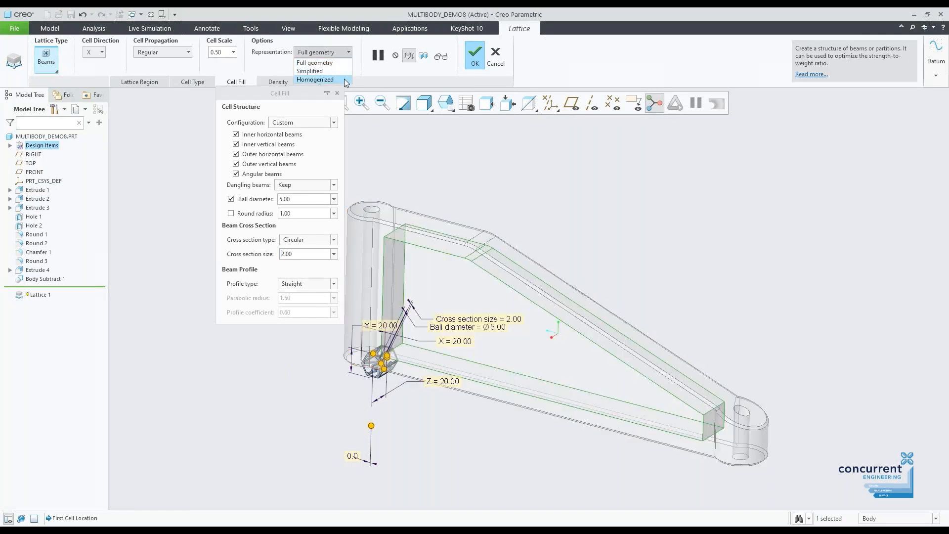
pyautogui.click(414, 139)
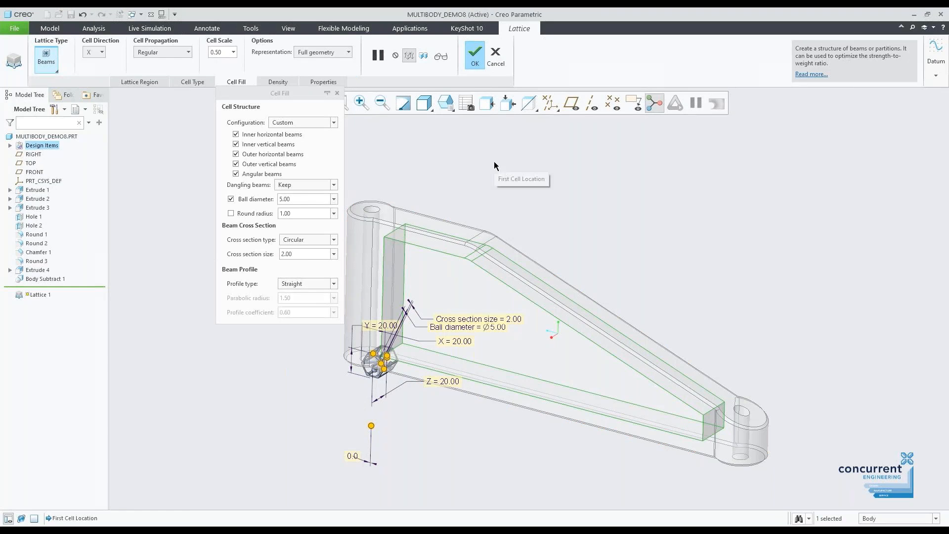
# - Generate the lattice in place of the inner body and inspect it inside the bracket frame
pyautogui.click(475, 53)
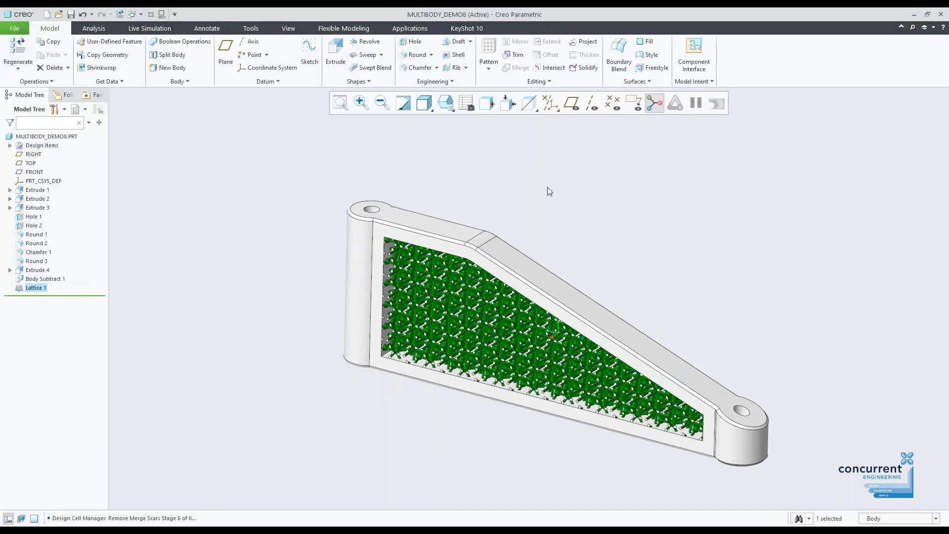
pyautogui.click(546, 187)
pyautogui.moveTo(629, 232); pyautogui.dragTo(613, 272, button='middle')
pyautogui.scroll(5, 622, 278)
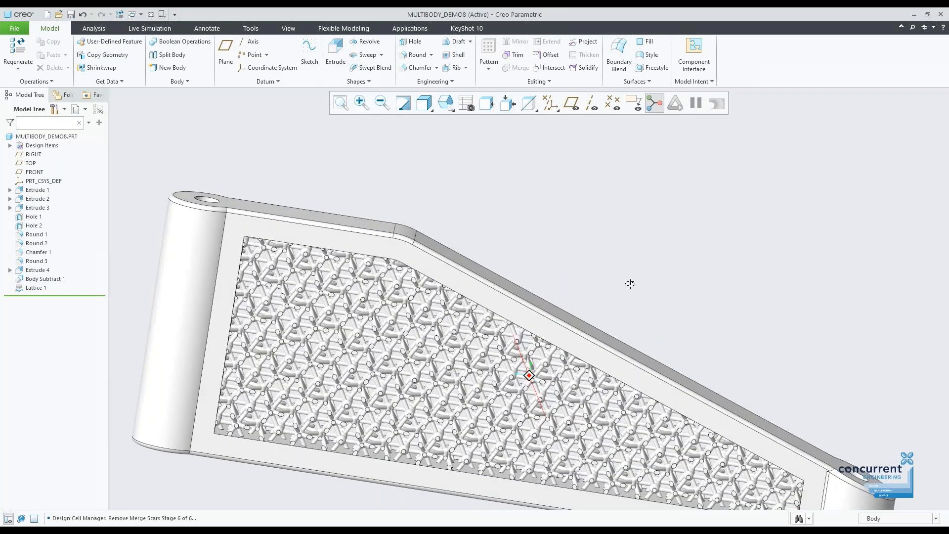
pyautogui.scroll(-5, 627, 271)
pyautogui.moveTo(655, 261)
pyautogui.mouseDown(button='middle')
pyautogui.moveTo(676, 248)
pyautogui.moveTo(661, 267)
pyautogui.moveTo(684, 244)
pyautogui.moveTo(673, 258)
pyautogui.moveTo(617, 253)
pyautogui.moveTo(706, 247)
pyautogui.moveTo(663, 275)
pyautogui.mouseUp(button='middle')
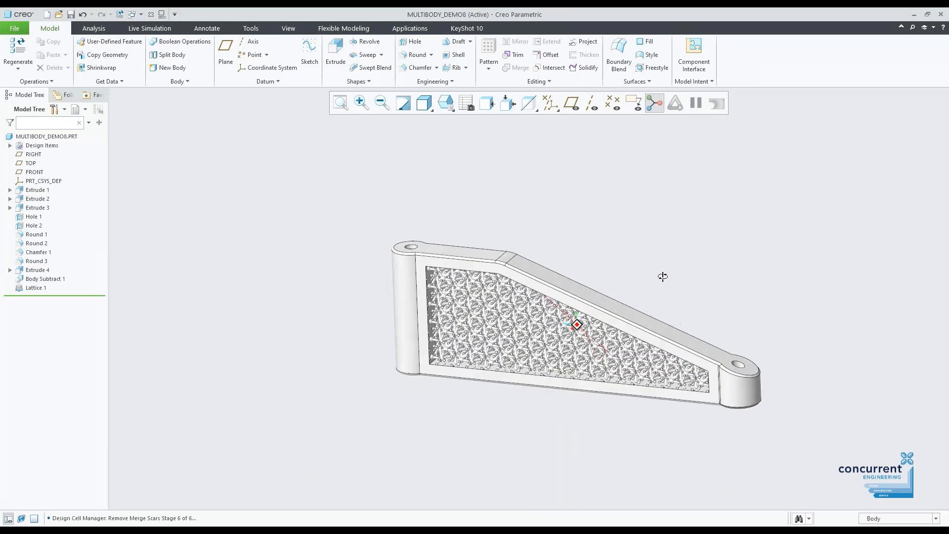
# - Redefine Lattice 1 with a beam cross section size of 1
pyautogui.click(44, 288)
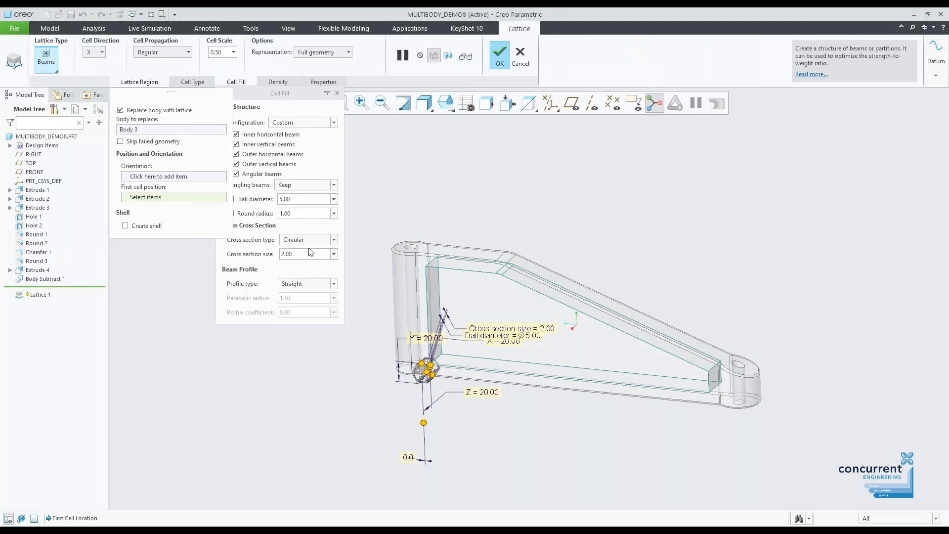
pyautogui.doubleClick(288, 254)
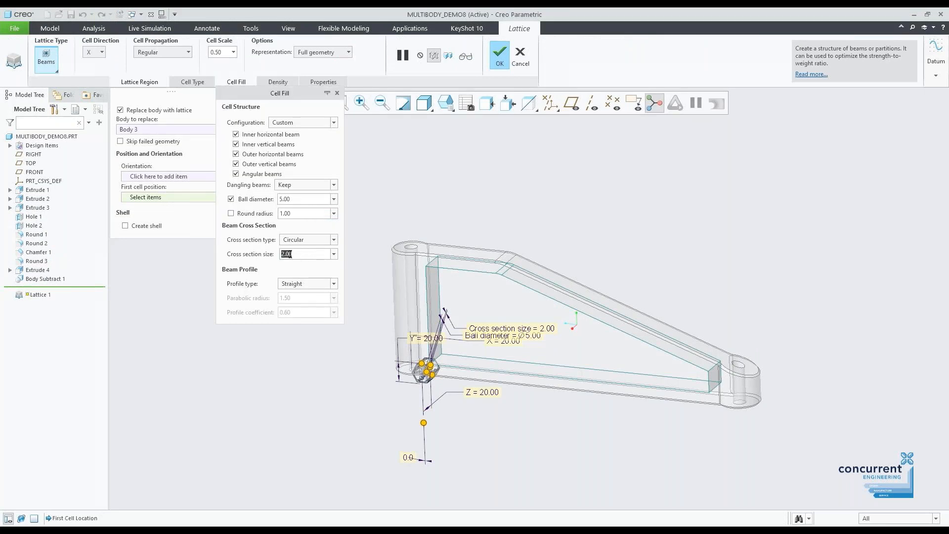
pyautogui.write('1')
pyautogui.press('Return')
pyautogui.click(499, 53)
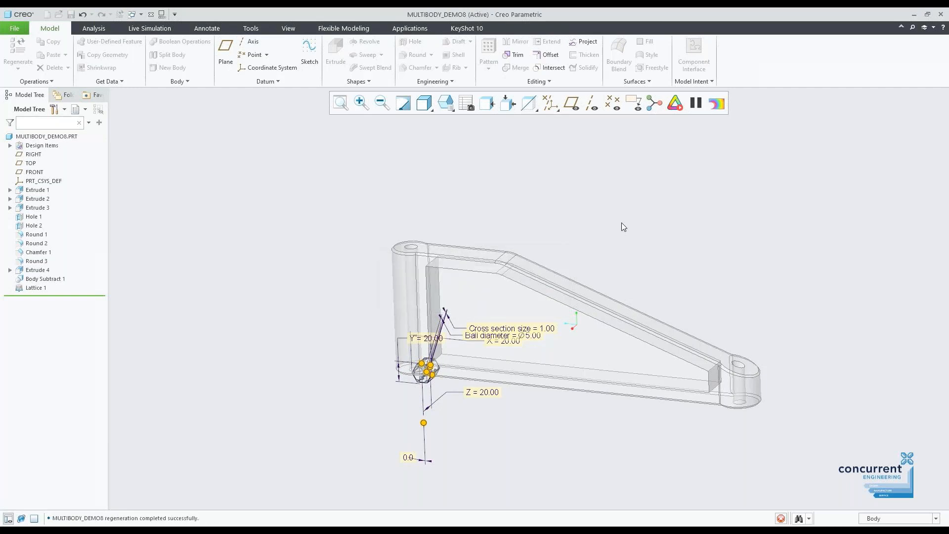
# - Examine the redefined lattice inside the bracket from several angles and distances
pyautogui.middleClick(621, 227)
pyautogui.moveTo(617, 254)
pyautogui.mouseDown(button='middle')
pyautogui.moveTo(657, 259)
pyautogui.moveTo(640, 257)
pyautogui.mouseUp(button='middle')
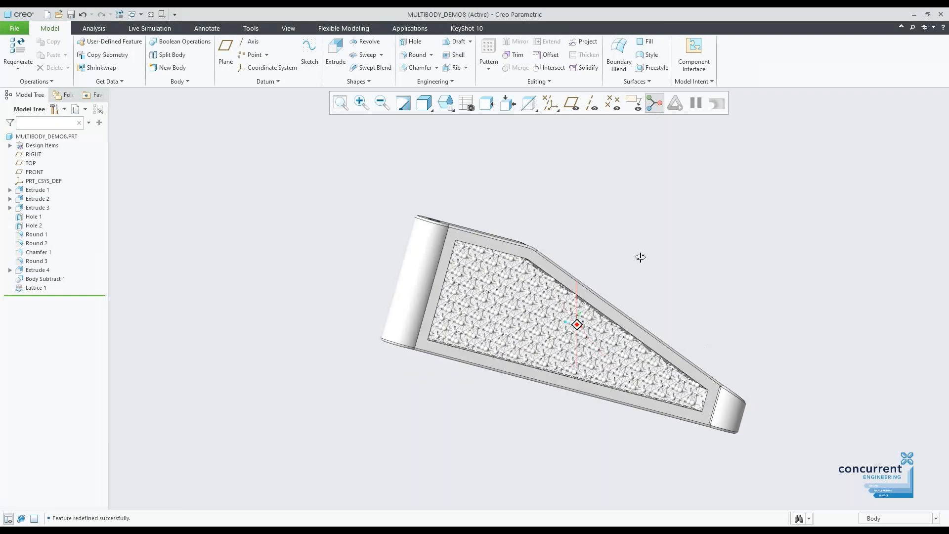
pyautogui.scroll(-5, 525, 289)
pyautogui.moveTo(515, 296); pyautogui.dragTo(507, 264, button='middle')
pyautogui.scroll(3, 507, 263)
pyautogui.moveTo(618, 223); pyautogui.dragTo(652, 211, button='middle')
pyautogui.moveTo(660, 221); pyautogui.dragTo(626, 230, button='middle')
pyautogui.scroll(3, 629, 229)
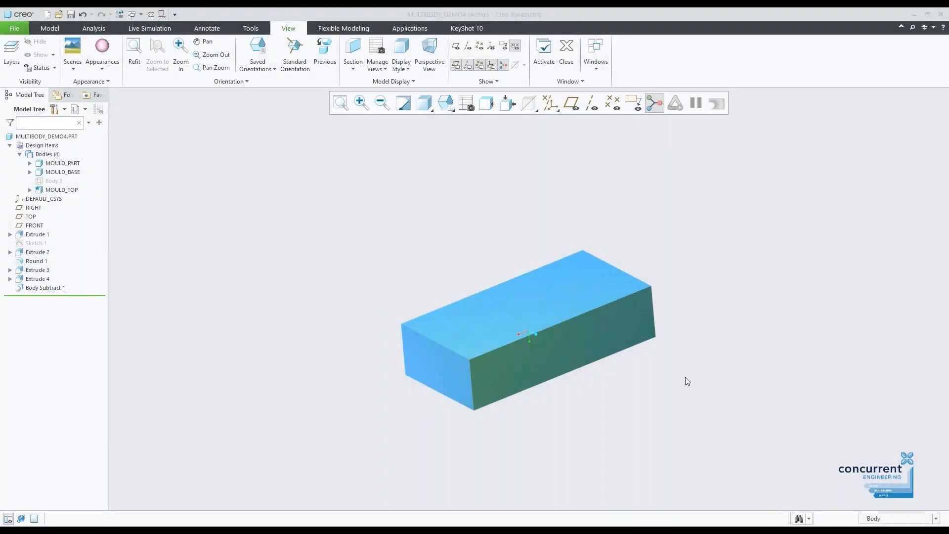
# - In MULTIBODY_DEMO4, show MOULD_BASE, MOULD_TOP and MOULD_PART each on its own to view the separate mould bodies
pyautogui.moveTo(686, 380); pyautogui.dragTo(733, 381, button='middle')
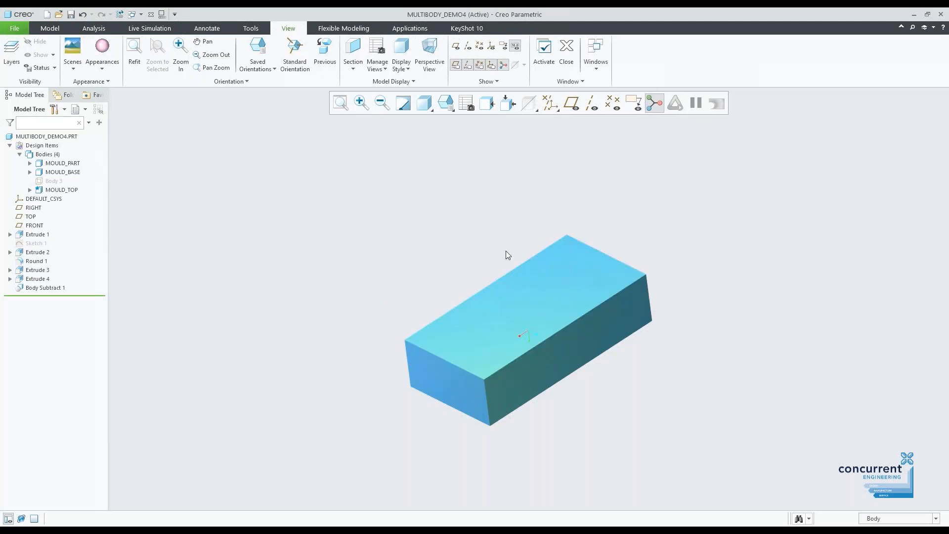
pyautogui.click(74, 173)
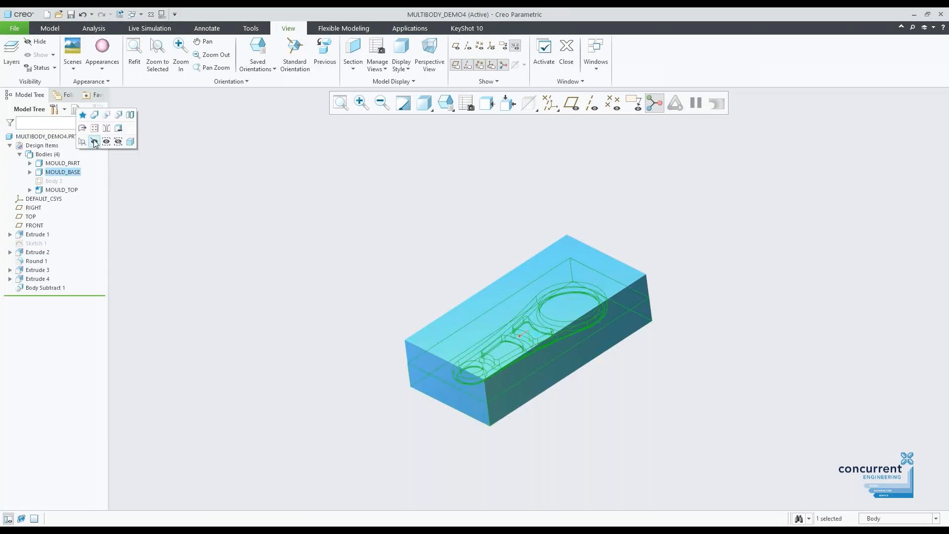
pyautogui.click(106, 142)
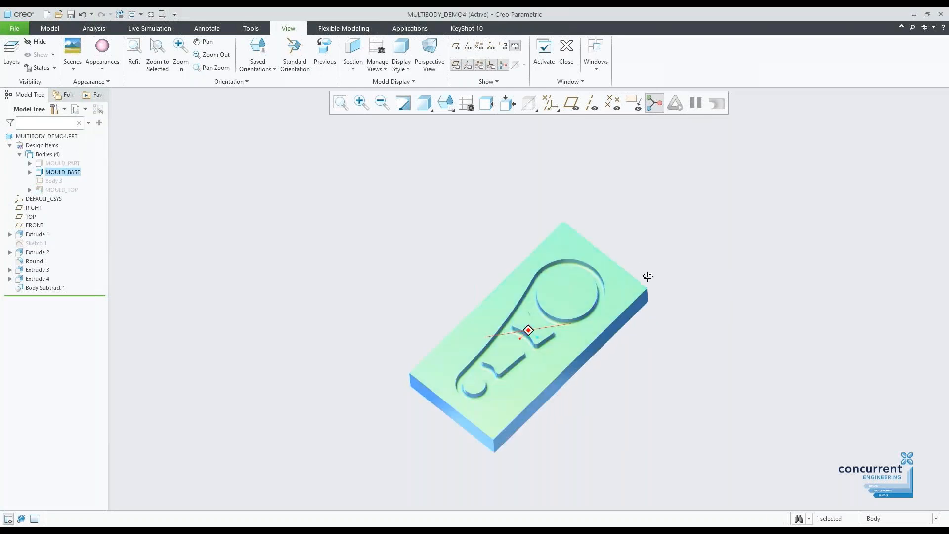
pyautogui.click(73, 191)
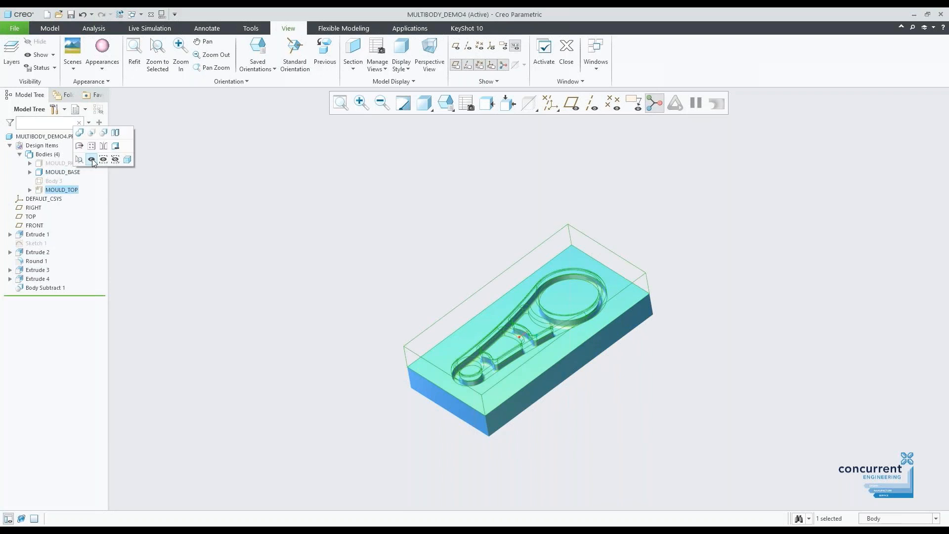
pyautogui.moveTo(672, 292); pyautogui.dragTo(651, 267, button='middle')
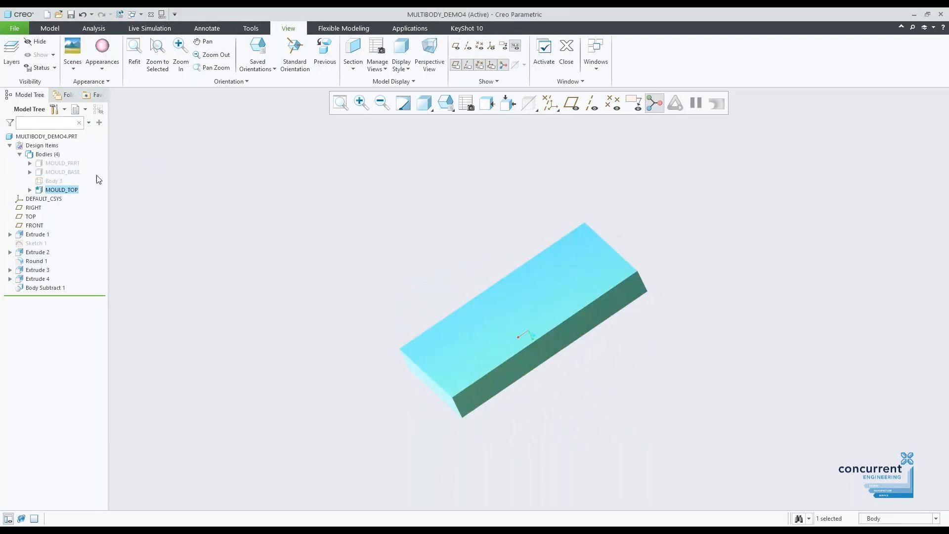
pyautogui.click(74, 163)
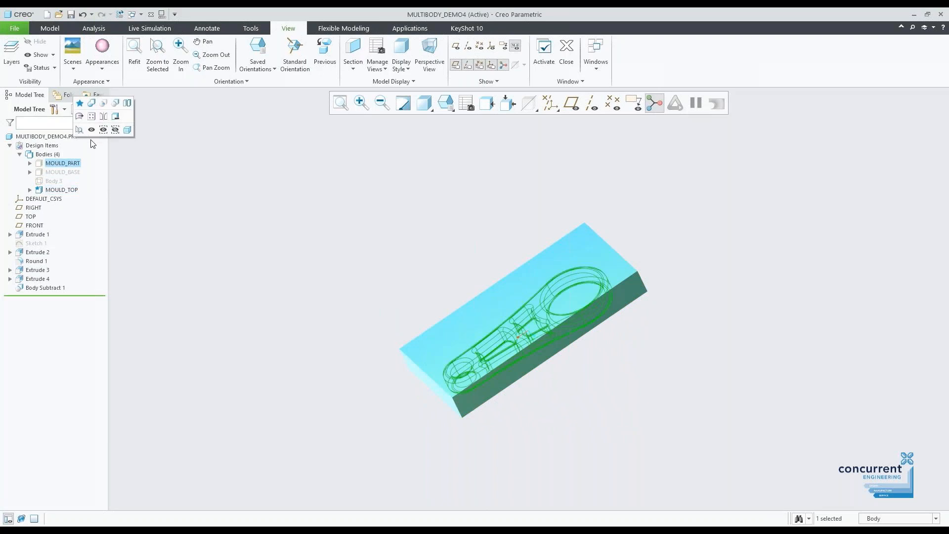
pyautogui.click(116, 129)
pyautogui.moveTo(665, 324)
pyautogui.mouseDown(button='middle')
pyautogui.moveTo(672, 330)
pyautogui.moveTo(676, 297)
pyautogui.moveTo(672, 322)
pyautogui.moveTo(654, 287)
pyautogui.moveTo(682, 320)
pyautogui.moveTo(677, 305)
pyautogui.mouseUp(button='middle')
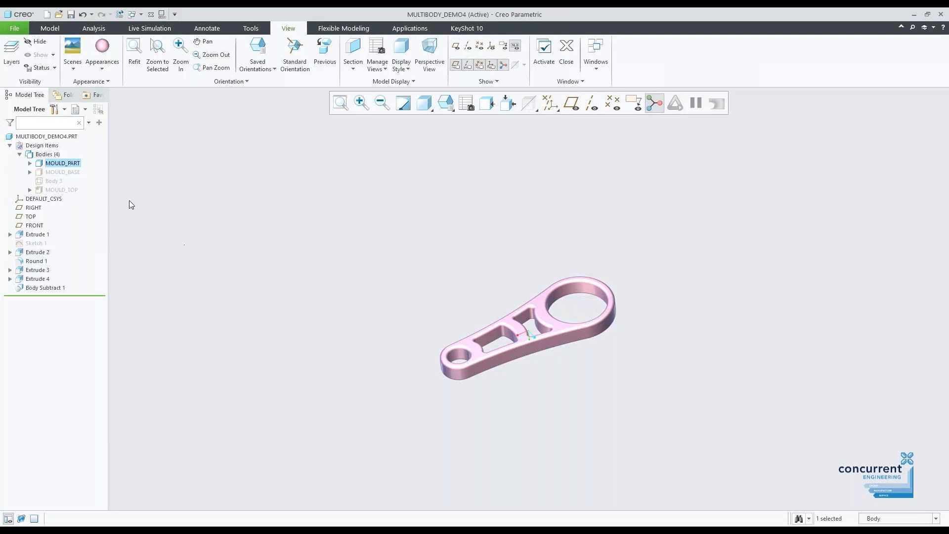
# - Start creating a new part from the MOULD_BASE body with the file name mould_base
pyautogui.keyDown('ctrl'); pyautogui.click(62, 173); pyautogui.keyUp('ctrl')
pyautogui.click(76, 174)
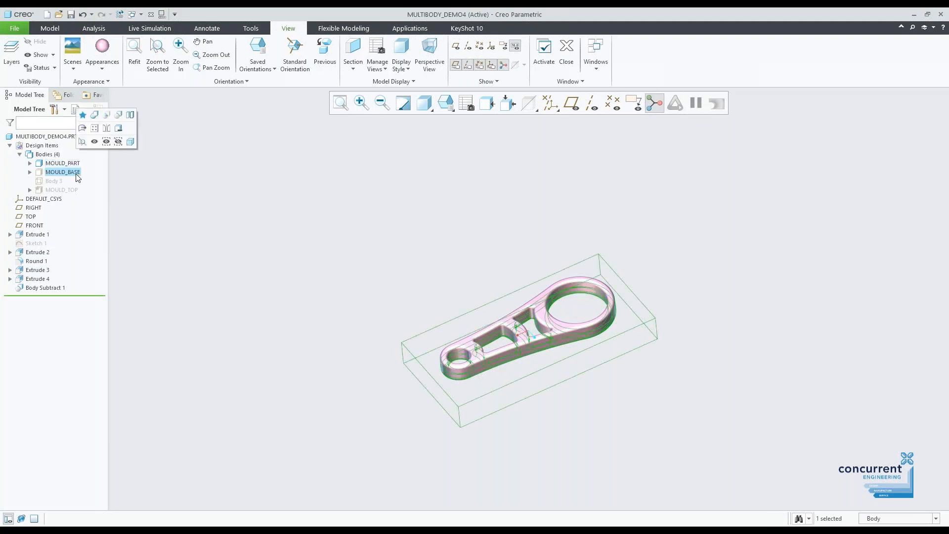
pyautogui.rightClick(78, 177)
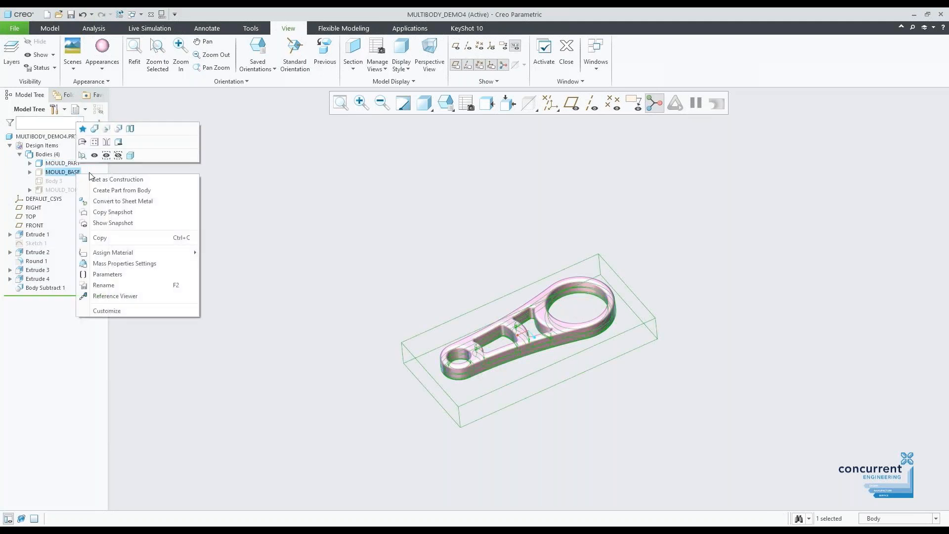
pyautogui.click(116, 191)
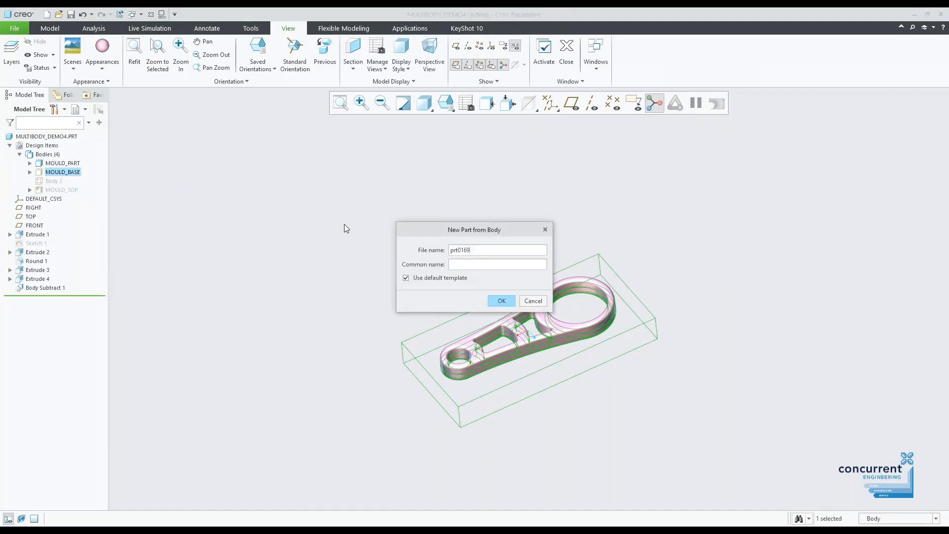
pyautogui.press('BackSpace')
pyautogui.press('BackSpace')
pyautogui.press('BackSpace')
pyautogui.press('BackSpace')
pyautogui.press('BackSpace')
pyautogui.press('BackSpace')
pyautogui.press('BackSpace')
pyautogui.write('mould_base')
pyautogui.click(496, 299)
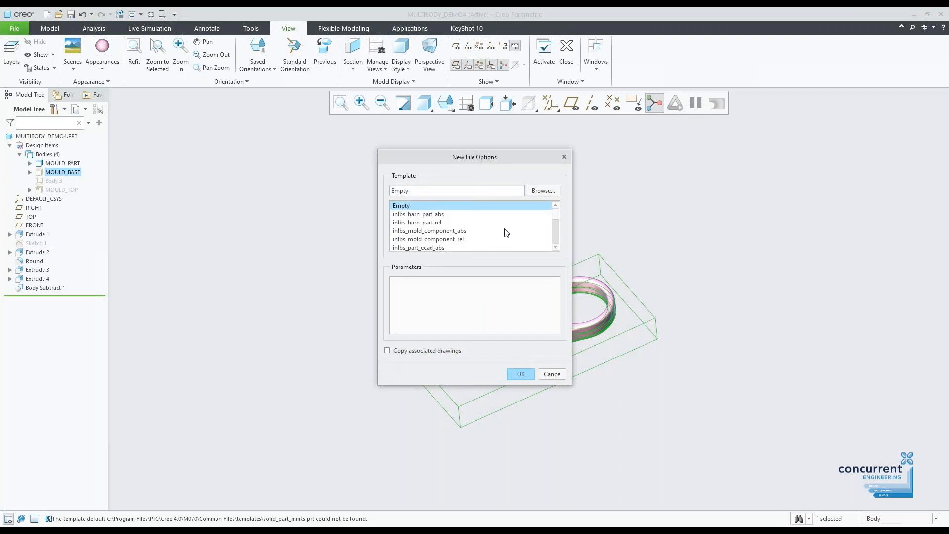
# - Create the new part with the solid_part_mmks_new_abs template and inspect the mould base in it
pyautogui.scroll(-1, 504, 242)
pyautogui.scroll(-3, 504, 242)
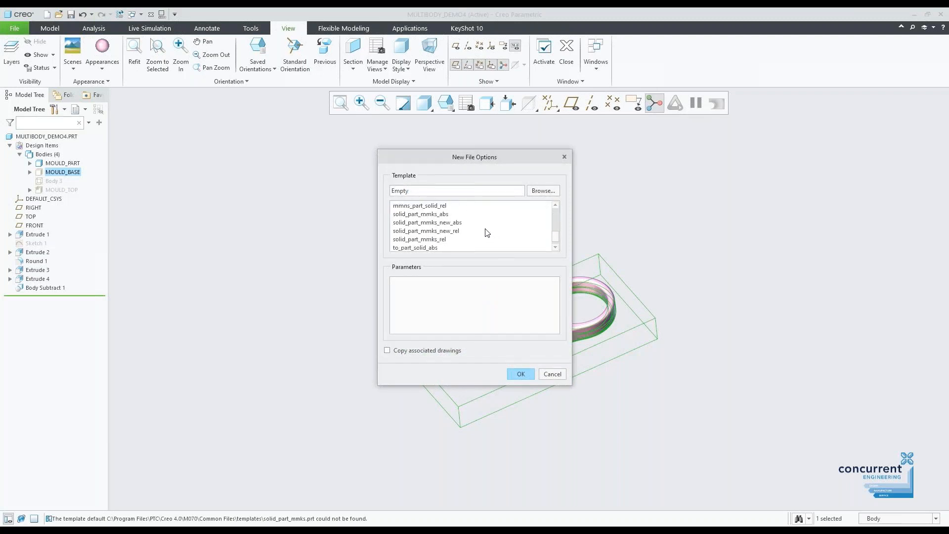
pyautogui.click(487, 223)
pyautogui.click(520, 374)
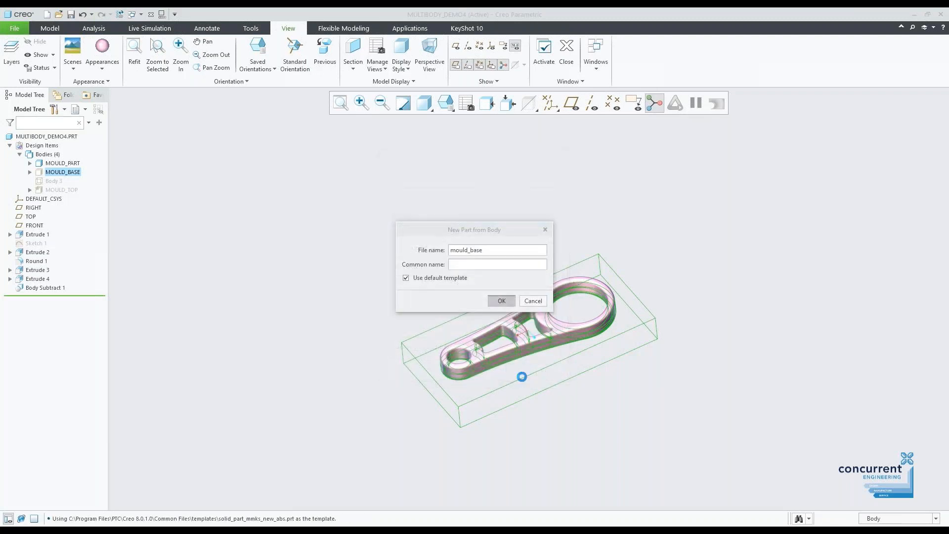
pyautogui.moveTo(546, 281); pyautogui.dragTo(612, 111, button='middle')
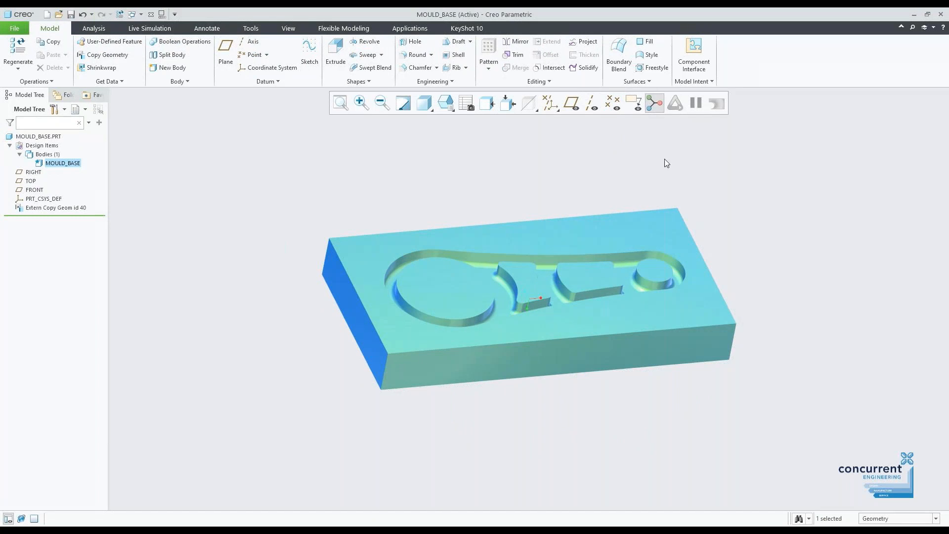
pyautogui.moveTo(754, 206); pyautogui.dragTo(712, 197, button='middle')
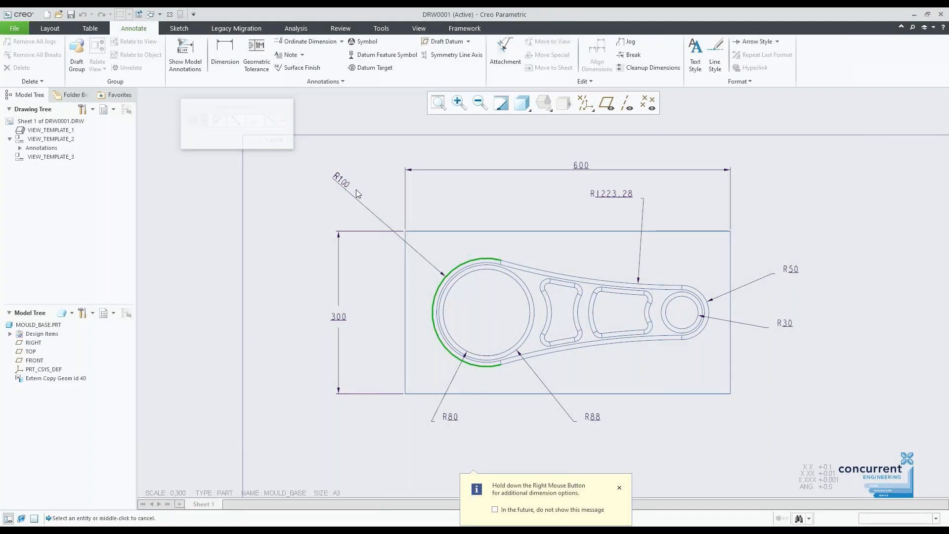
# - Place a radius dimension on the large end's outer arc in drawing DRW0001 and change its text orientation
pyautogui.click(358, 193)
pyautogui.click(275, 141)
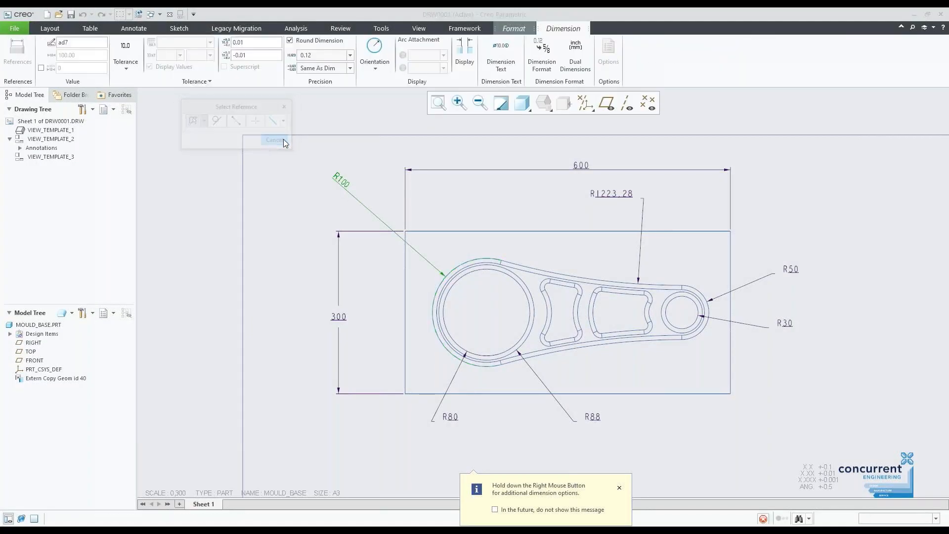
pyautogui.click(358, 182)
pyautogui.click(464, 52)
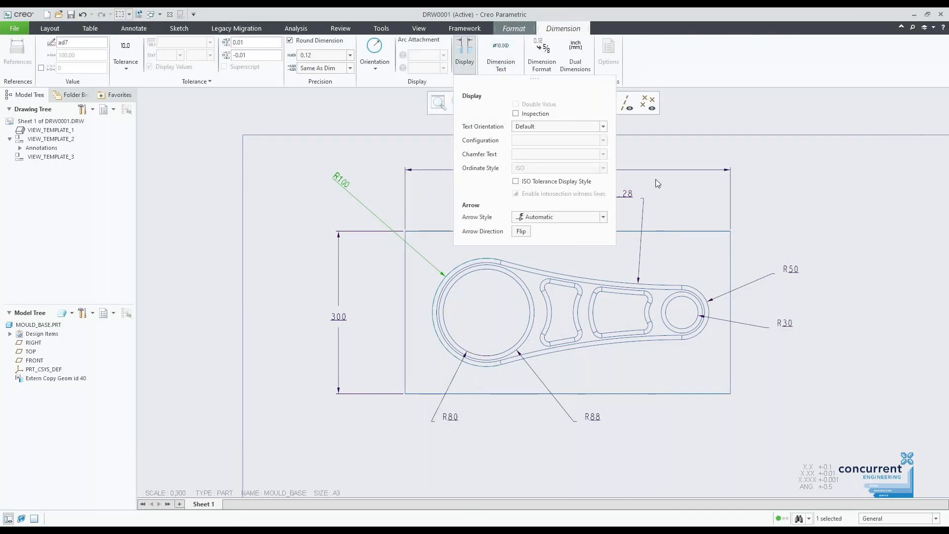
pyautogui.click(601, 128)
pyautogui.click(558, 153)
pyautogui.click(707, 131)
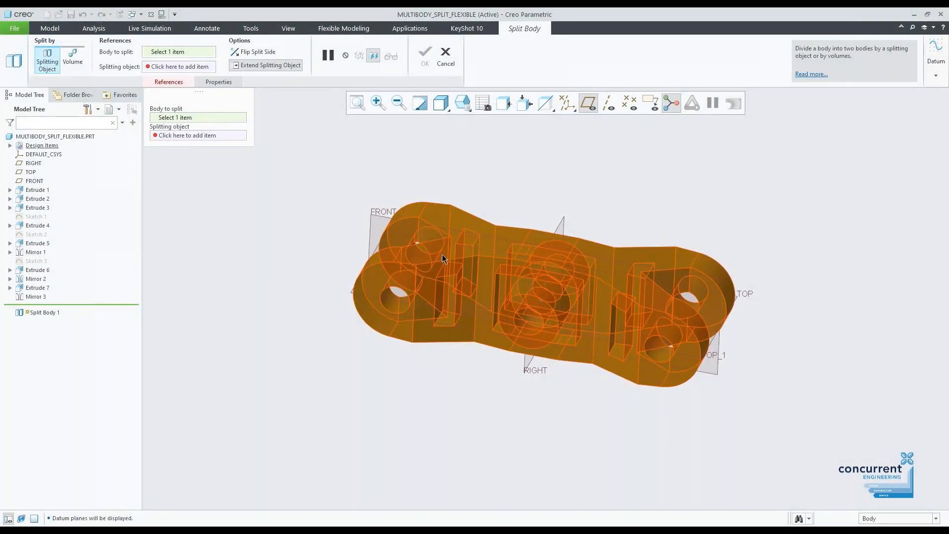
# - Split Body 1 of MULTIBODY_SPLIT_FLEXIBLE using the RIGHT_1 plane as the splitting object
pyautogui.click(442, 254)
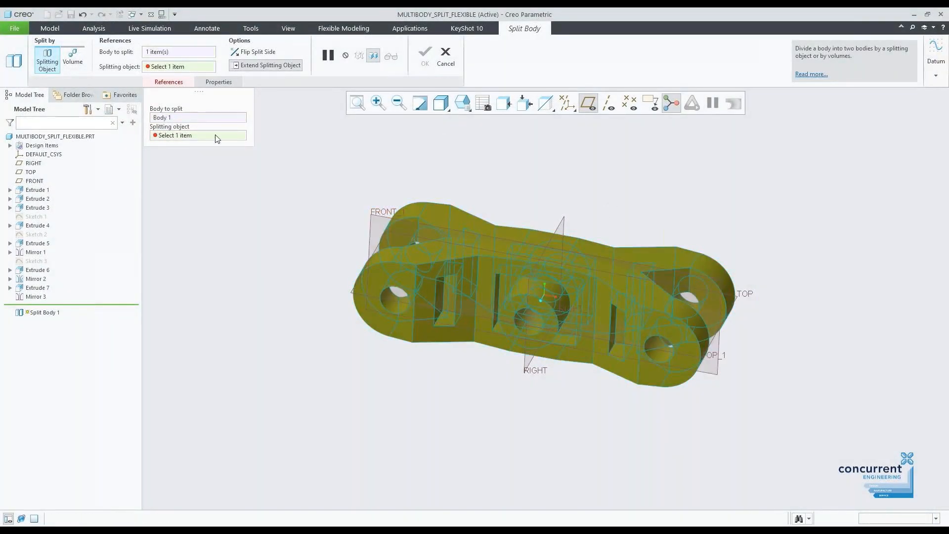
pyautogui.click(557, 224)
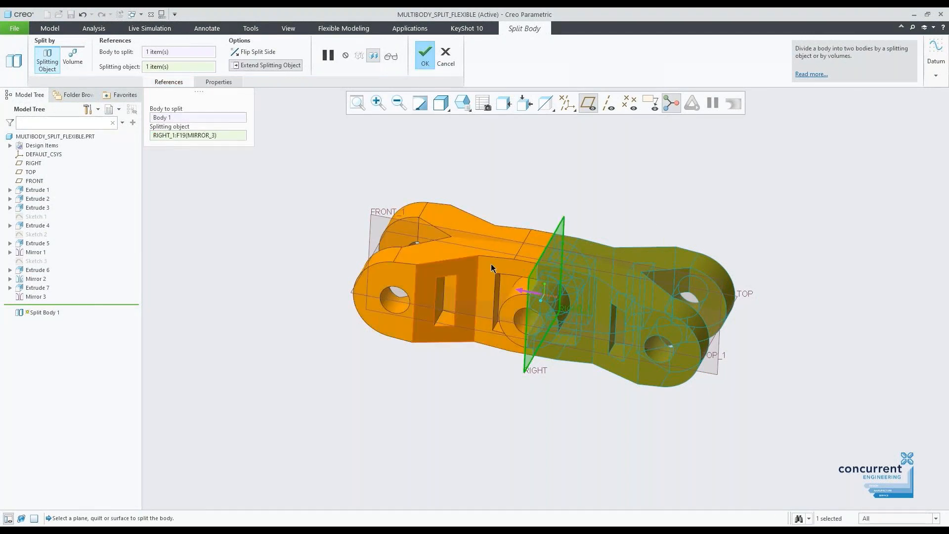
pyautogui.click(426, 58)
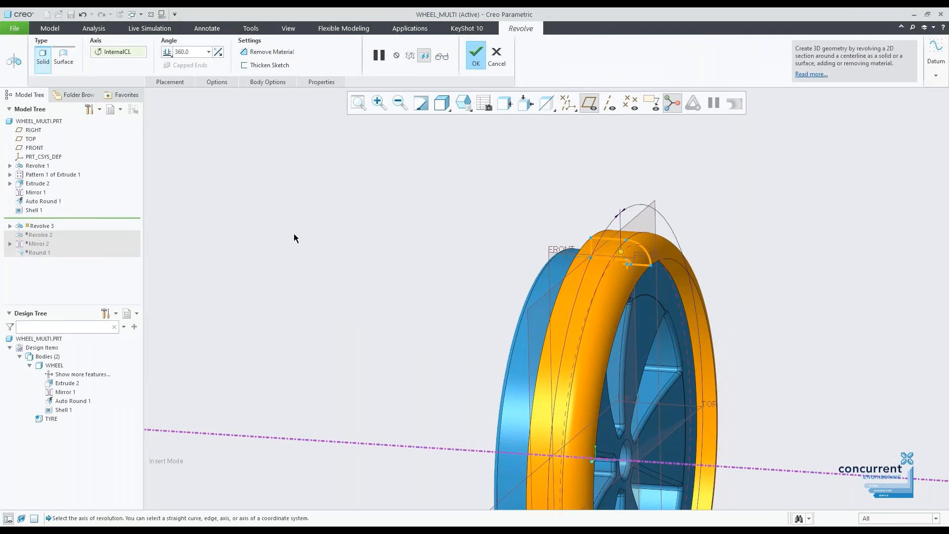
# - Check which body the tyre revolve in WHEEL_MULTI adds its geometry to
pyautogui.click(268, 82)
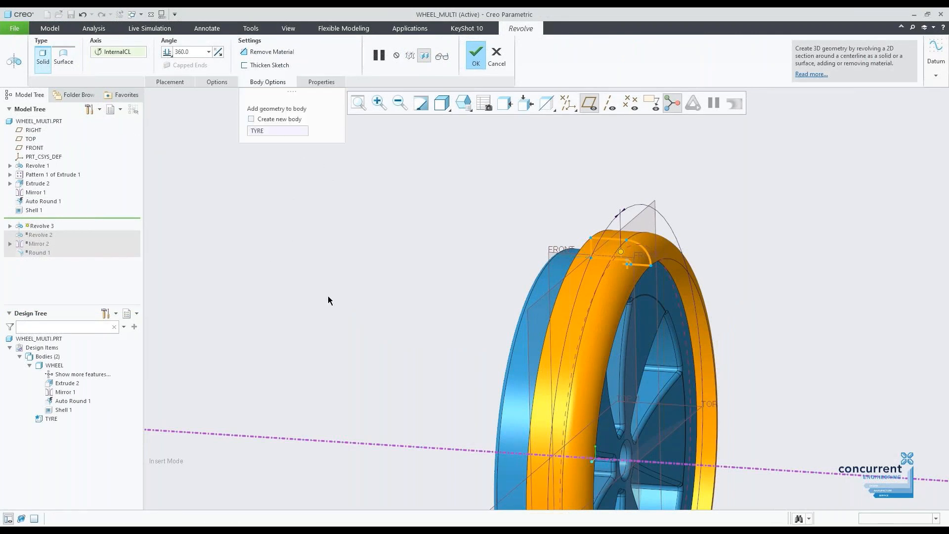
pyautogui.scroll(-4, 347, 258)
pyautogui.moveTo(352, 261); pyautogui.dragTo(361, 239, button='middle')
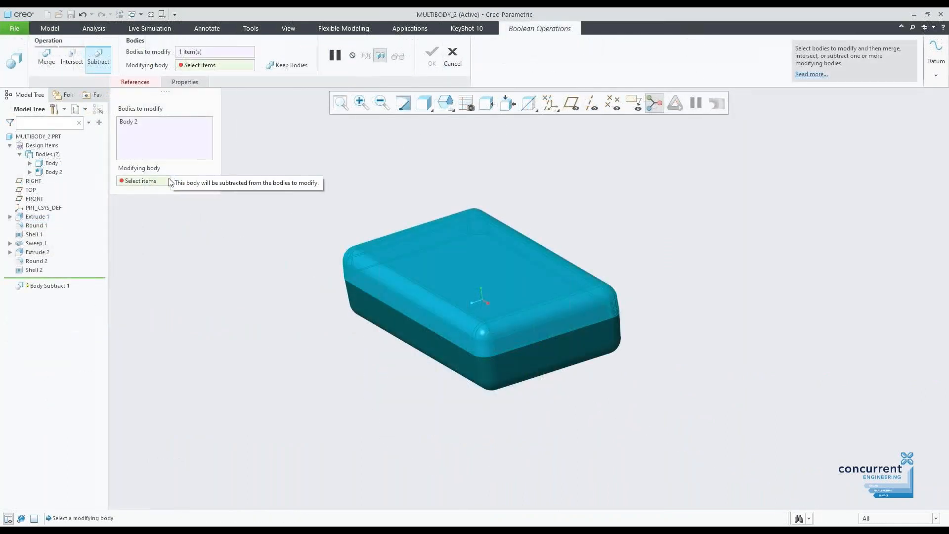
# - Subtract Body 1 from Body 2 in MULTIBODY_2 and inspect the enclosure from several angles
pyautogui.click(381, 307)
pyautogui.moveTo(403, 169); pyautogui.dragTo(428, 161, button='middle')
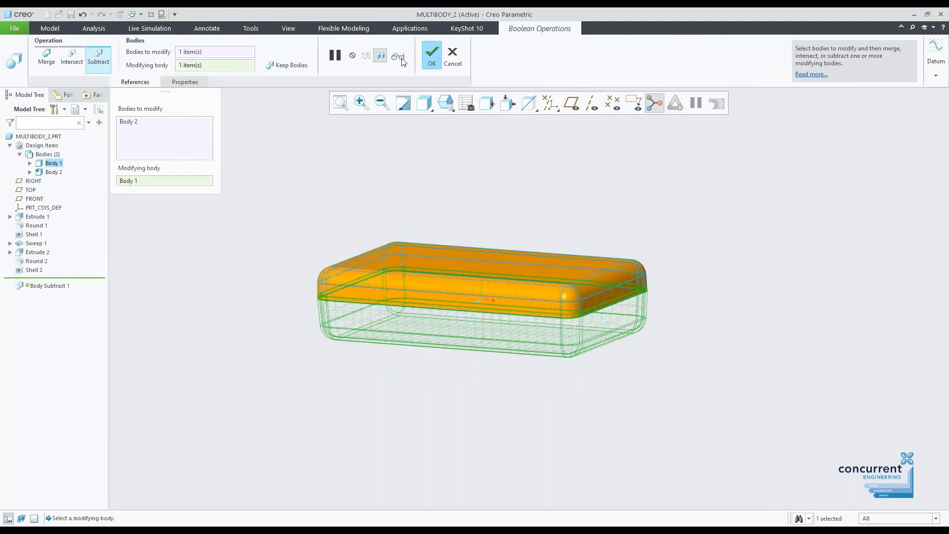
pyautogui.click(432, 53)
pyautogui.moveTo(547, 205); pyautogui.dragTo(499, 179, button='middle')
pyautogui.scroll(-5, 523, 176)
pyautogui.scroll(1, 550, 154)
pyautogui.click(552, 152)
pyautogui.scroll(-3, 553, 151)
pyautogui.scroll(4, 500, 180)
pyautogui.moveTo(523, 216); pyautogui.dragTo(461, 226, button='middle')
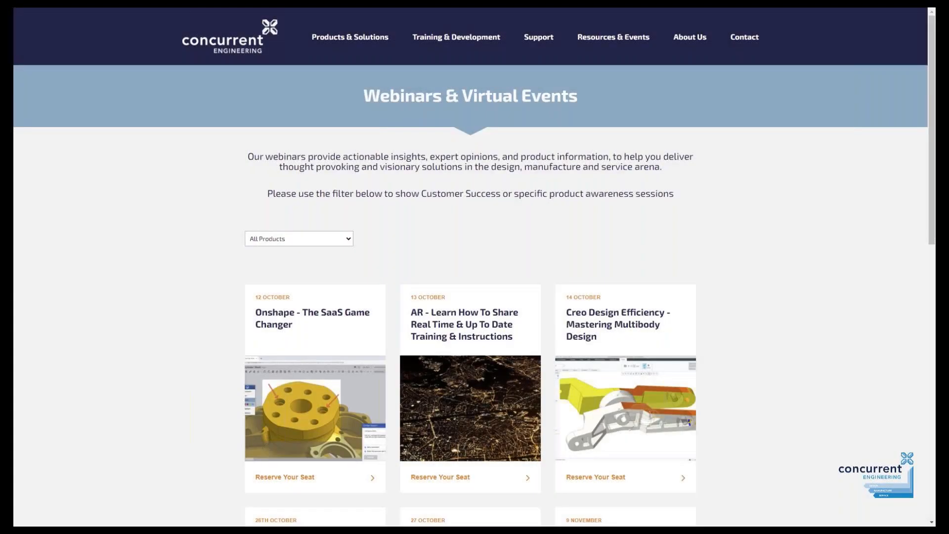
# - Browse the upcoming sessions on the Concurrent Engineering Webinars & Virtual Events page
pyautogui.scroll(-3, 475, 267)
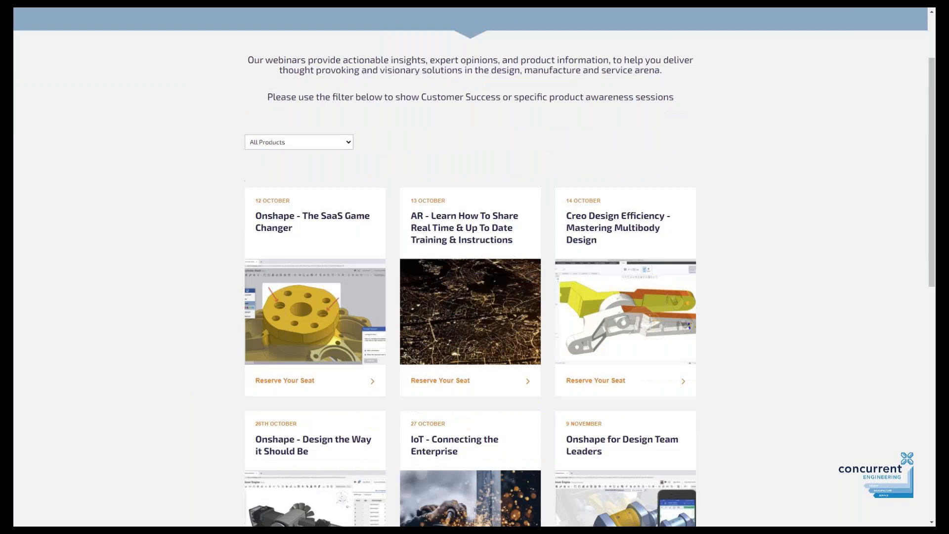
pyautogui.scroll(-5, 721, 203)
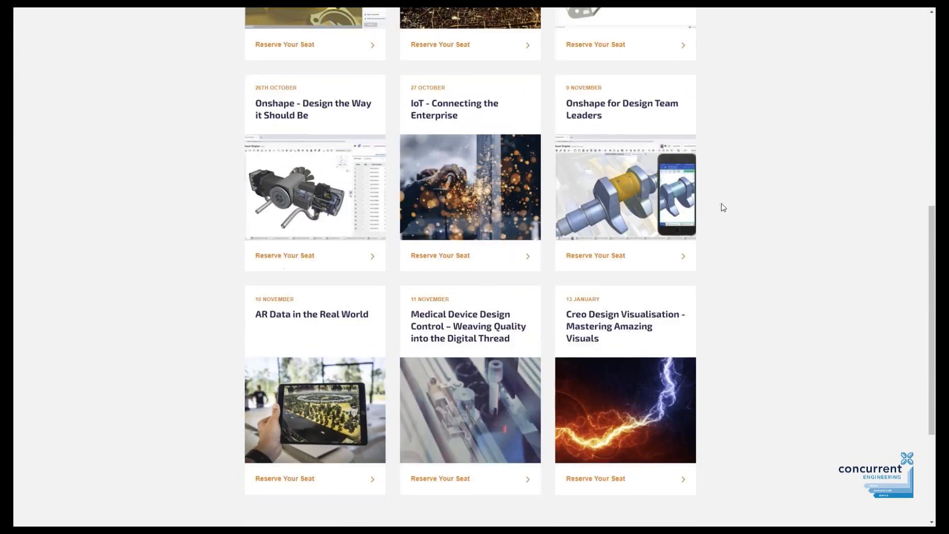